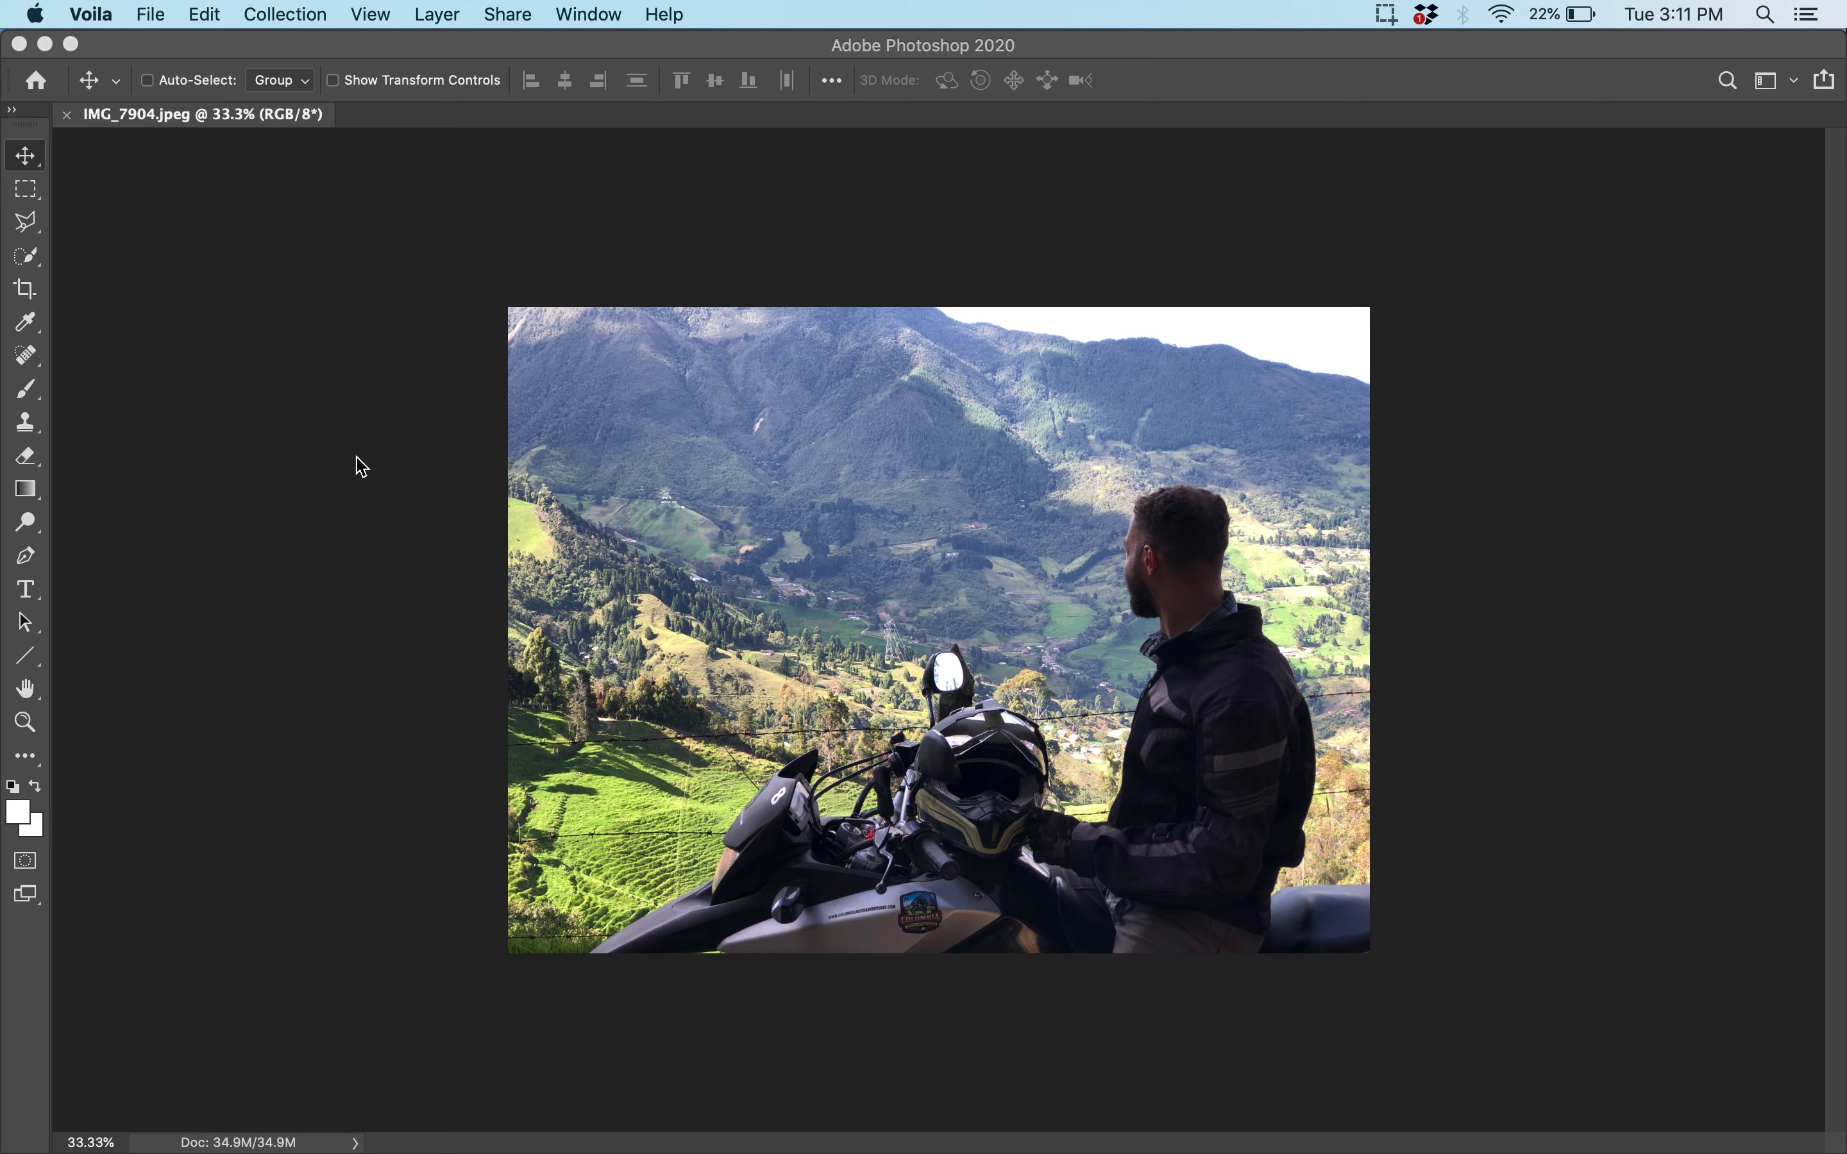
Extend the canvas height to 150 cm, anchored bottom-centre, adding white space above the photo
{"action": "left_click", "coordinate": [373, 51]}
{"action": "left_click", "coordinate": [271, 9]}
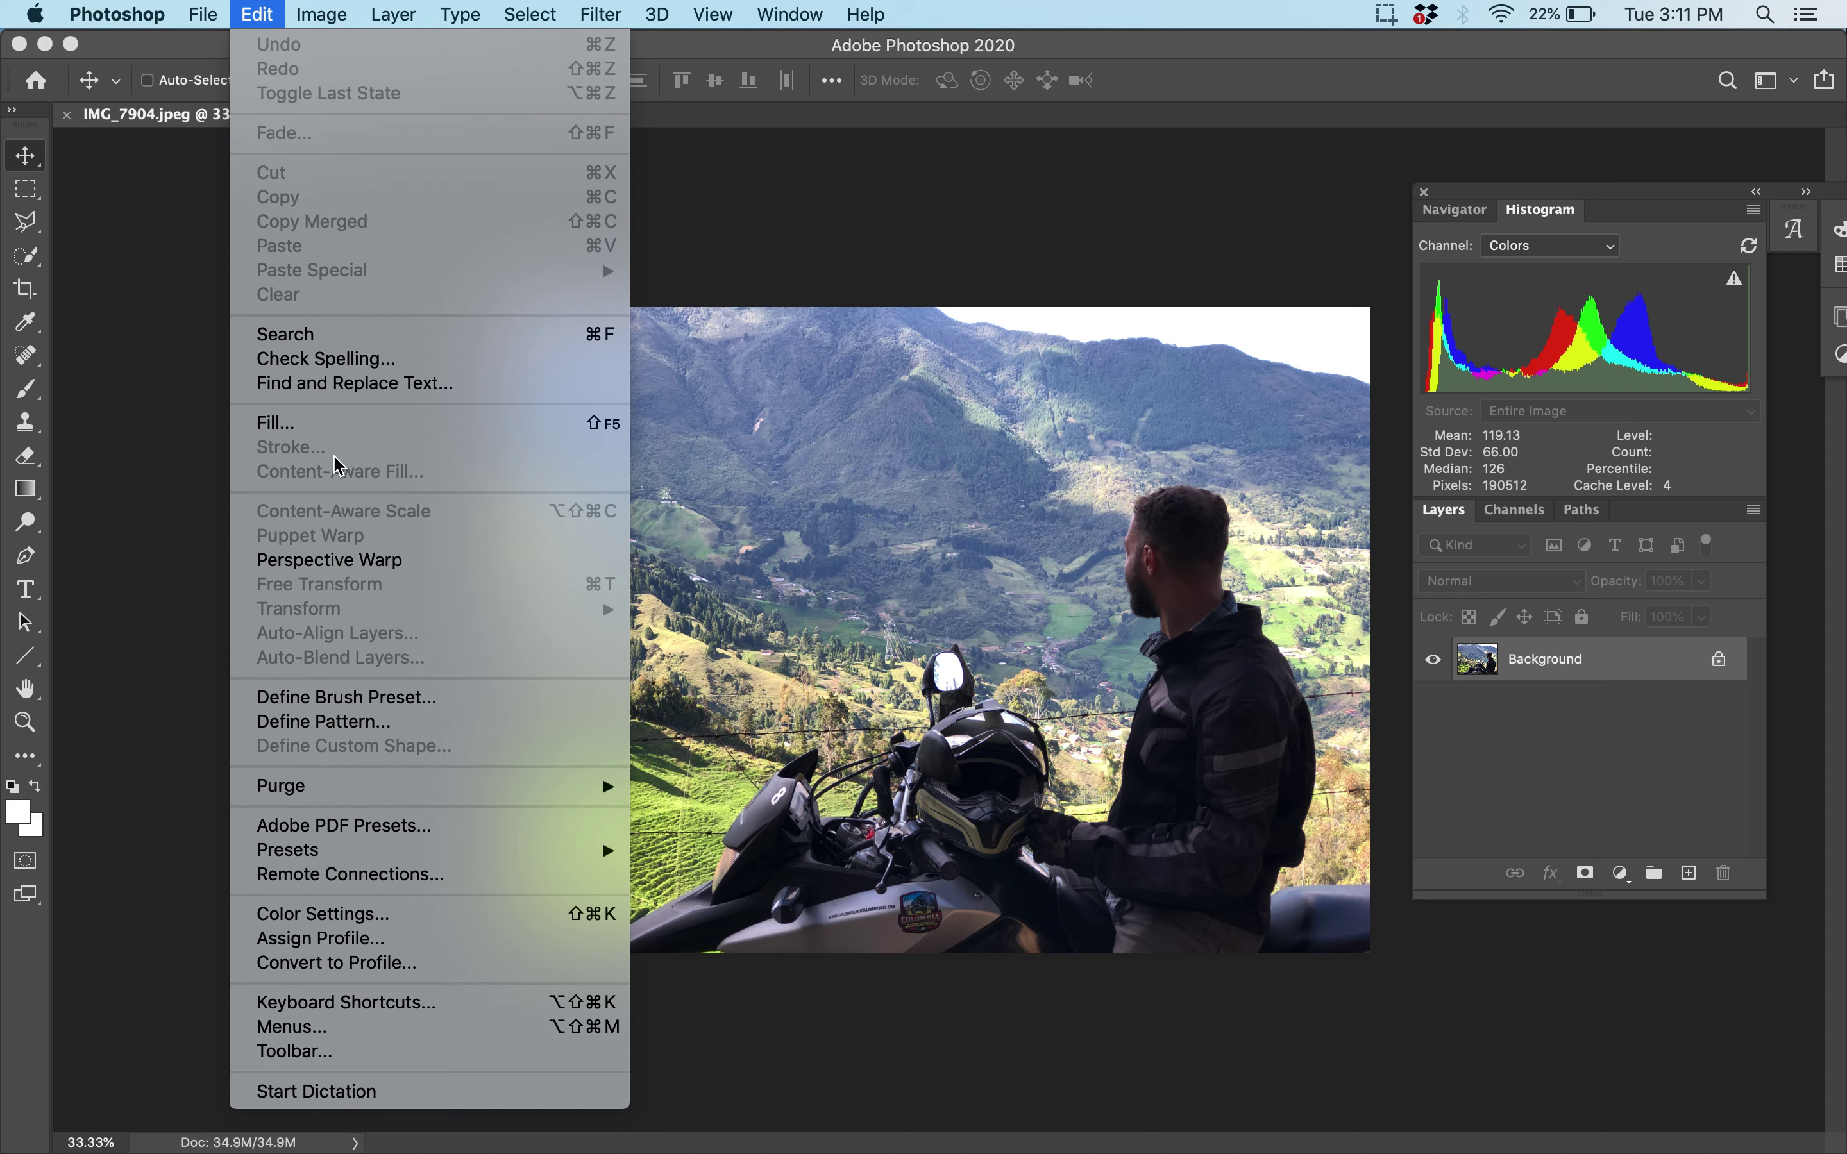
{"action": "mouse_move", "coordinate": [313, 9]}
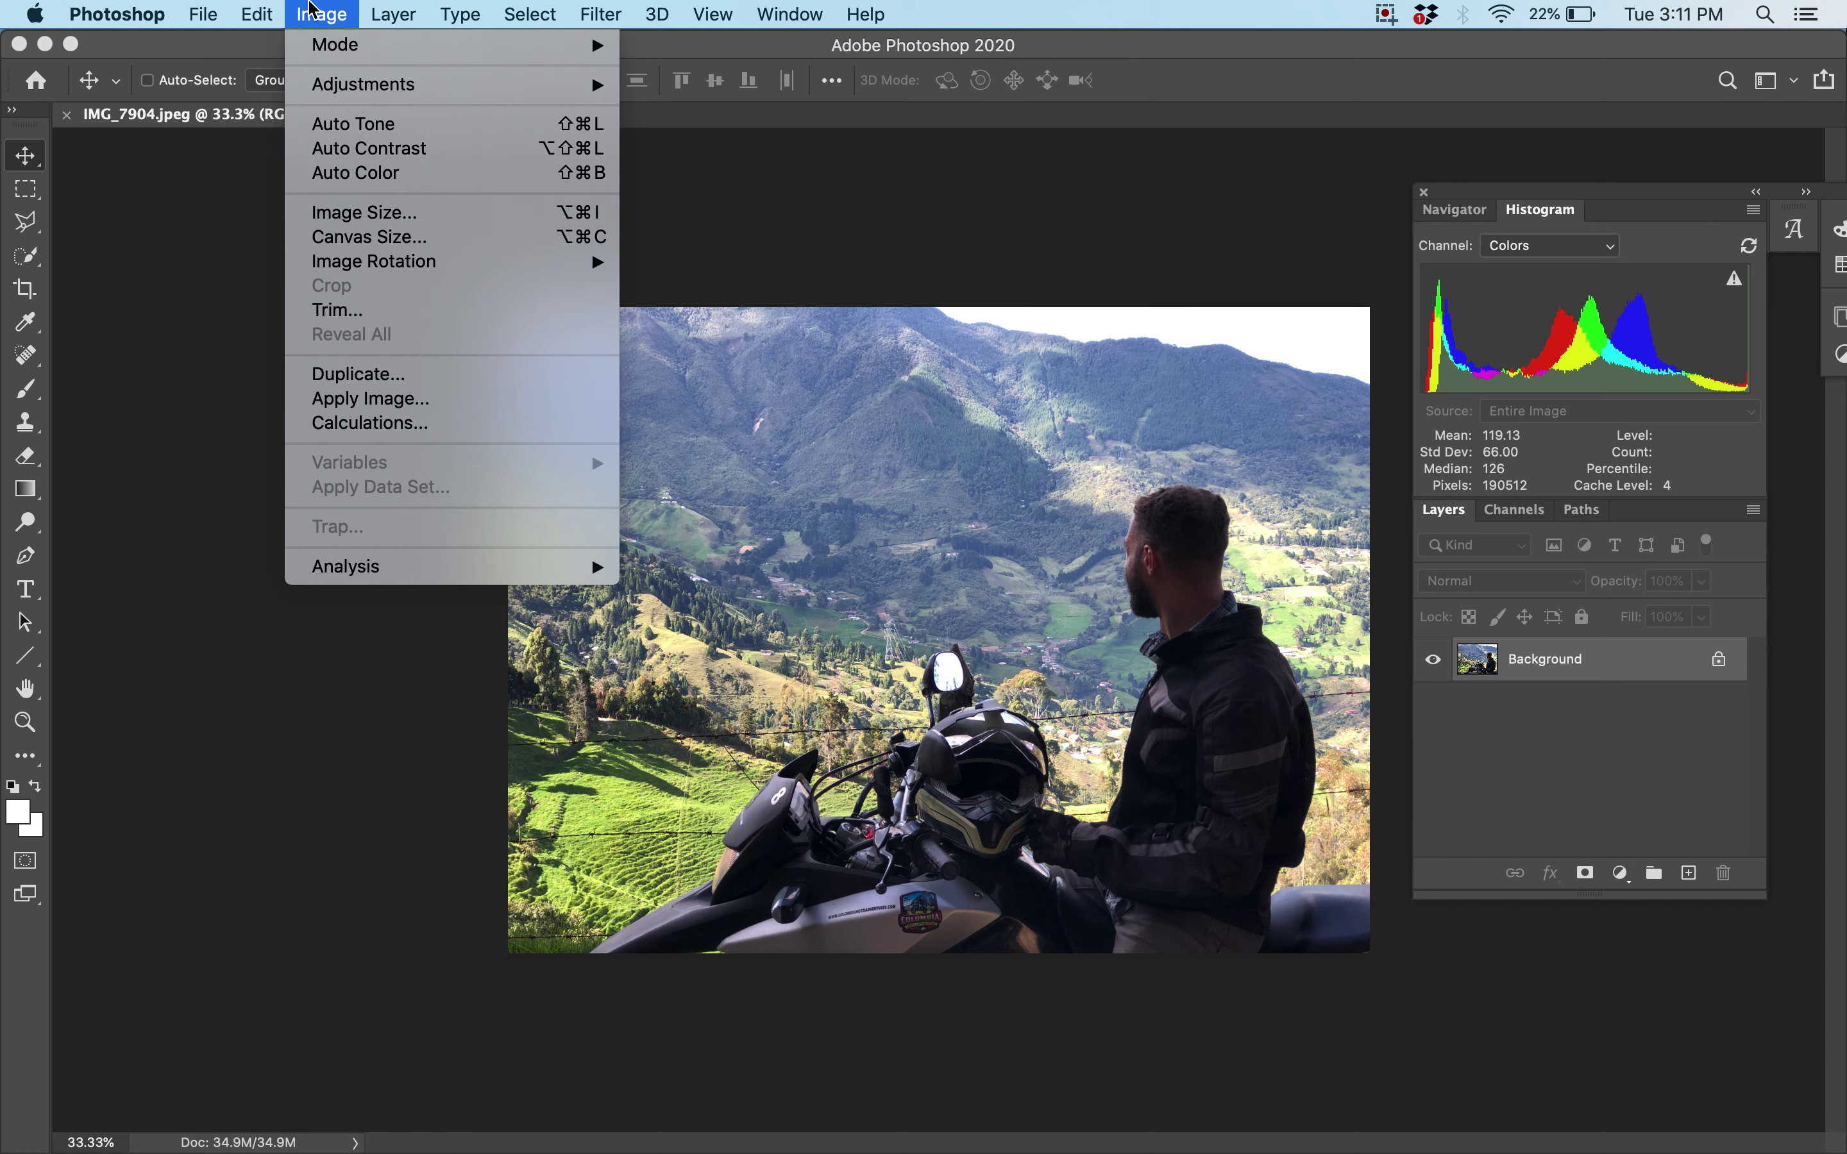
{"action": "left_click", "coordinate": [382, 237]}
{"action": "left_click", "coordinate": [907, 626]}
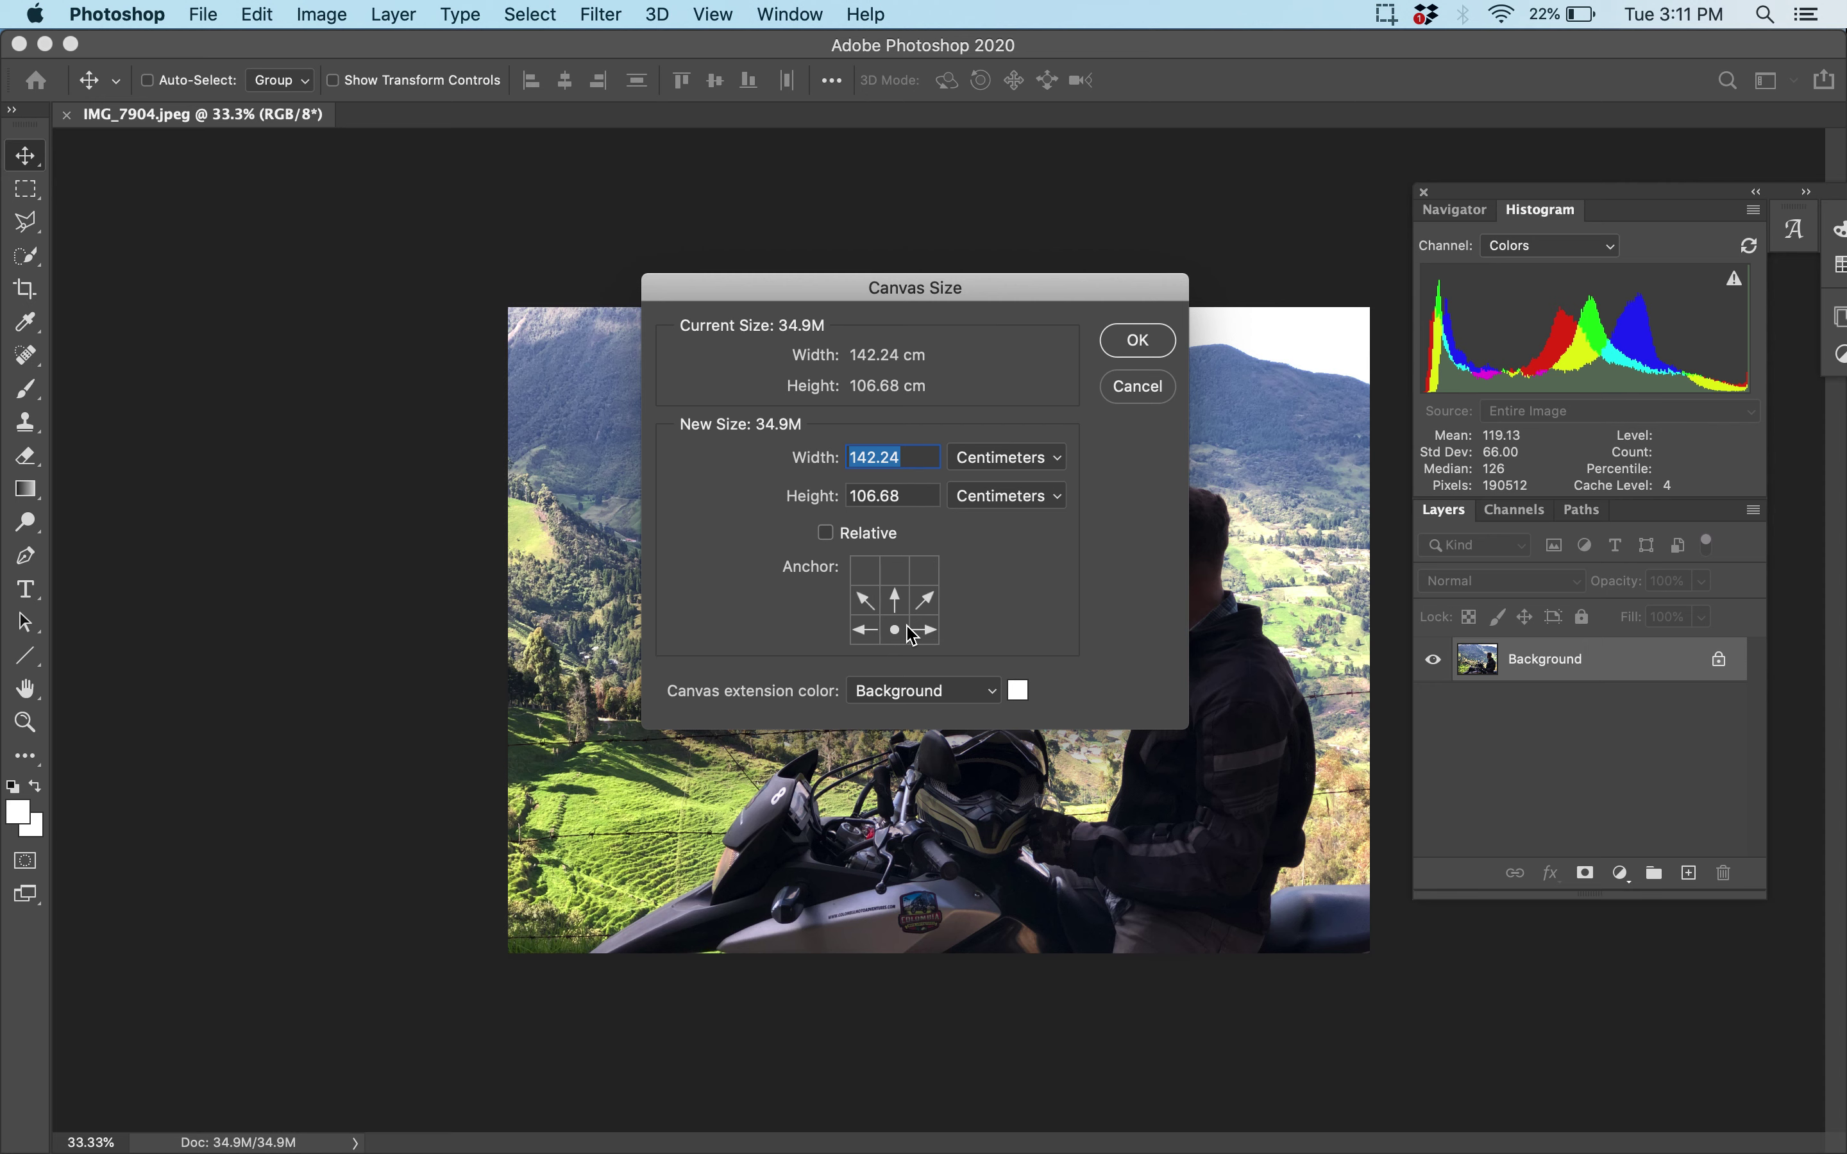
{"action": "double_click", "coordinate": [867, 492]}
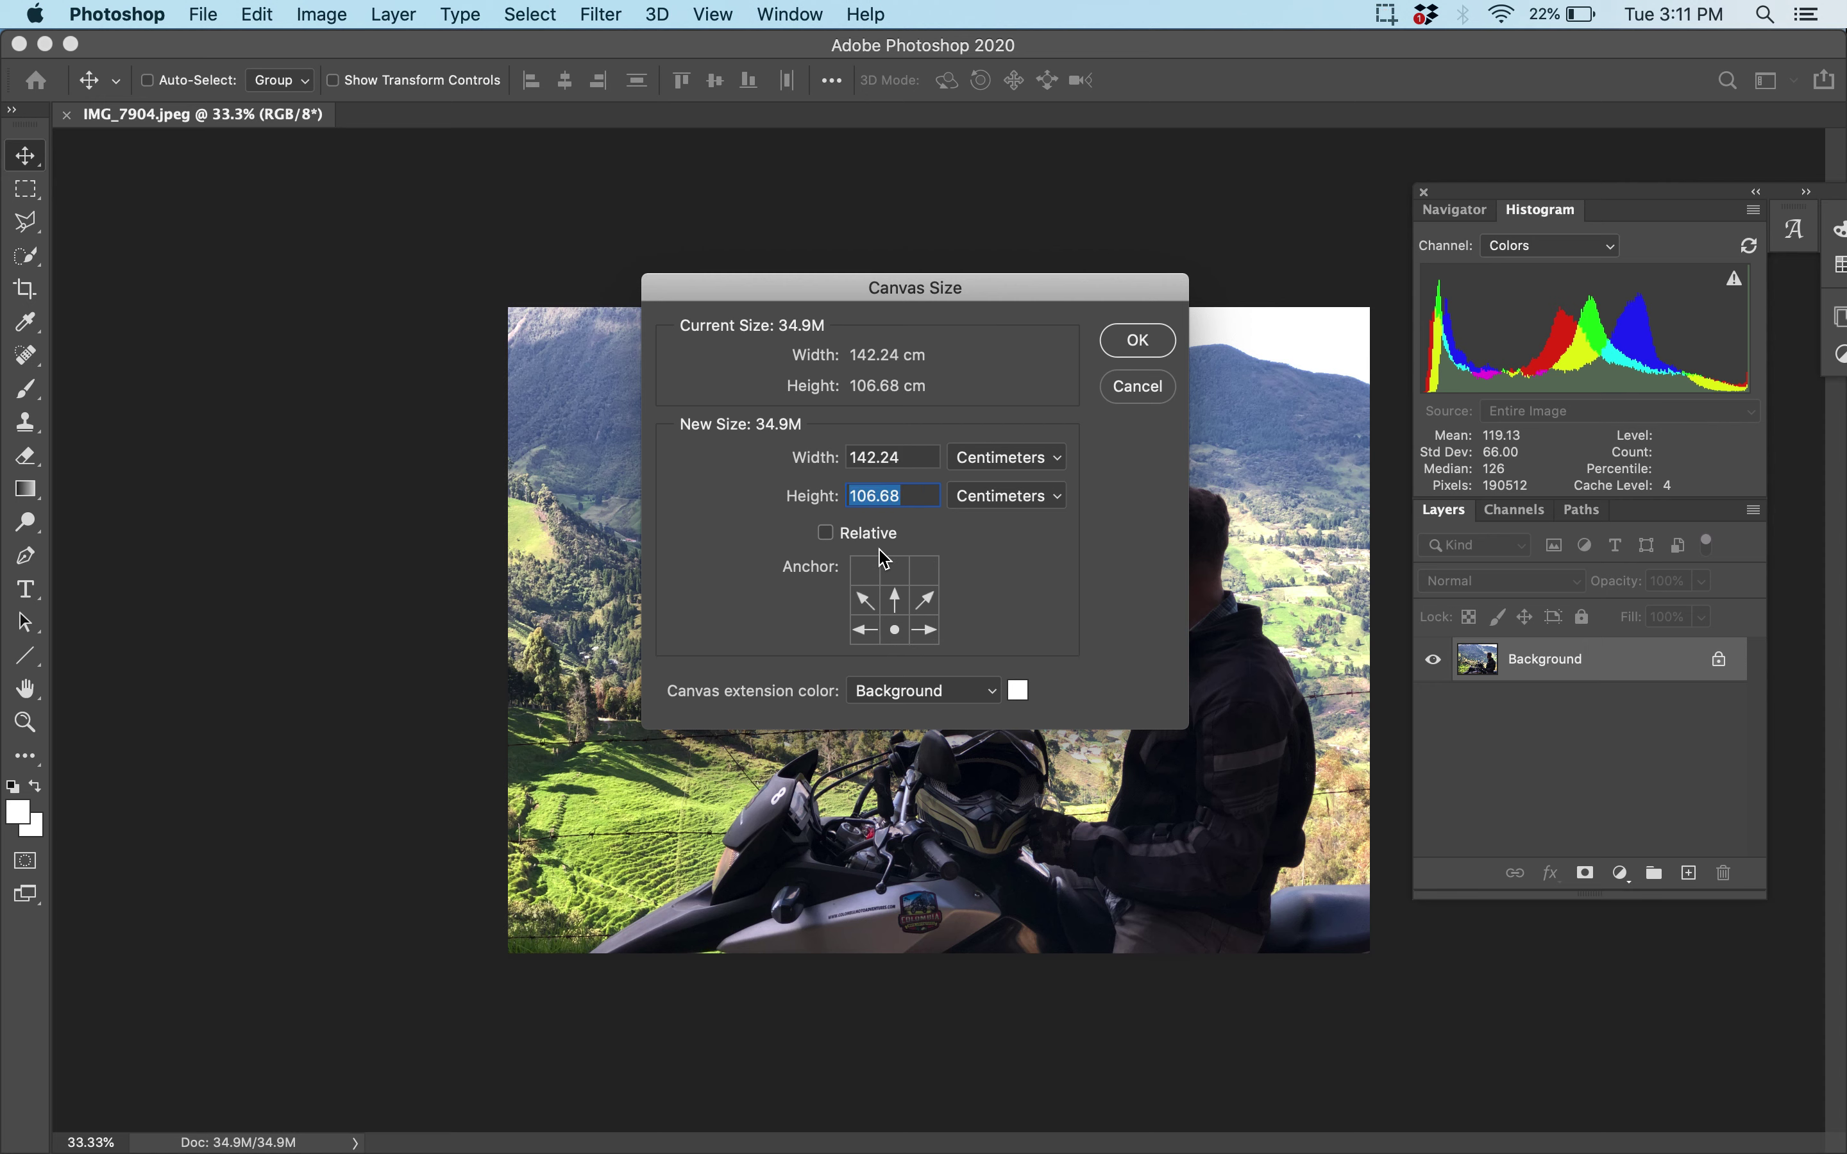
{"action": "left_click", "coordinate": [856, 495]}
{"action": "key", "text": "Delete"}
{"action": "key", "text": "Delete"}
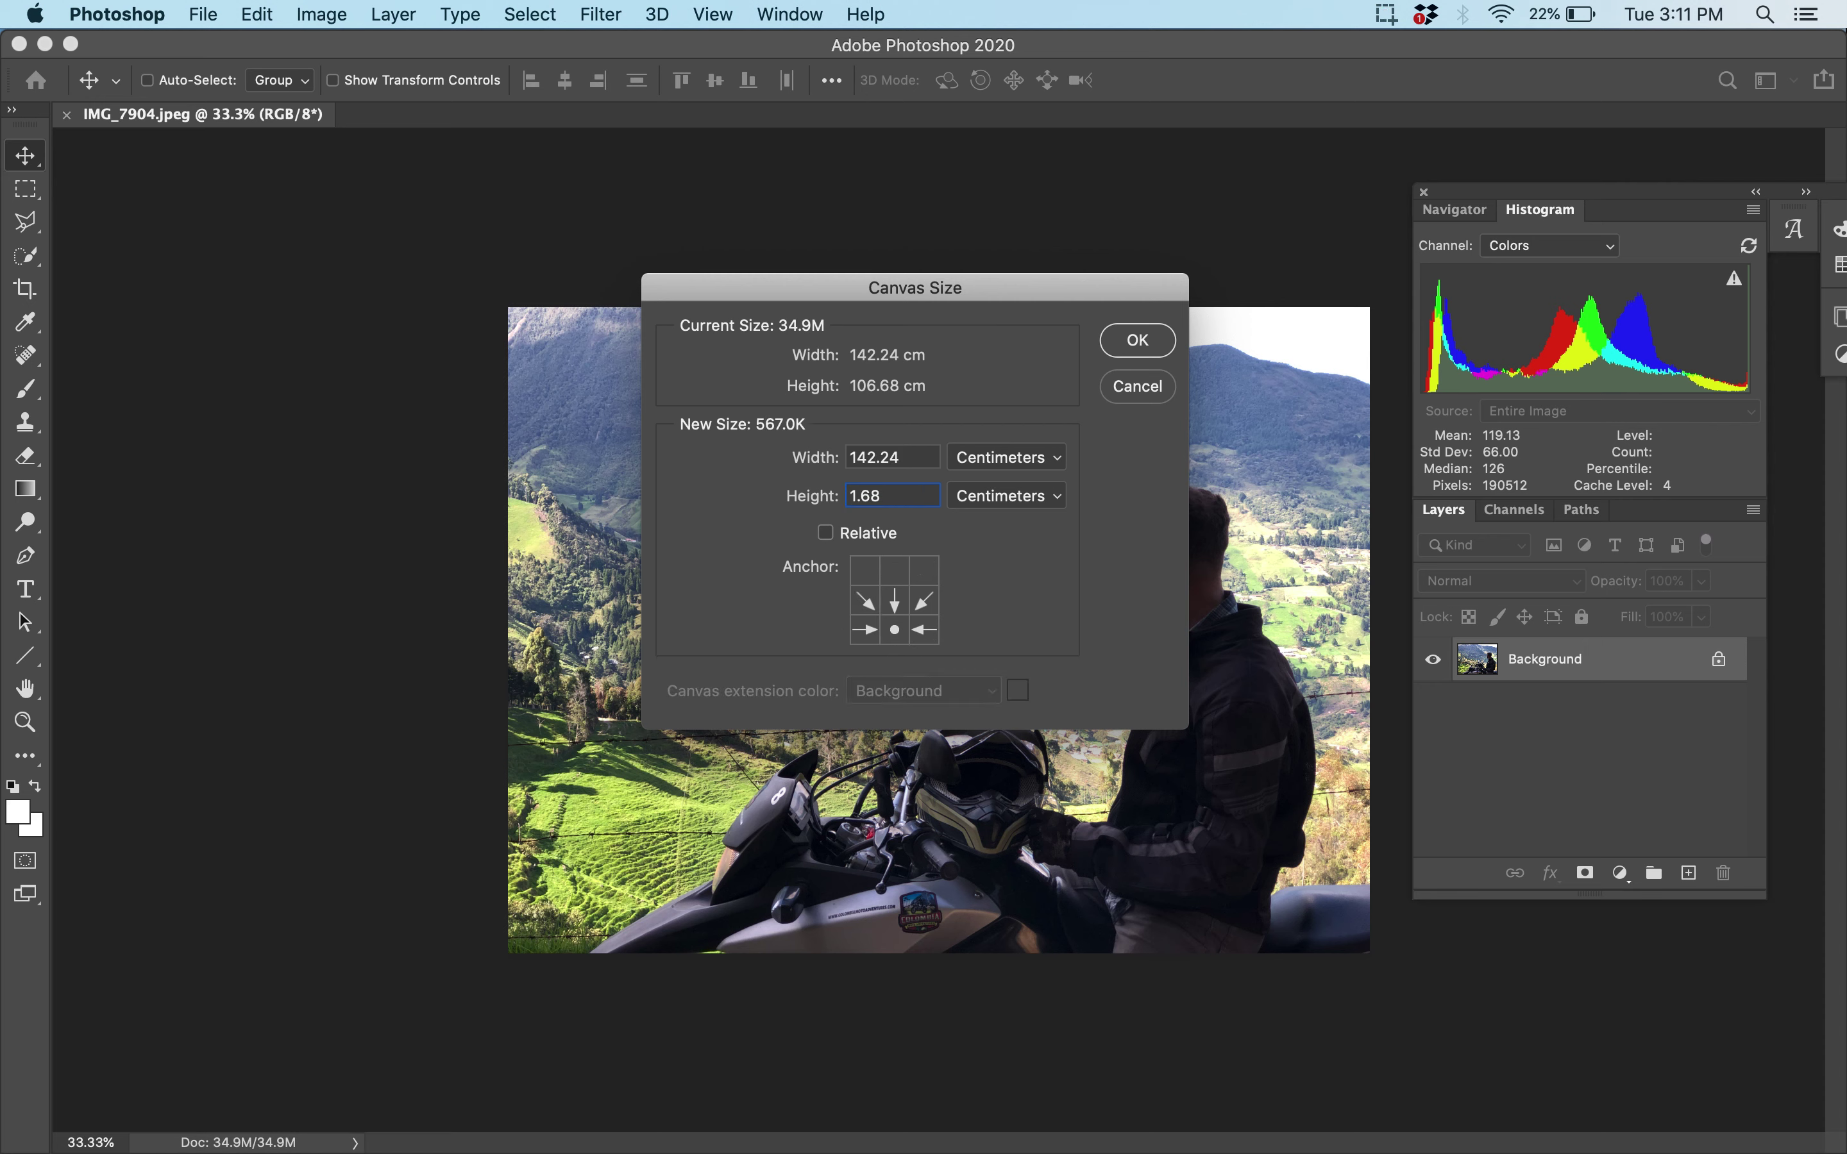
{"action": "key", "text": "BackSpace"}
{"action": "key", "text": "BackSpace"}
{"action": "key", "text": "BackSpace"}
{"action": "type", "text": "50"}
{"action": "key", "text": "Return"}
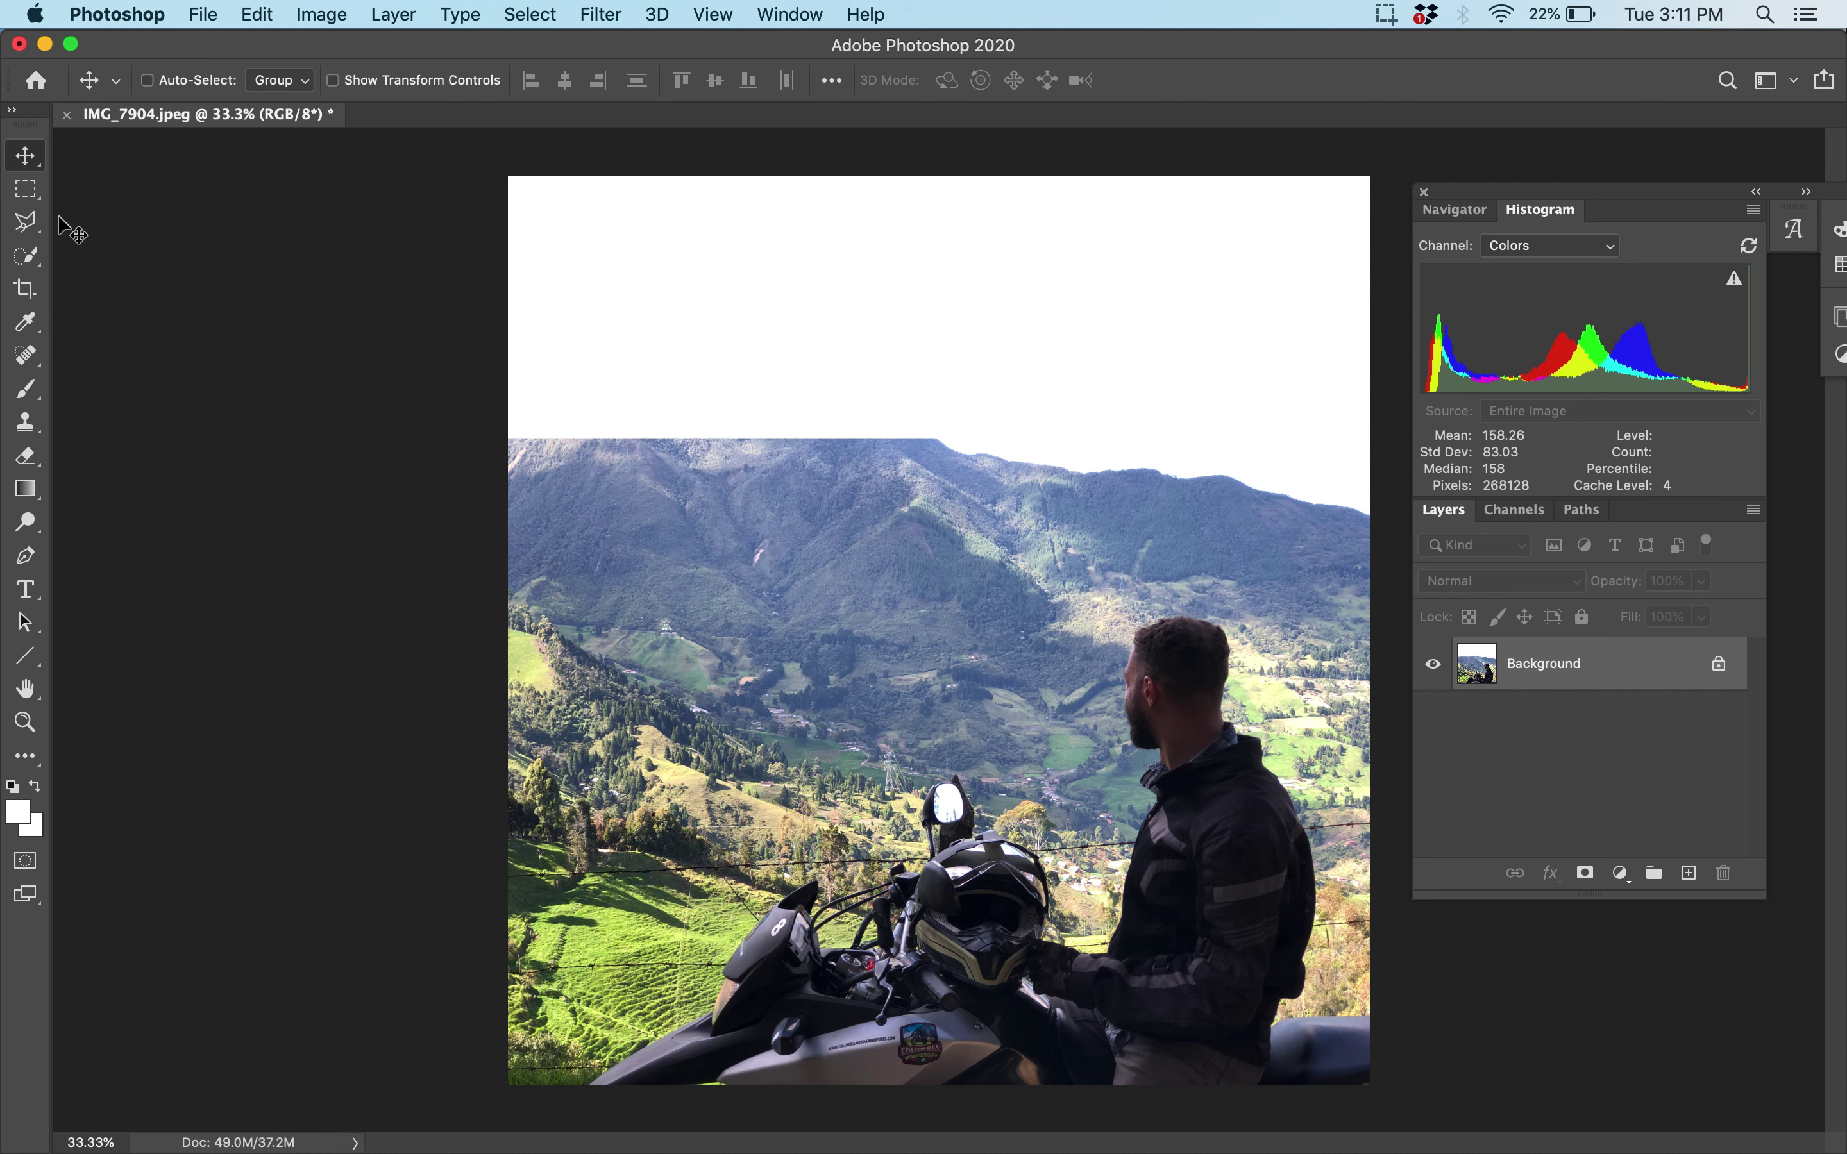
Outline the right-hand ridge strip with the Polygonal Lasso Tool
{"action": "left_click", "coordinate": [28, 228]}
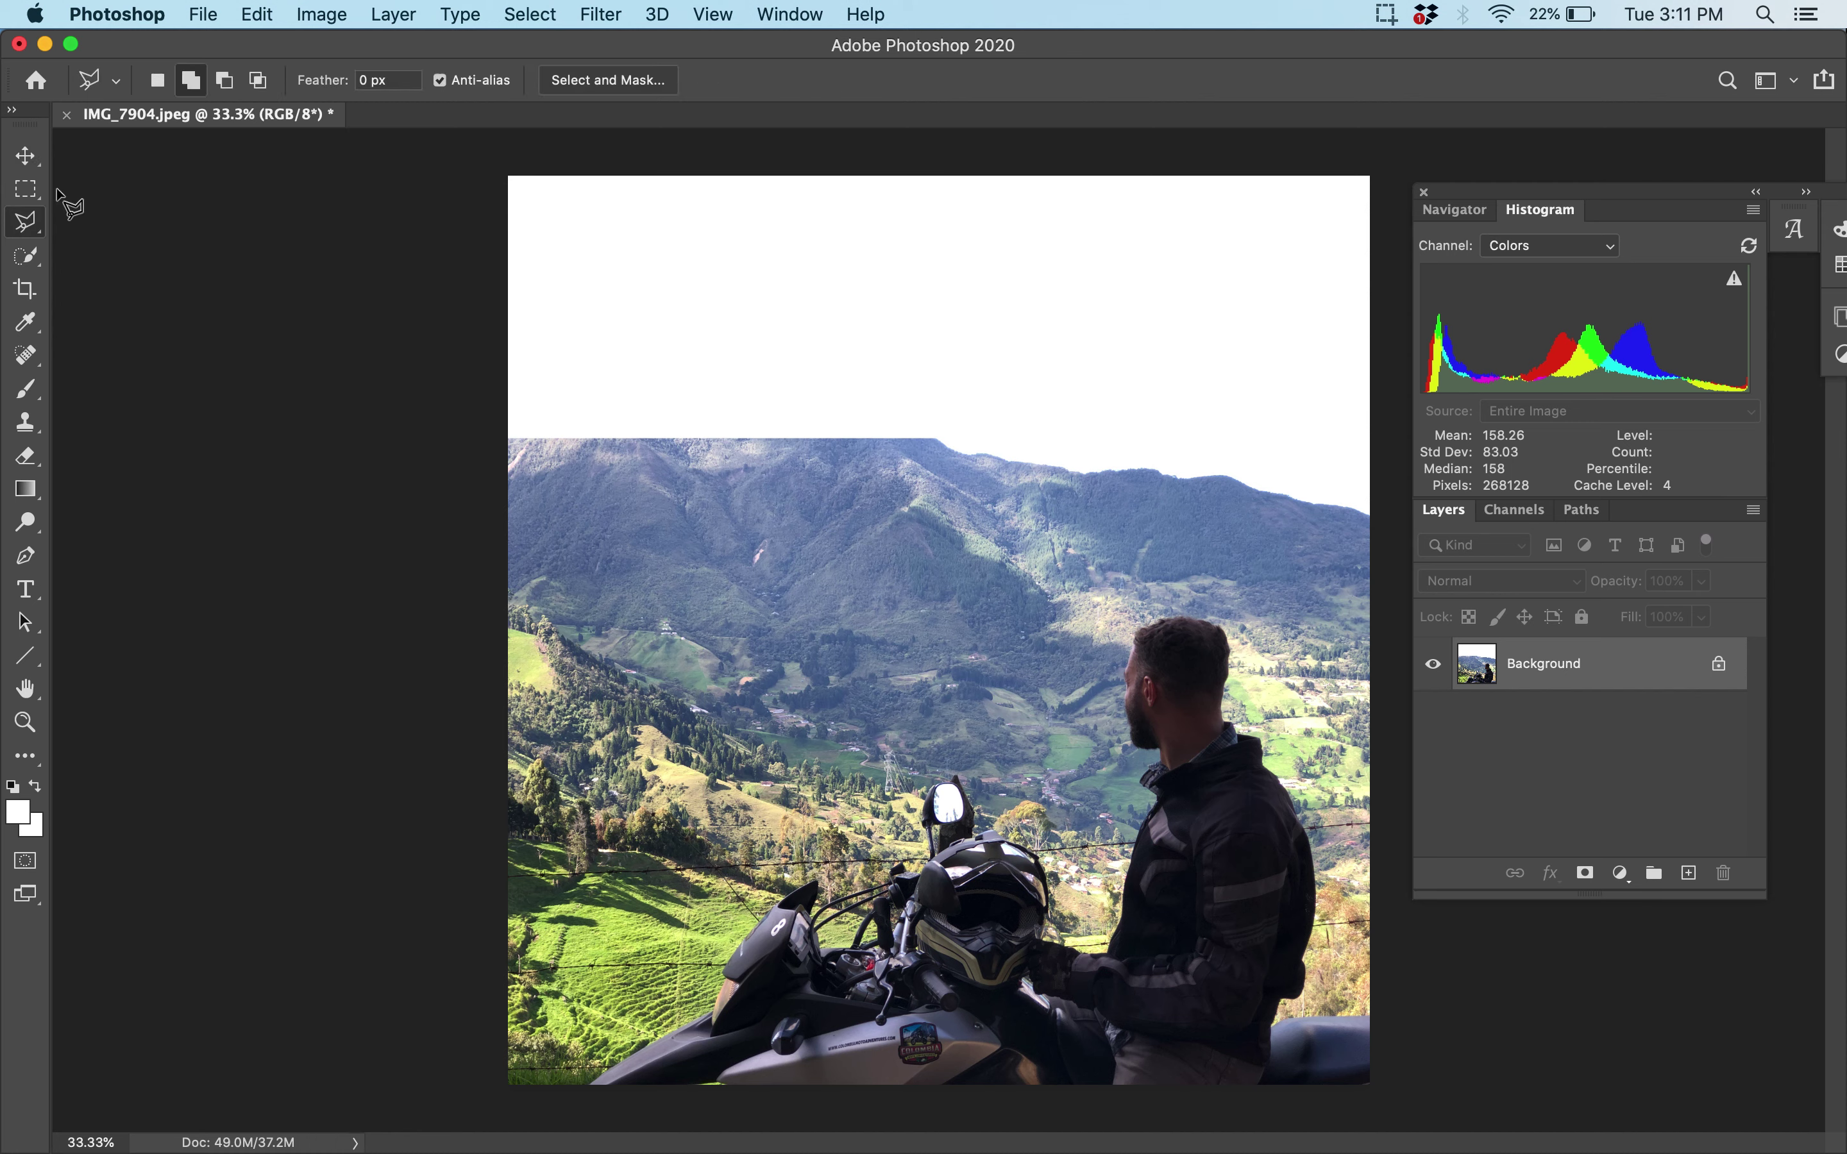
{"action": "right_click", "coordinate": [27, 225]}
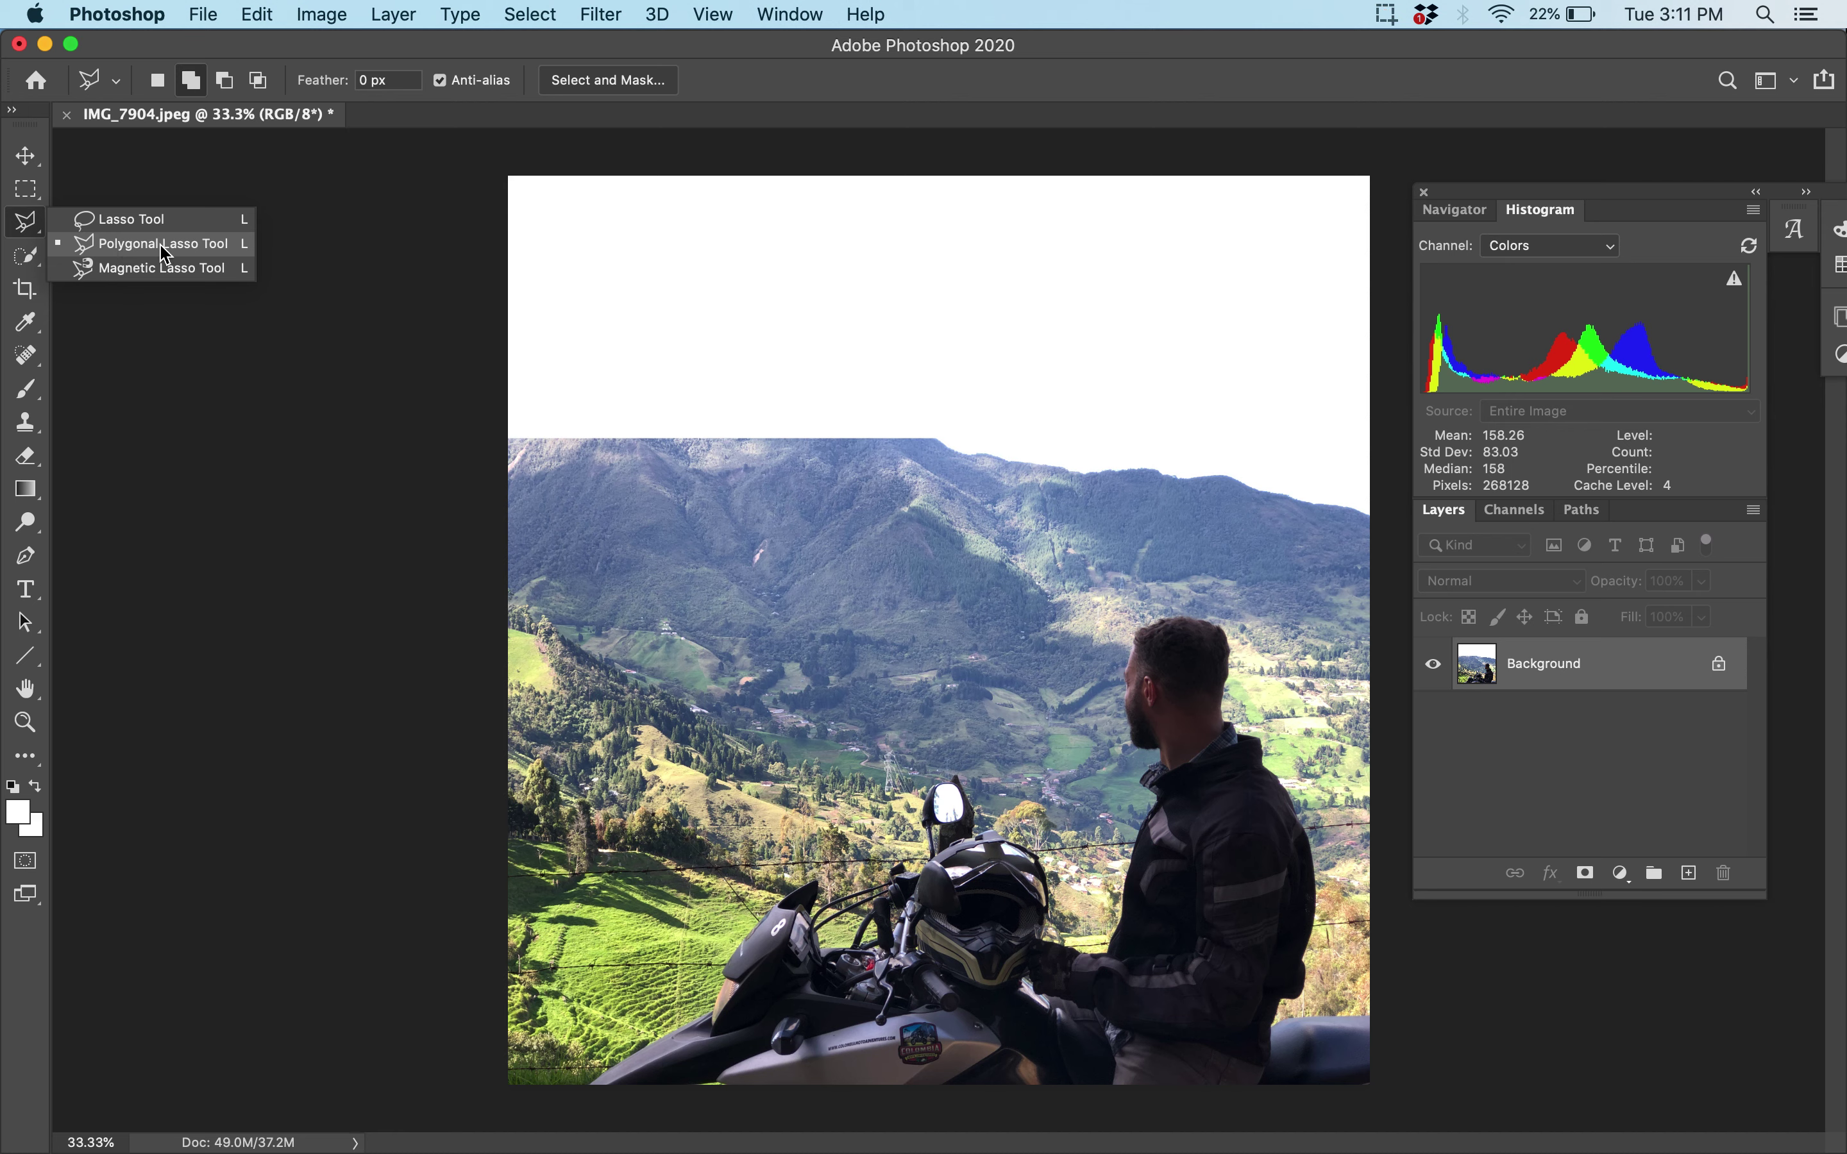
{"action": "left_click", "coordinate": [192, 258]}
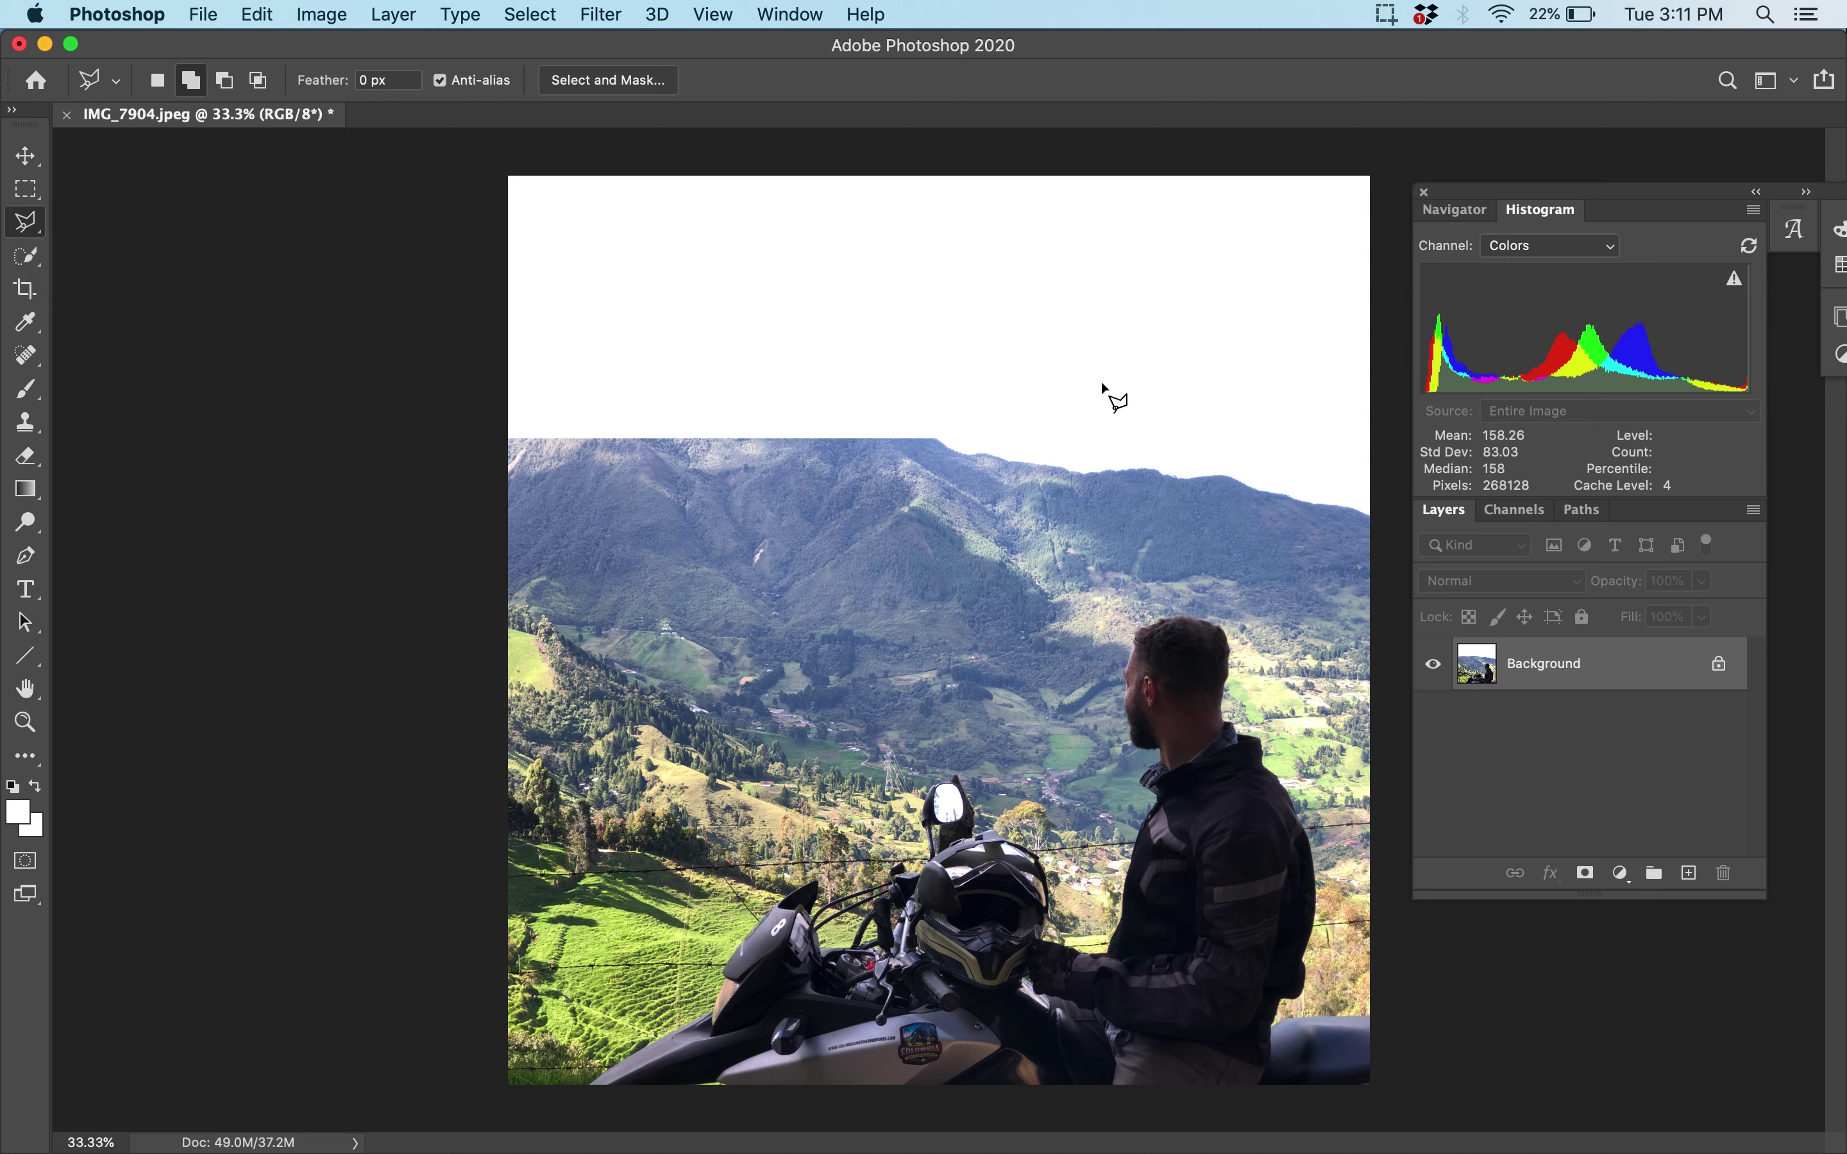
{"action": "left_click", "coordinate": [1378, 506]}
{"action": "left_click", "coordinate": [1268, 441]}
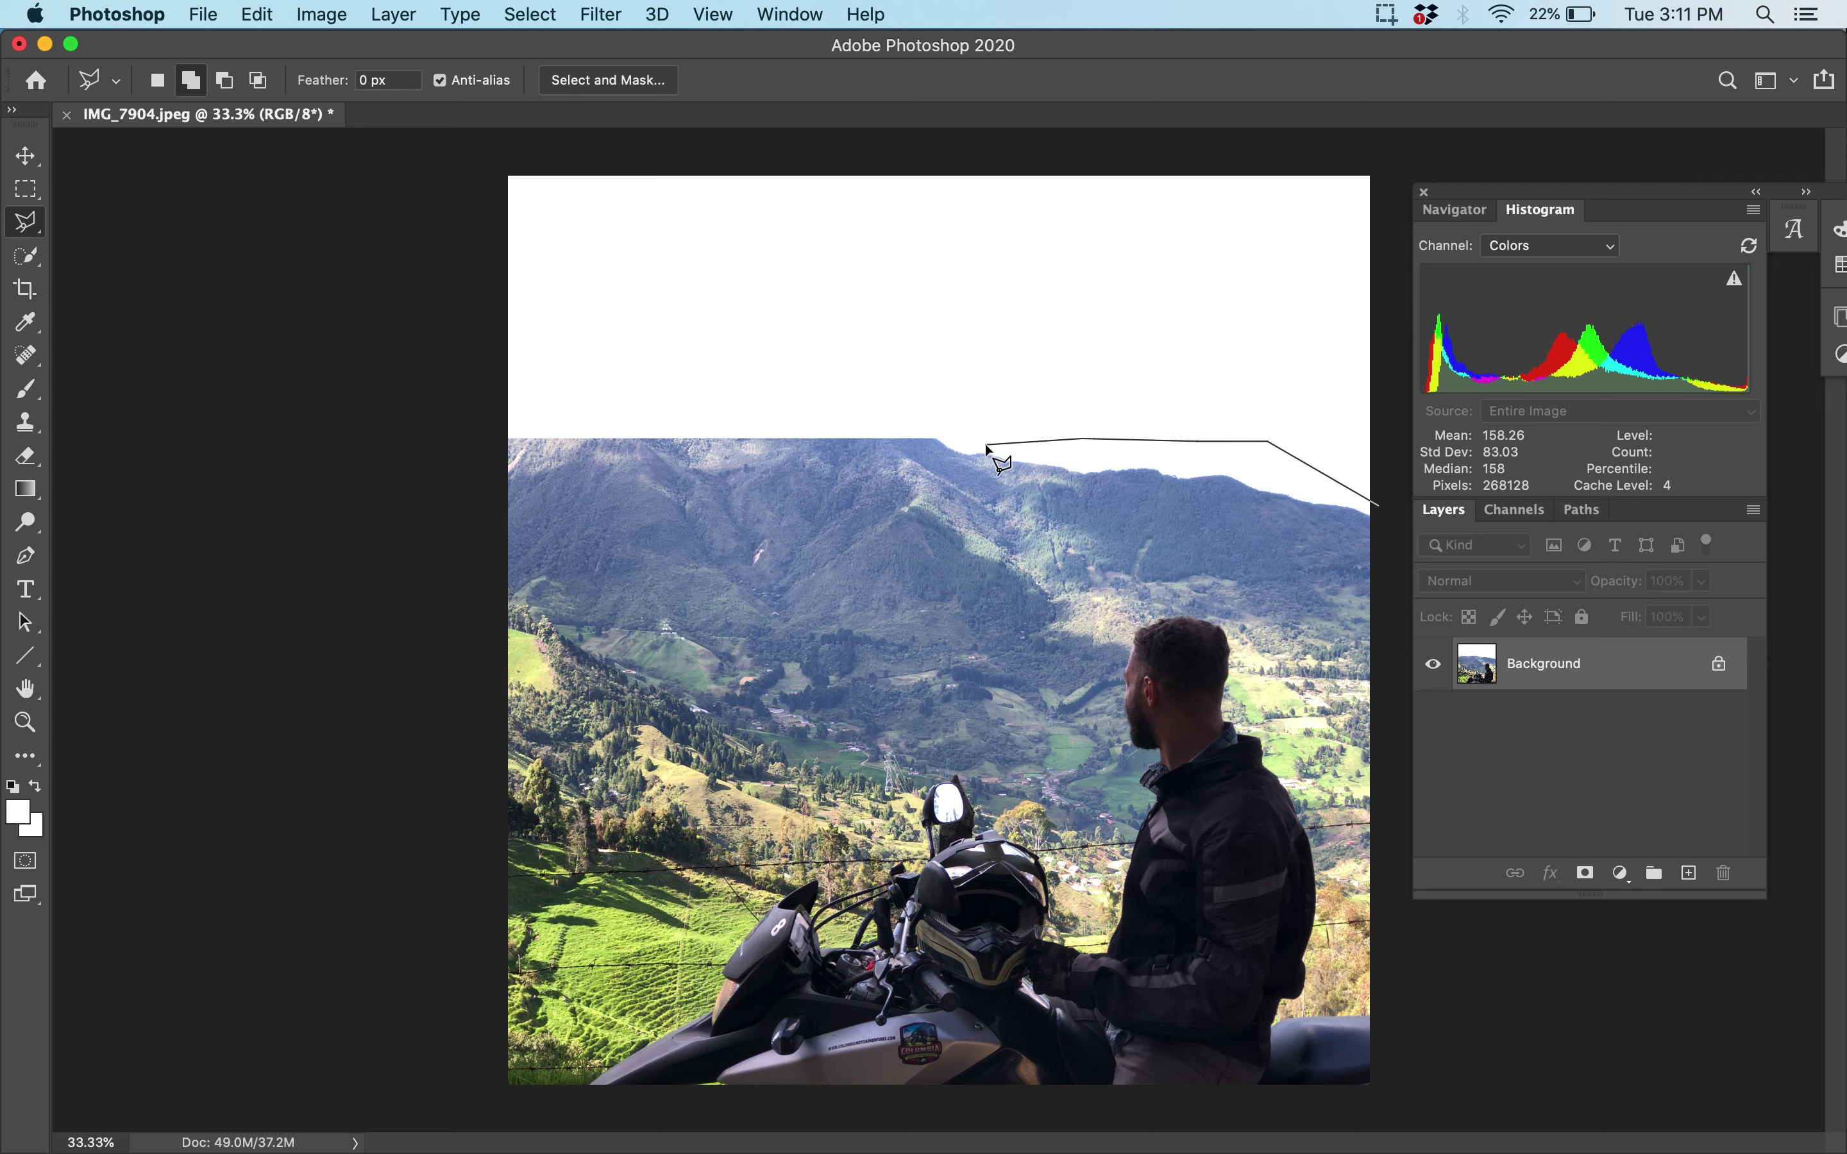
{"action": "left_click", "coordinate": [951, 462]}
{"action": "left_click", "coordinate": [1051, 516]}
{"action": "left_click", "coordinate": [1229, 520]}
{"action": "double_click", "coordinate": [1386, 542]}
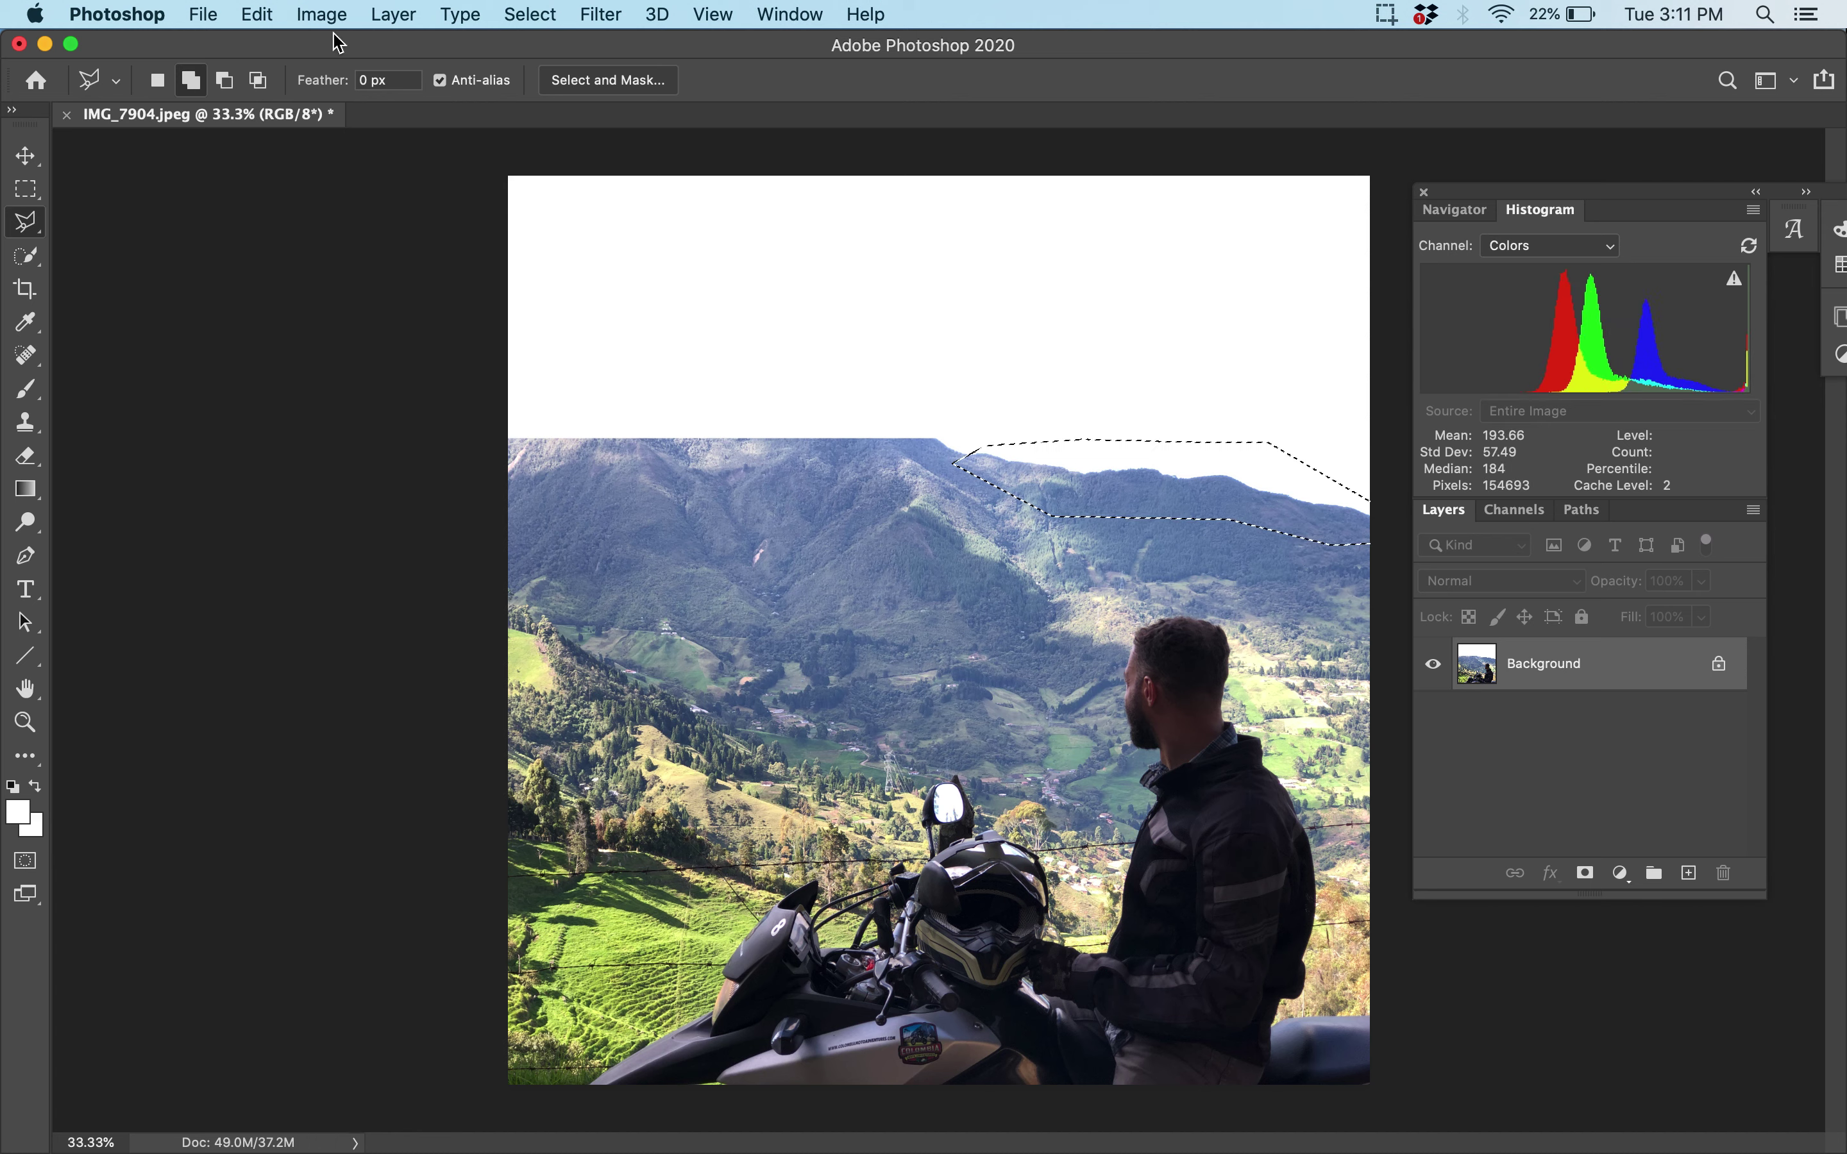
Feather the ridge selection by 30 pixels
{"action": "left_click", "coordinate": [530, 14]}
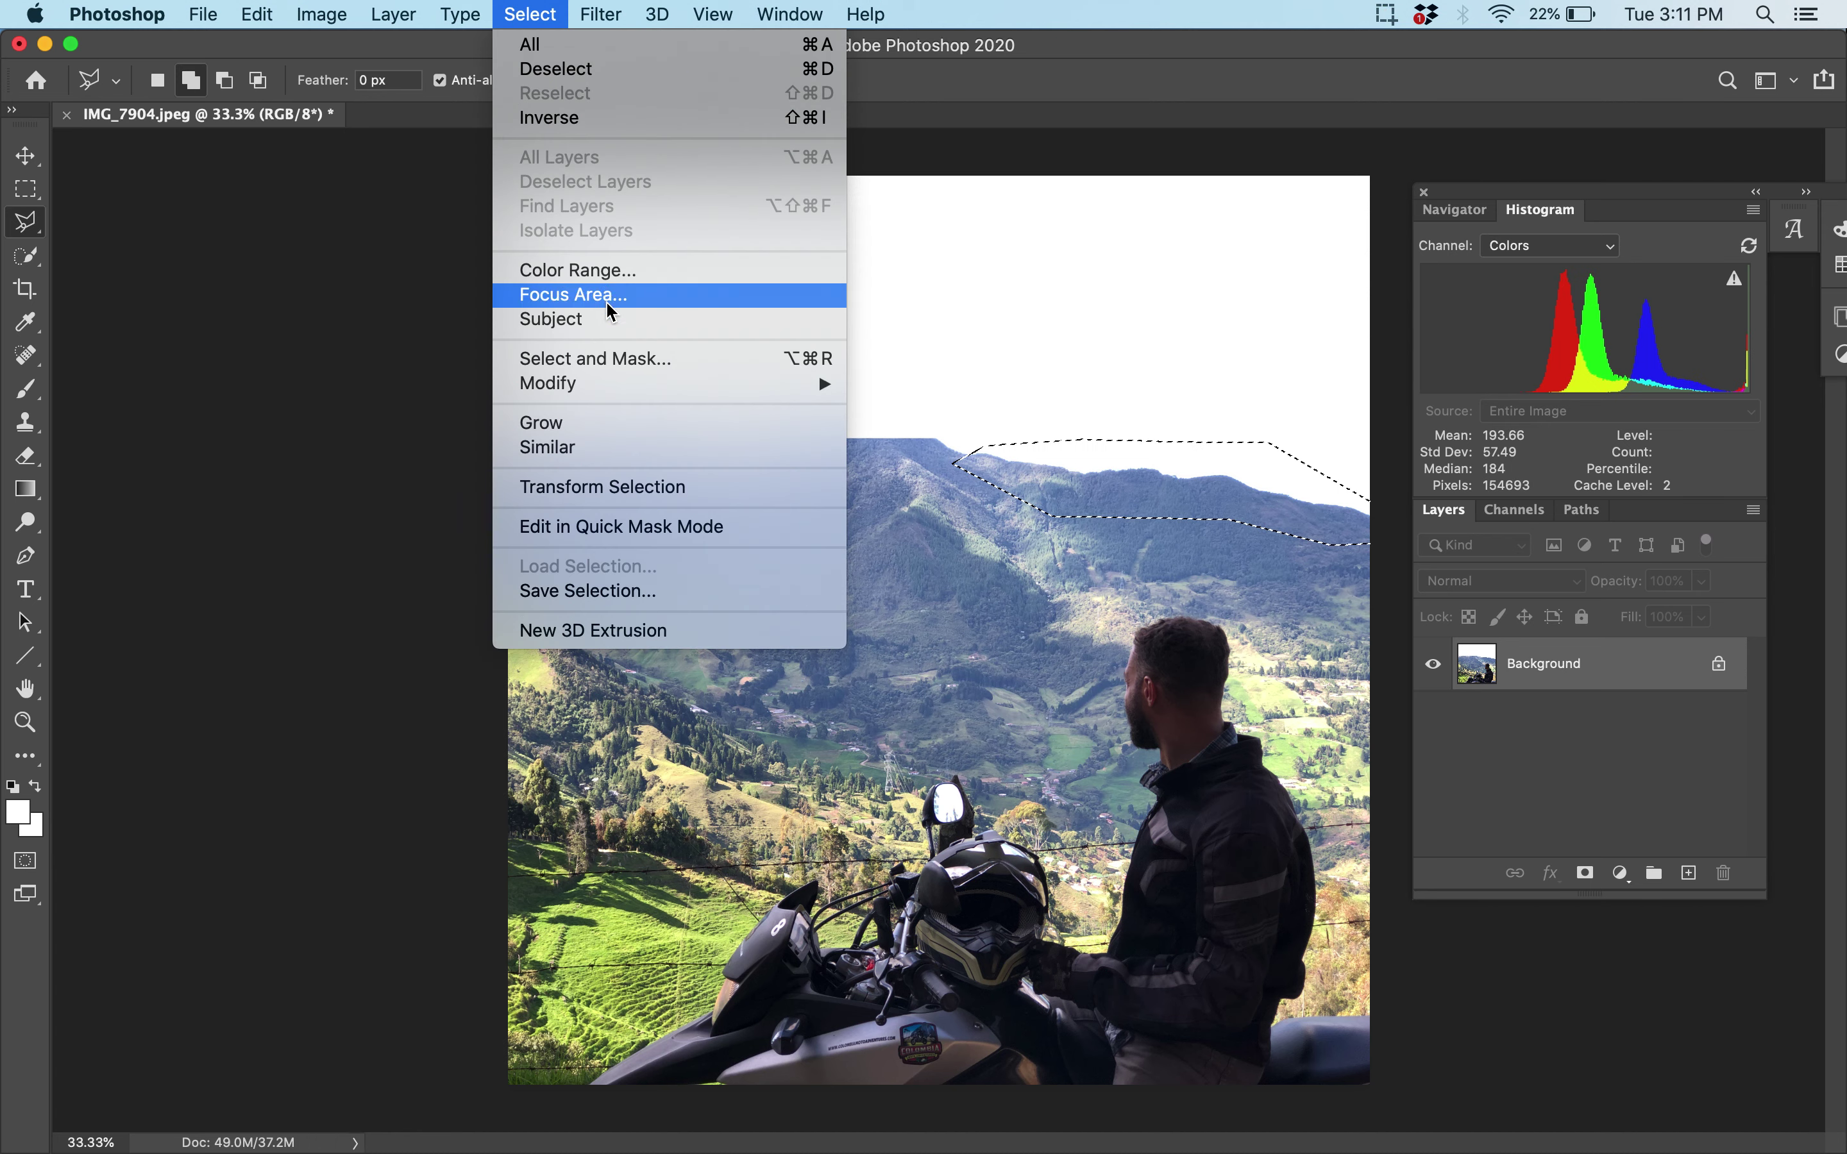
{"action": "mouse_move", "coordinate": [634, 383]}
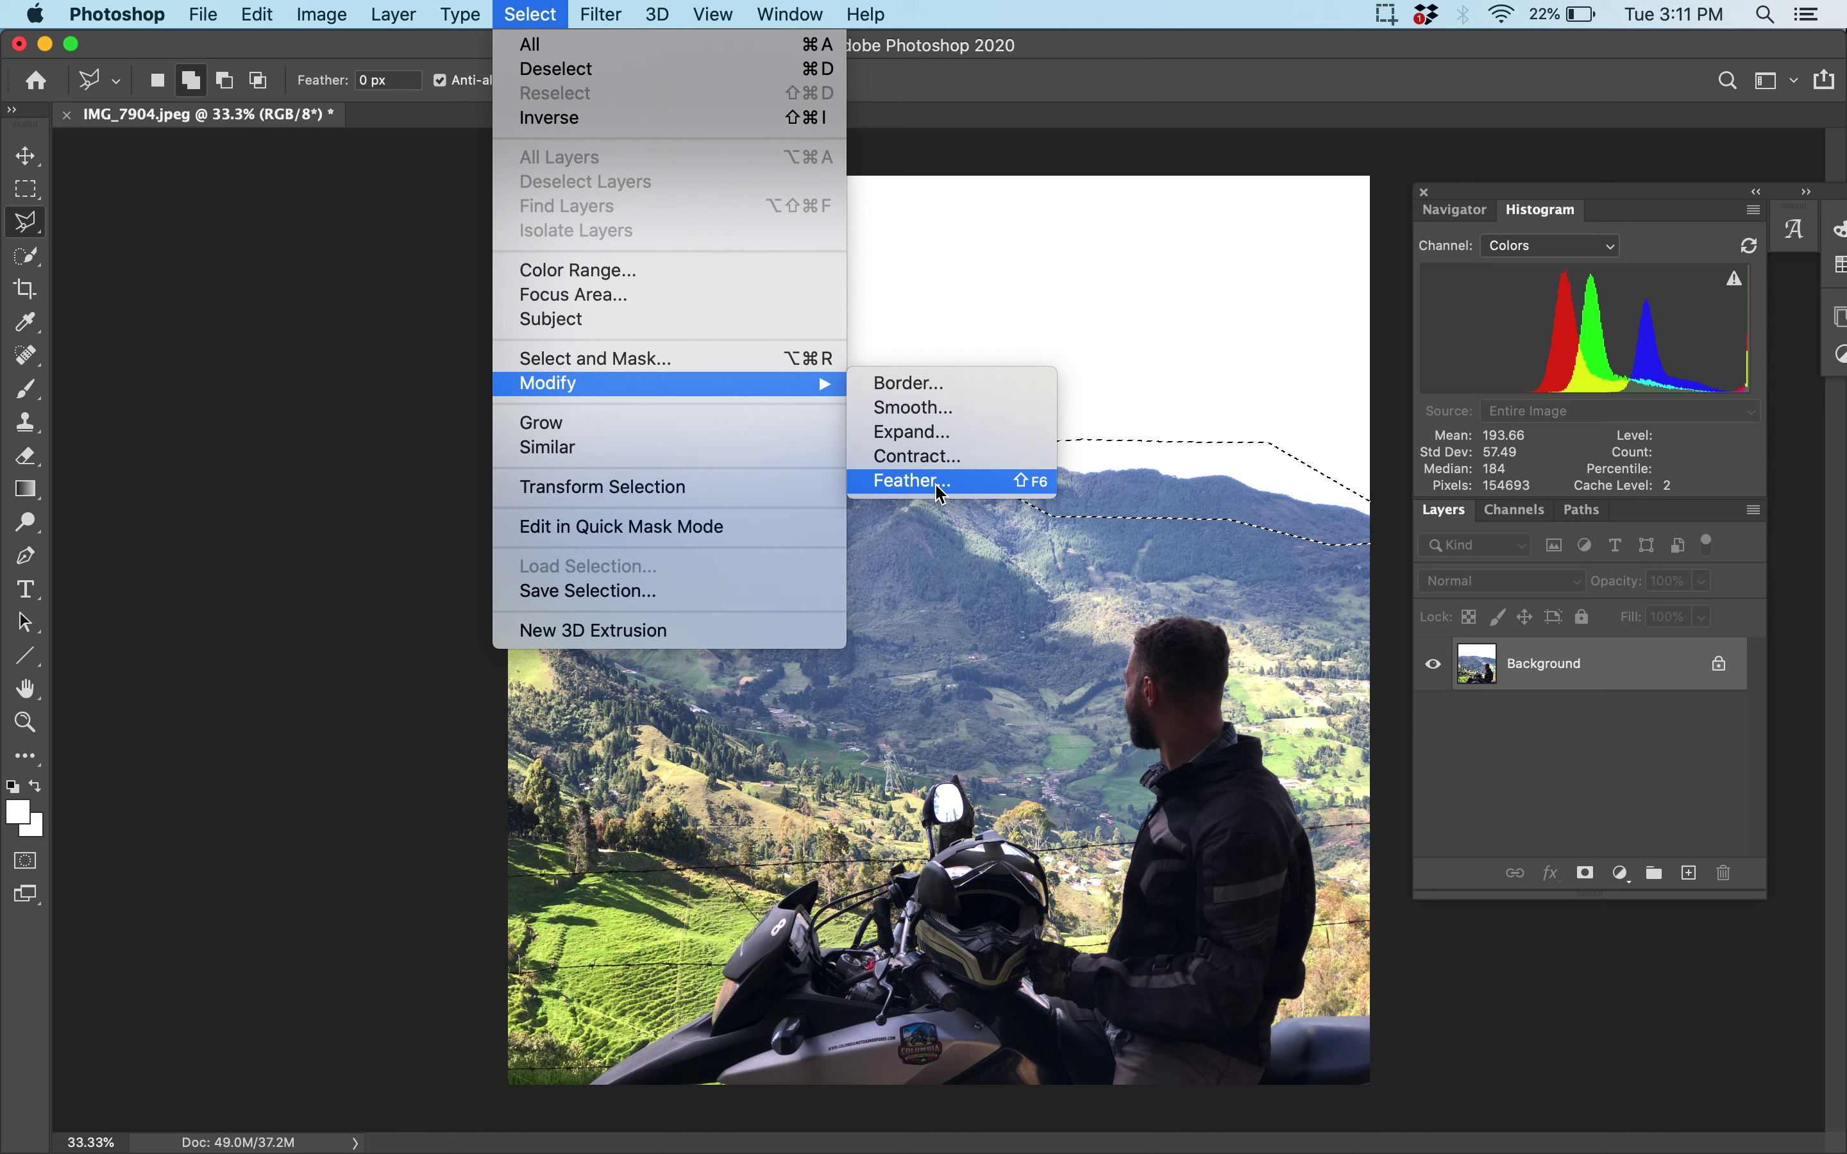
{"action": "left_click", "coordinate": [937, 481]}
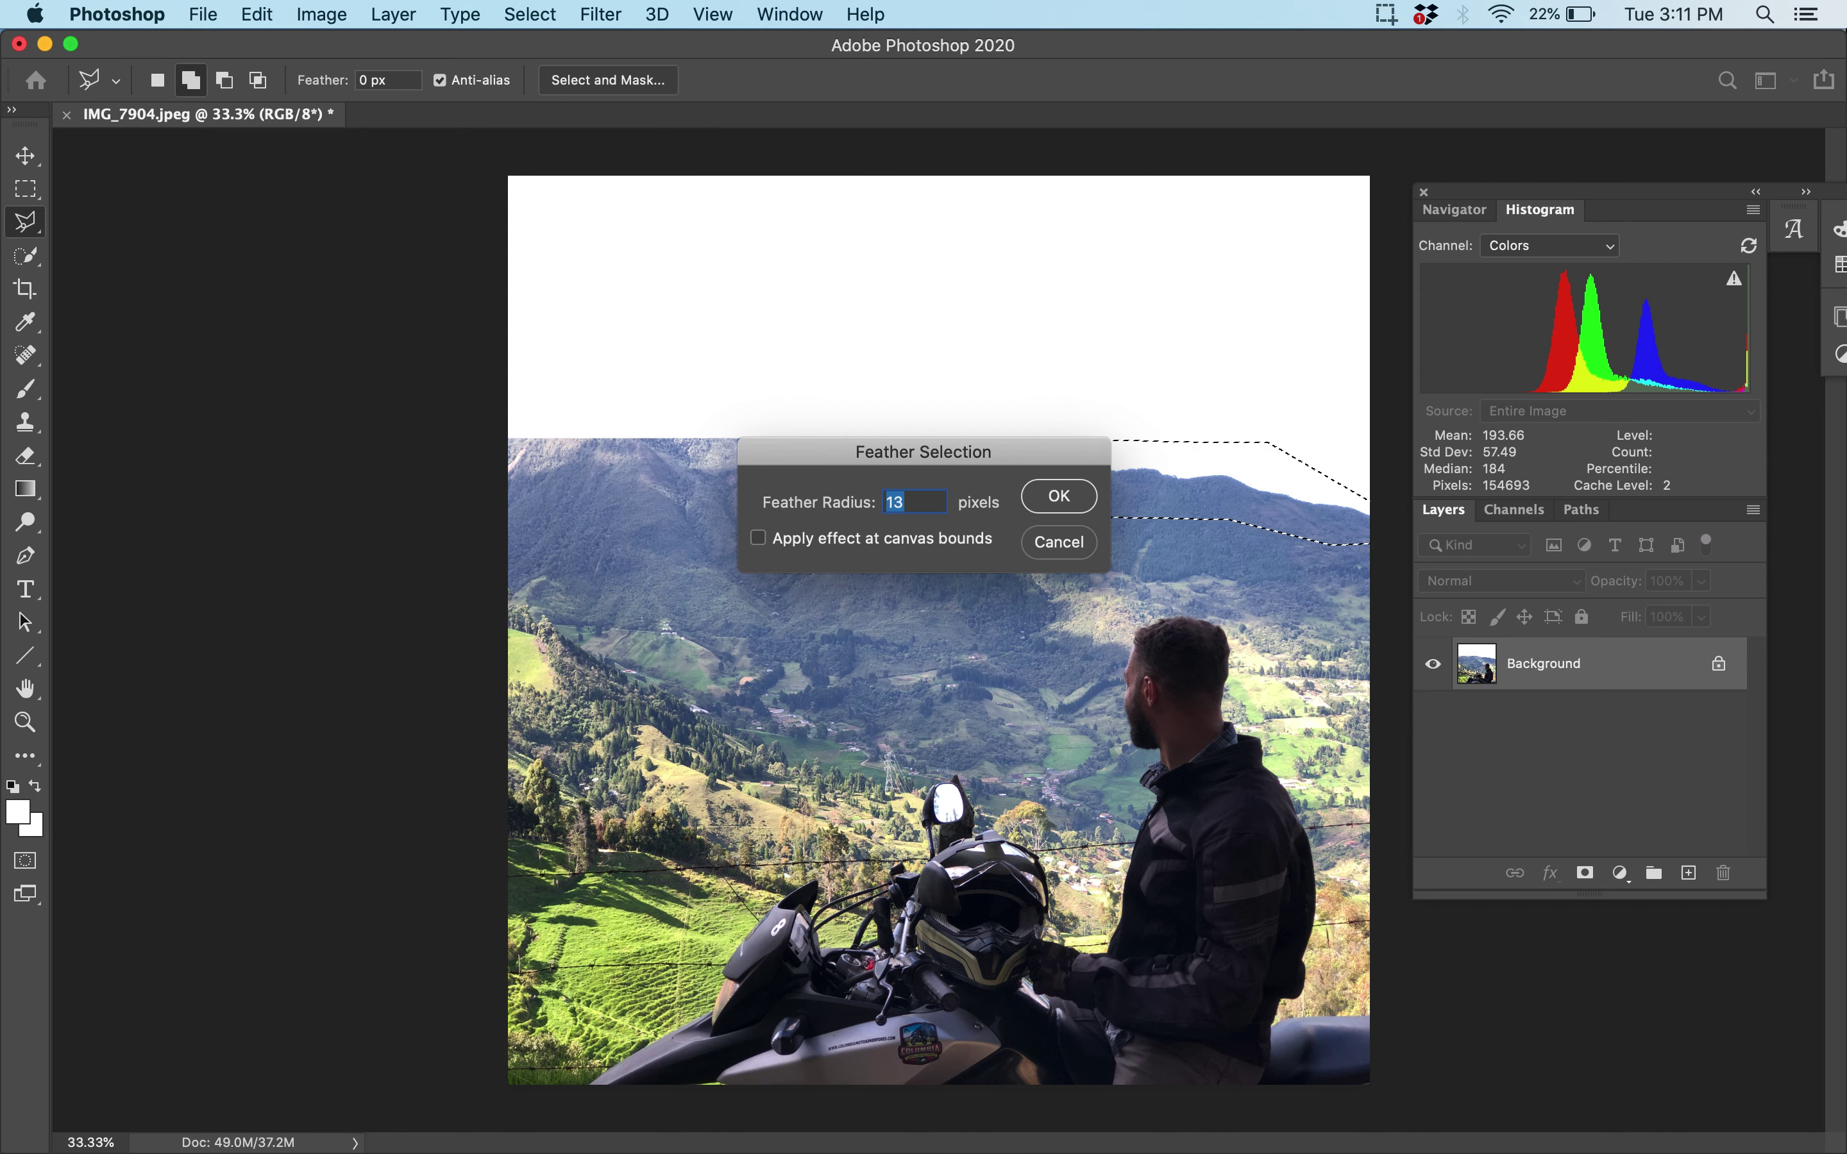
{"action": "type", "text": "30"}
{"action": "key", "text": "Return"}
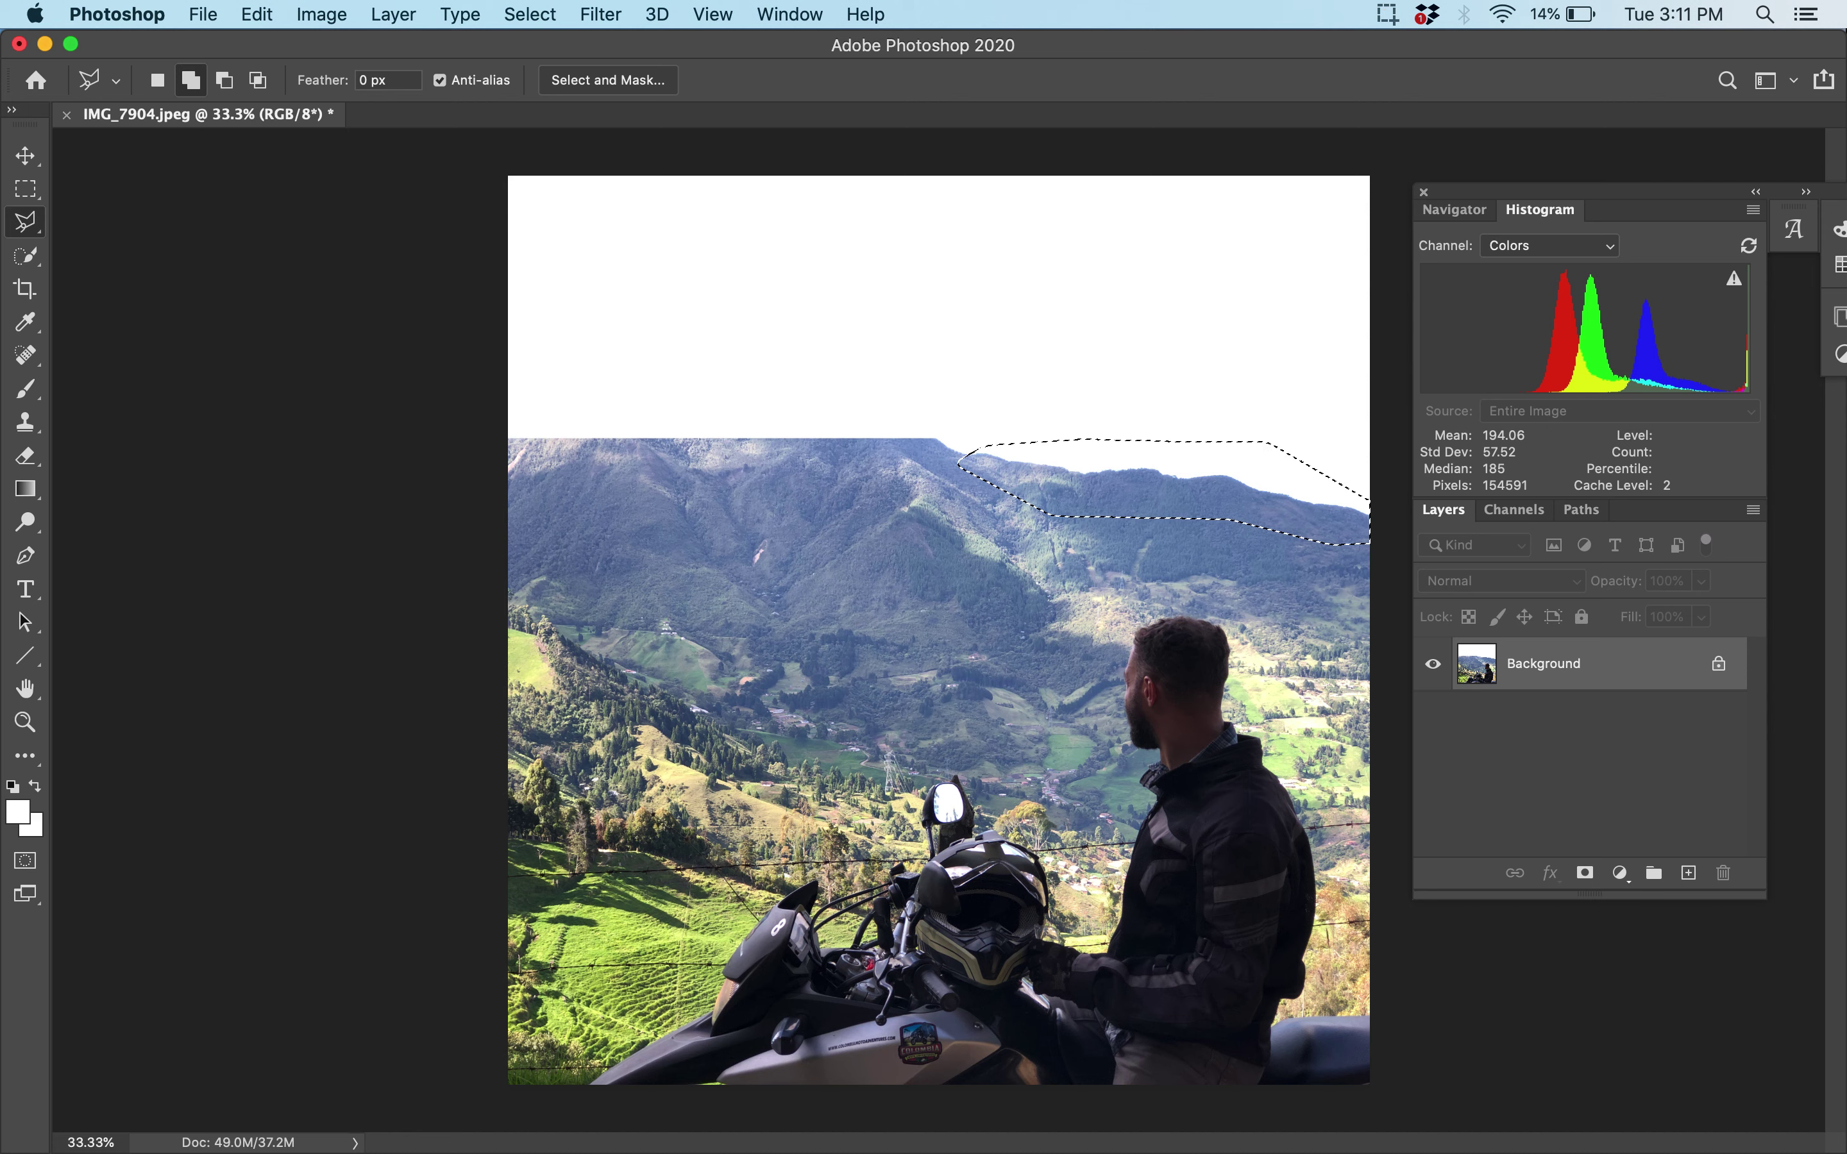
Copy the ridge strip to Layer 1, move it up and rotate it about -4°
{"action": "key", "text": "ctrl+j"}
{"action": "key", "text": "v"}
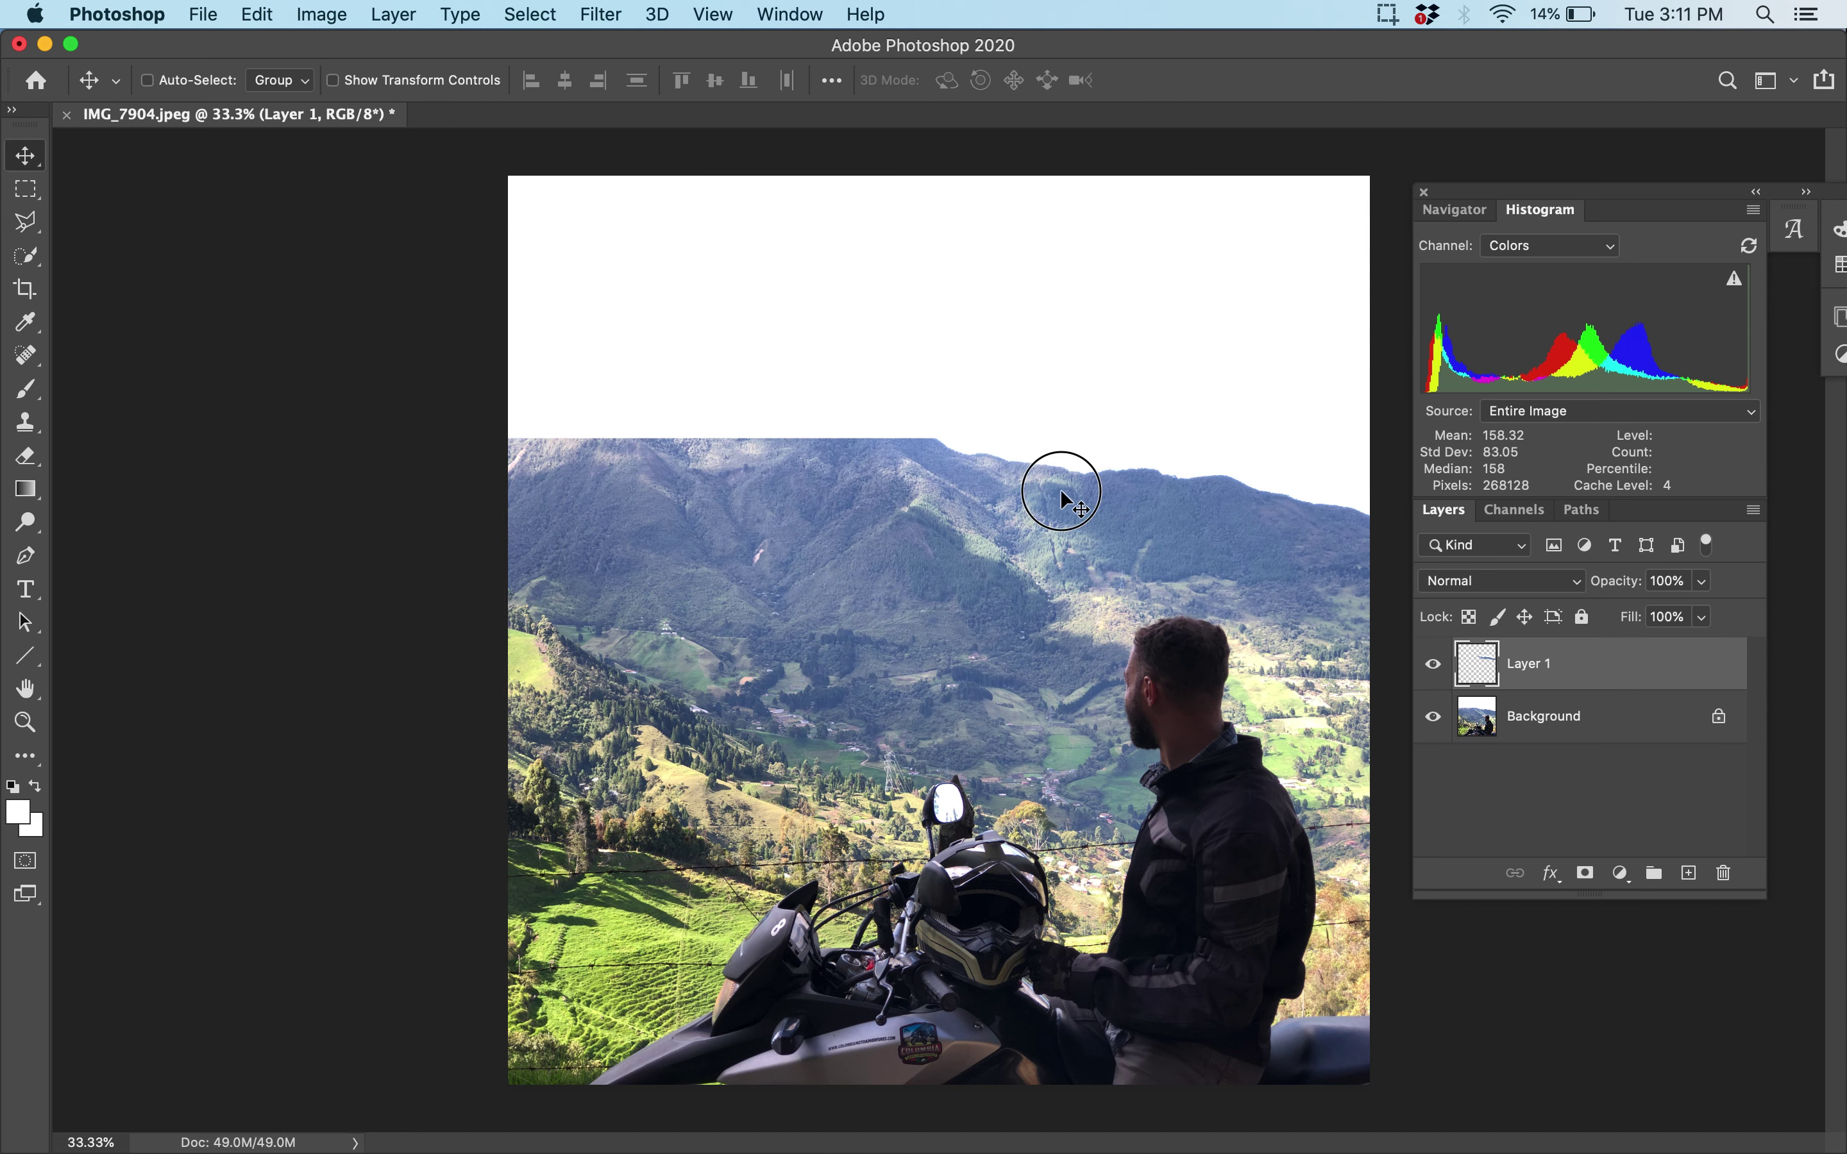
{"action": "left_click_drag", "start_coordinate": [1061, 500], "coordinate": [763, 336]}
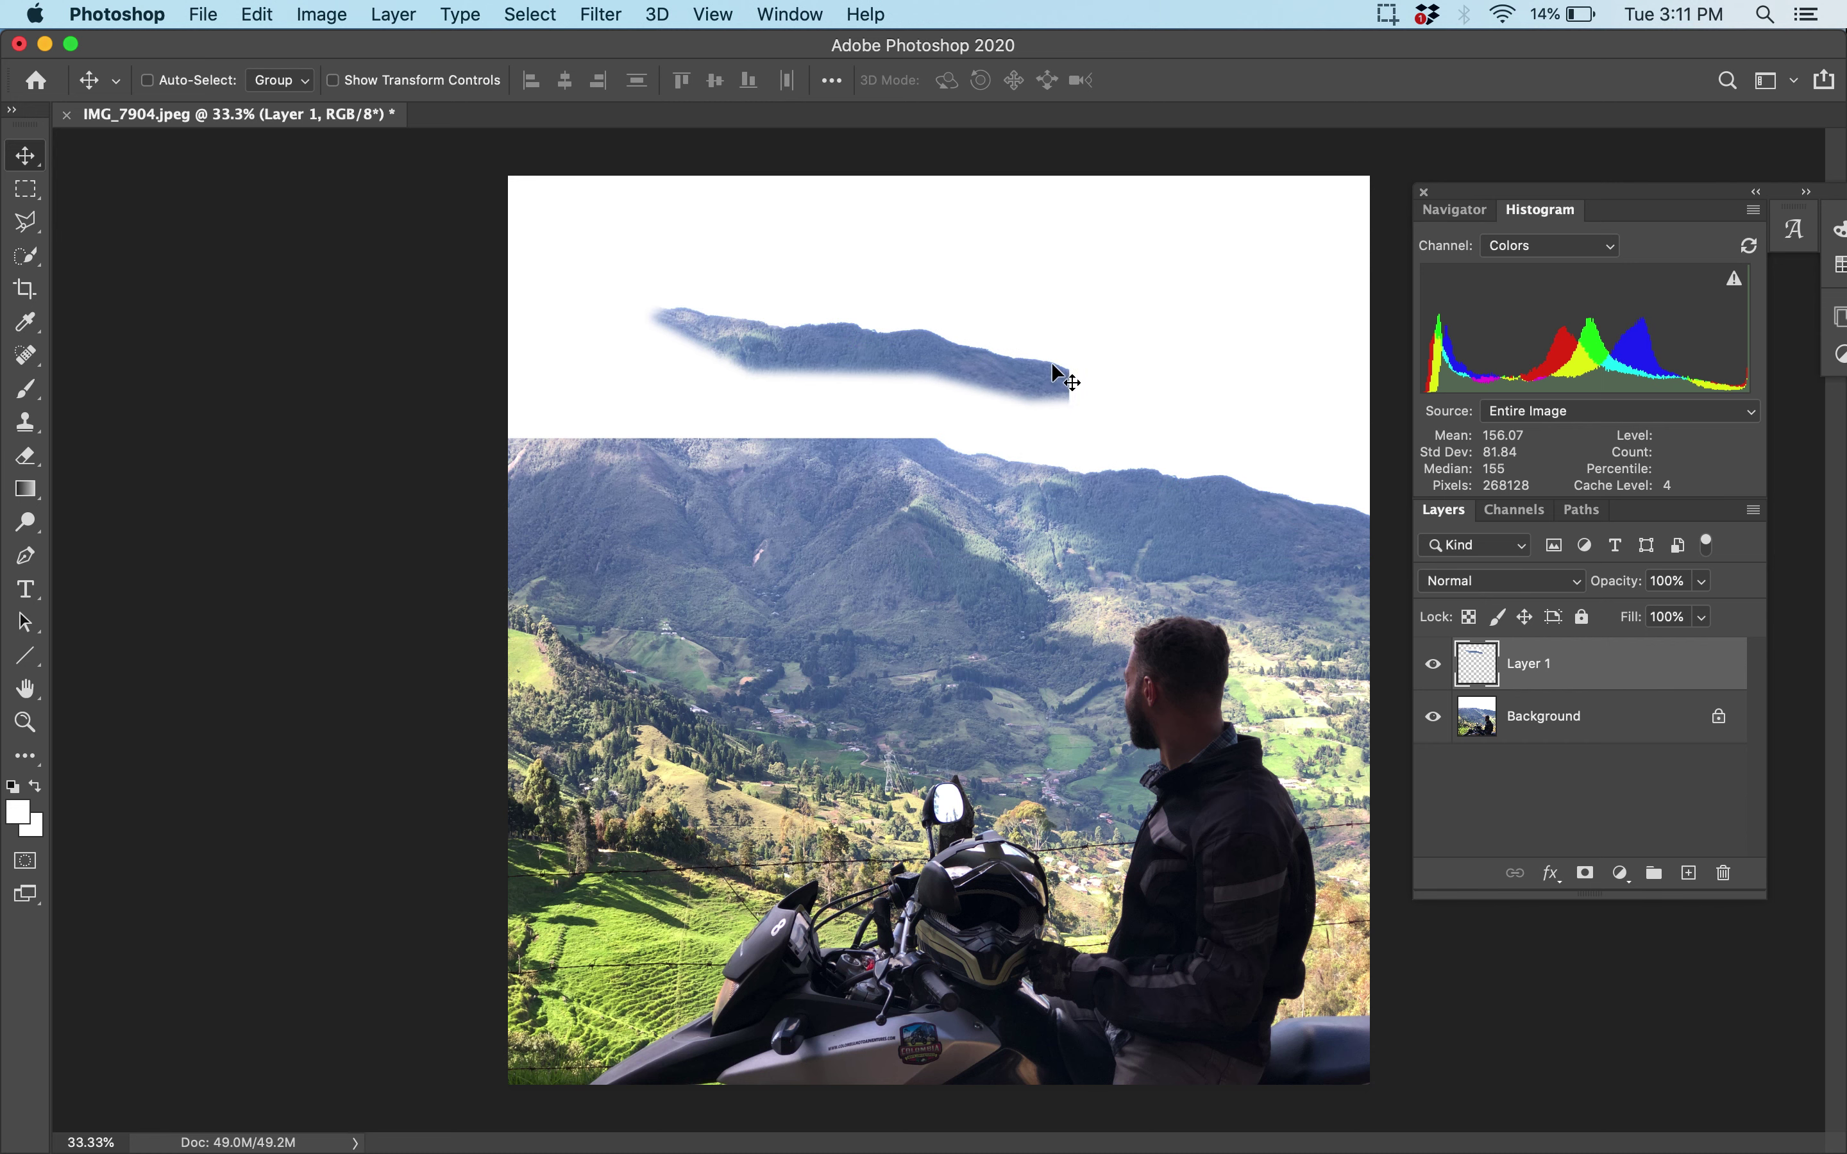
{"action": "key", "text": "super"}
{"action": "key", "text": "super+t"}
{"action": "left_click_drag", "start_coordinate": [1117, 313], "coordinate": [862, 417]}
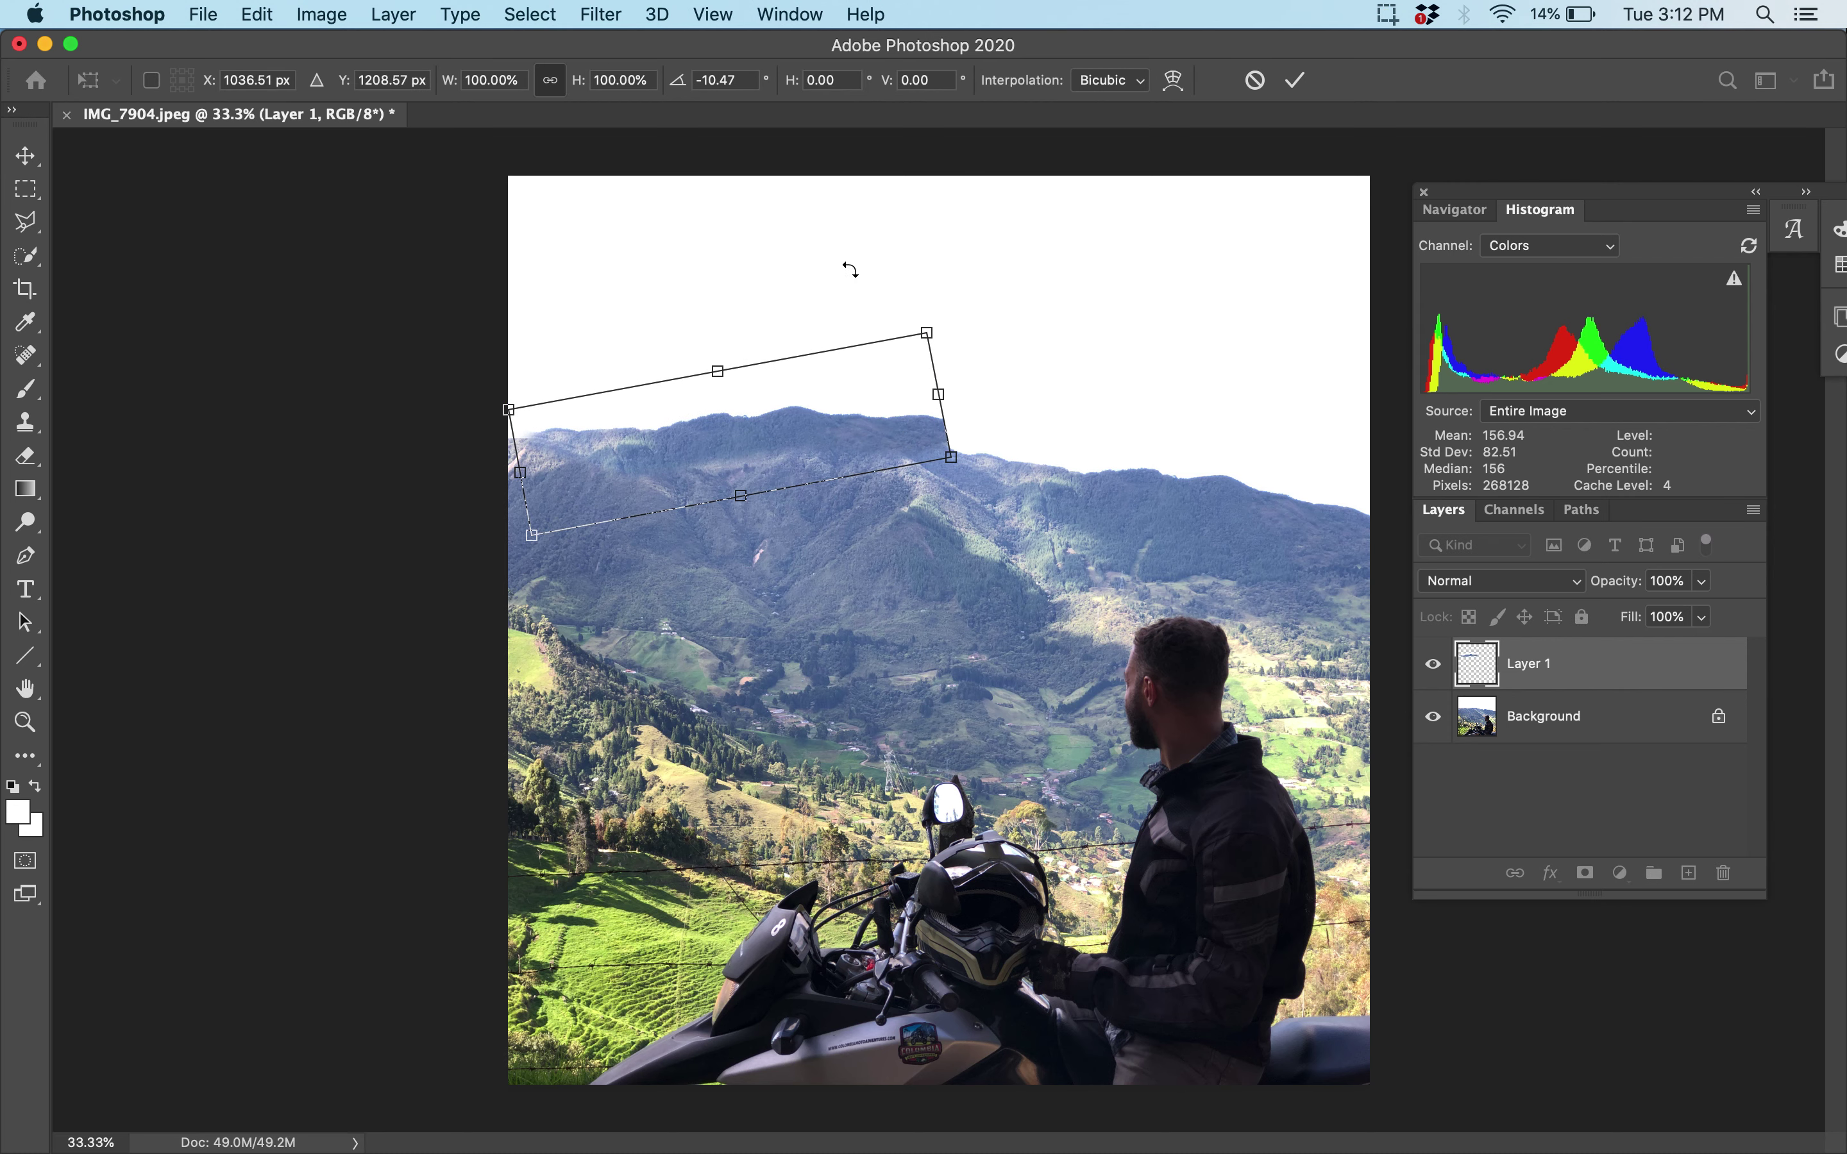
{"action": "left_click_drag", "start_coordinate": [851, 268], "coordinate": [871, 280]}
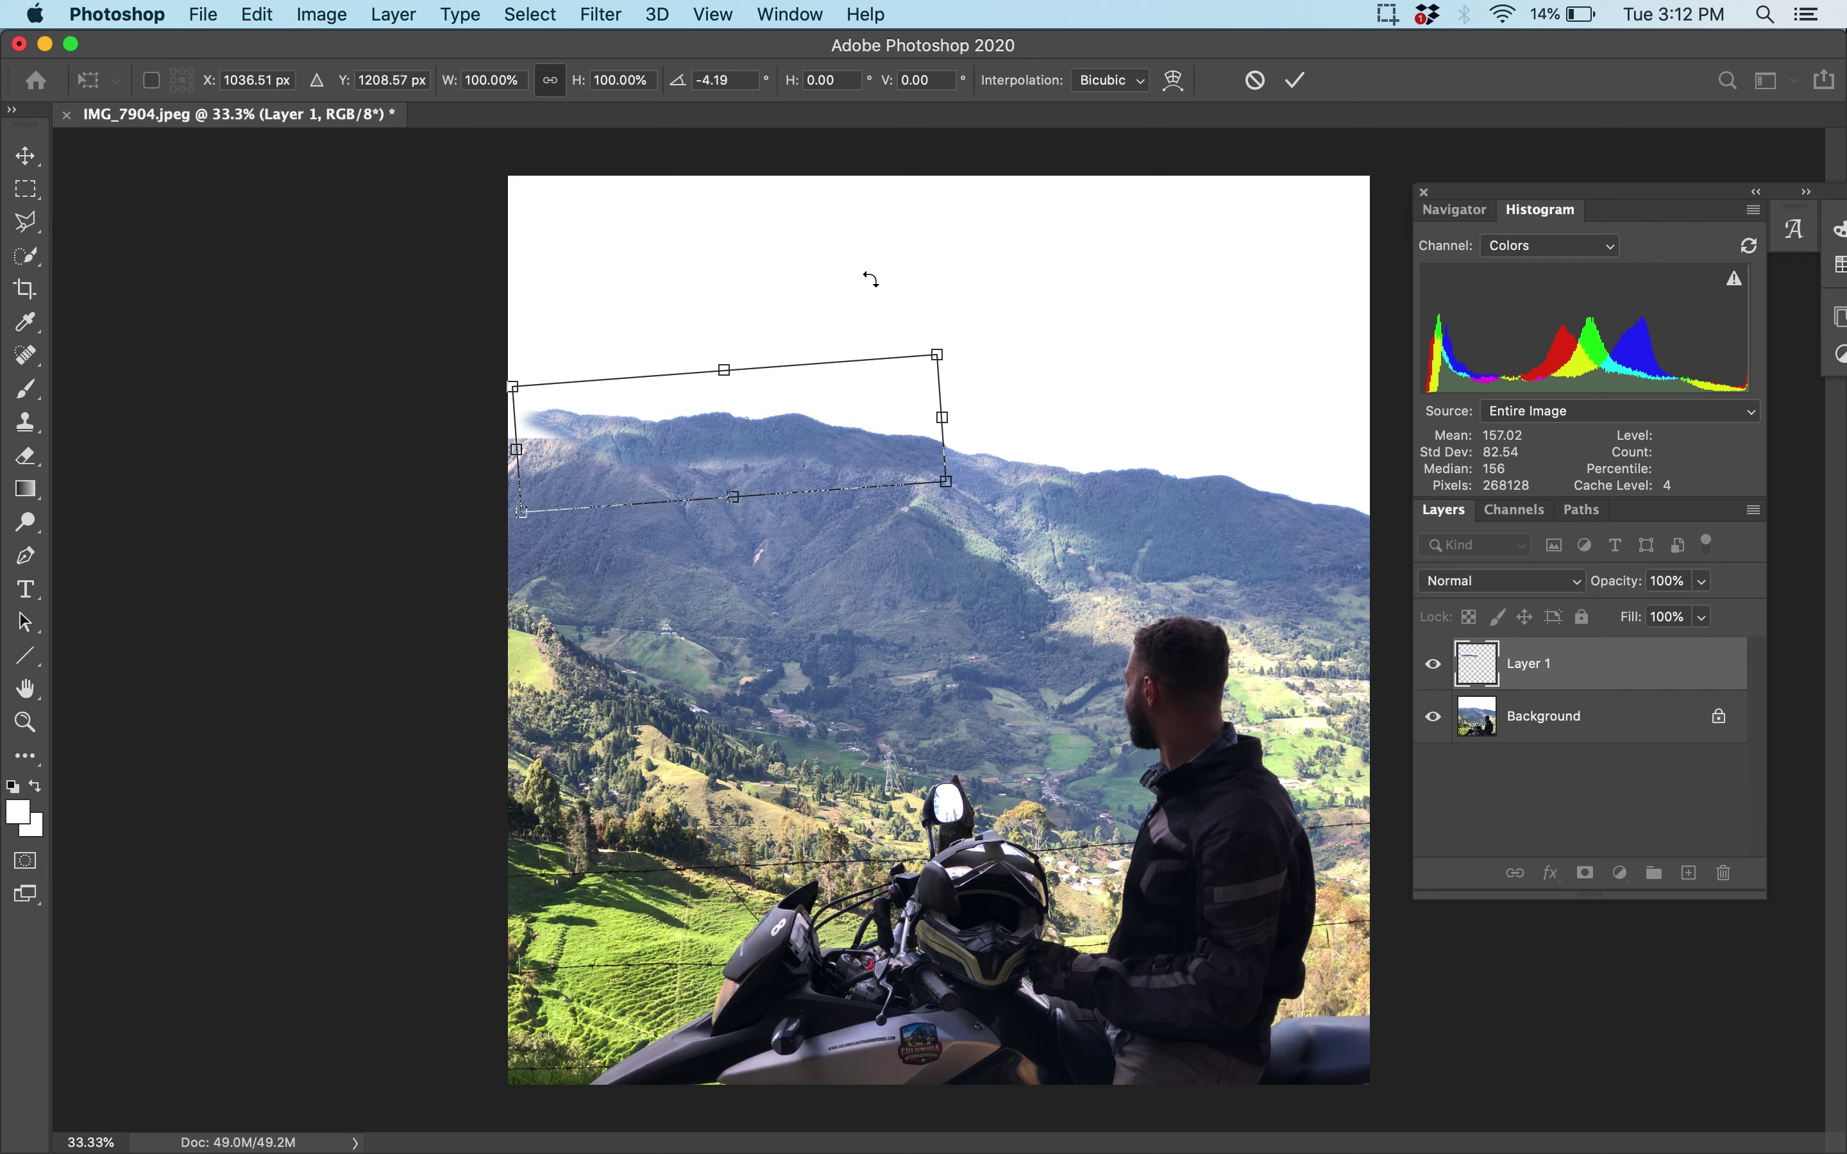
{"action": "key", "text": "Return"}
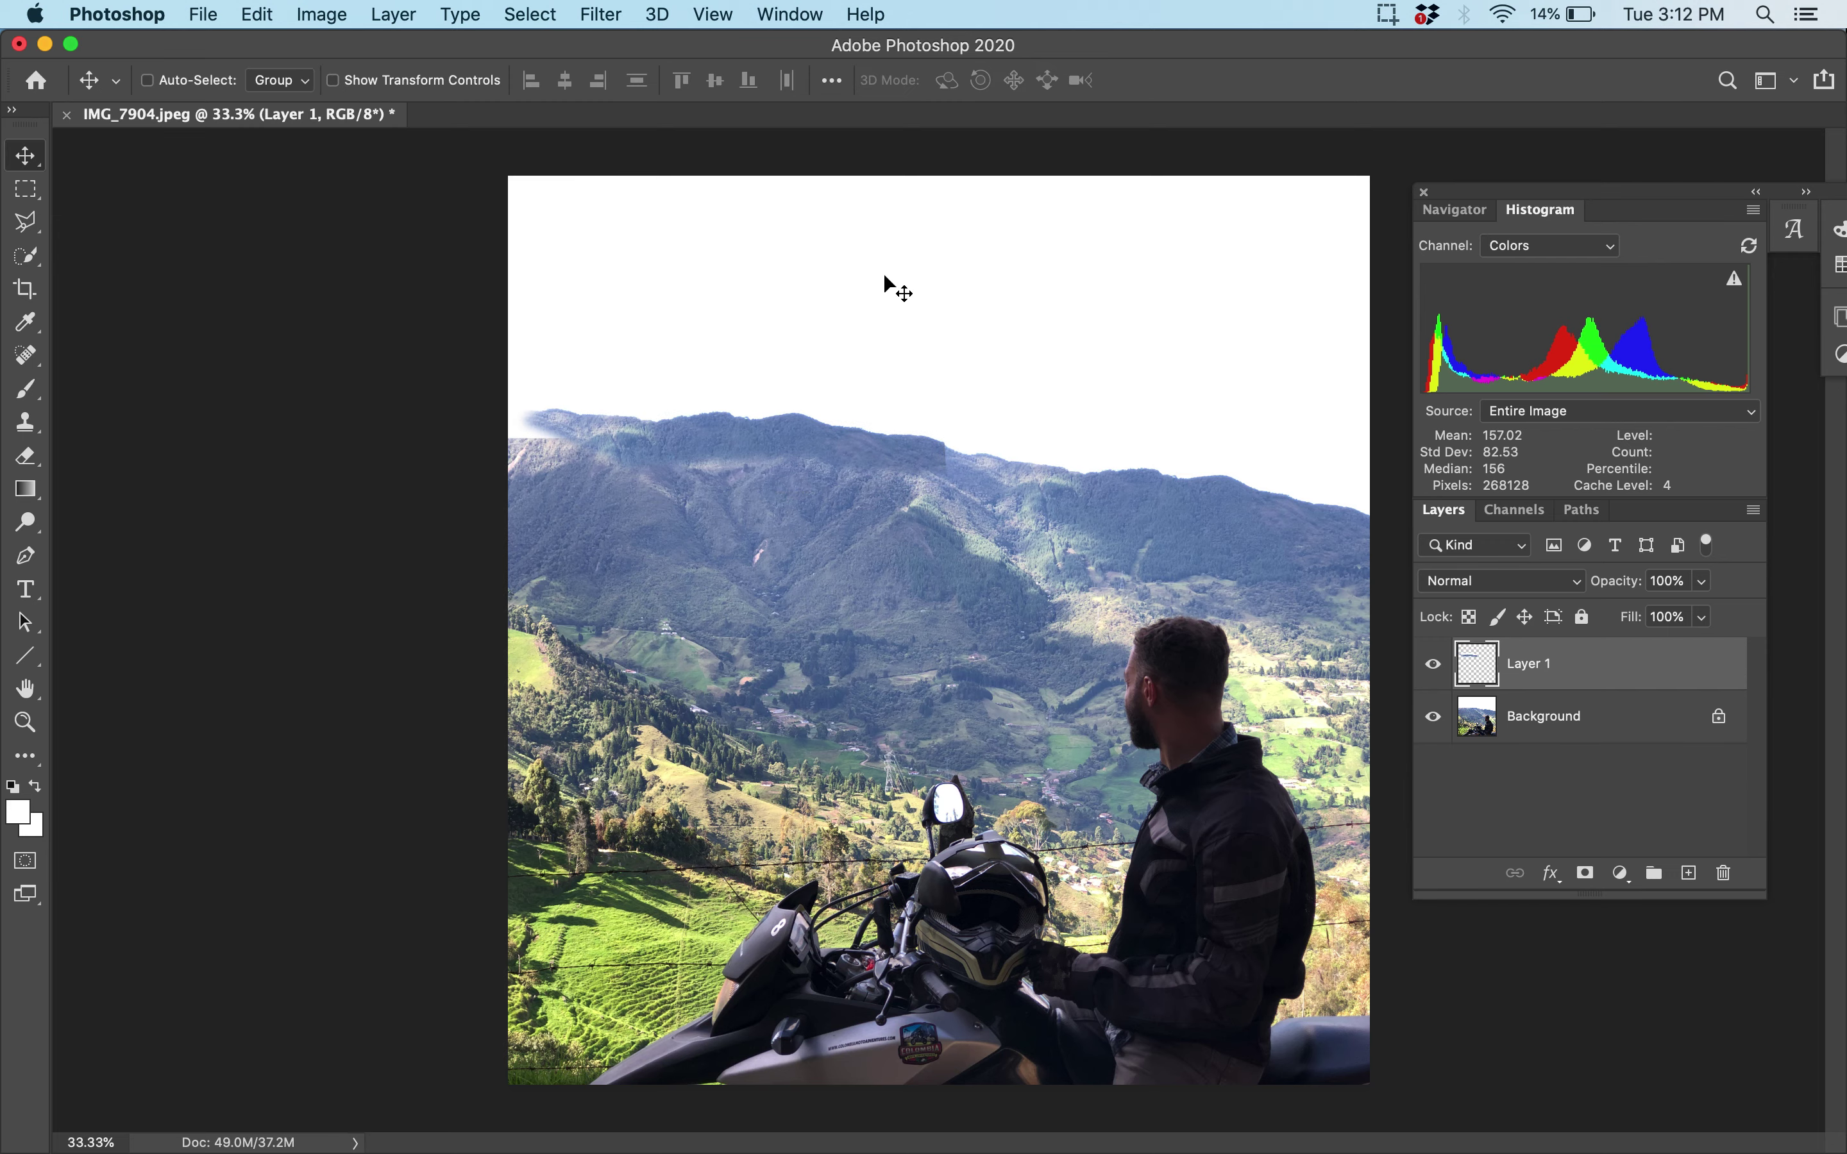
Zoom in and nudge the strip vertically onto the left mountaintop
{"action": "key", "text": "super"}
{"action": "key", "text": "super+equal"}
{"action": "key", "text": "super+equal"}
{"action": "key", "text": "super+equal"}
{"action": "key", "text": "super+equal"}
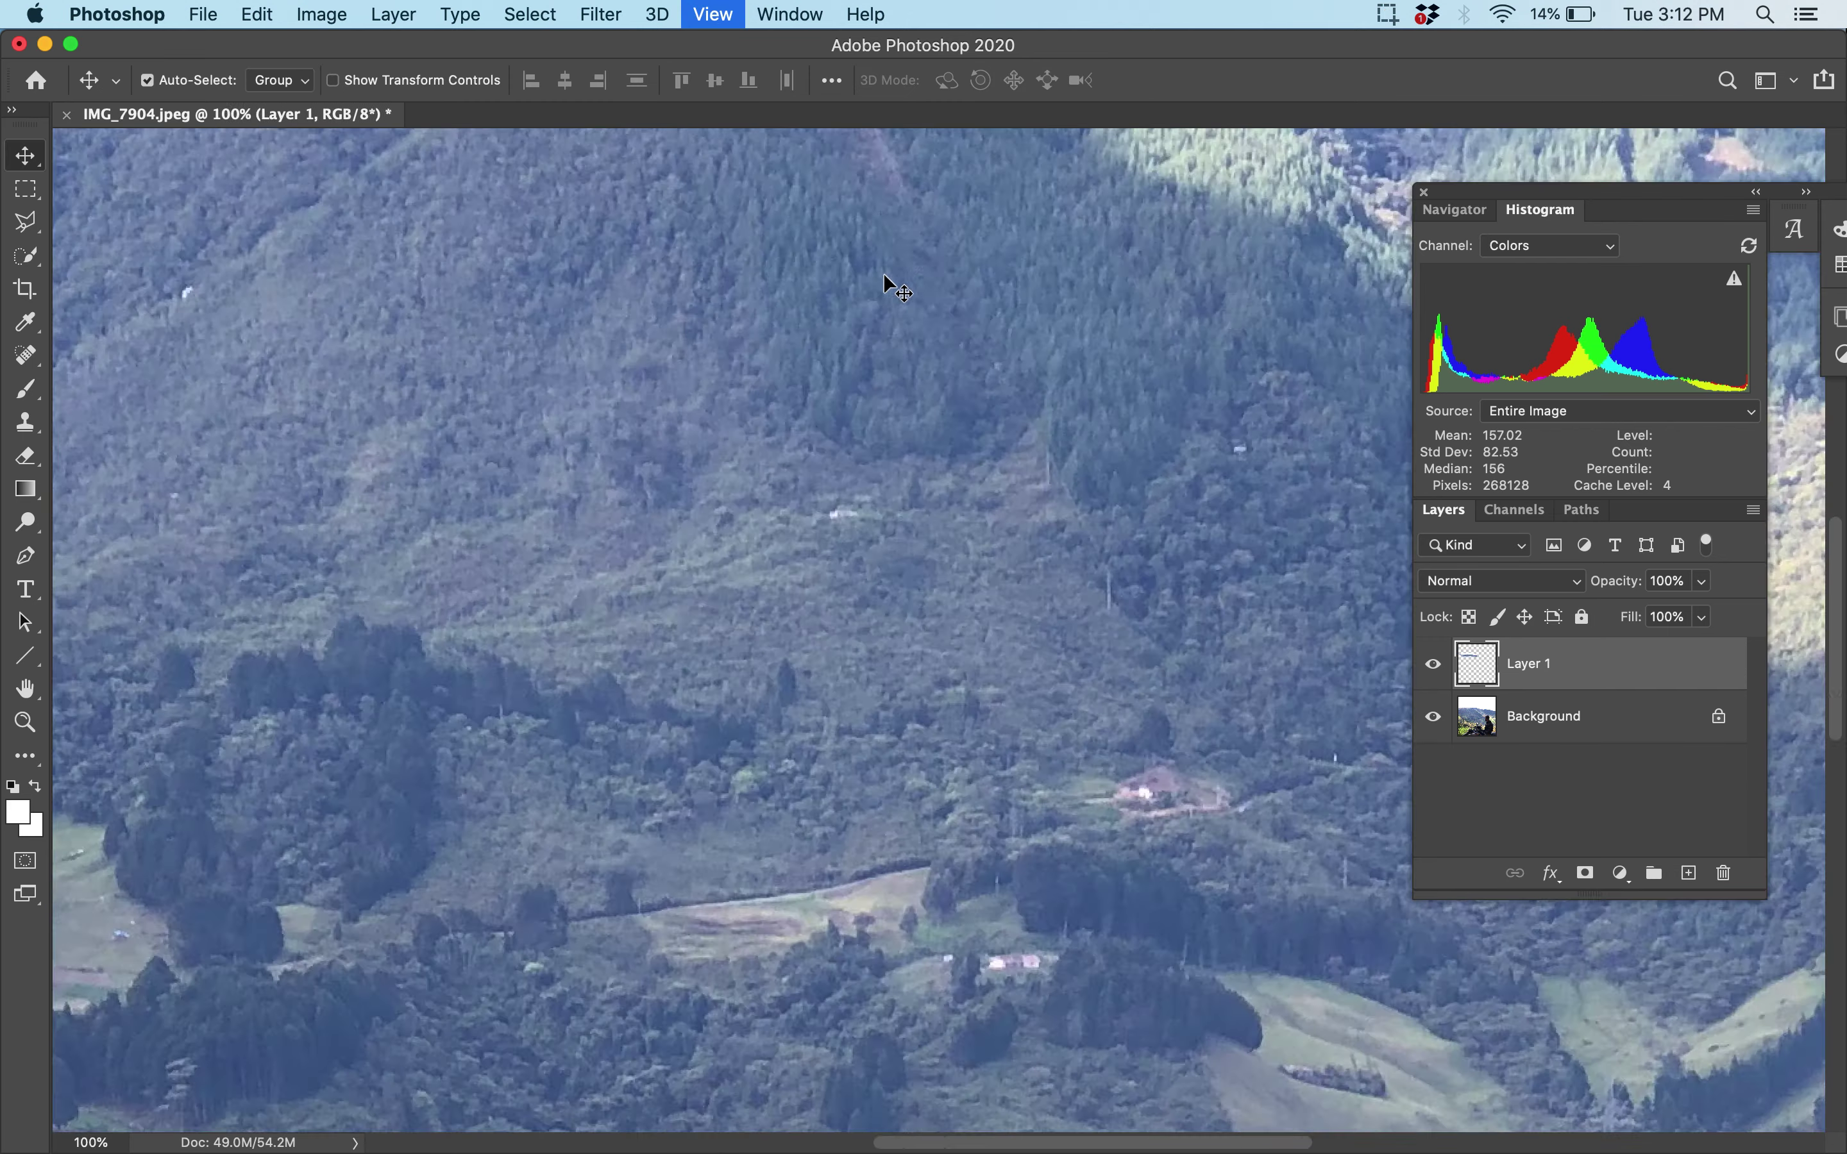
{"action": "scroll", "coordinate": [885, 277], "scroll_direction": "up", "scroll_amount": 2}
{"action": "key", "text": "Down"}
{"action": "key", "text": "Down"}
{"action": "key", "text": "Down"}
{"action": "key", "text": "Down"}
{"action": "key", "text": "Down"}
{"action": "key", "text": "Down"}
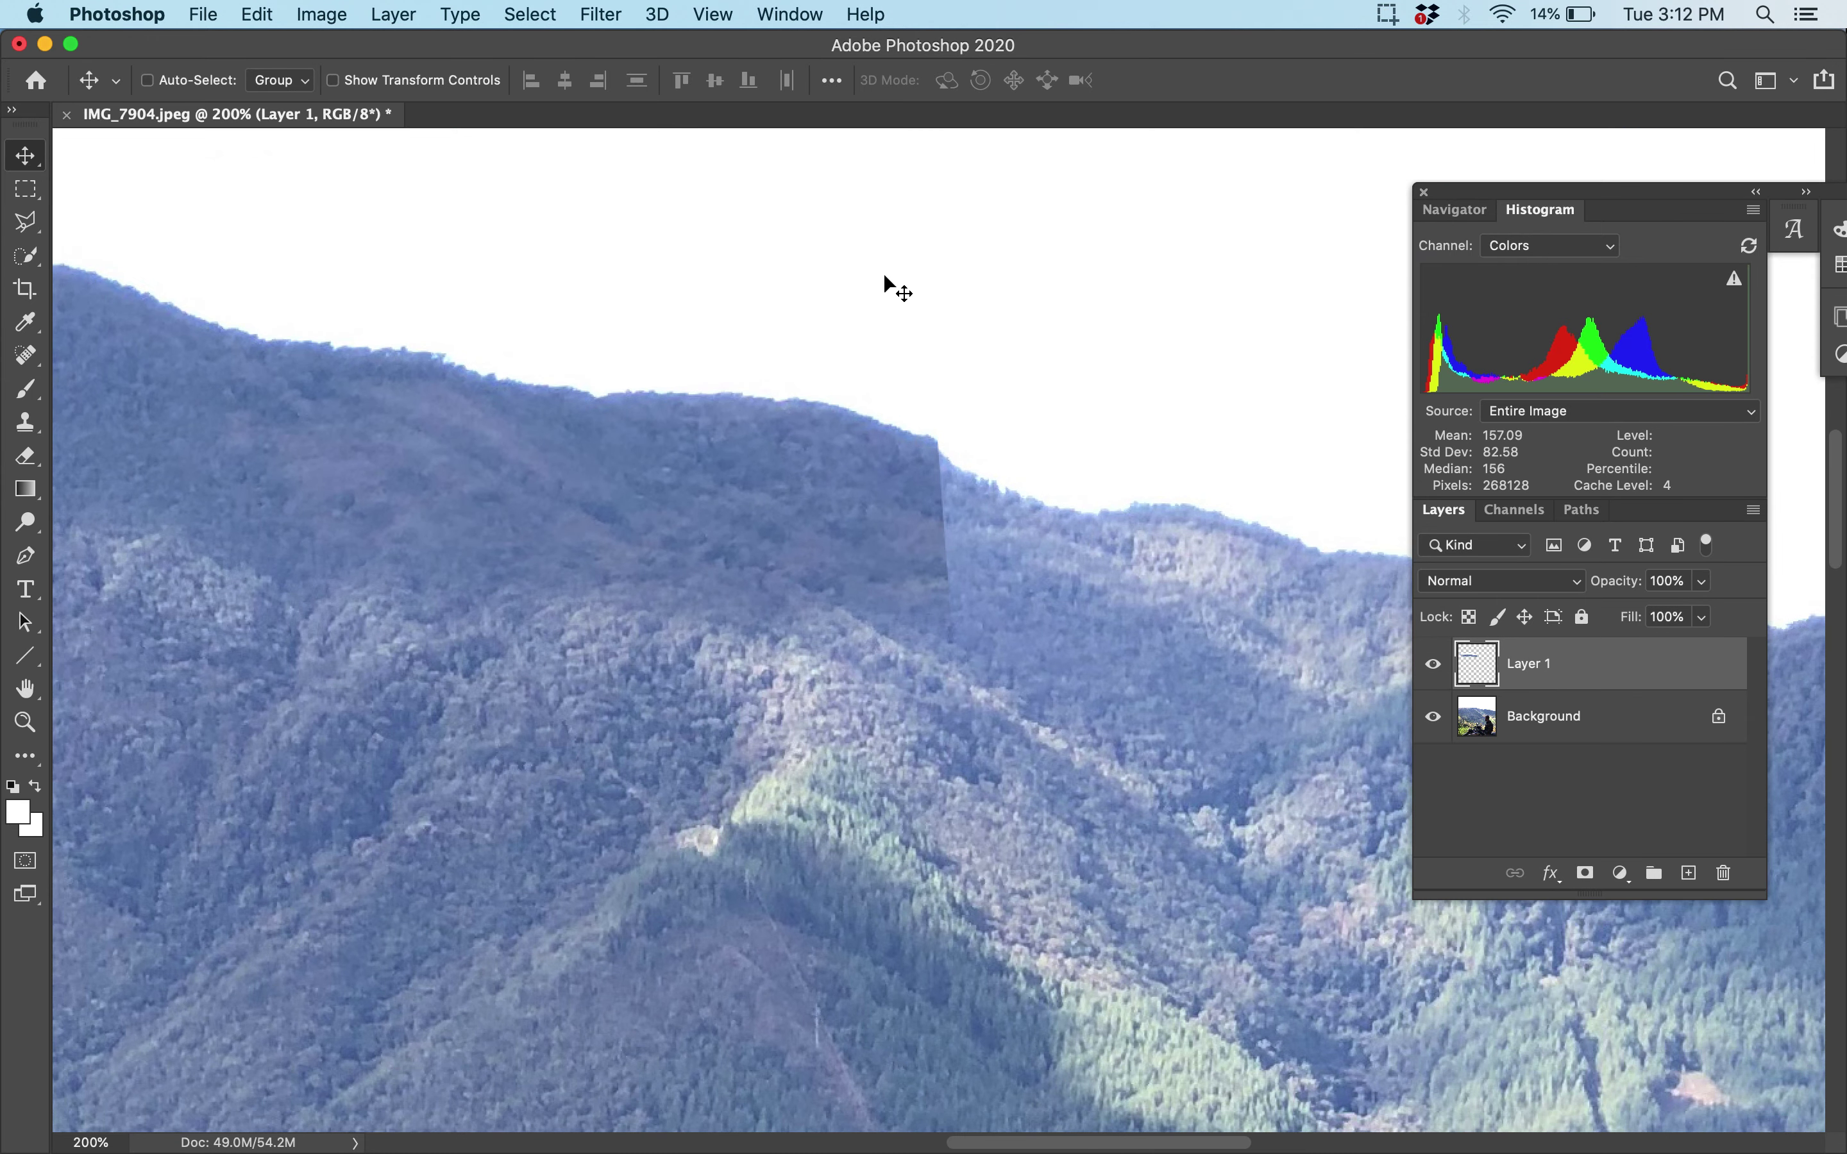
{"action": "key", "text": "Up"}
{"action": "key", "text": "Down"}
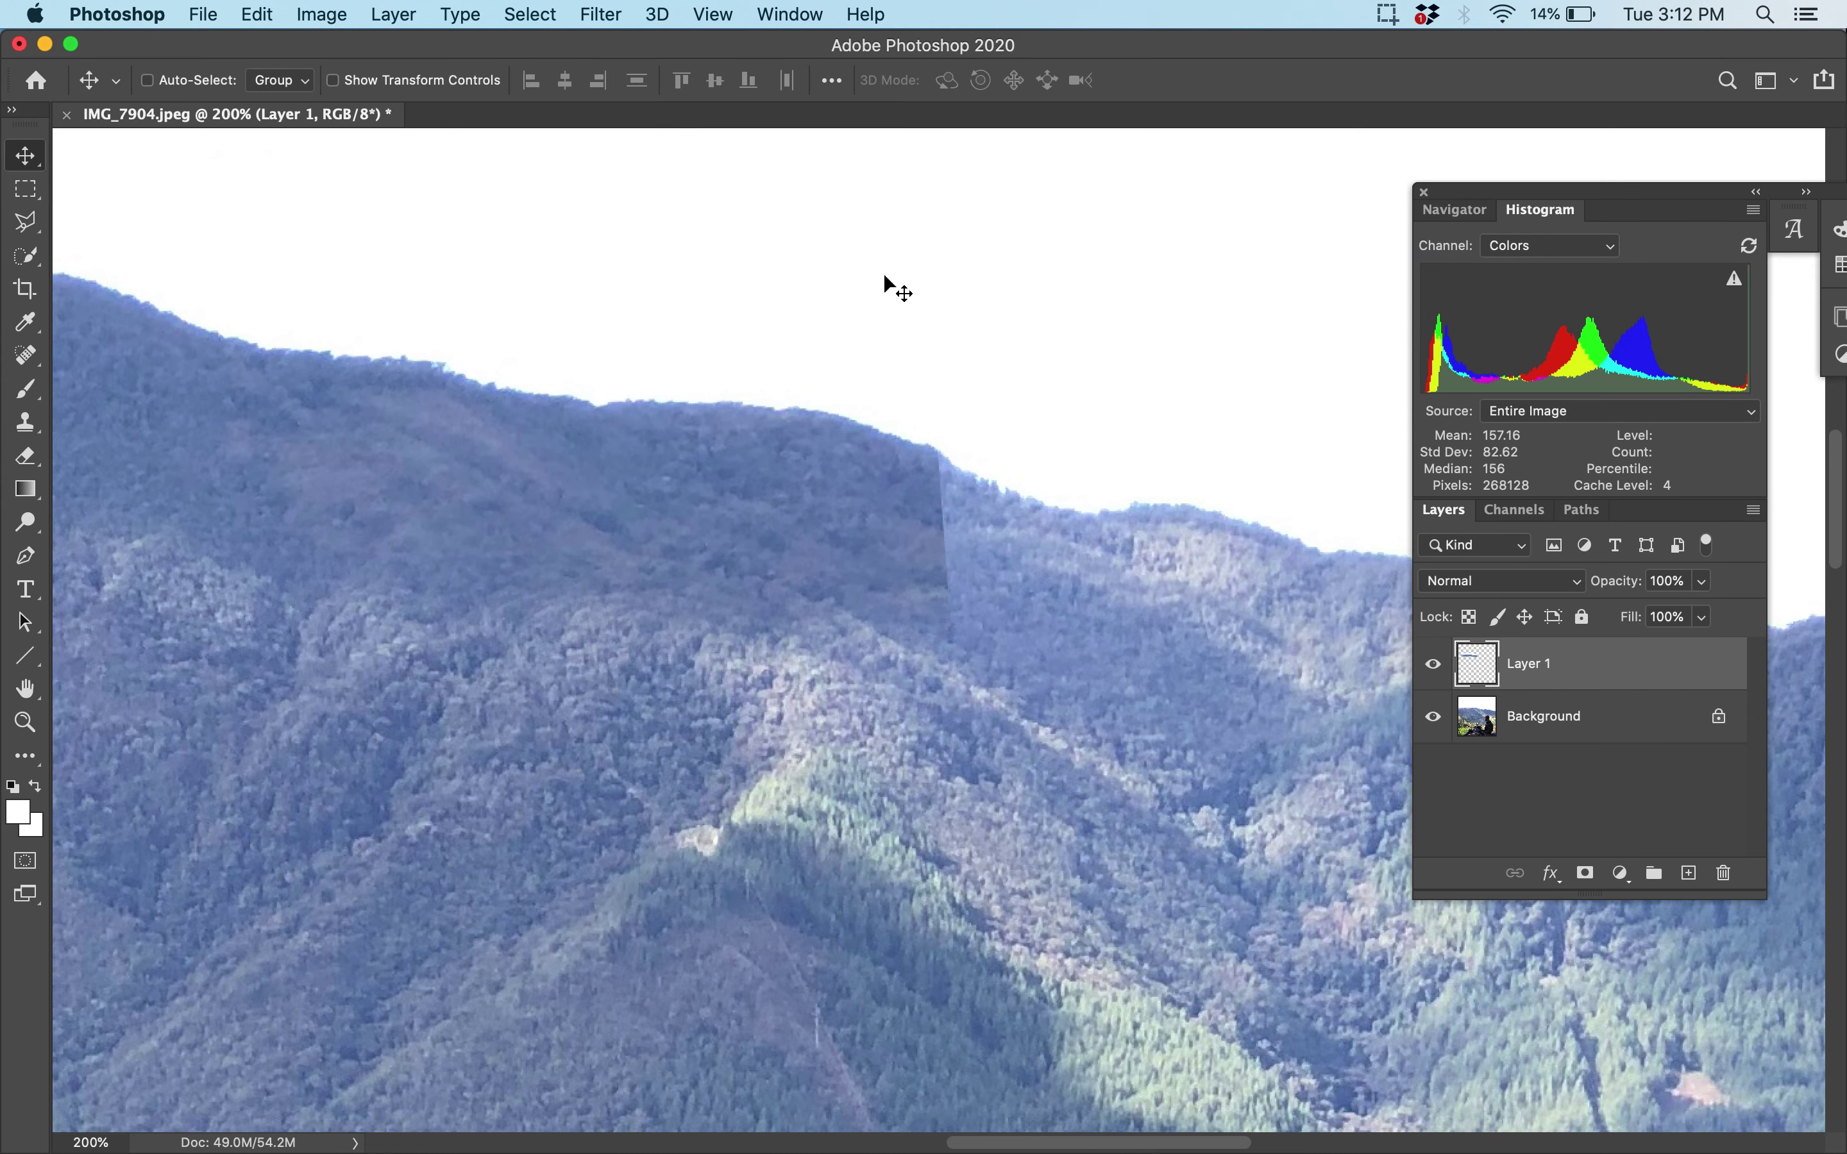
{"action": "key", "text": "Down"}
{"action": "key", "text": "Up"}
{"action": "key", "text": "super+minus"}
{"action": "key", "text": "super+minus"}
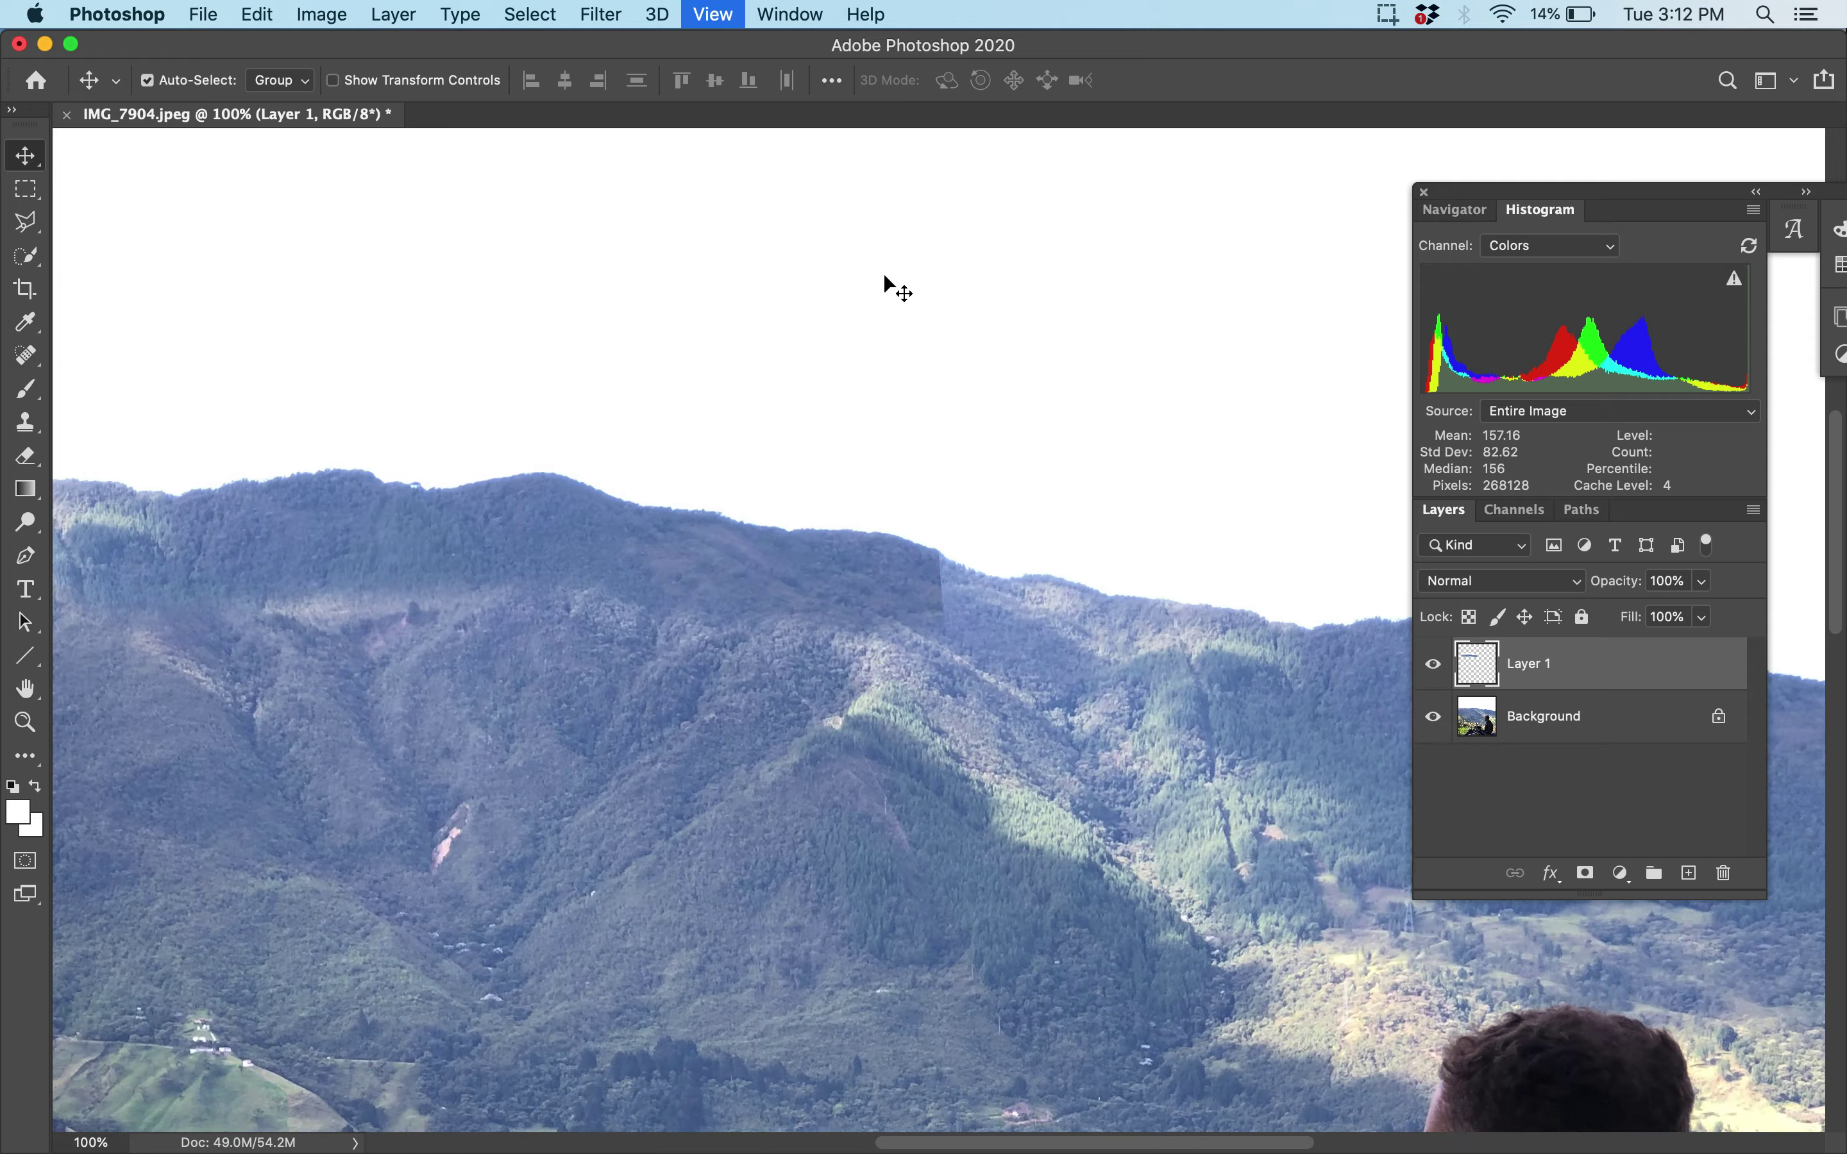
{"action": "scroll", "coordinate": [514, 771], "scroll_direction": "left", "scroll_amount": 2}
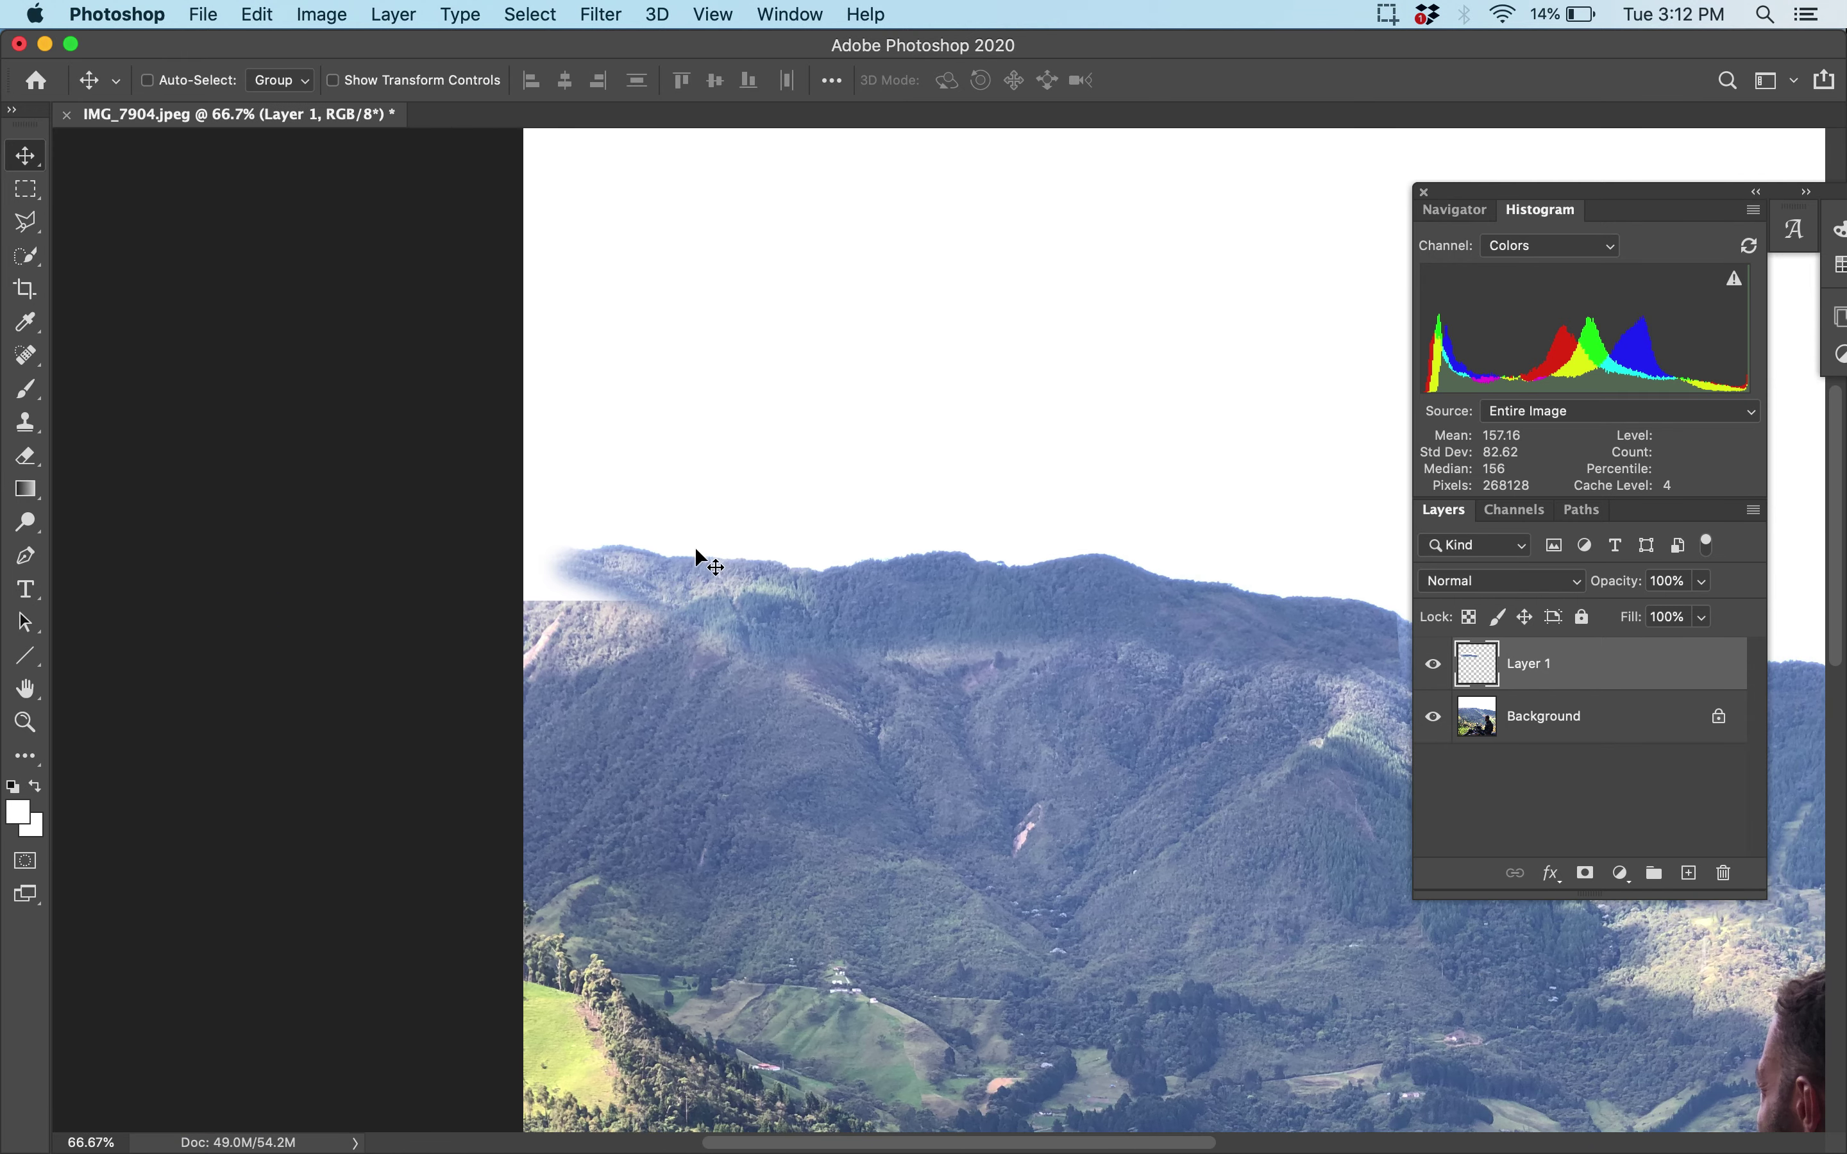
Duplicate the ridge strip onto Layer 2 and rotate it about 11 degrees
{"action": "left_click_drag", "start_coordinate": [661, 548], "coordinate": [665, 624]}
{"action": "key", "text": "super+minus"}
{"action": "key", "text": "super+minus"}
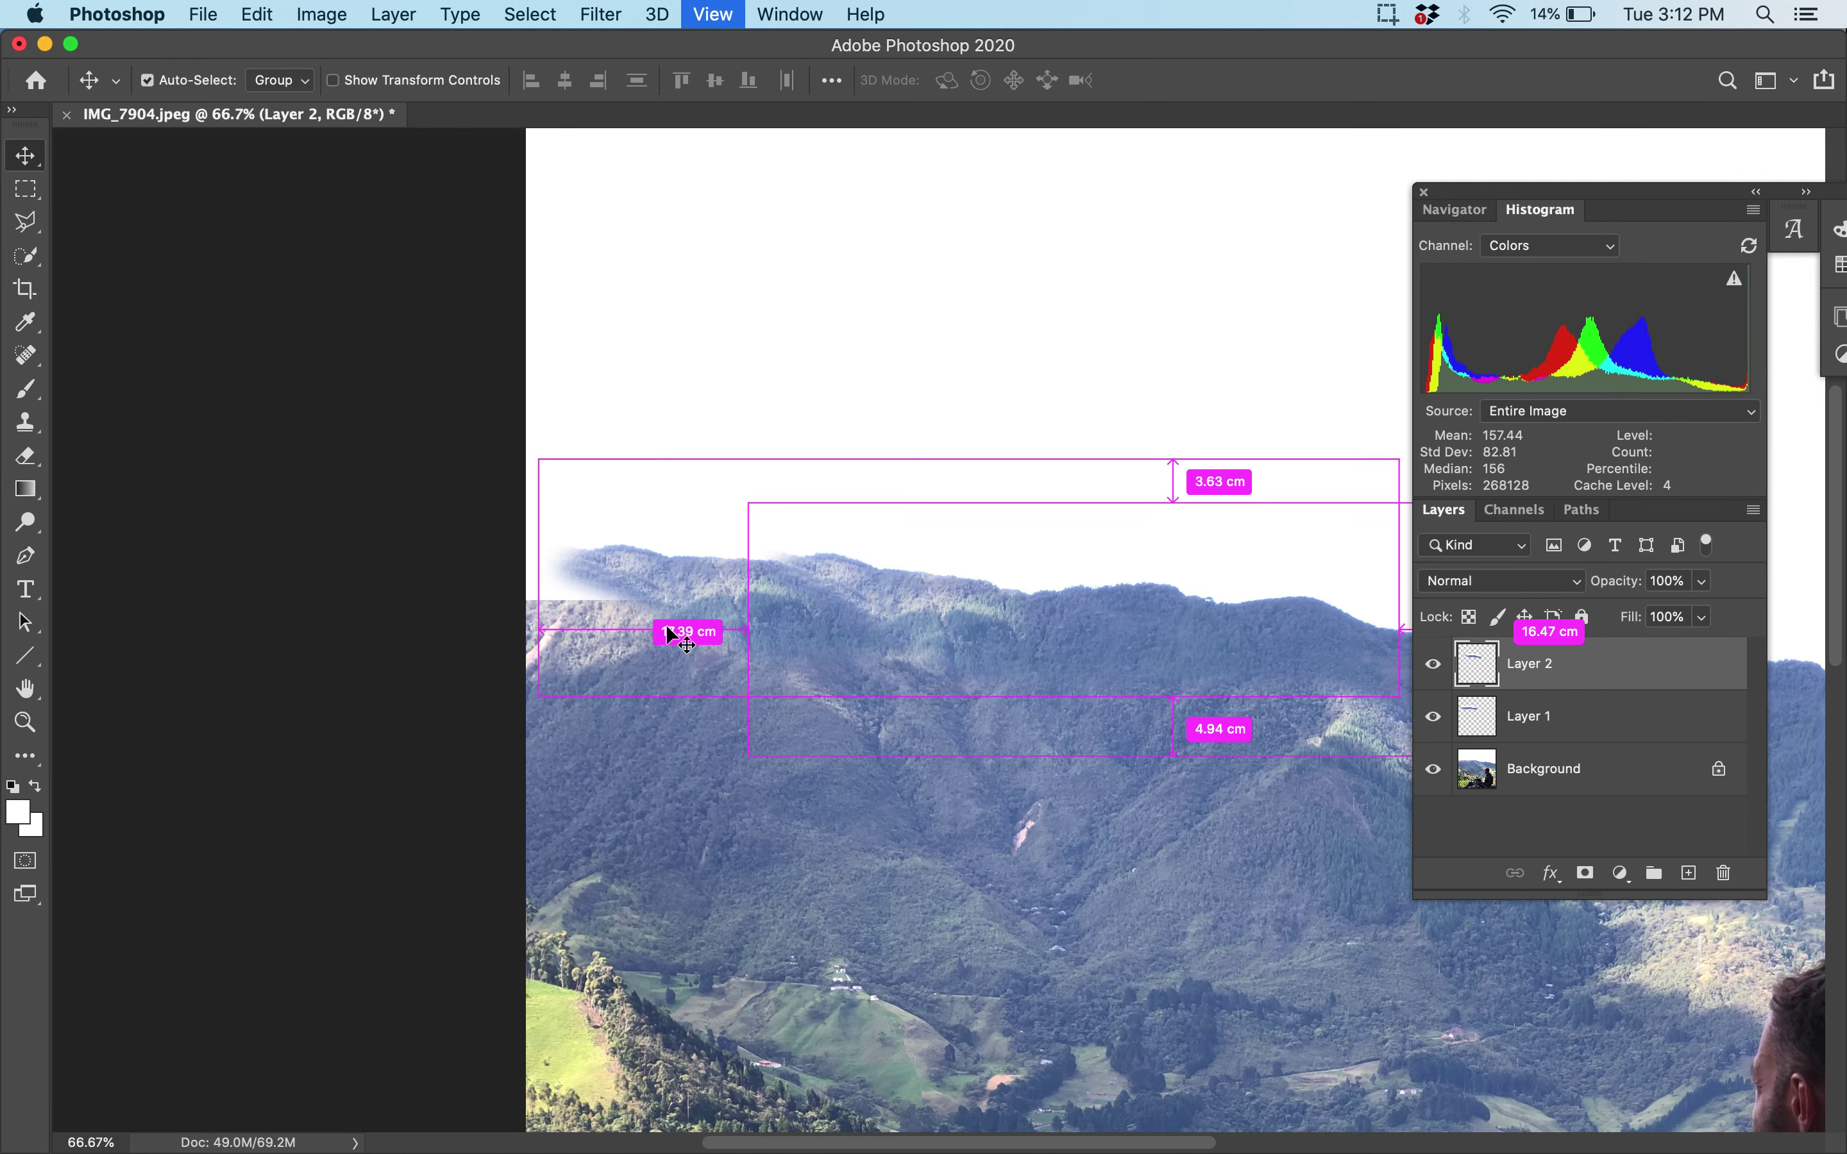
{"action": "key", "text": "super+minus"}
{"action": "key", "text": "super+t"}
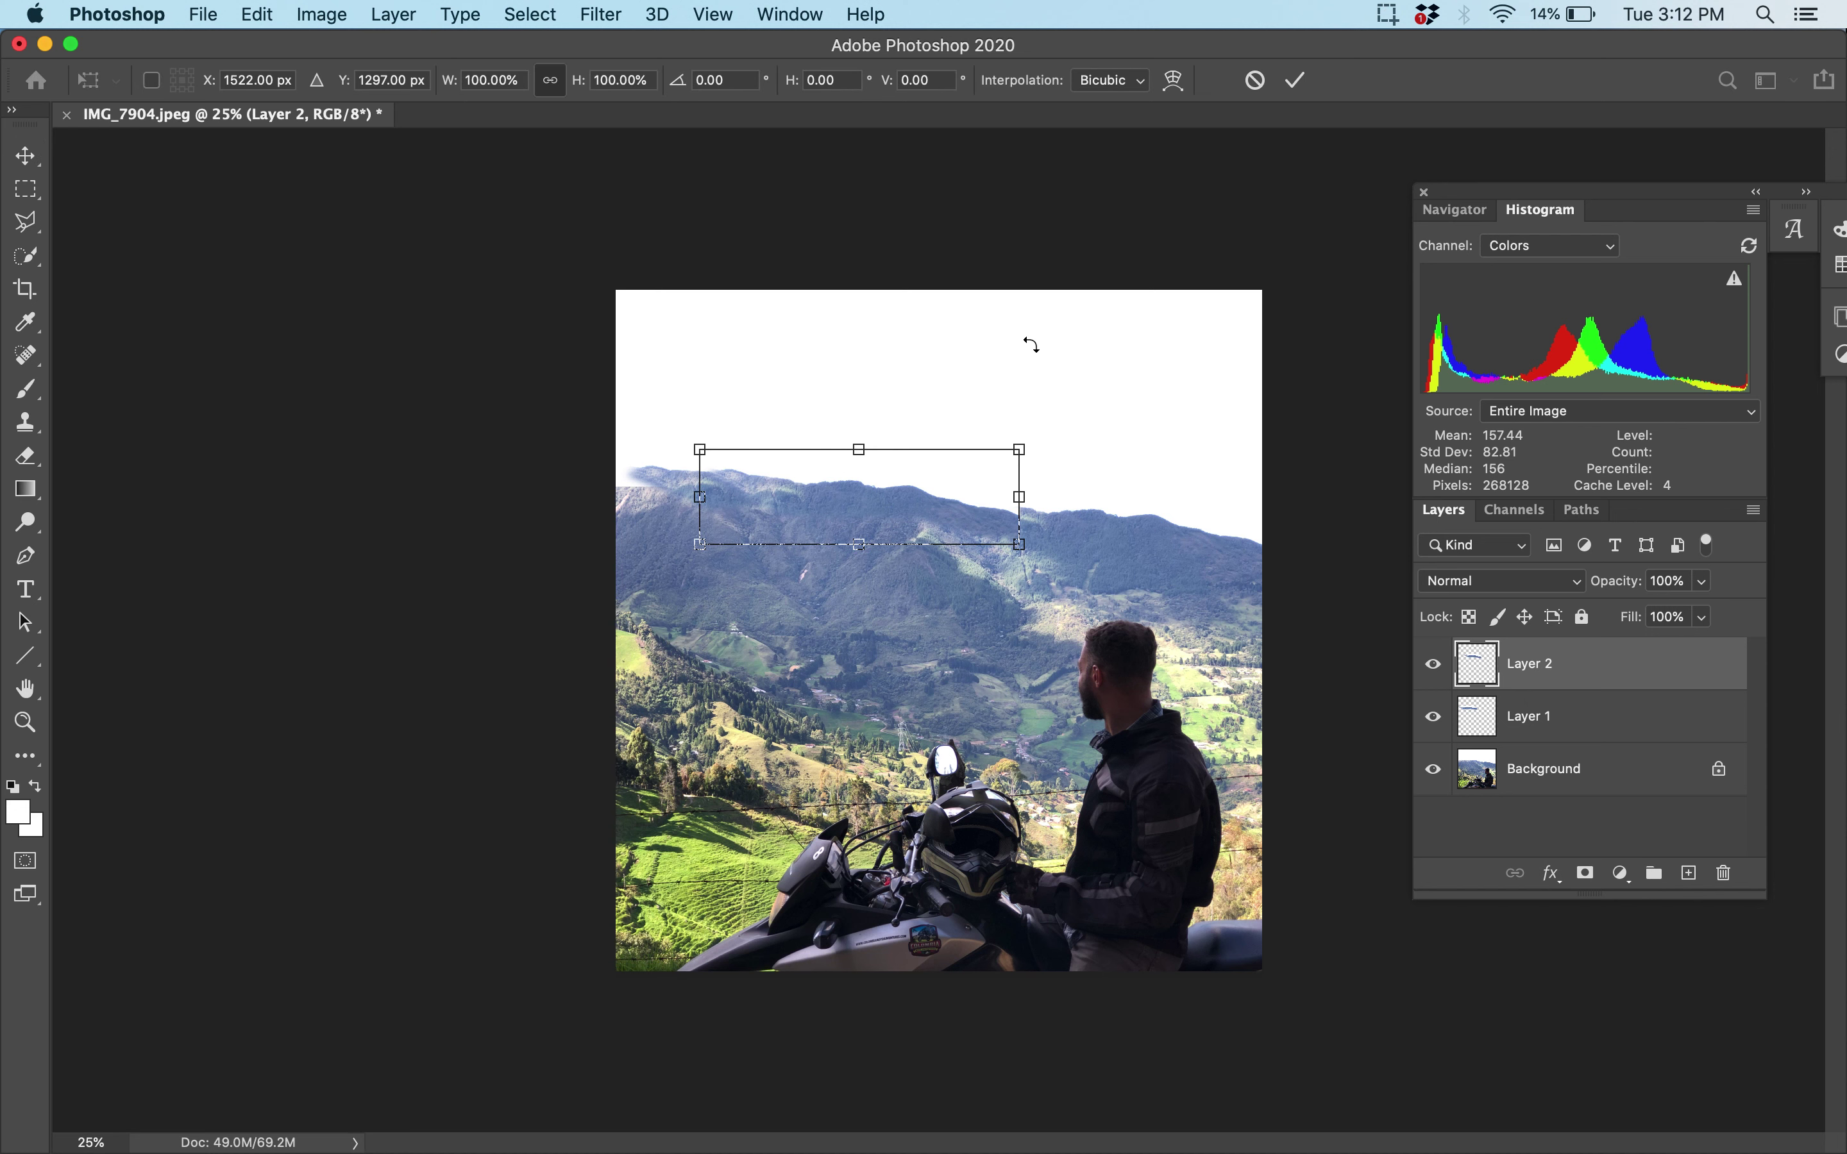
{"action": "left_click_drag", "start_coordinate": [1074, 431], "coordinate": [1038, 393]}
{"action": "left_click_drag", "start_coordinate": [928, 501], "coordinate": [711, 473]}
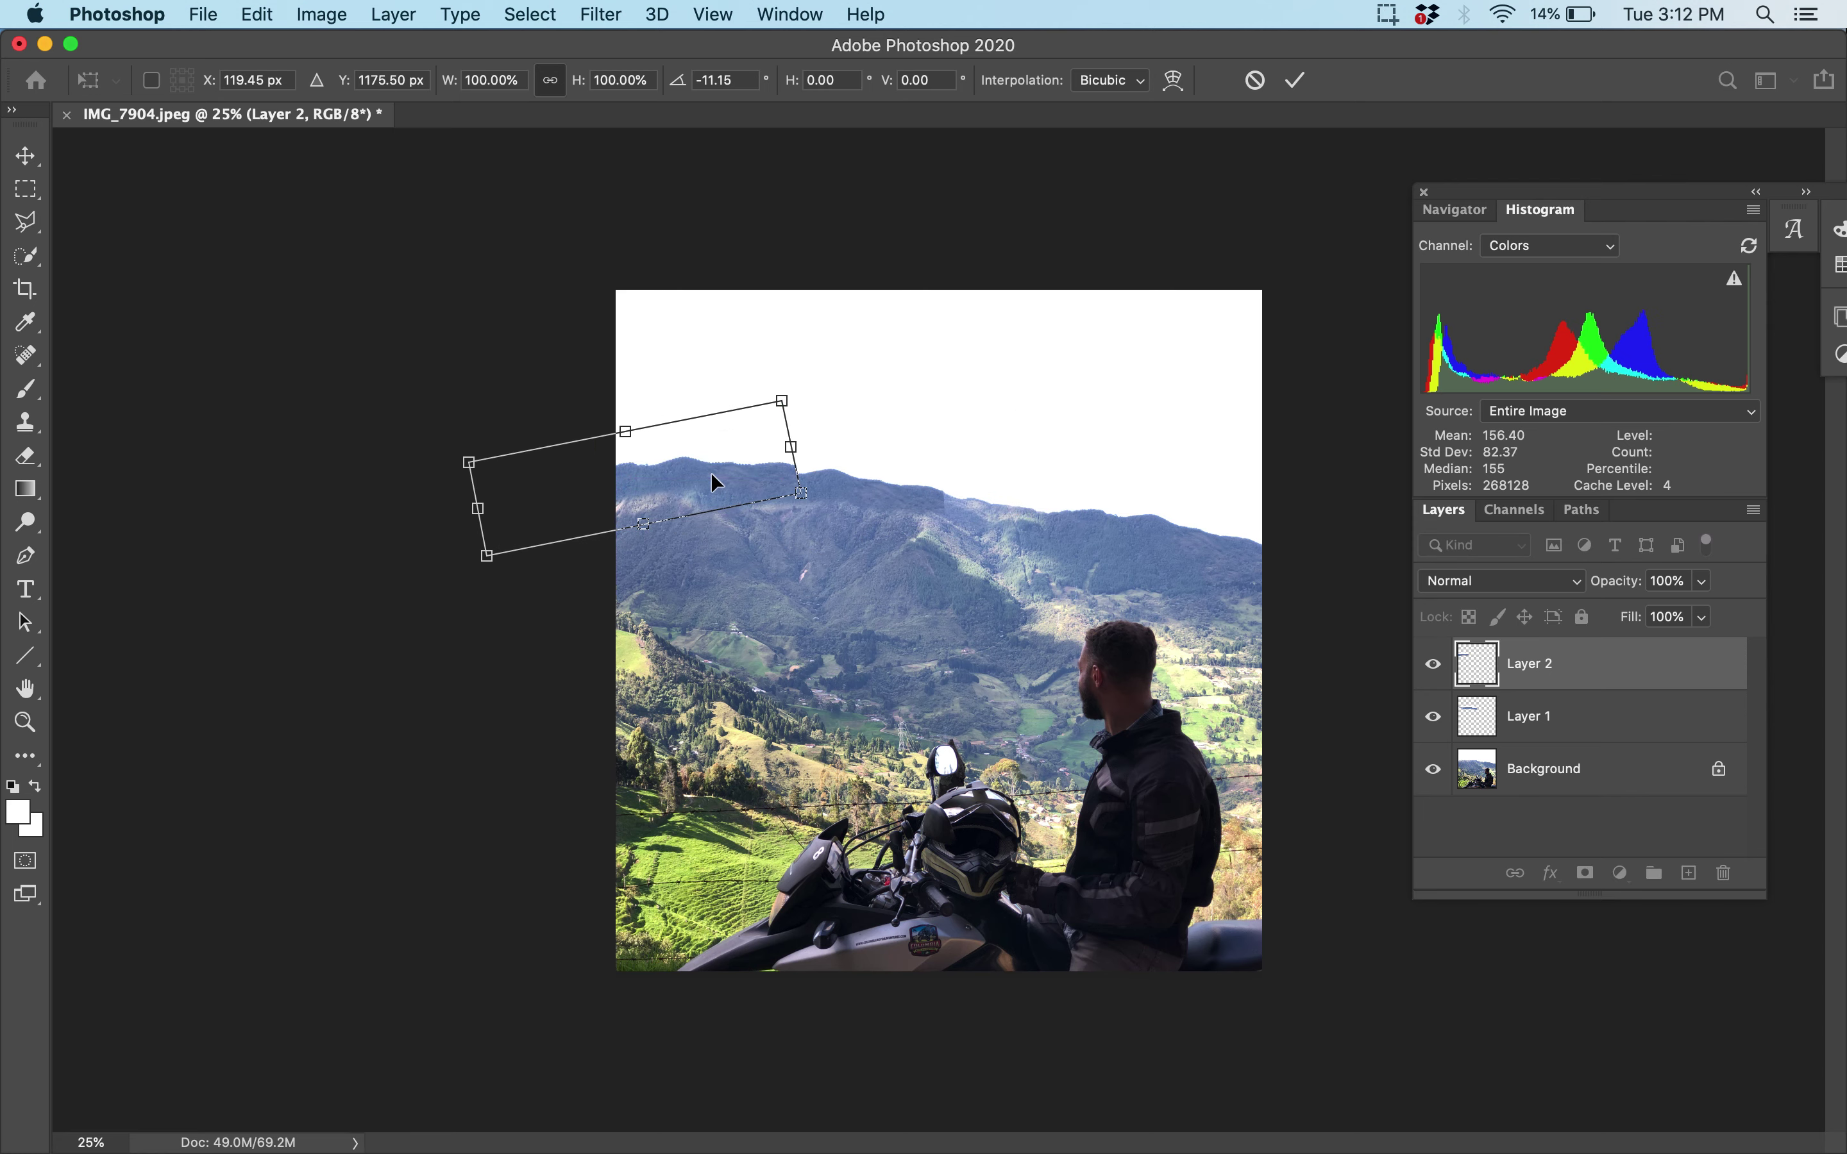
Nudge the Layer 2 patch left and up along the skyline, then apply the transform
{"action": "scroll", "coordinate": [711, 474], "scroll_direction": "up", "scroll_amount": 4}
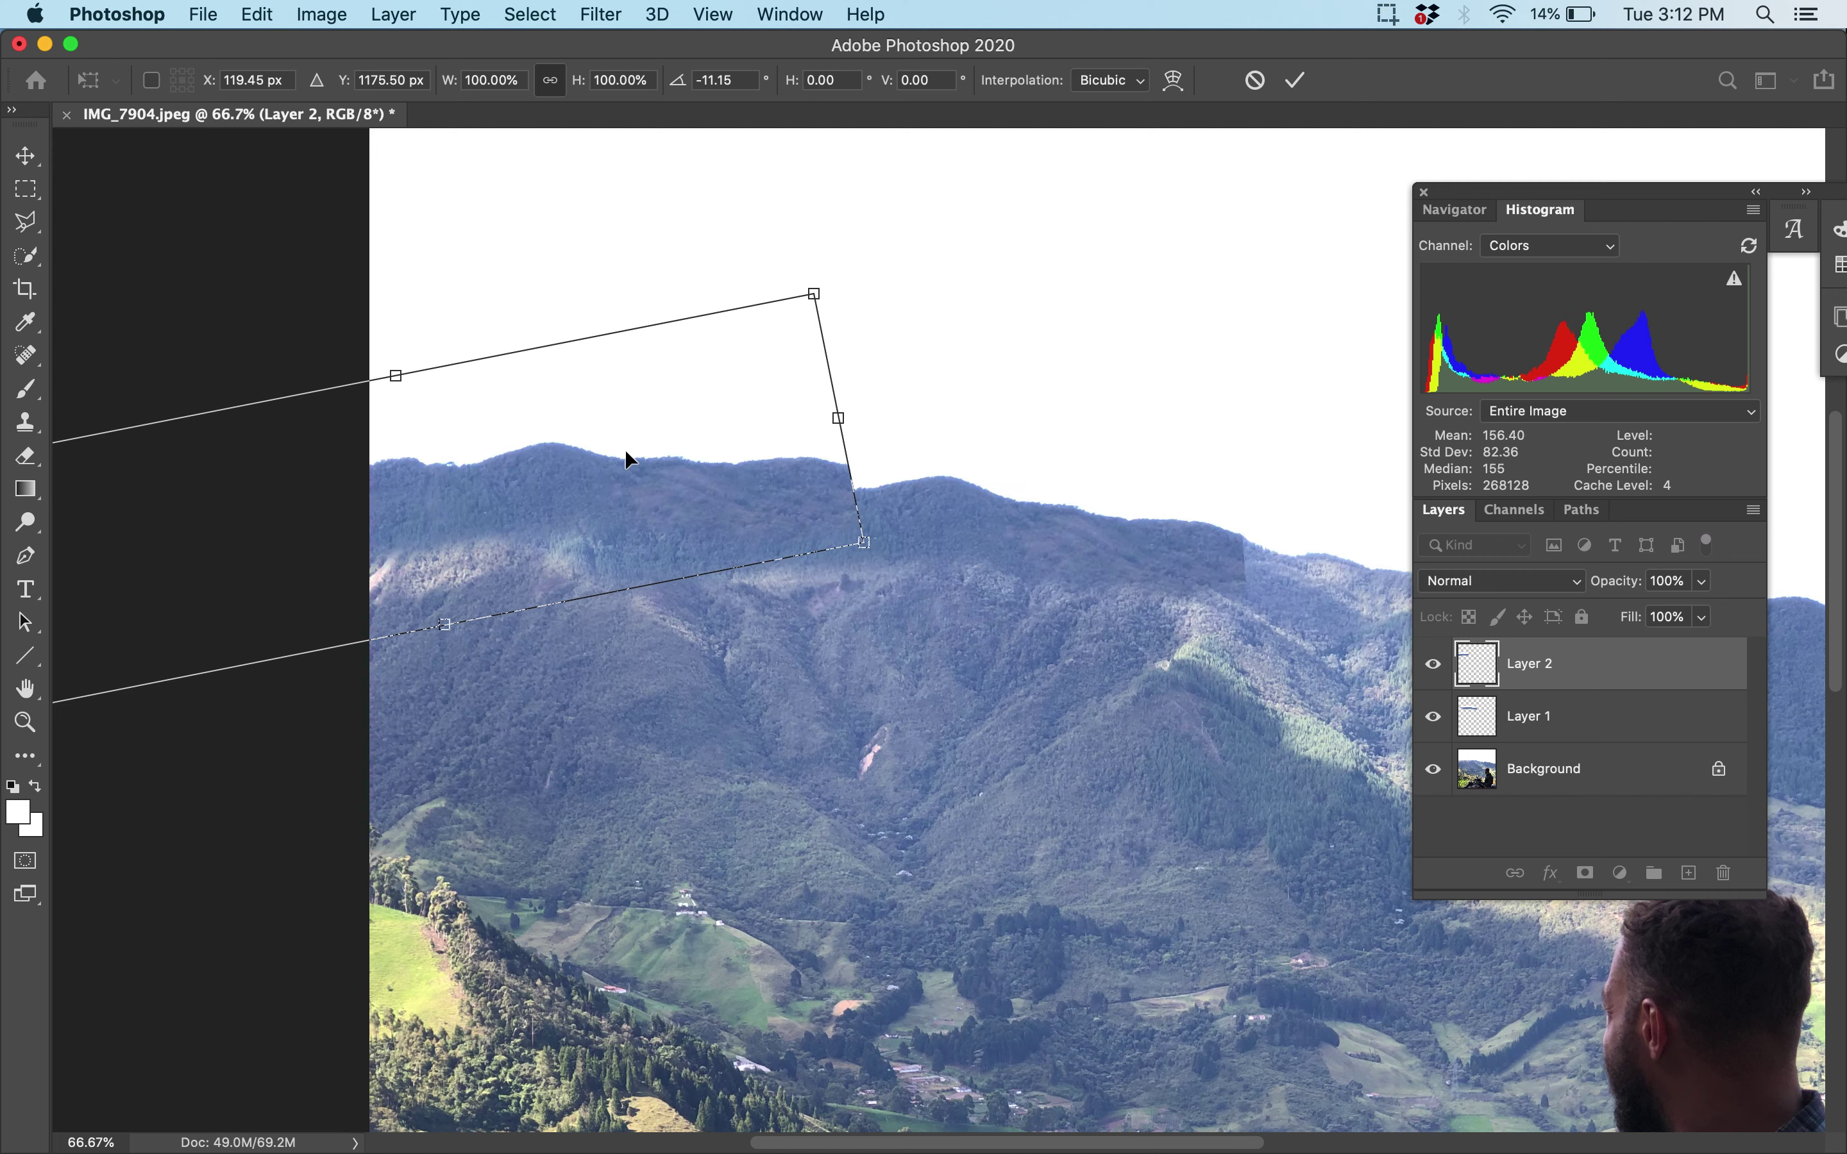
{"action": "left_click_drag", "start_coordinate": [627, 458], "coordinate": [600, 501]}
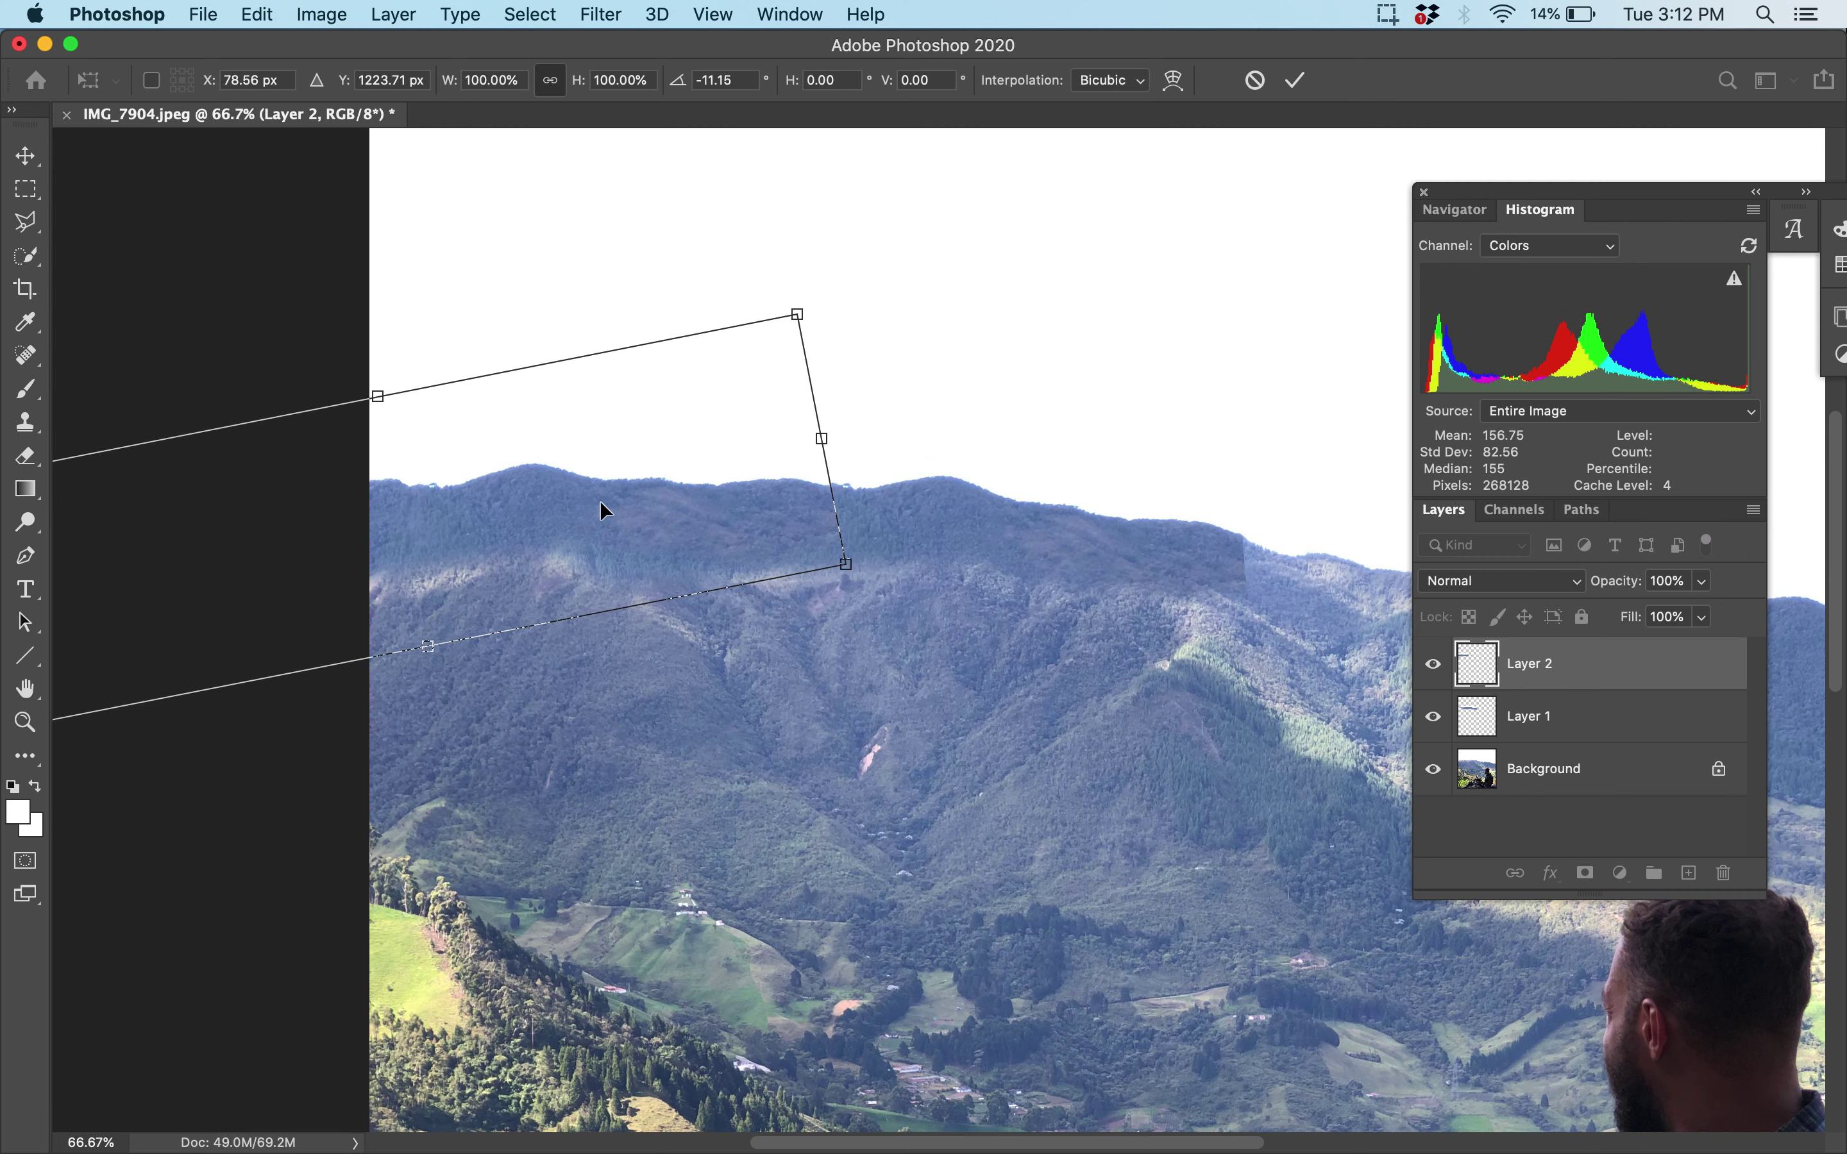
{"action": "key", "text": "Up"}
{"action": "key", "text": "Up"}
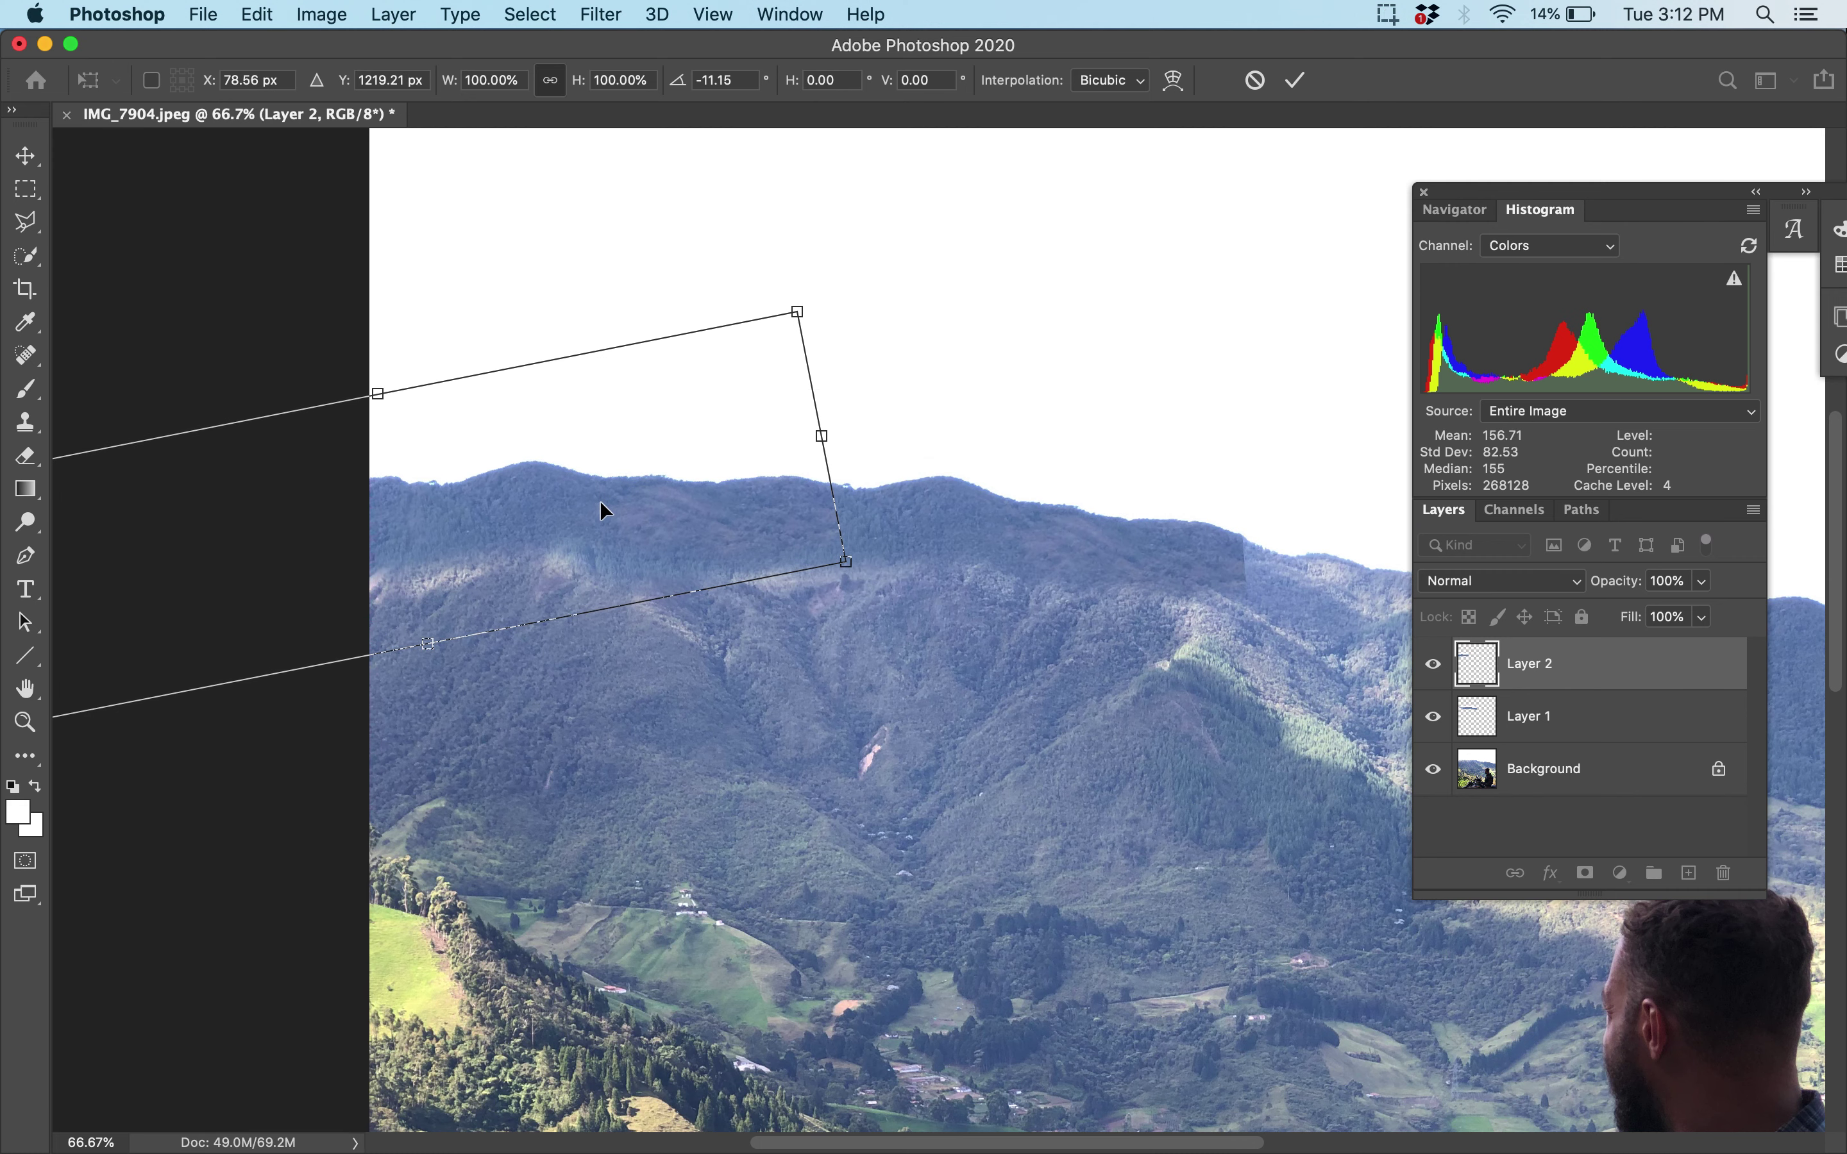
{"action": "left_click_drag", "start_coordinate": [599, 501], "coordinate": [591, 501]}
{"action": "key", "text": "Return"}
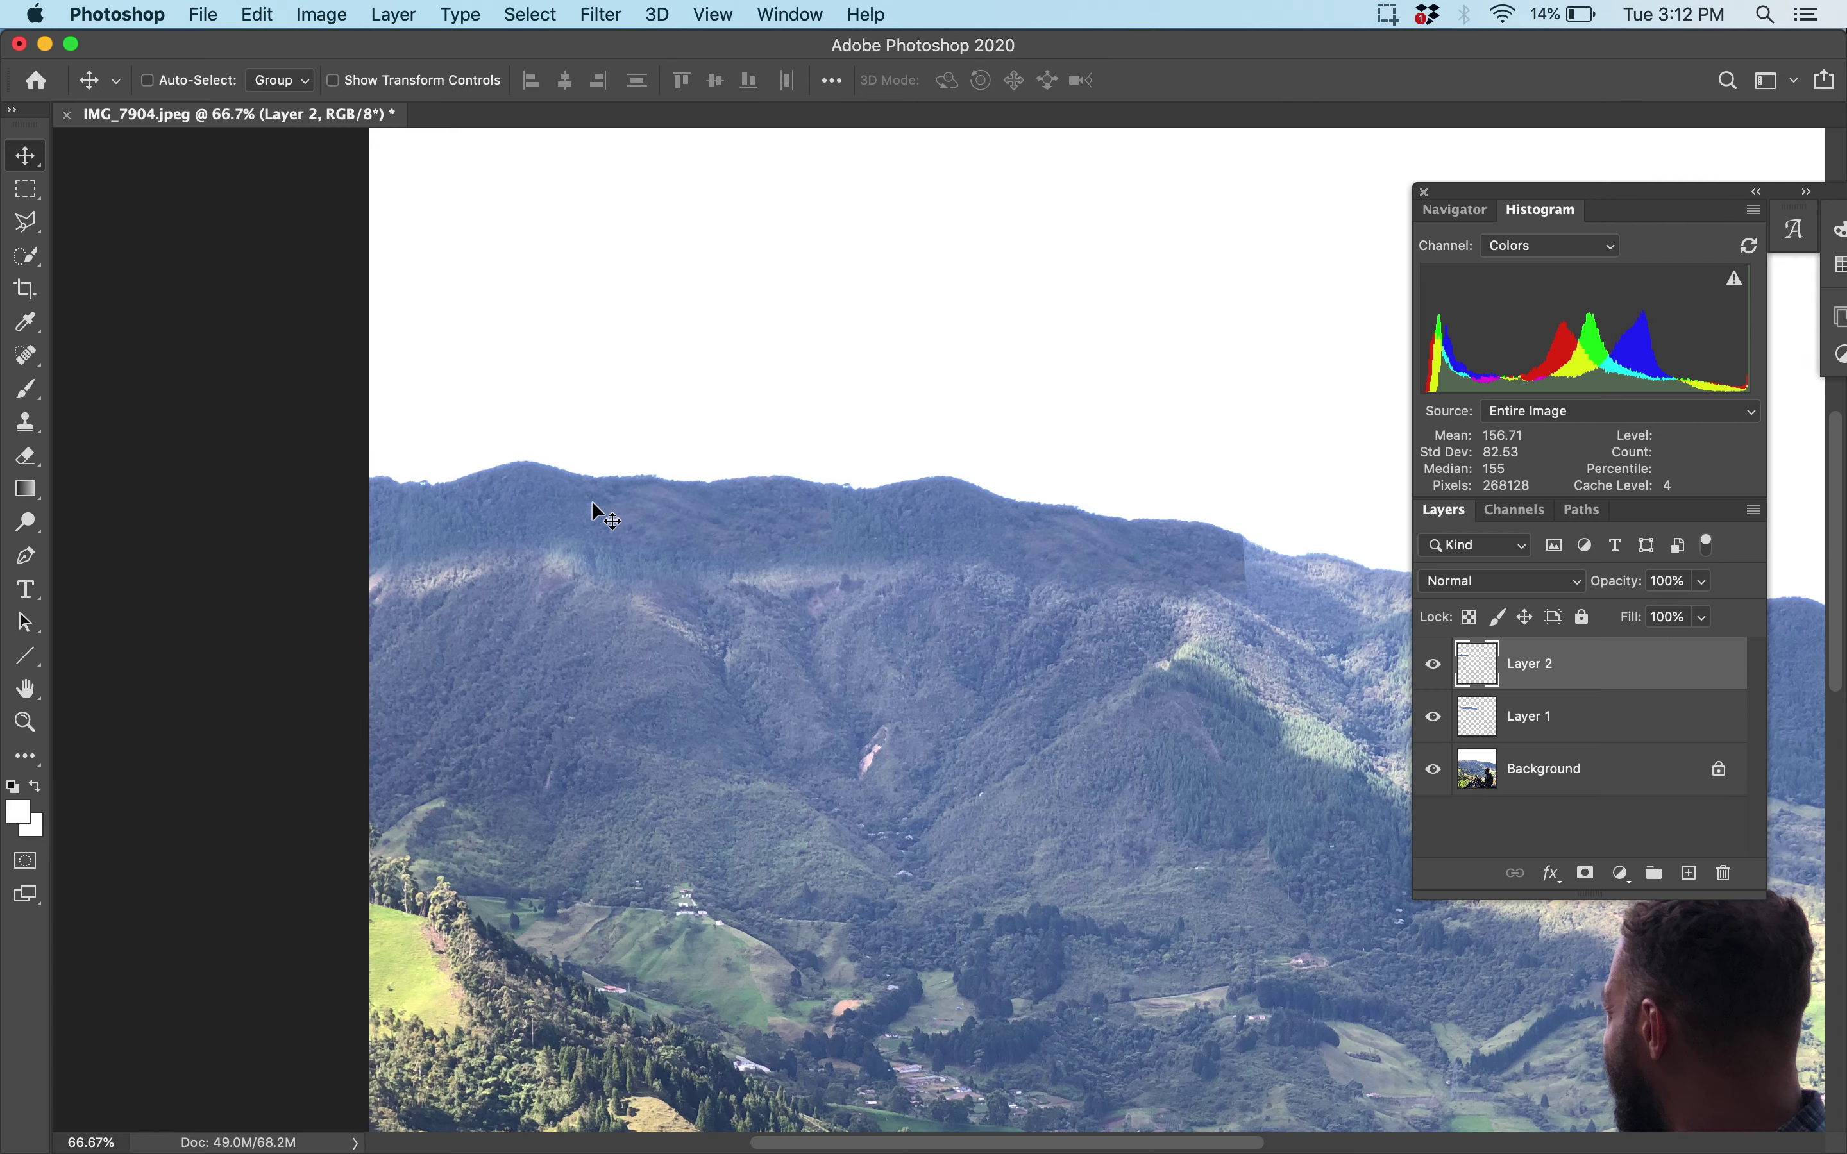
{"action": "key", "text": "super+1"}
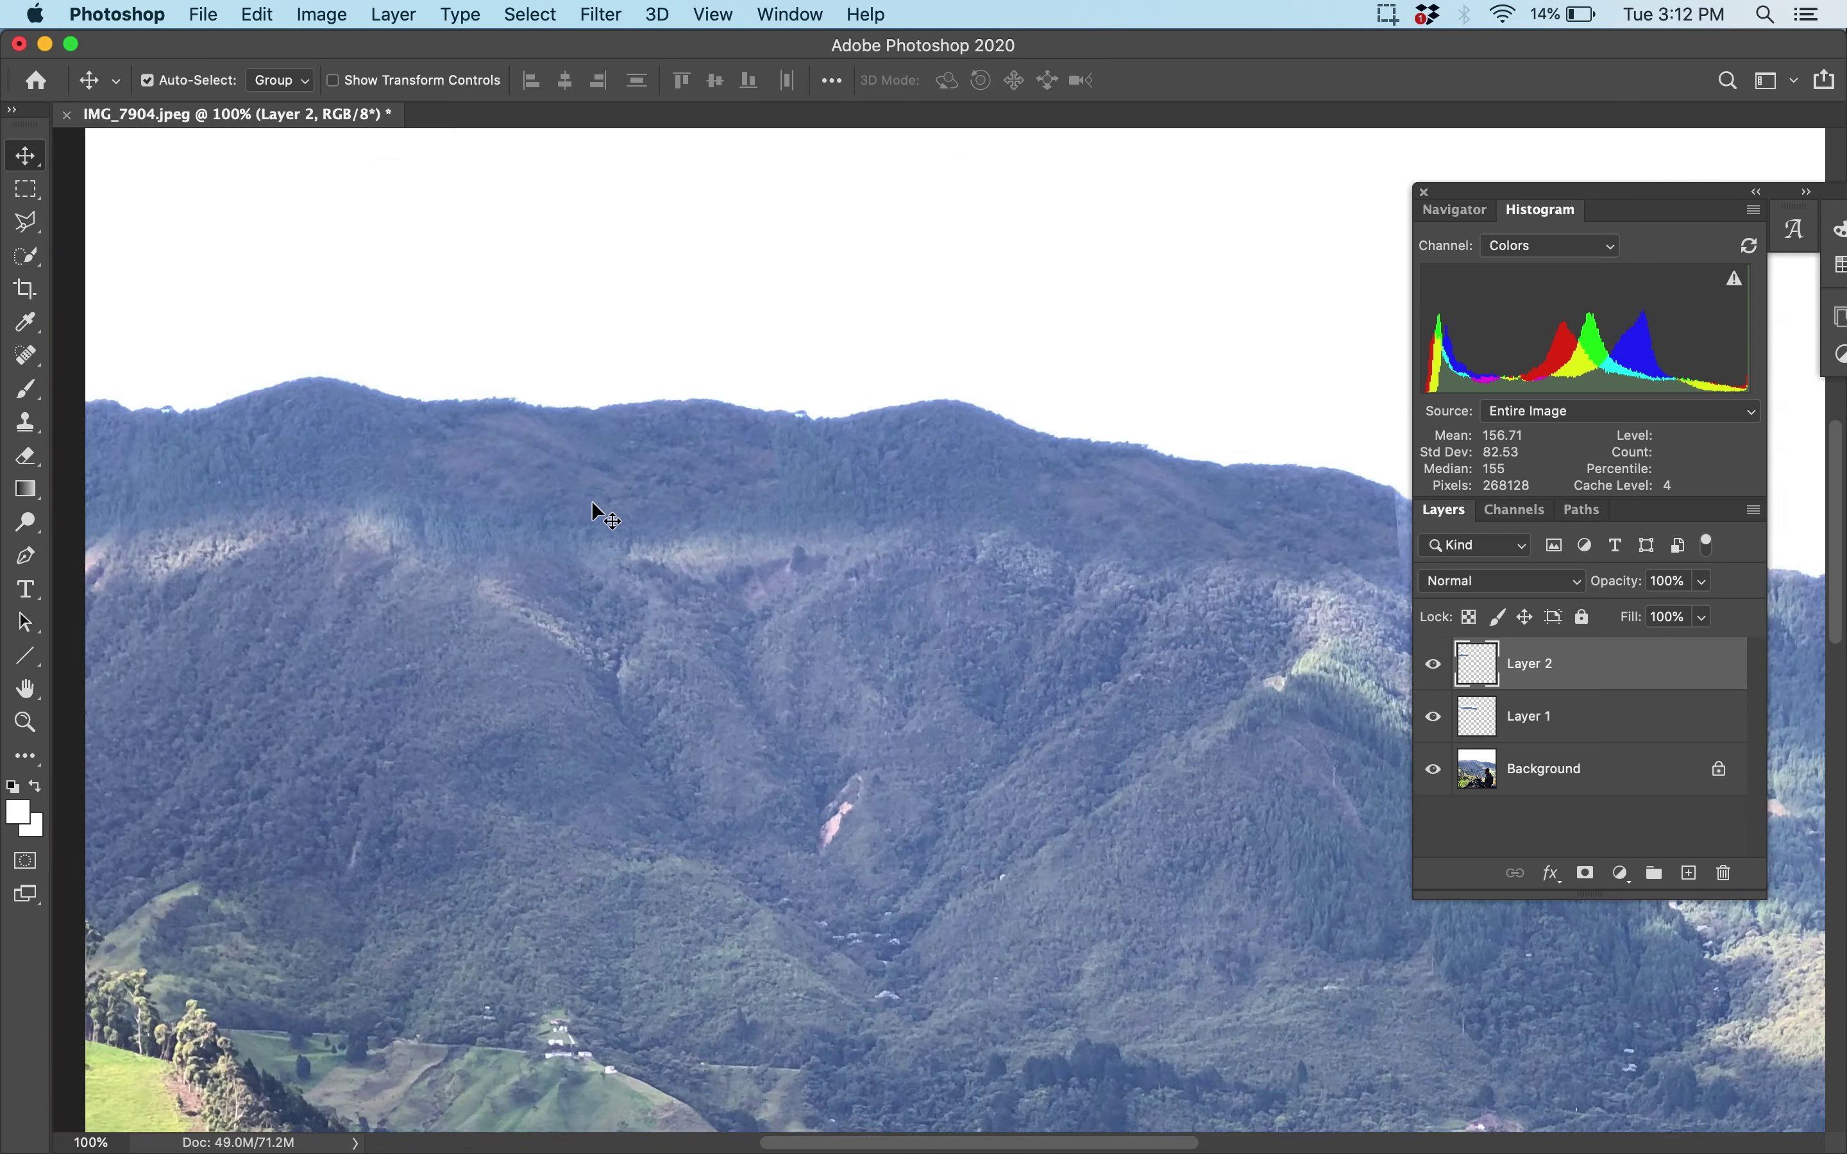
{"action": "key", "text": "super+0"}
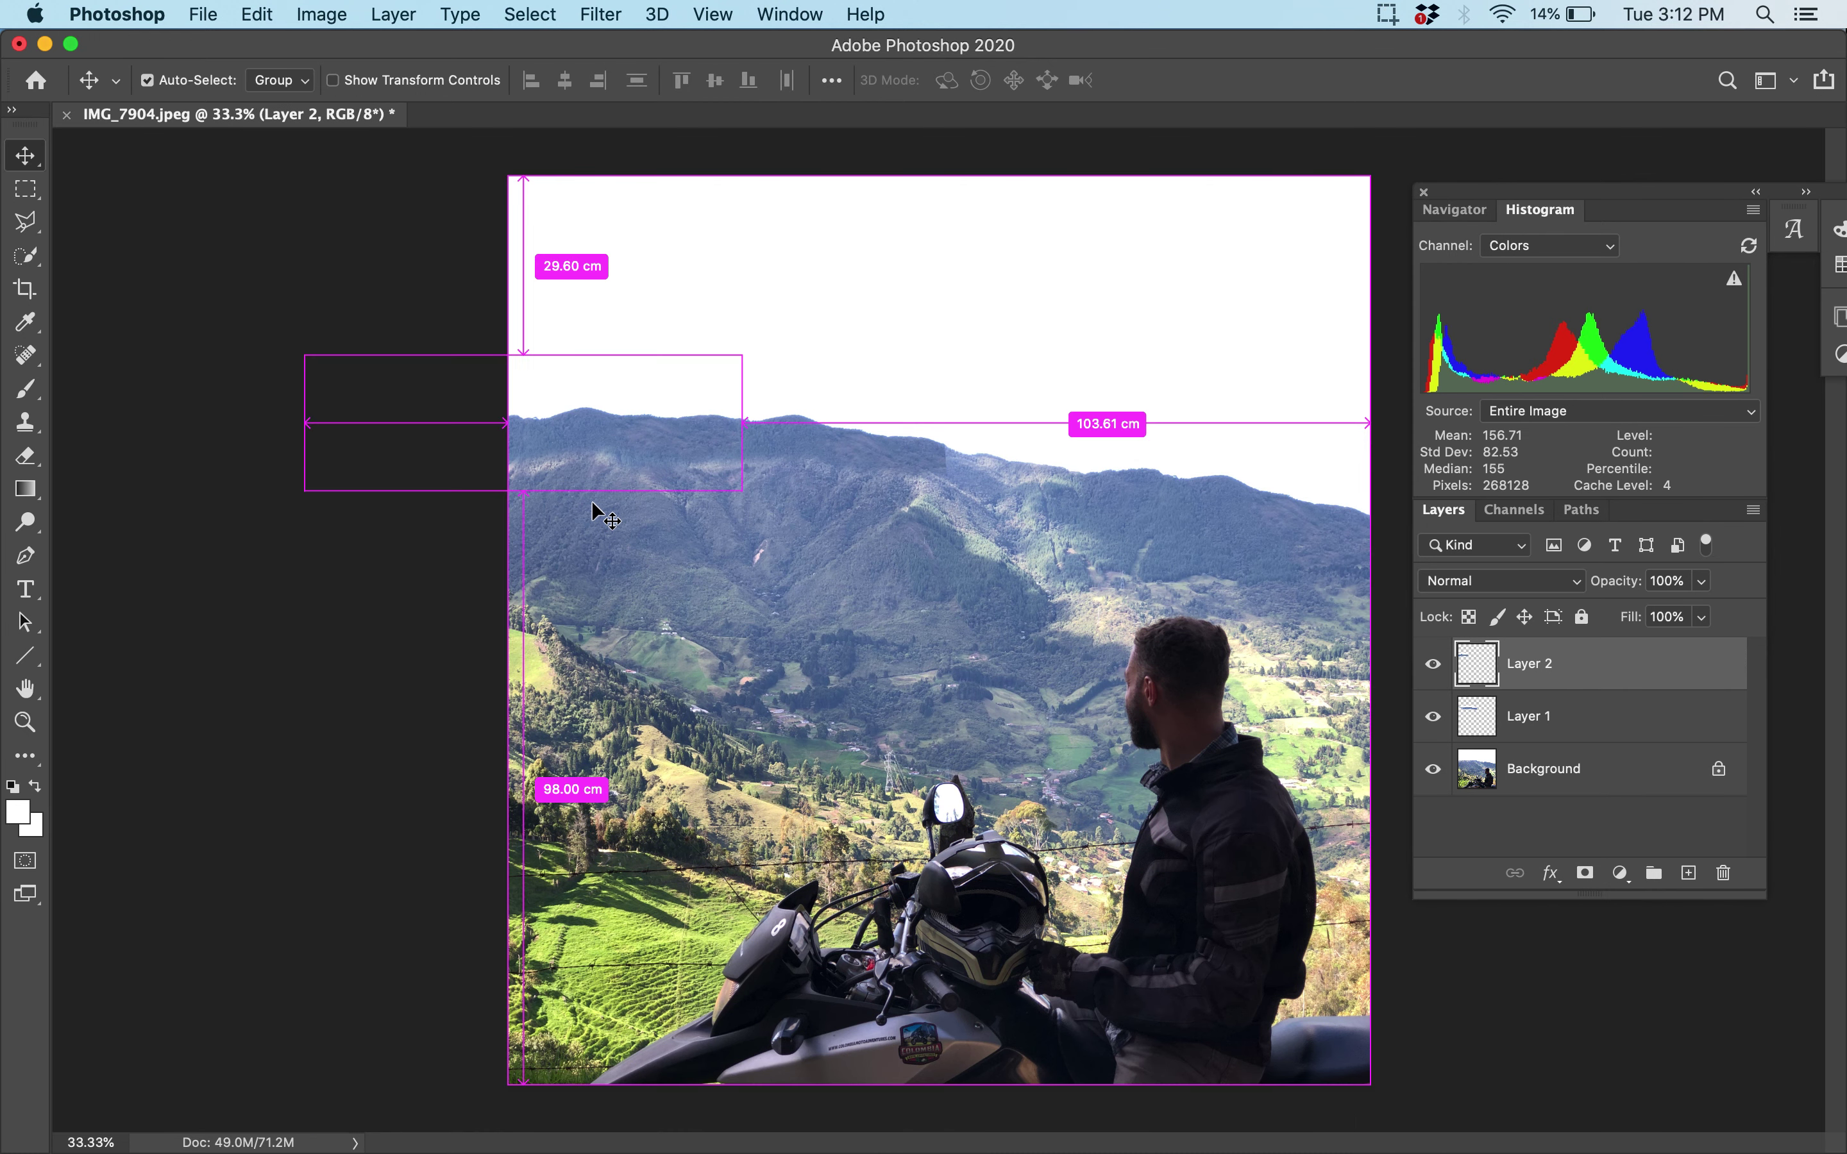
Scale the Layer 2 ridge patch to 114.18% and rotate it -3.5°
{"action": "key", "text": "super+t"}
{"action": "left_click_drag", "start_coordinate": [745, 494], "coordinate": [807, 512]}
{"action": "key", "text": "Return"}
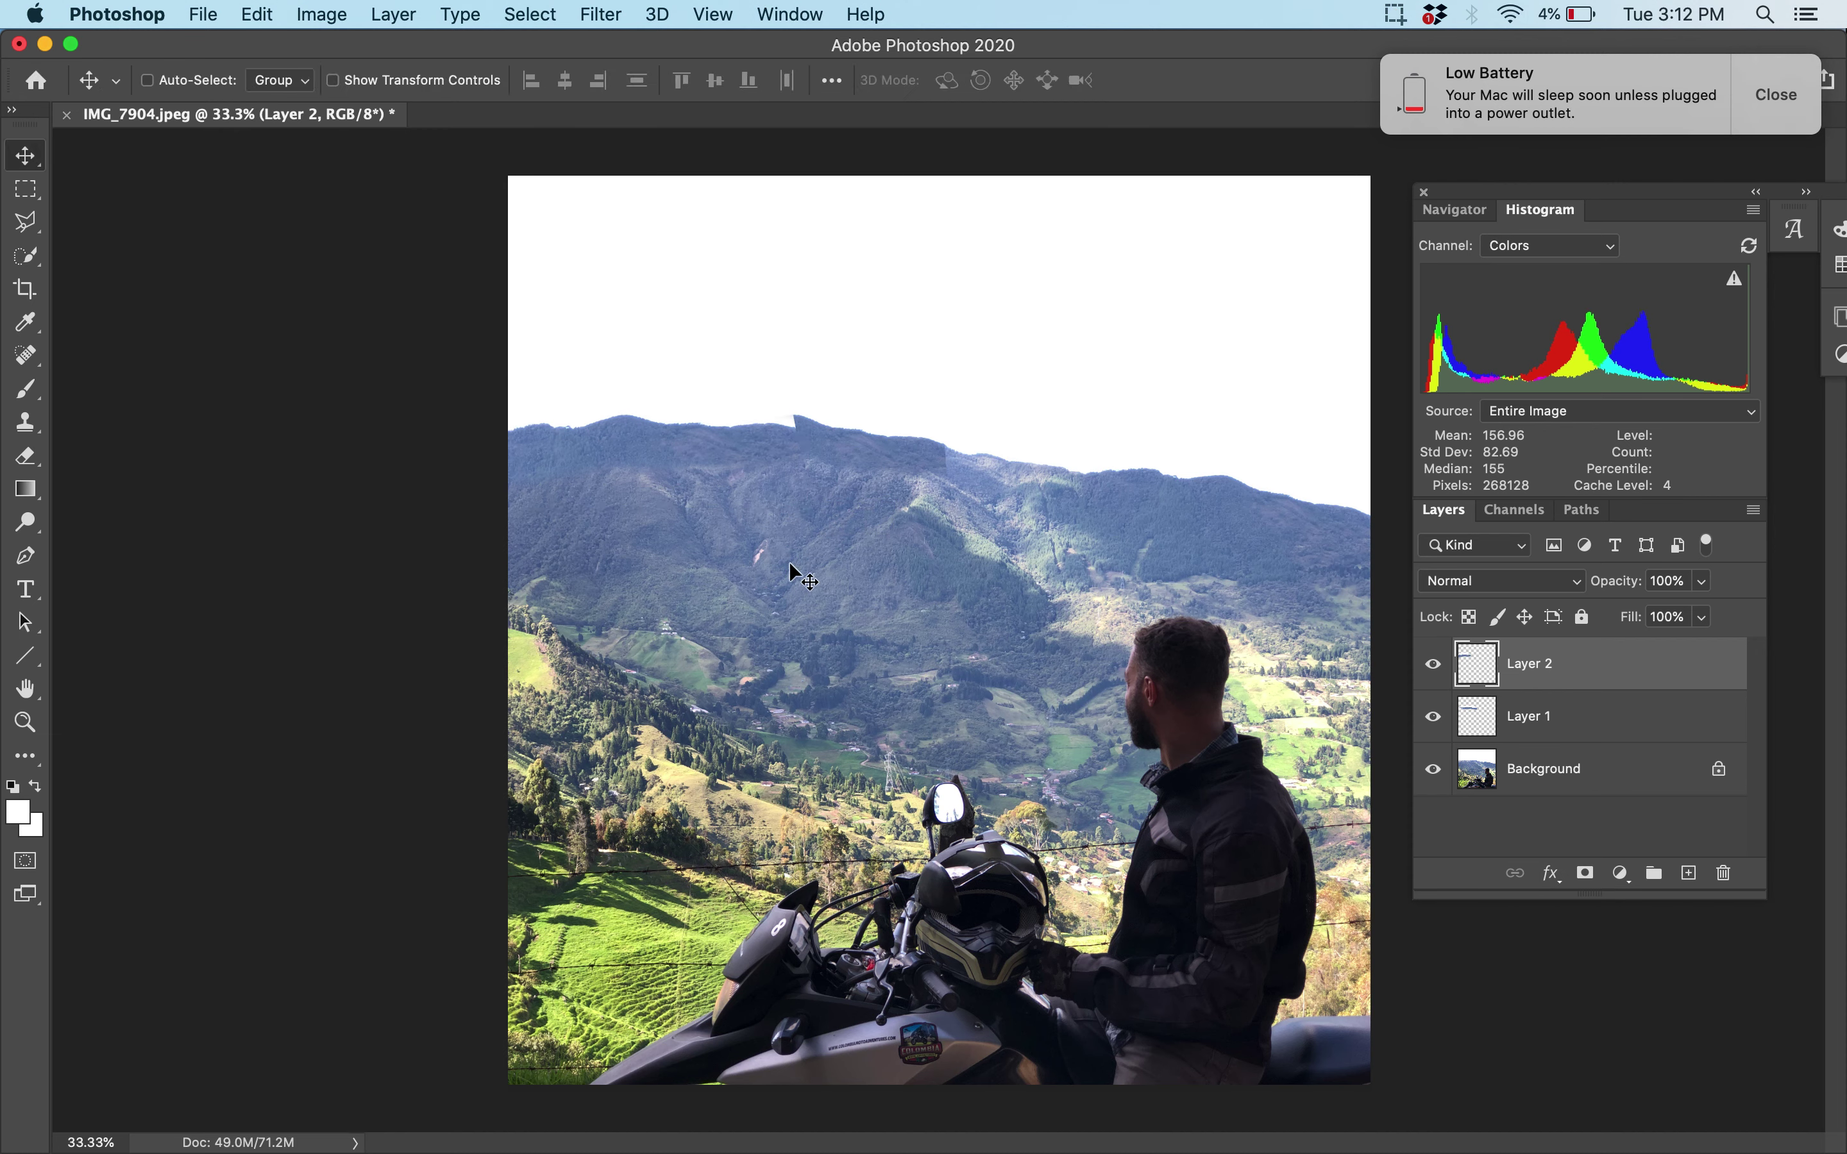
{"action": "key", "text": "super+t"}
{"action": "left_click_drag", "start_coordinate": [832, 359], "coordinate": [826, 339]}
{"action": "key", "text": "Return"}
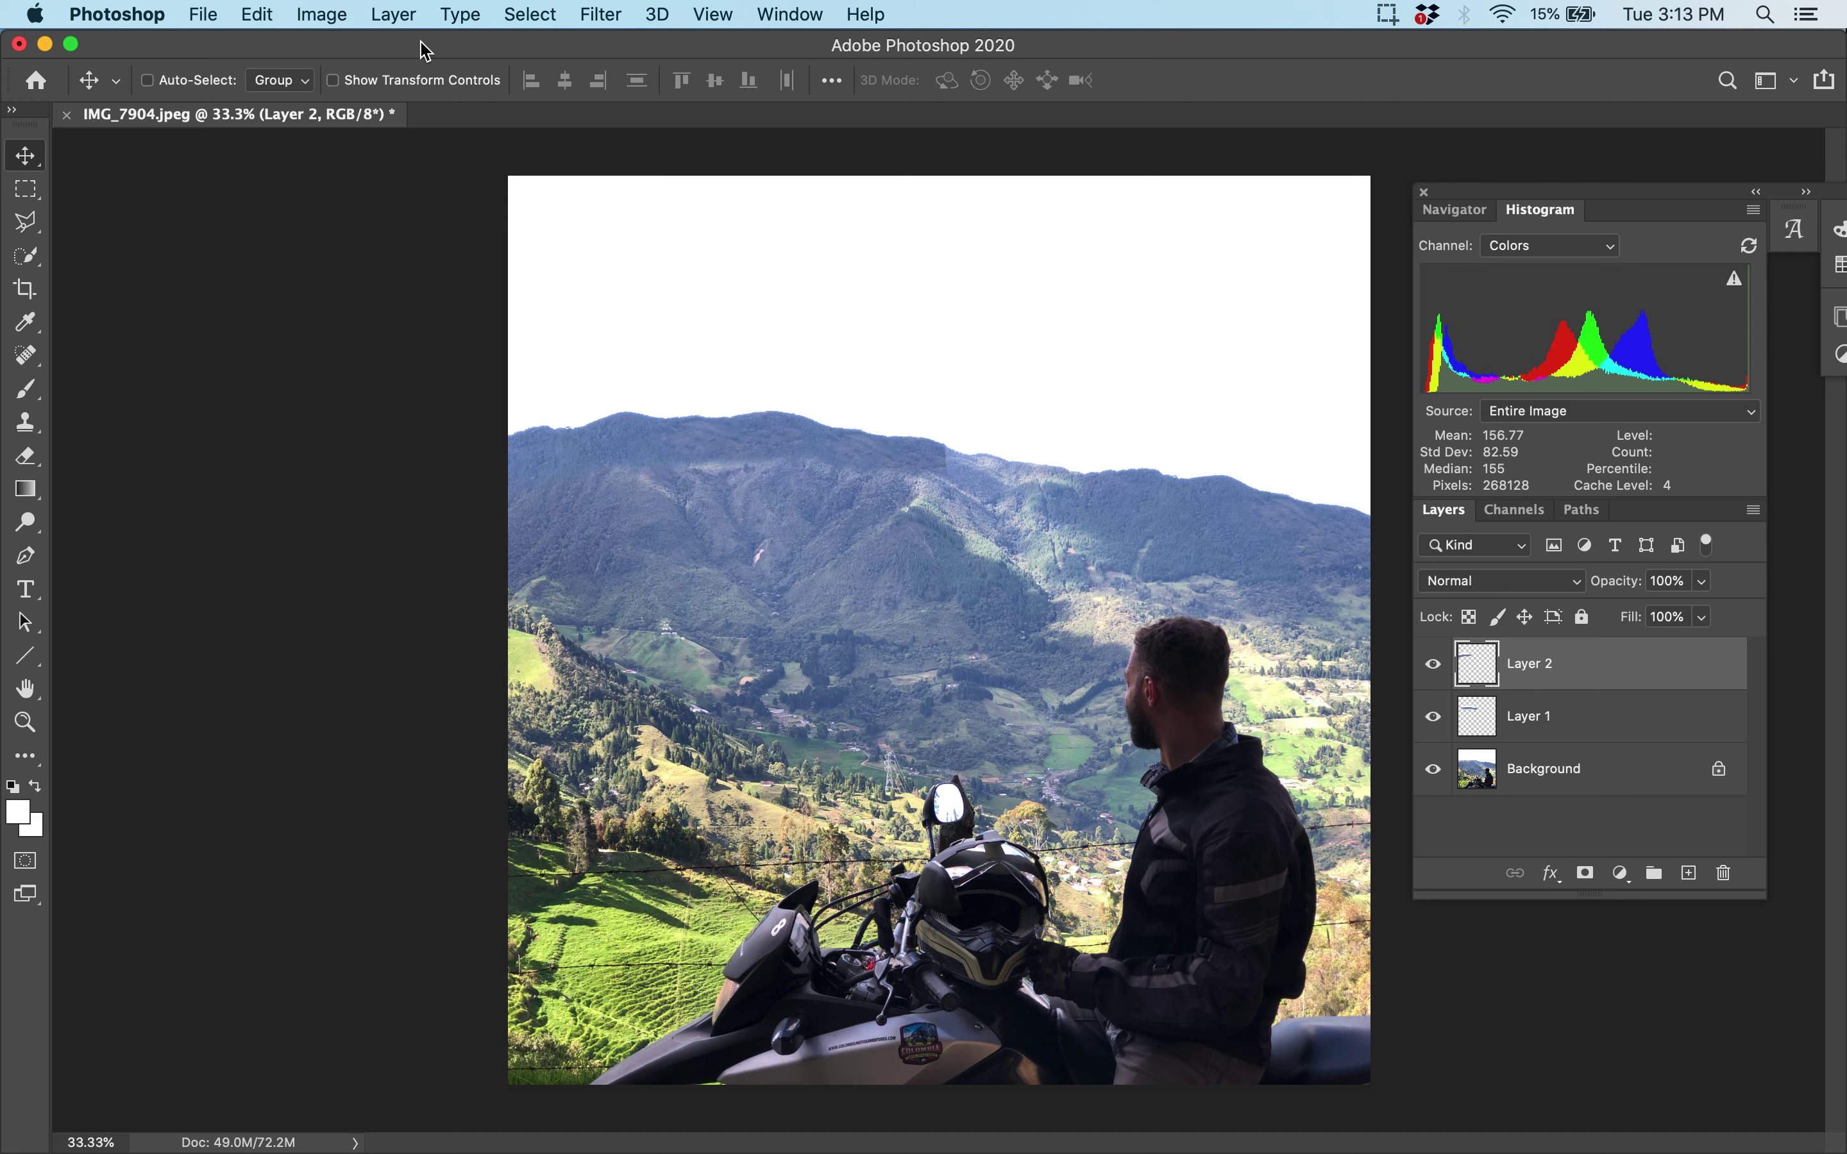
Flatten the image into a single Background layer and zoom to 100% on the ridge
{"action": "left_click", "coordinate": [413, 9]}
{"action": "left_click", "coordinate": [598, 1014]}
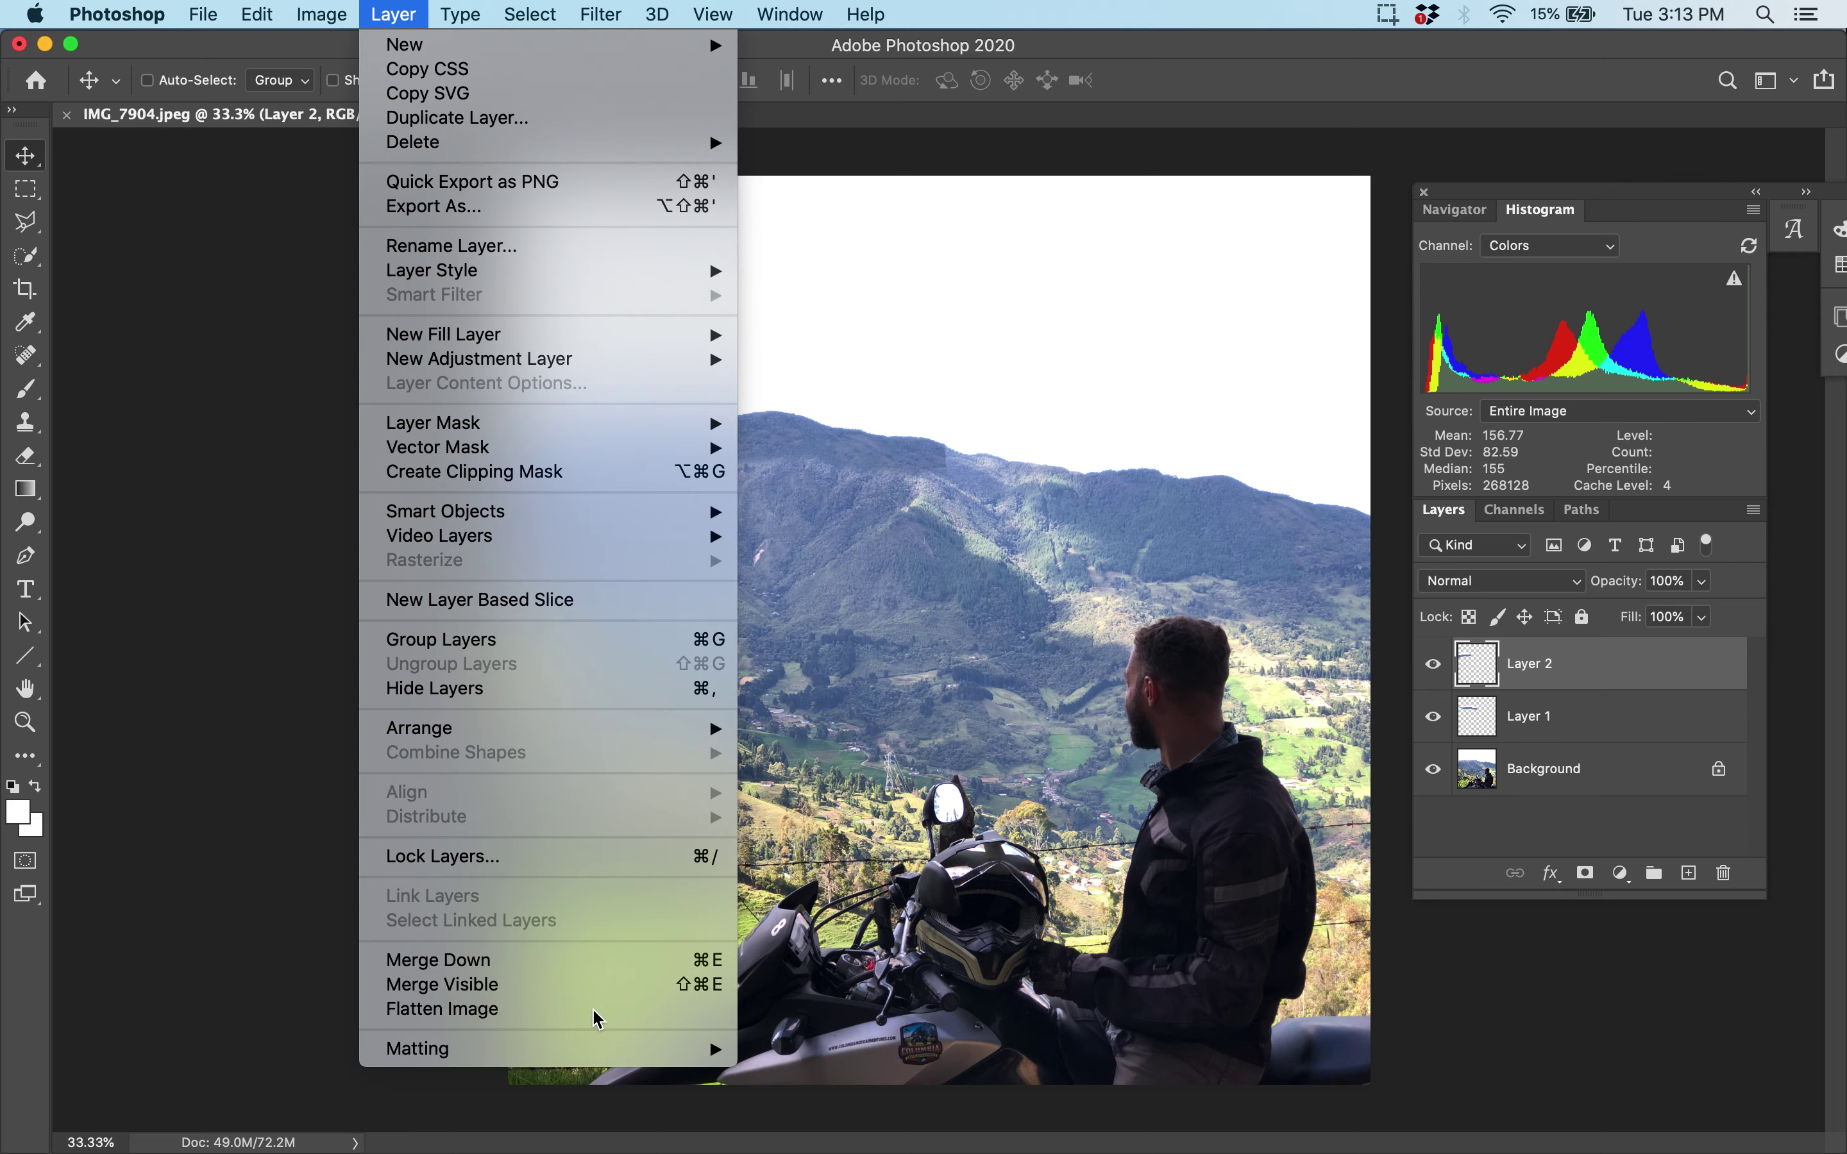
{"action": "key", "text": "super+1"}
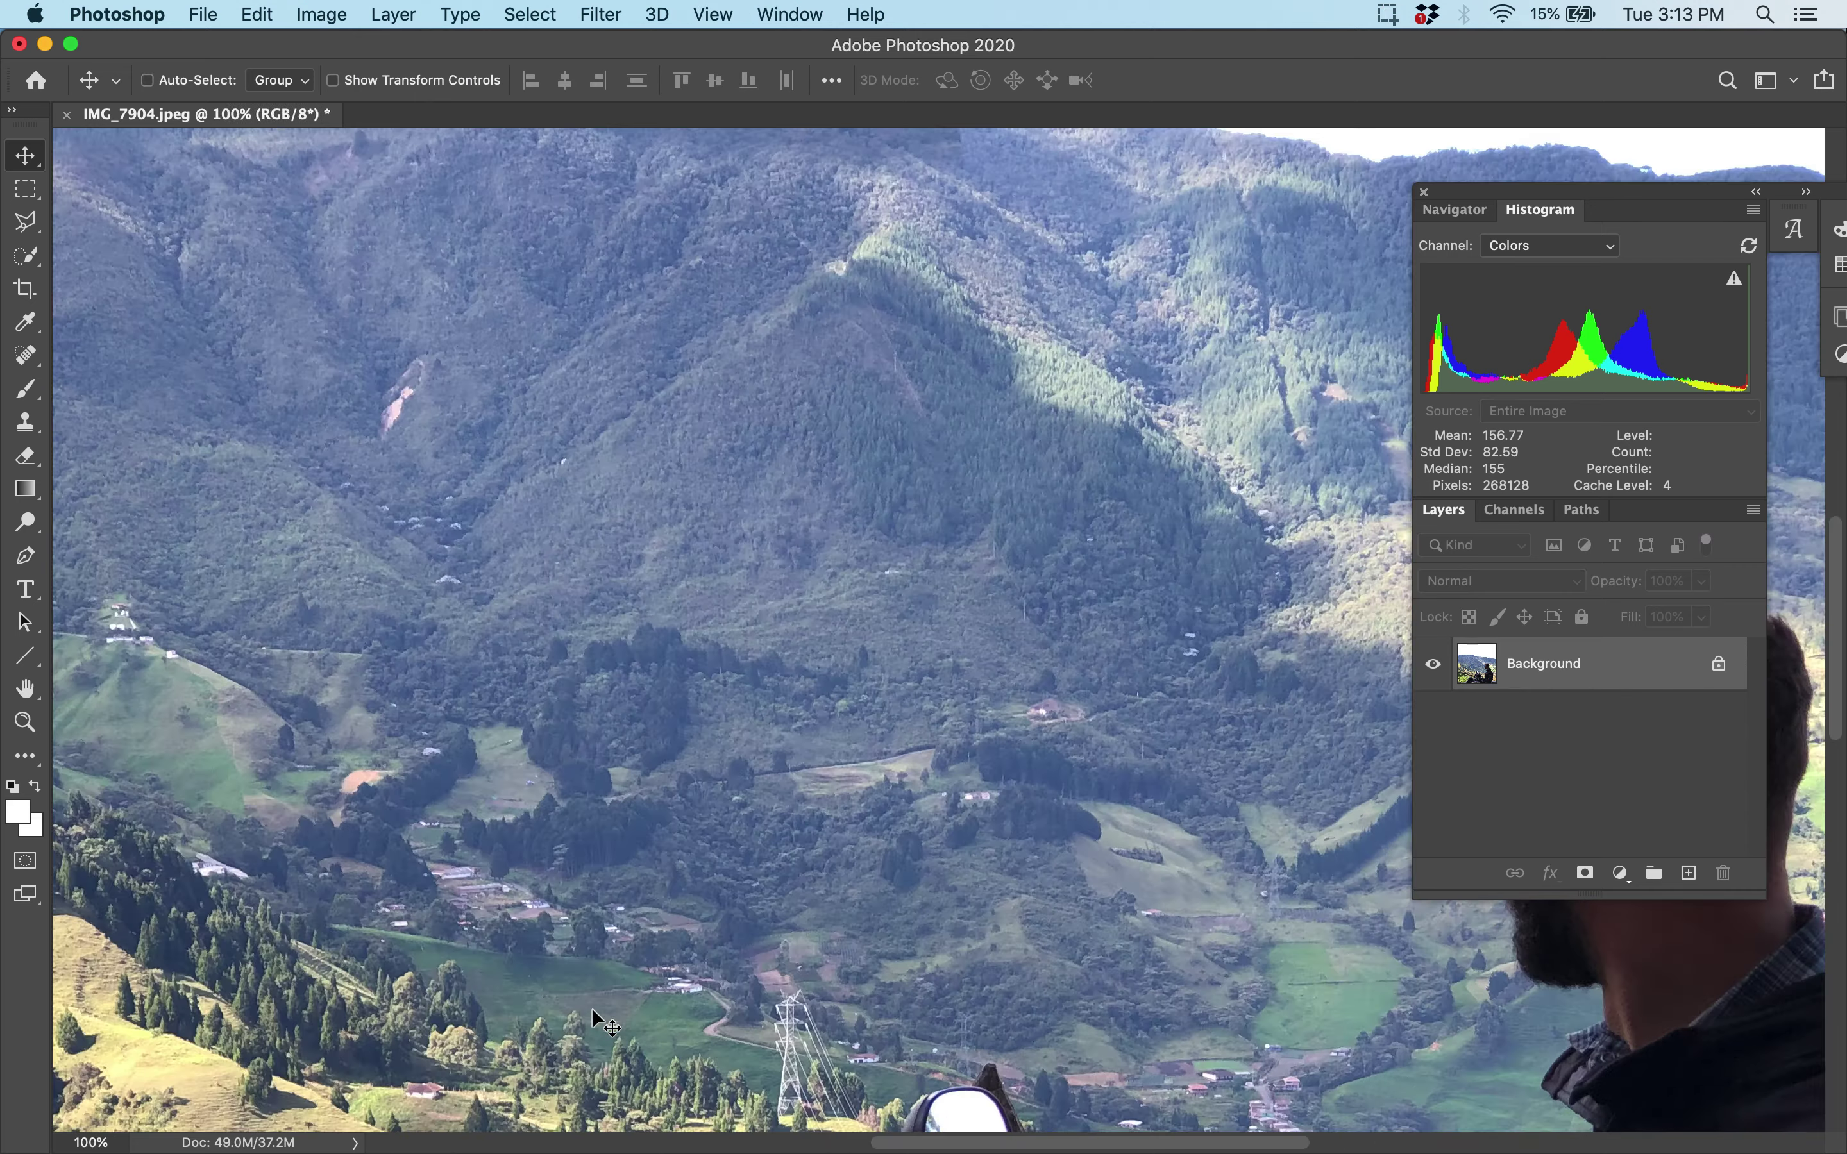
{"action": "scroll", "coordinate": [598, 1013], "scroll_direction": "up", "scroll_amount": 5}
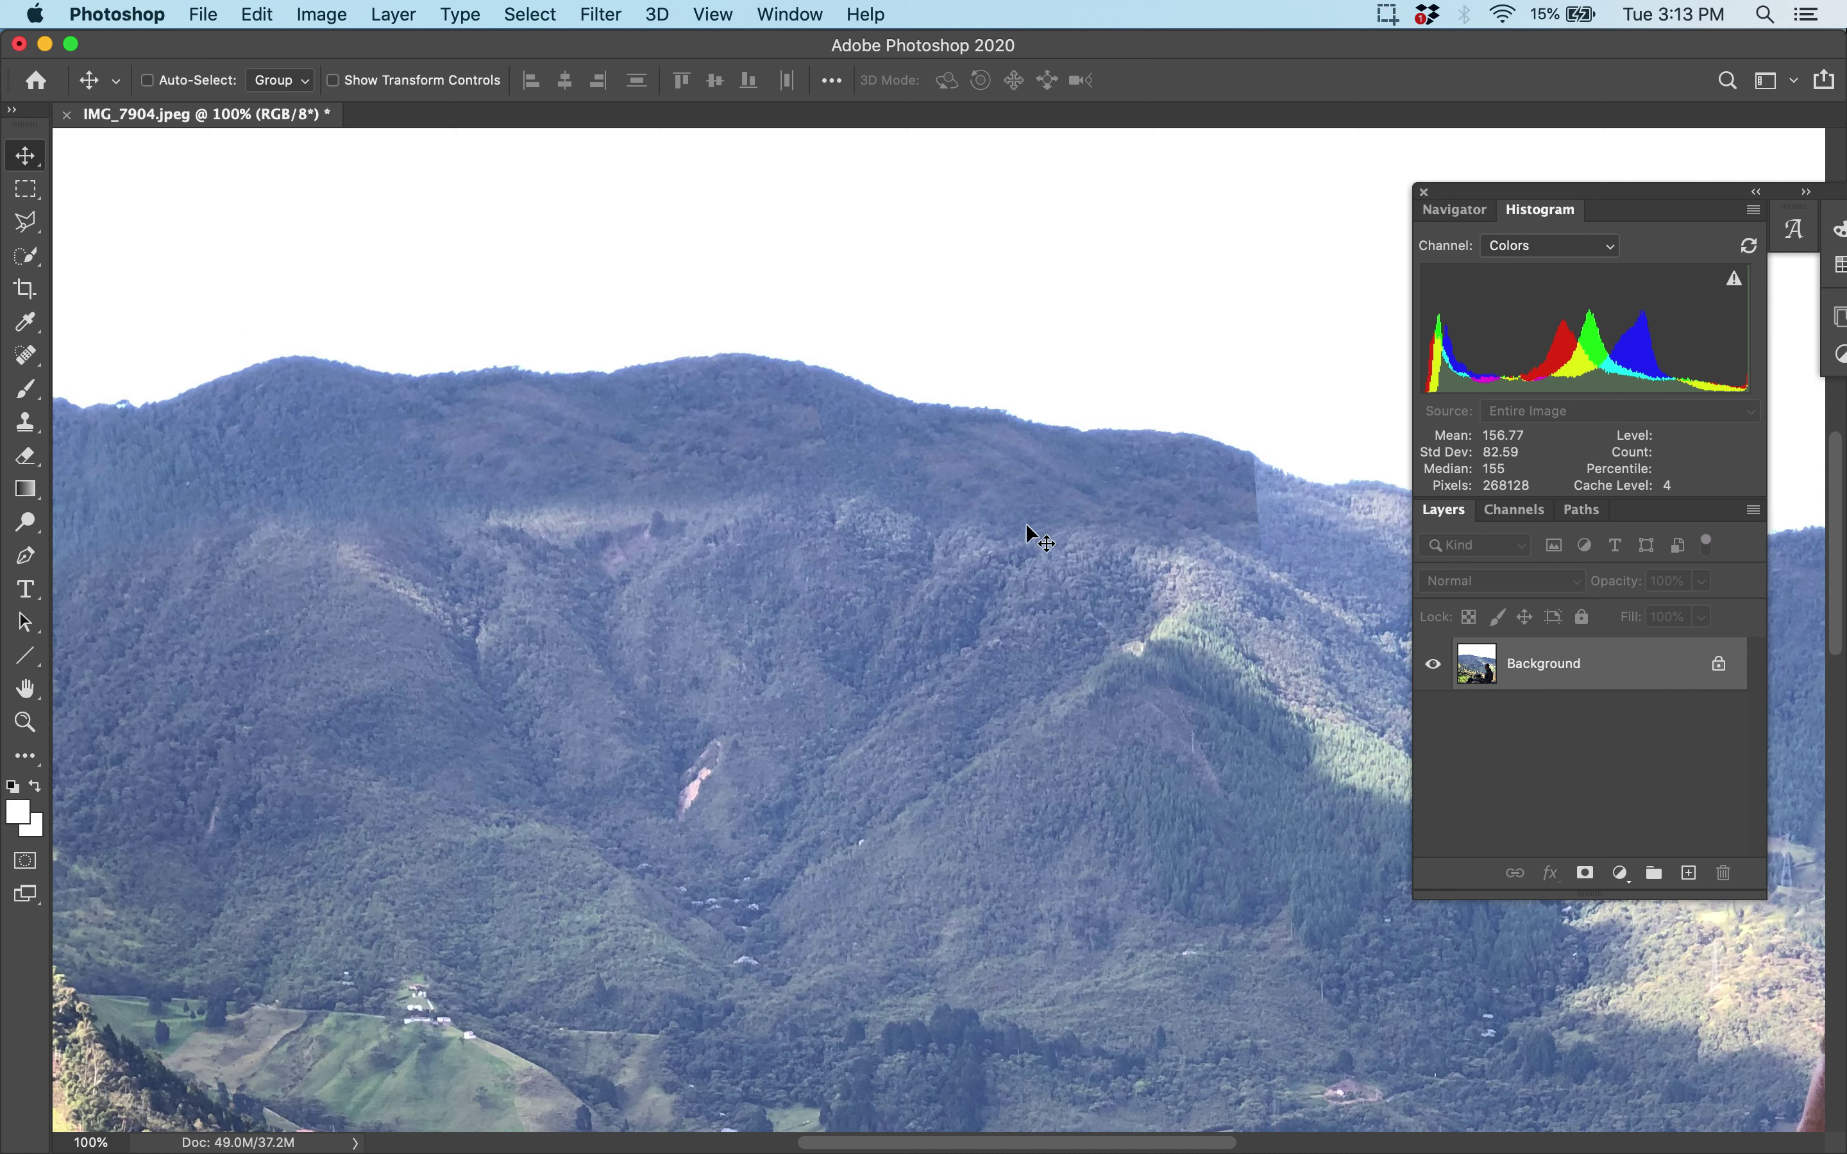
Spot-heal strokes along the ridge seam and its notch
{"action": "key", "text": "j"}
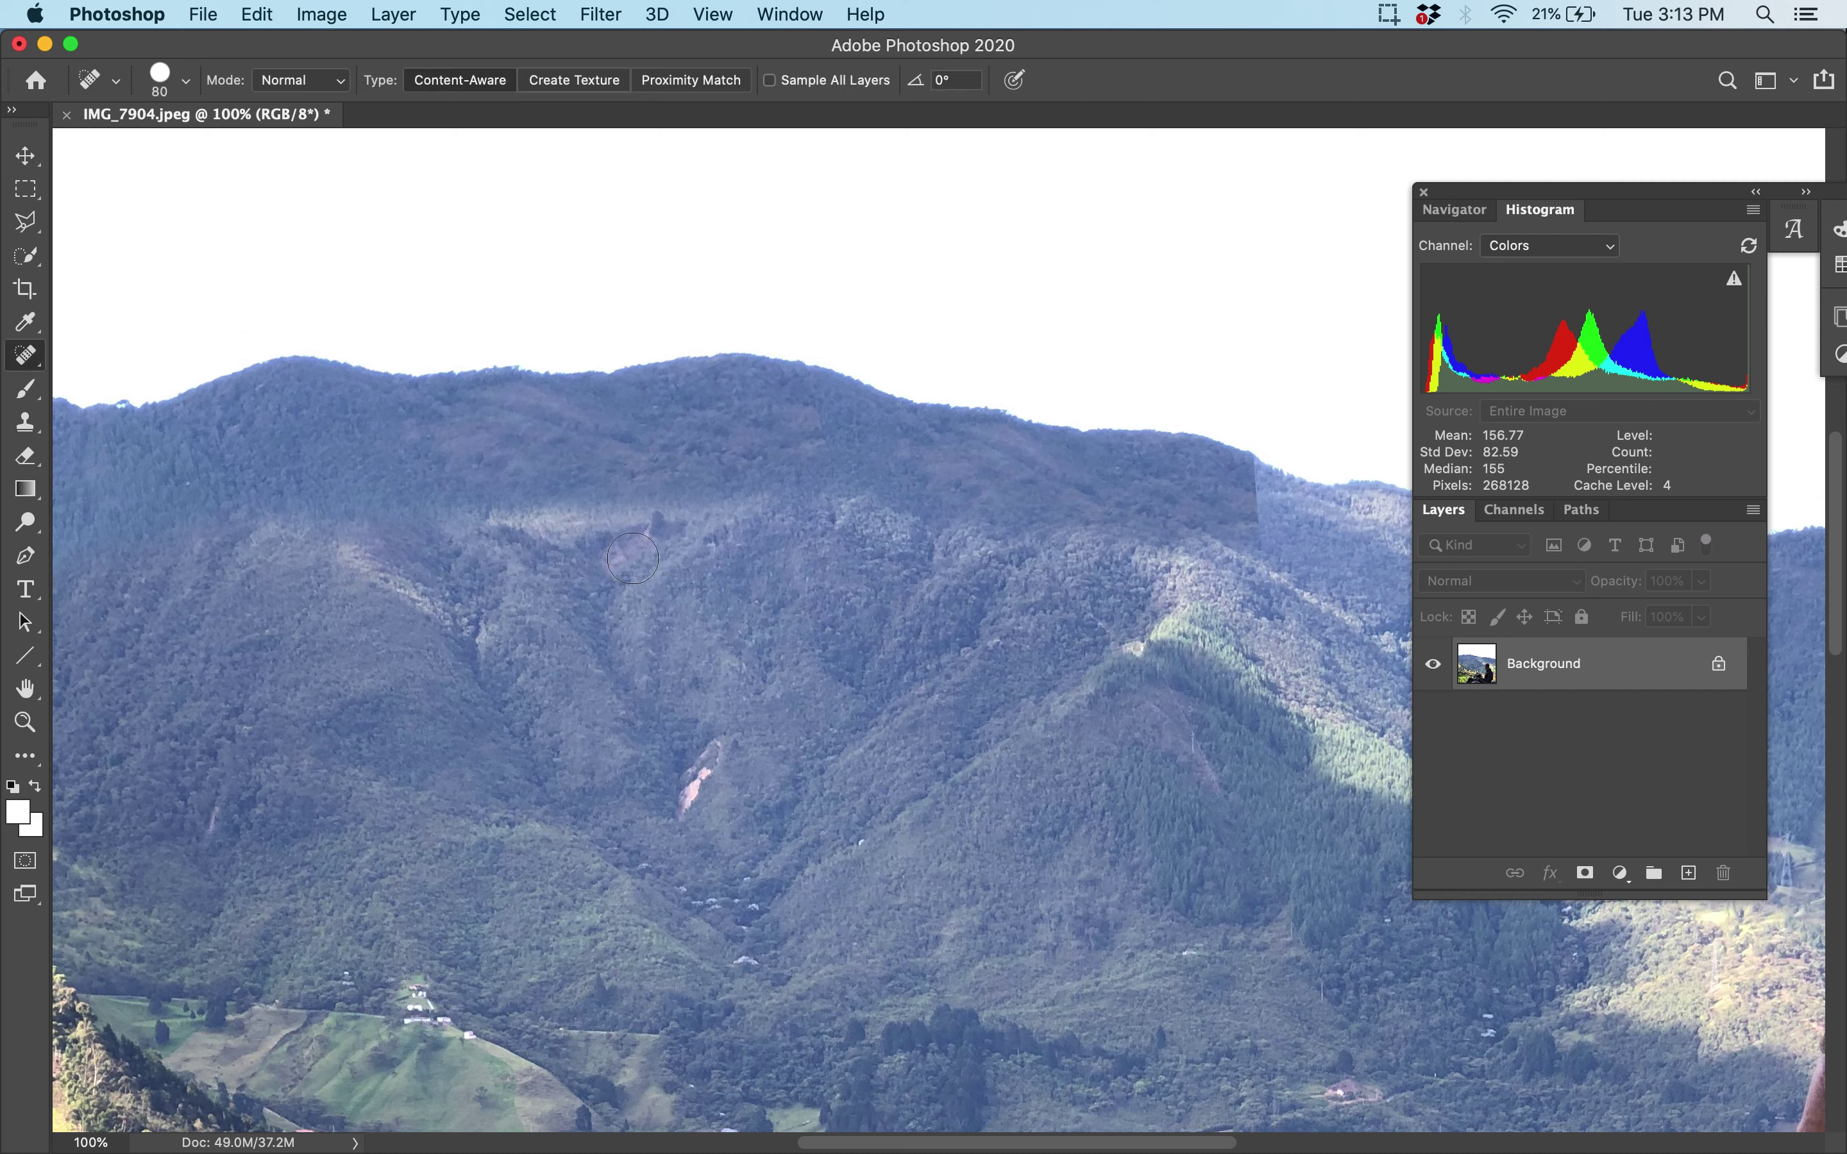
{"action": "left_click", "coordinate": [28, 357]}
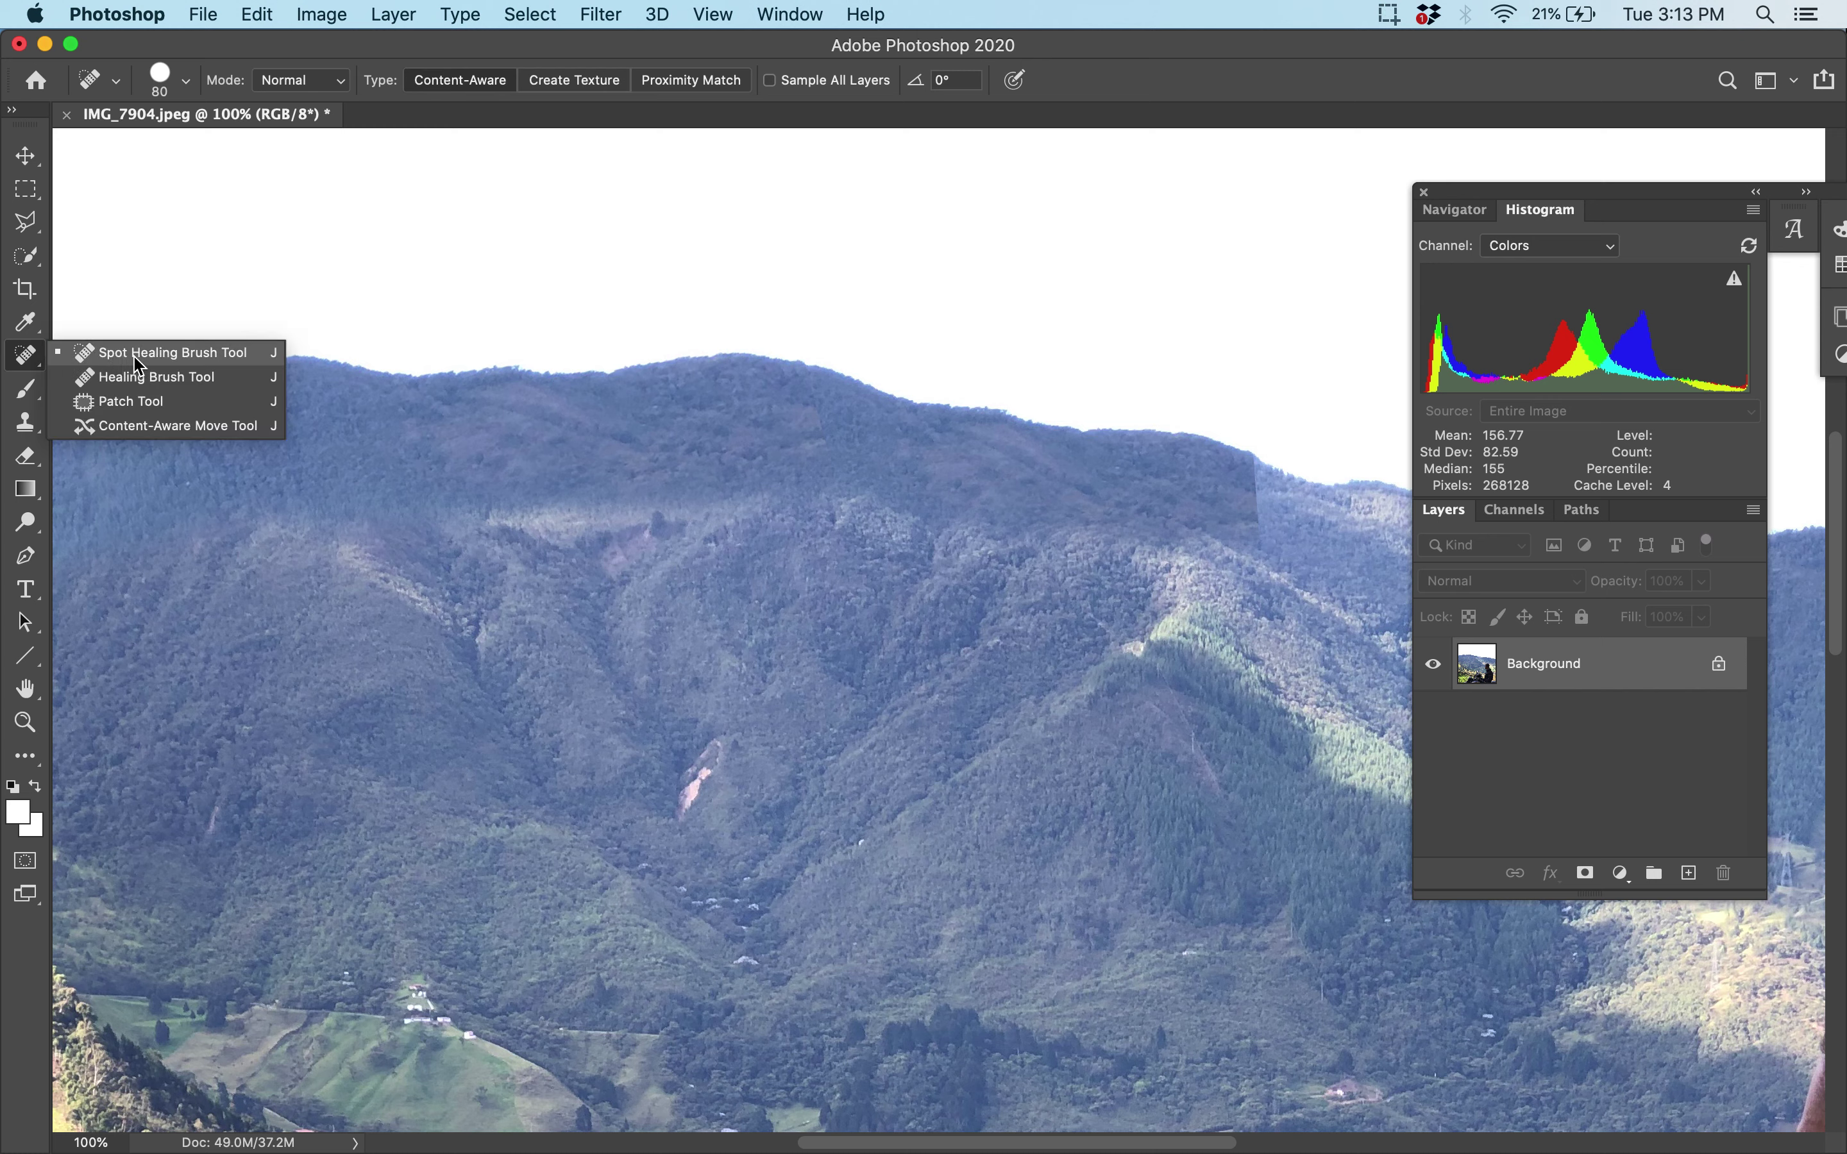
{"action": "left_click", "coordinate": [138, 356]}
{"action": "mouse_move", "coordinate": [492, 521]}
{"action": "left_mouse_down"}
{"action": "mouse_move", "coordinate": [788, 514]}
{"action": "mouse_move", "coordinate": [975, 559]}
{"action": "mouse_move", "coordinate": [991, 543]}
{"action": "mouse_move", "coordinate": [856, 516]}
{"action": "mouse_move", "coordinate": [835, 485]}
{"action": "left_mouse_up"}
{"action": "left_click_drag", "start_coordinate": [1240, 527], "coordinate": [1015, 538]}
{"action": "scroll", "coordinate": [1166, 589], "scroll_direction": "right", "scroll_amount": 4}
{"action": "scroll", "coordinate": [1166, 588], "scroll_direction": "right", "scroll_amount": 2}
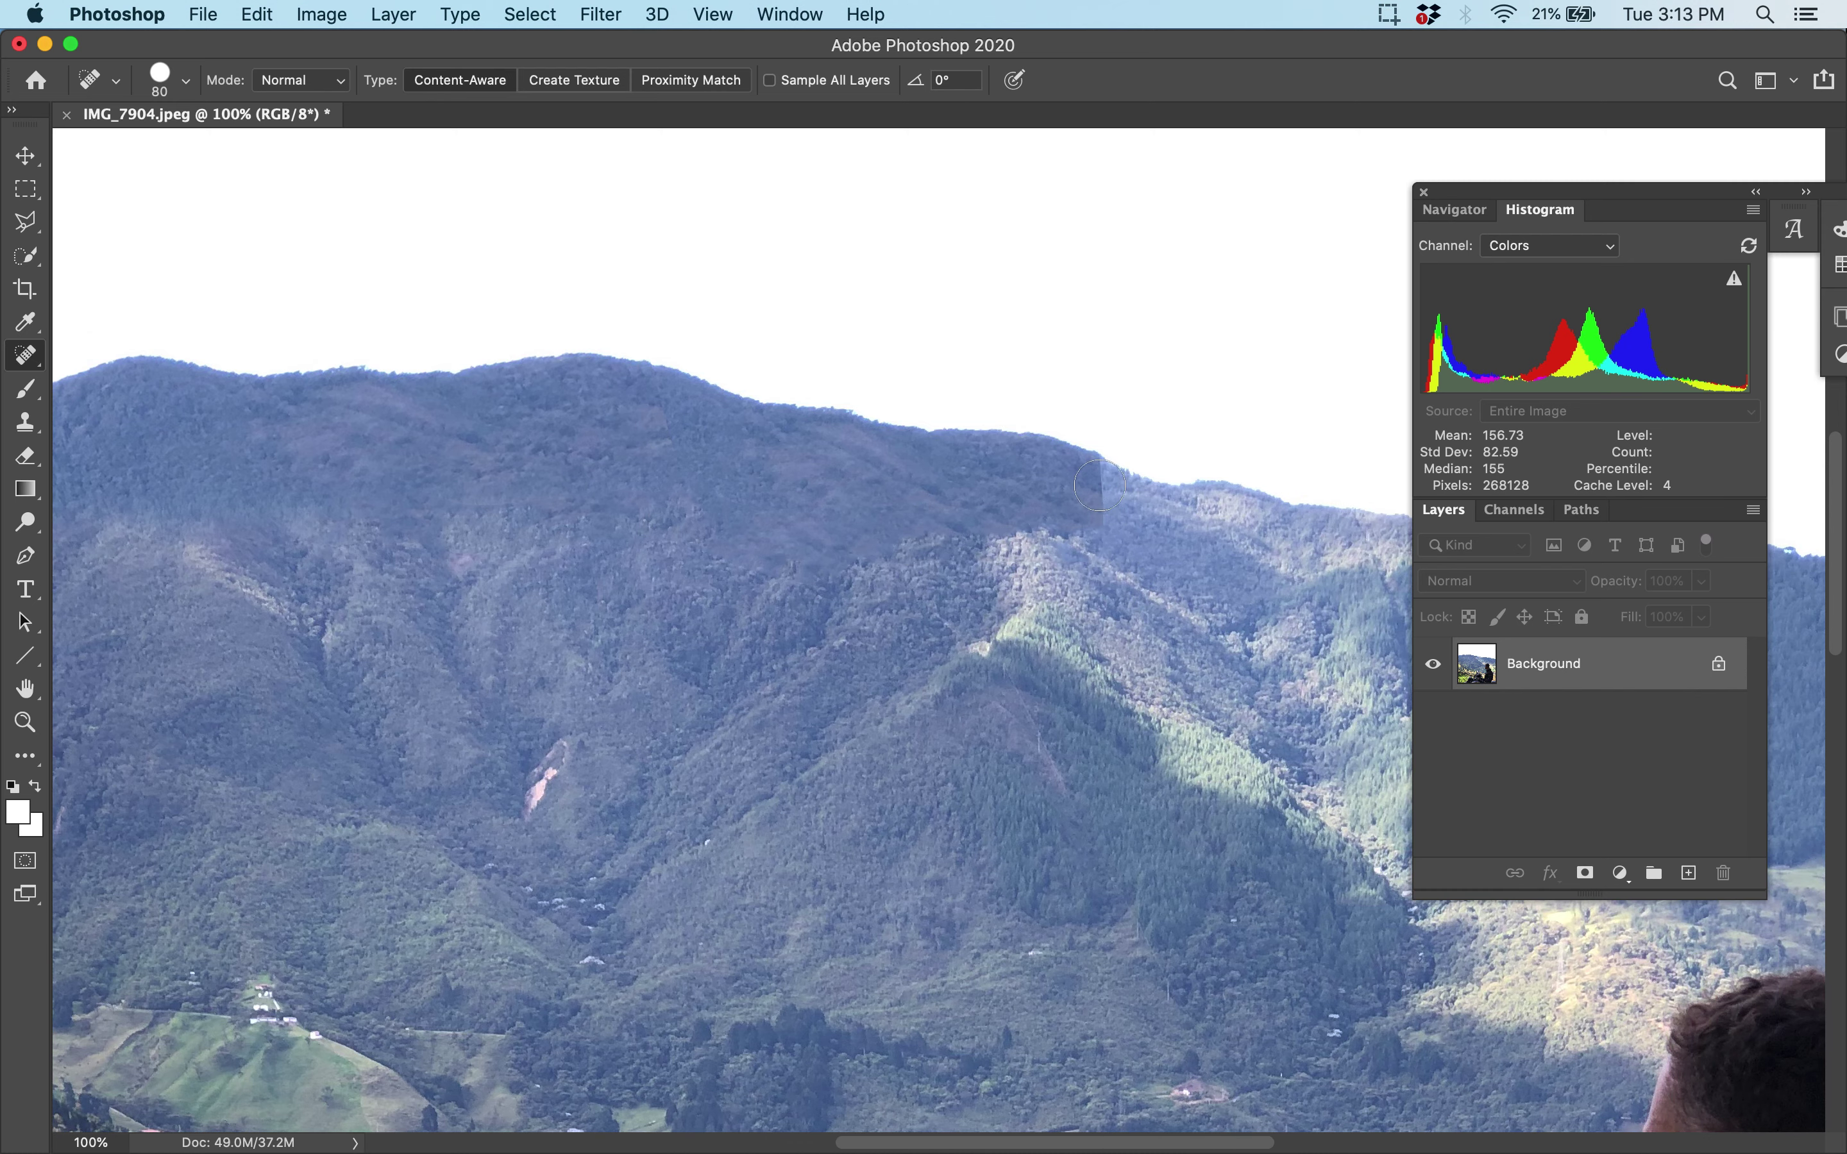
{"action": "left_click_drag", "start_coordinate": [1088, 478], "coordinate": [1100, 536]}
{"action": "left_click", "coordinate": [1099, 458]}
Heal further spots along the ridge edge, undoing one bad dab
{"action": "scroll", "coordinate": [1097, 635], "scroll_direction": "up", "scroll_amount": 4}
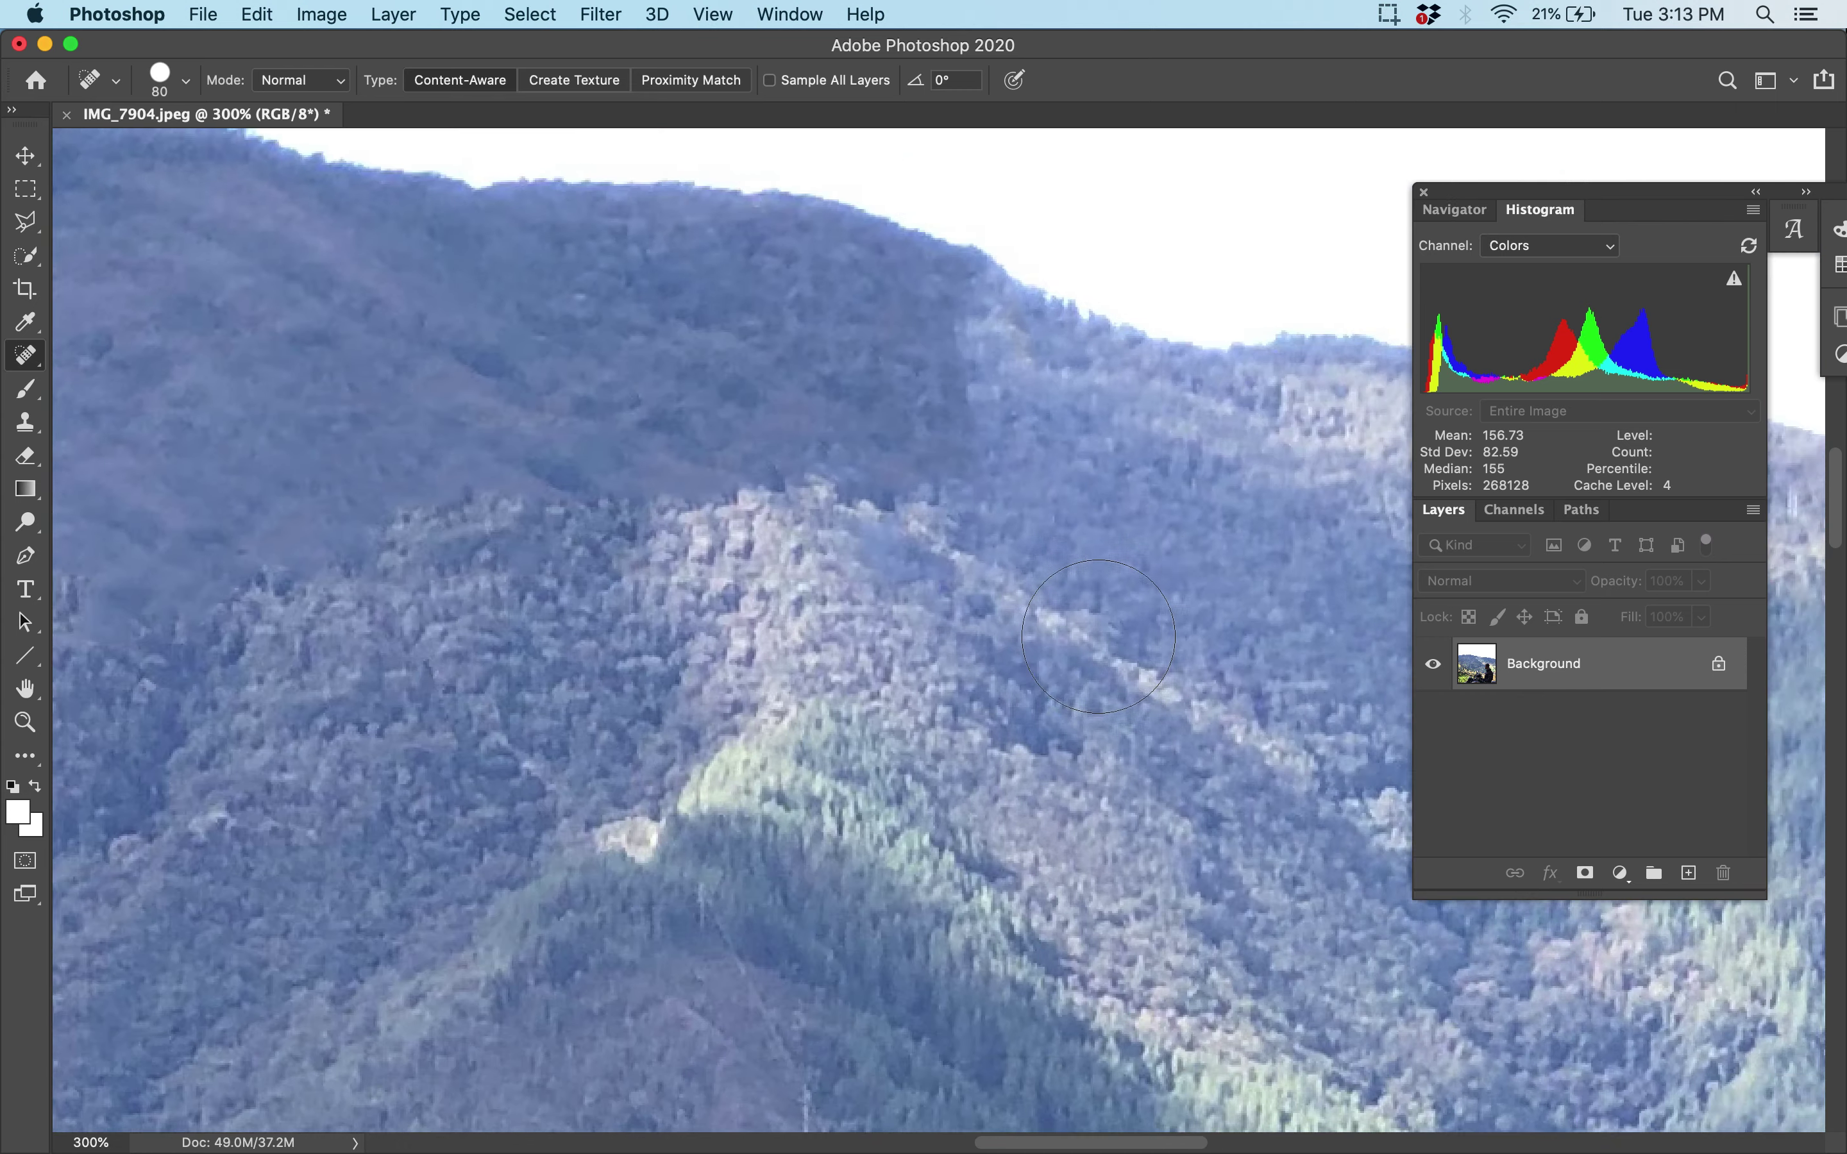
{"action": "scroll", "coordinate": [993, 536], "scroll_direction": "up", "scroll_amount": 3}
{"action": "left_click", "coordinate": [928, 678]}
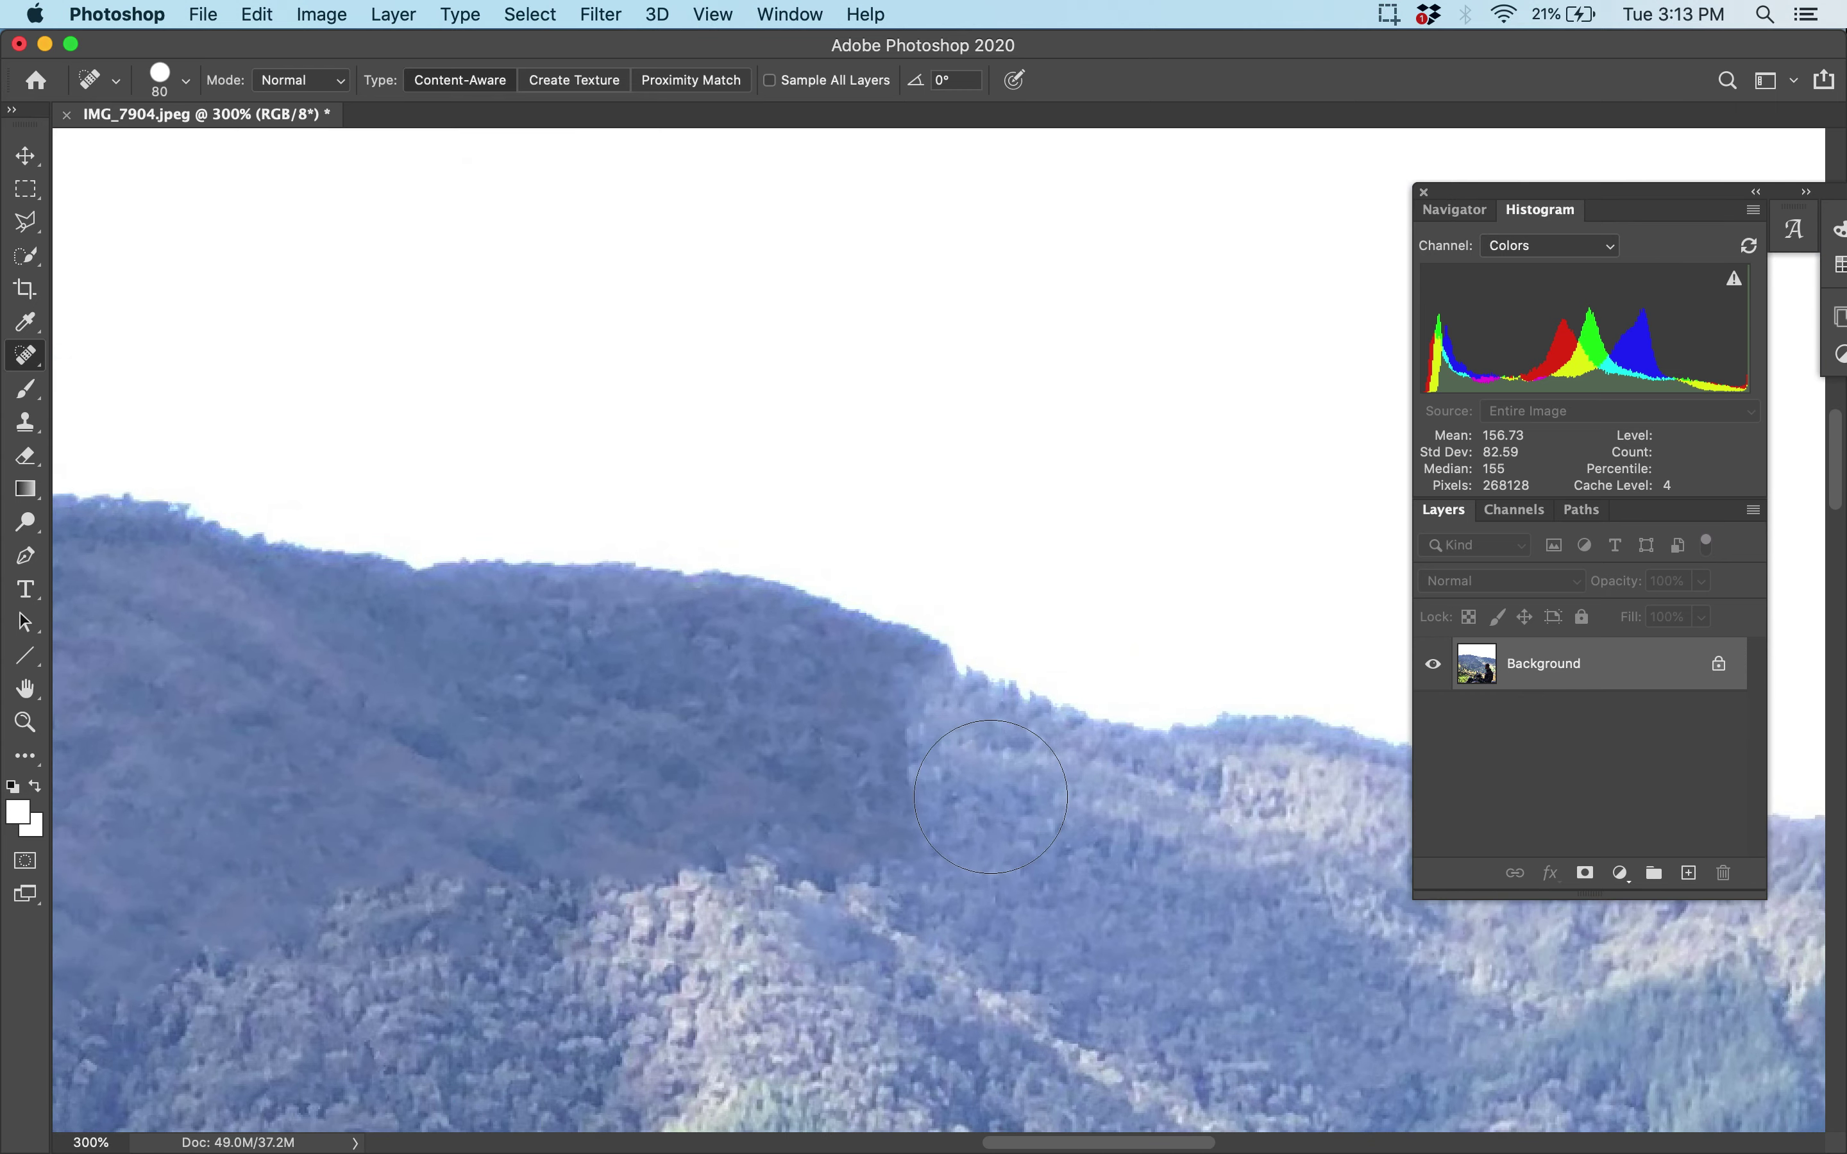
{"action": "left_click", "coordinate": [978, 701]}
{"action": "key", "text": "super+z"}
{"action": "key", "text": "super+minus"}
{"action": "key", "text": "super+minus"}
{"action": "key", "text": "super+minus"}
{"action": "key", "text": "super+minus"}
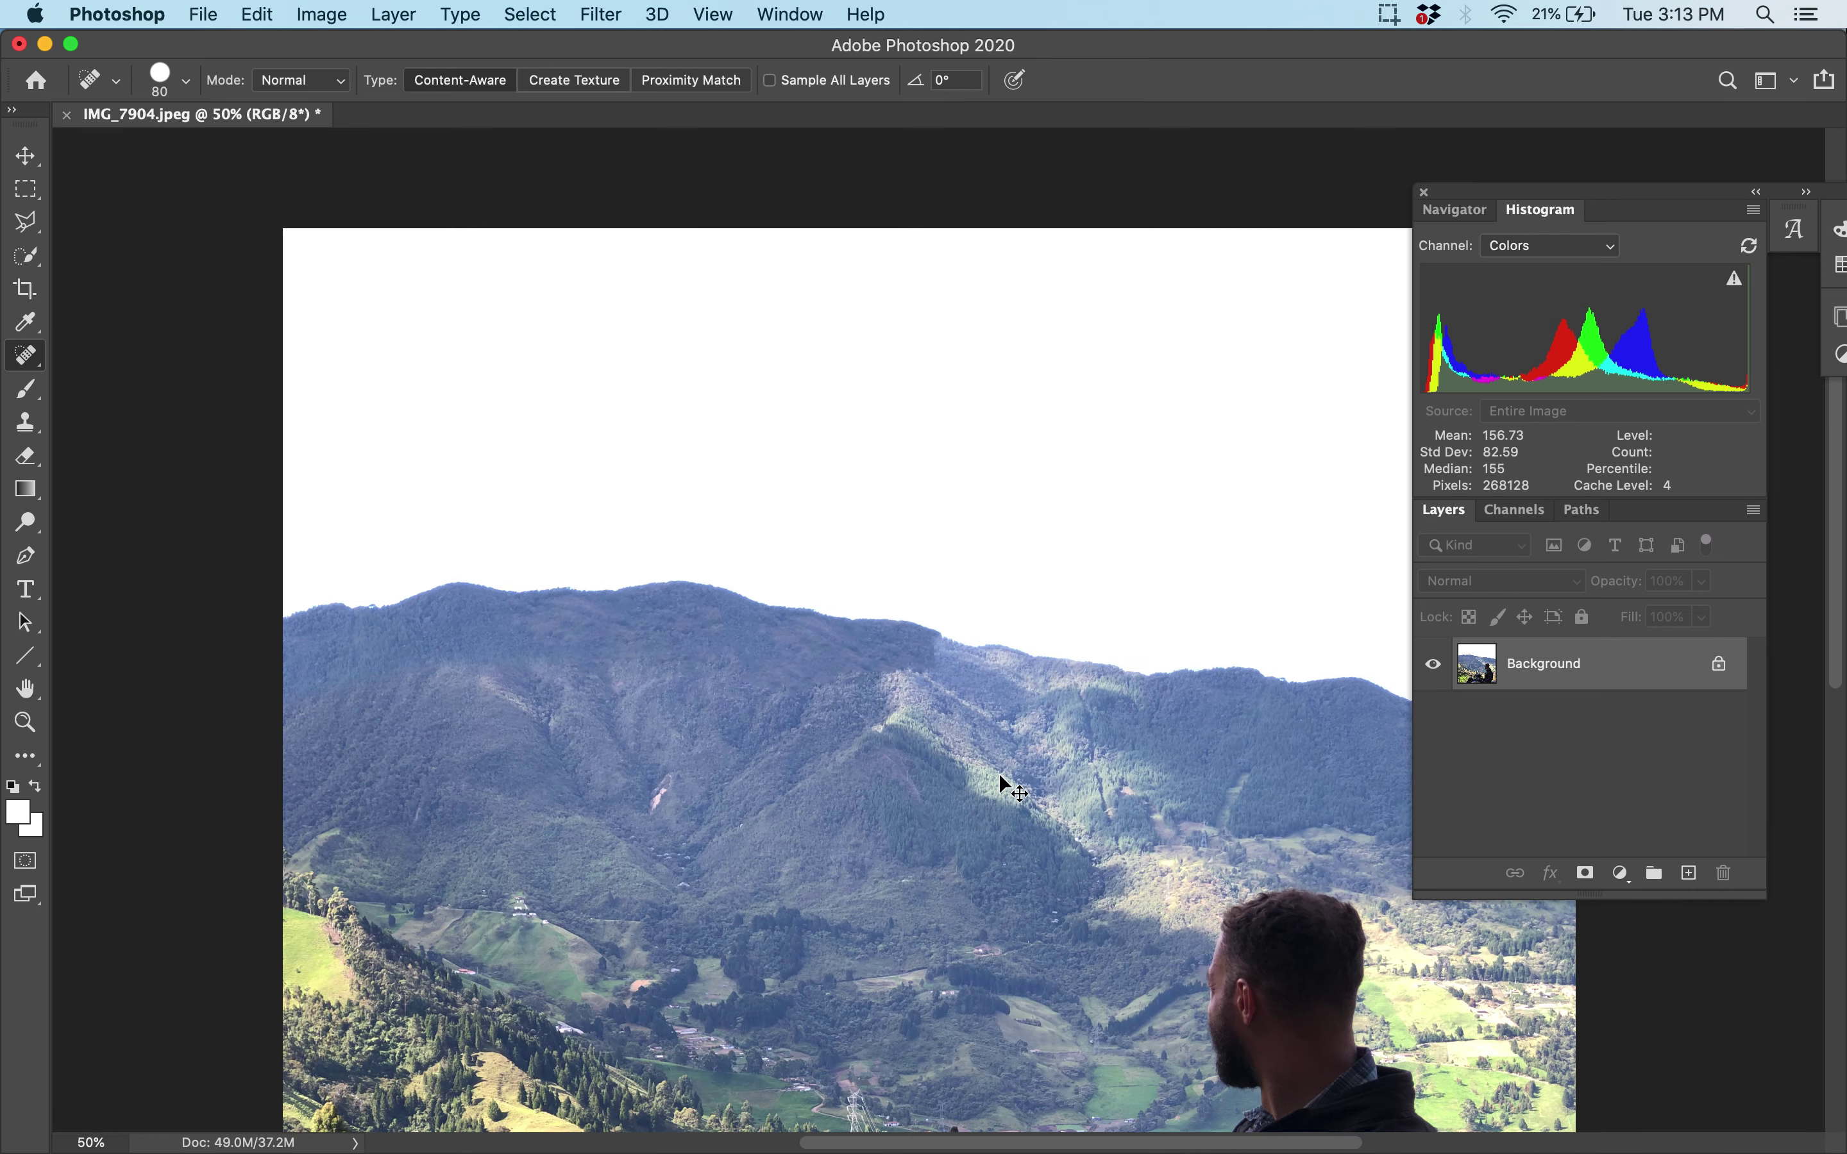
{"action": "mouse_move", "coordinate": [936, 657]}
{"action": "left_mouse_down"}
{"action": "mouse_move", "coordinate": [928, 641]}
{"action": "mouse_move", "coordinate": [934, 674]}
{"action": "left_mouse_up"}
{"action": "left_click", "coordinate": [926, 653]}
{"action": "scroll", "coordinate": [1060, 705], "scroll_direction": "down", "scroll_amount": 1}
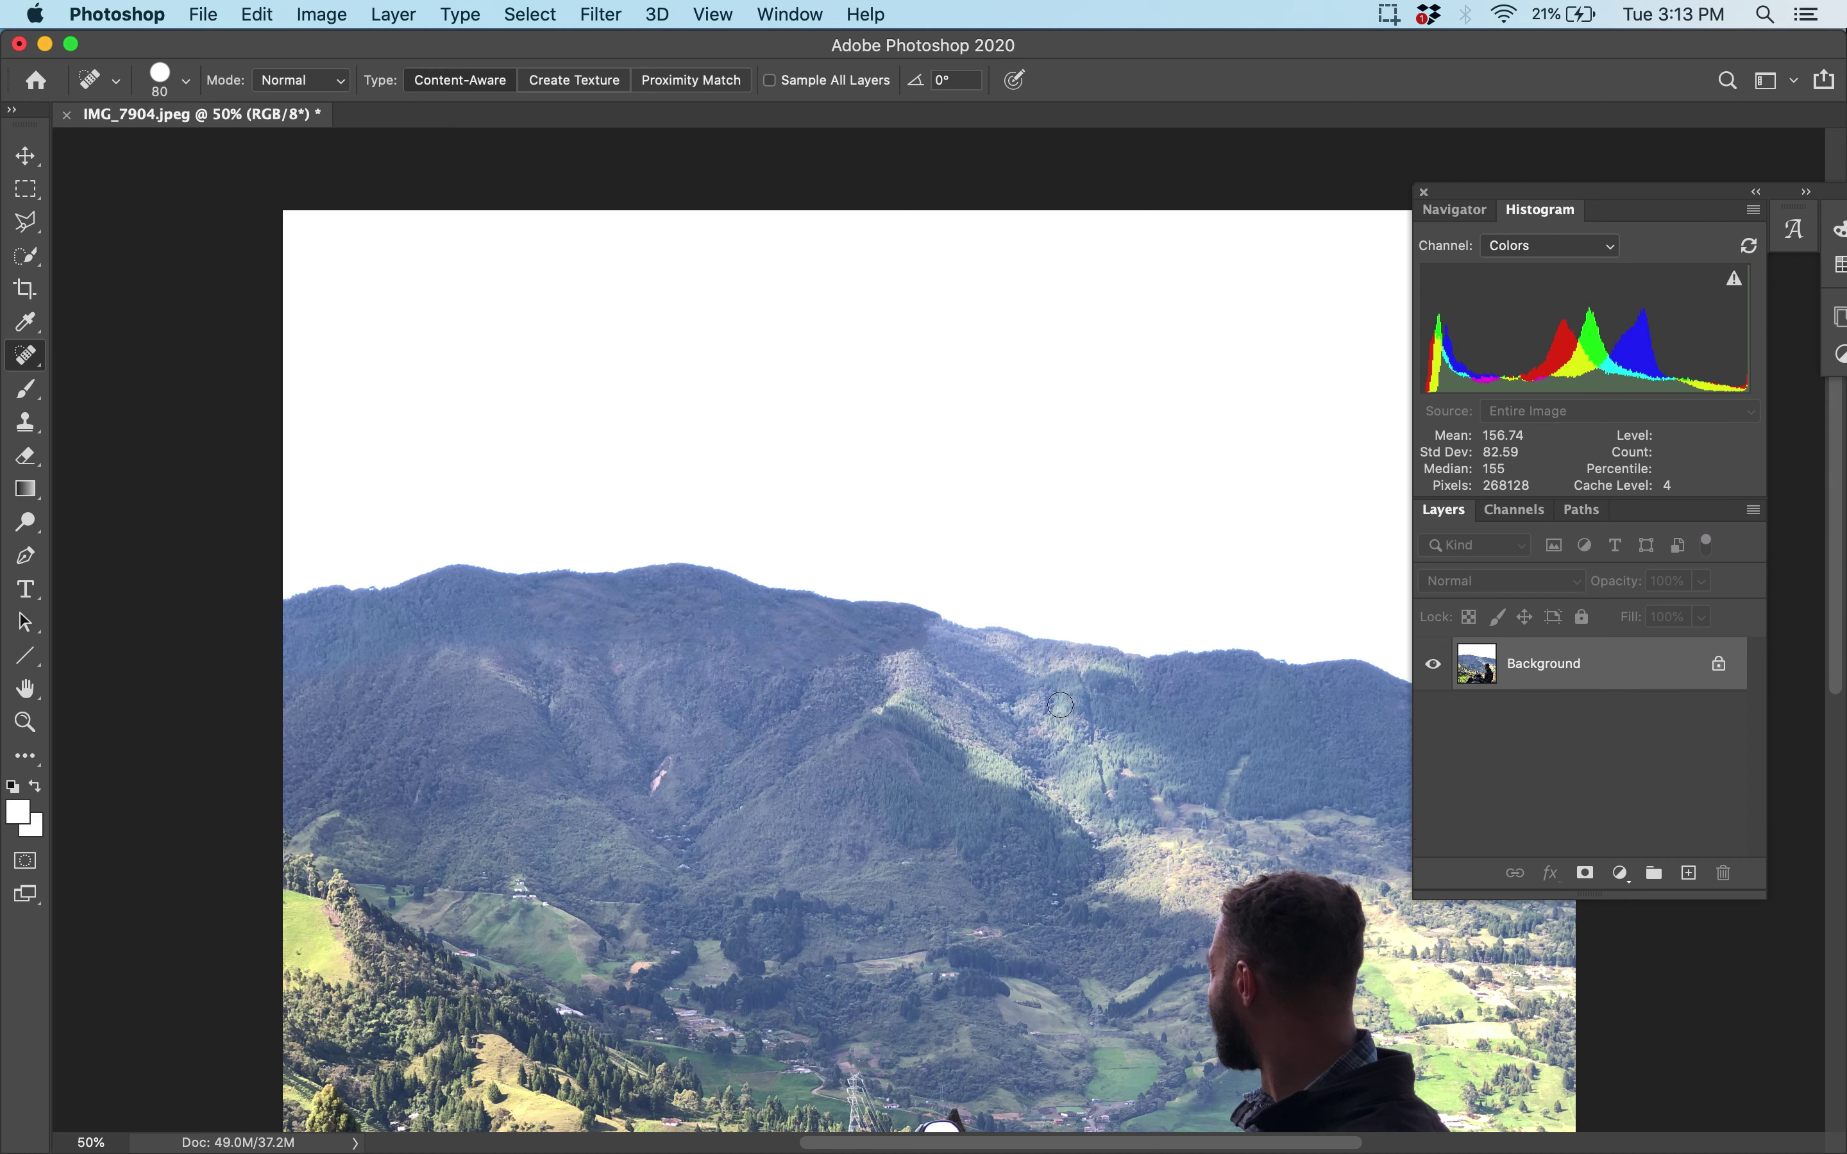
{"action": "key", "text": "super+plus"}
{"action": "key", "text": "super+plus"}
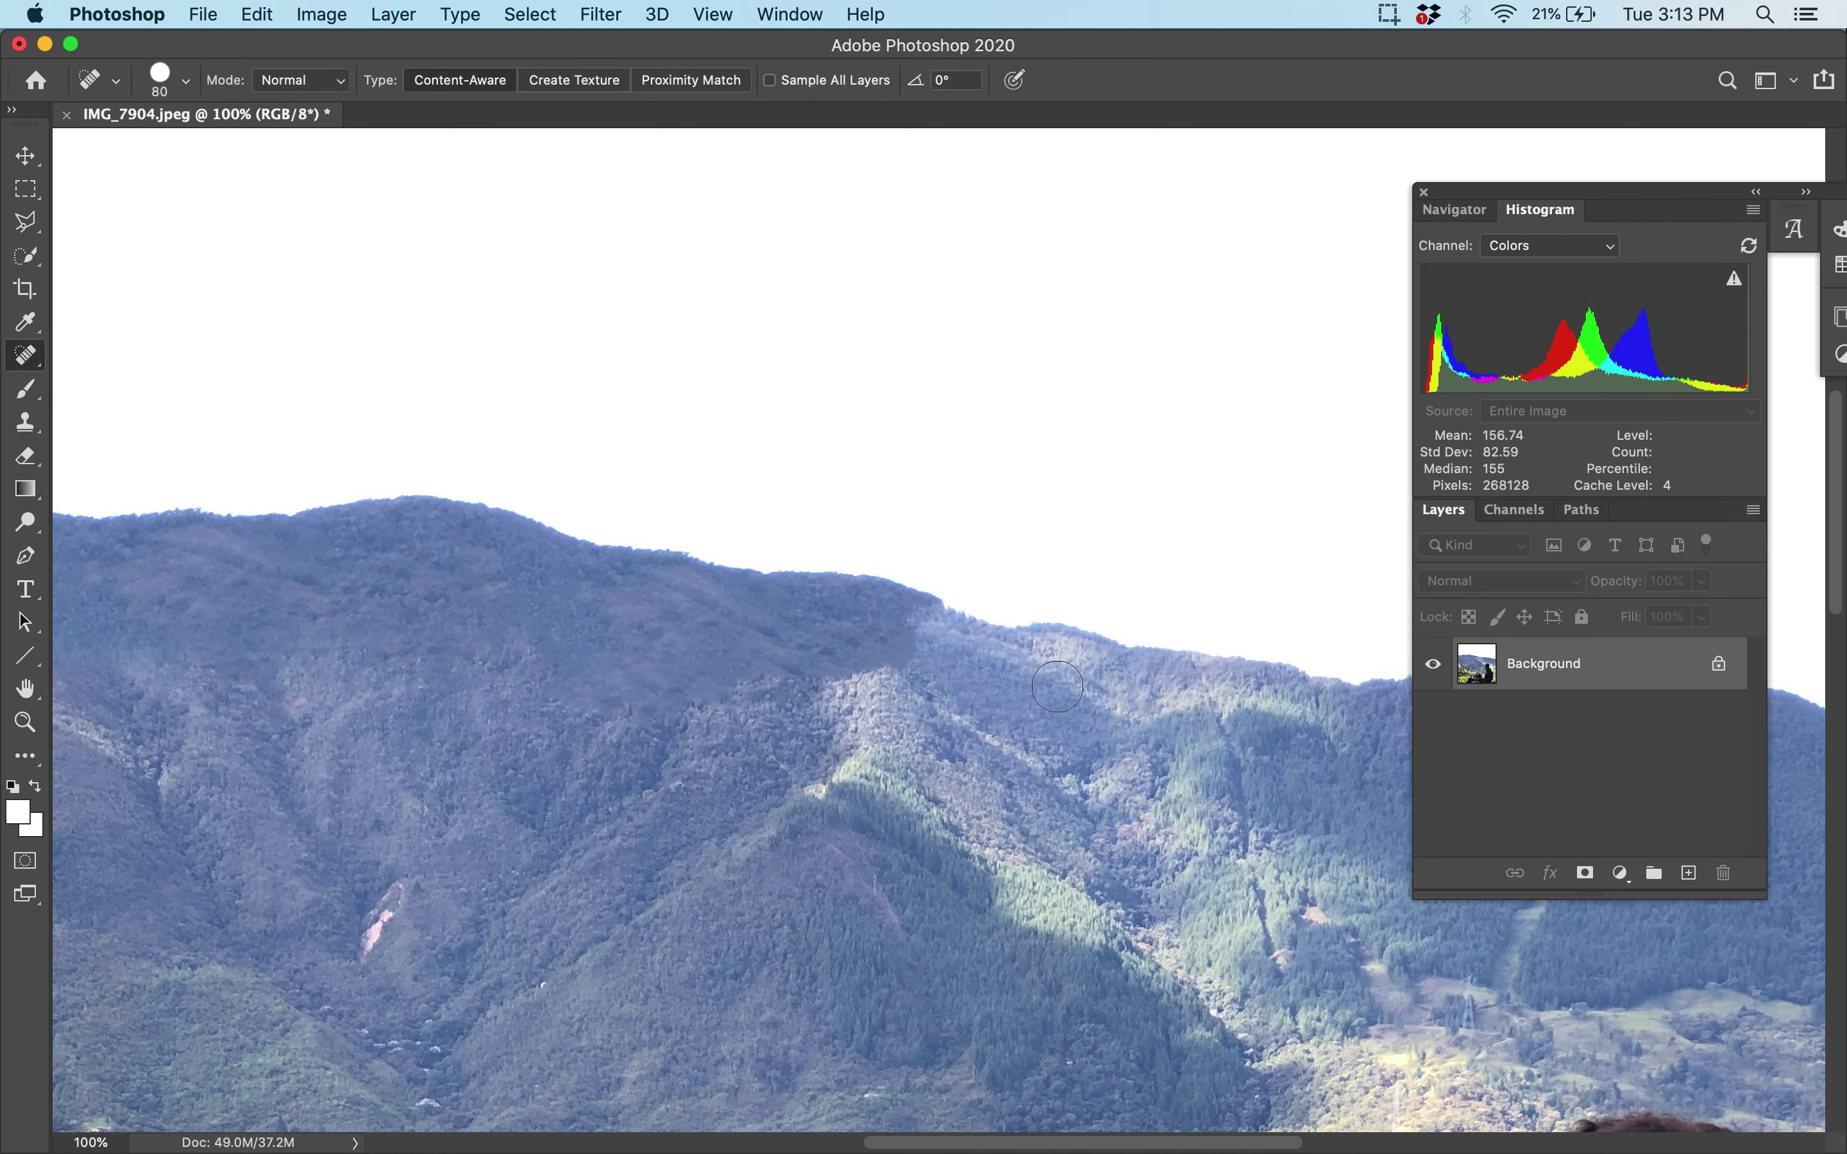
{"action": "key", "text": "c"}
{"action": "key", "text": "s"}
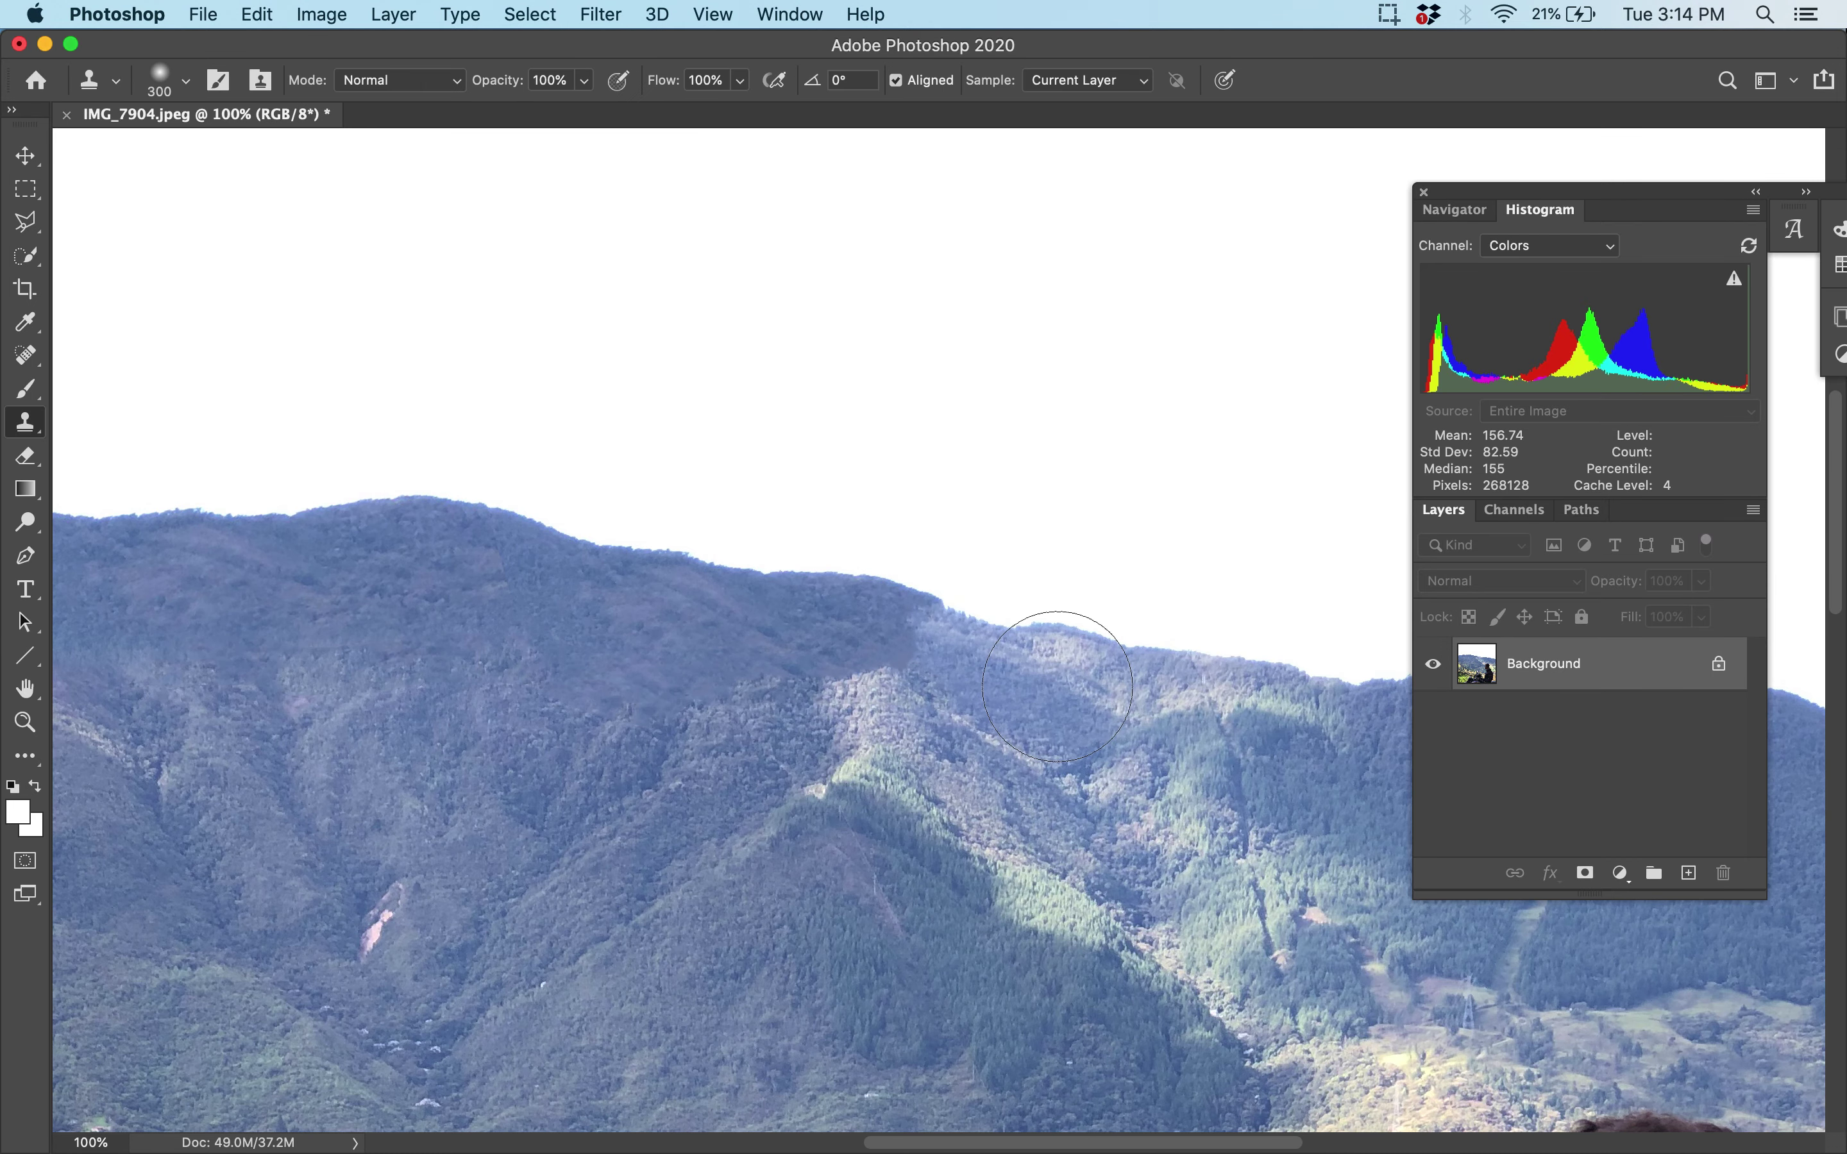
Clone forest texture over the ridge seam with a smaller Clone Stamp brush
{"action": "right_click", "coordinate": [29, 428]}
{"action": "left_click", "coordinate": [116, 419]}
{"action": "key", "text": "bracketleft"}
{"action": "key", "text": "bracketleft"}
{"action": "key", "text": "bracketleft"}
{"action": "key", "text": "bracketleft"}
{"action": "key", "text": "bracketleft"}
{"action": "left_click", "coordinate": [832, 580], "text": "alt"}
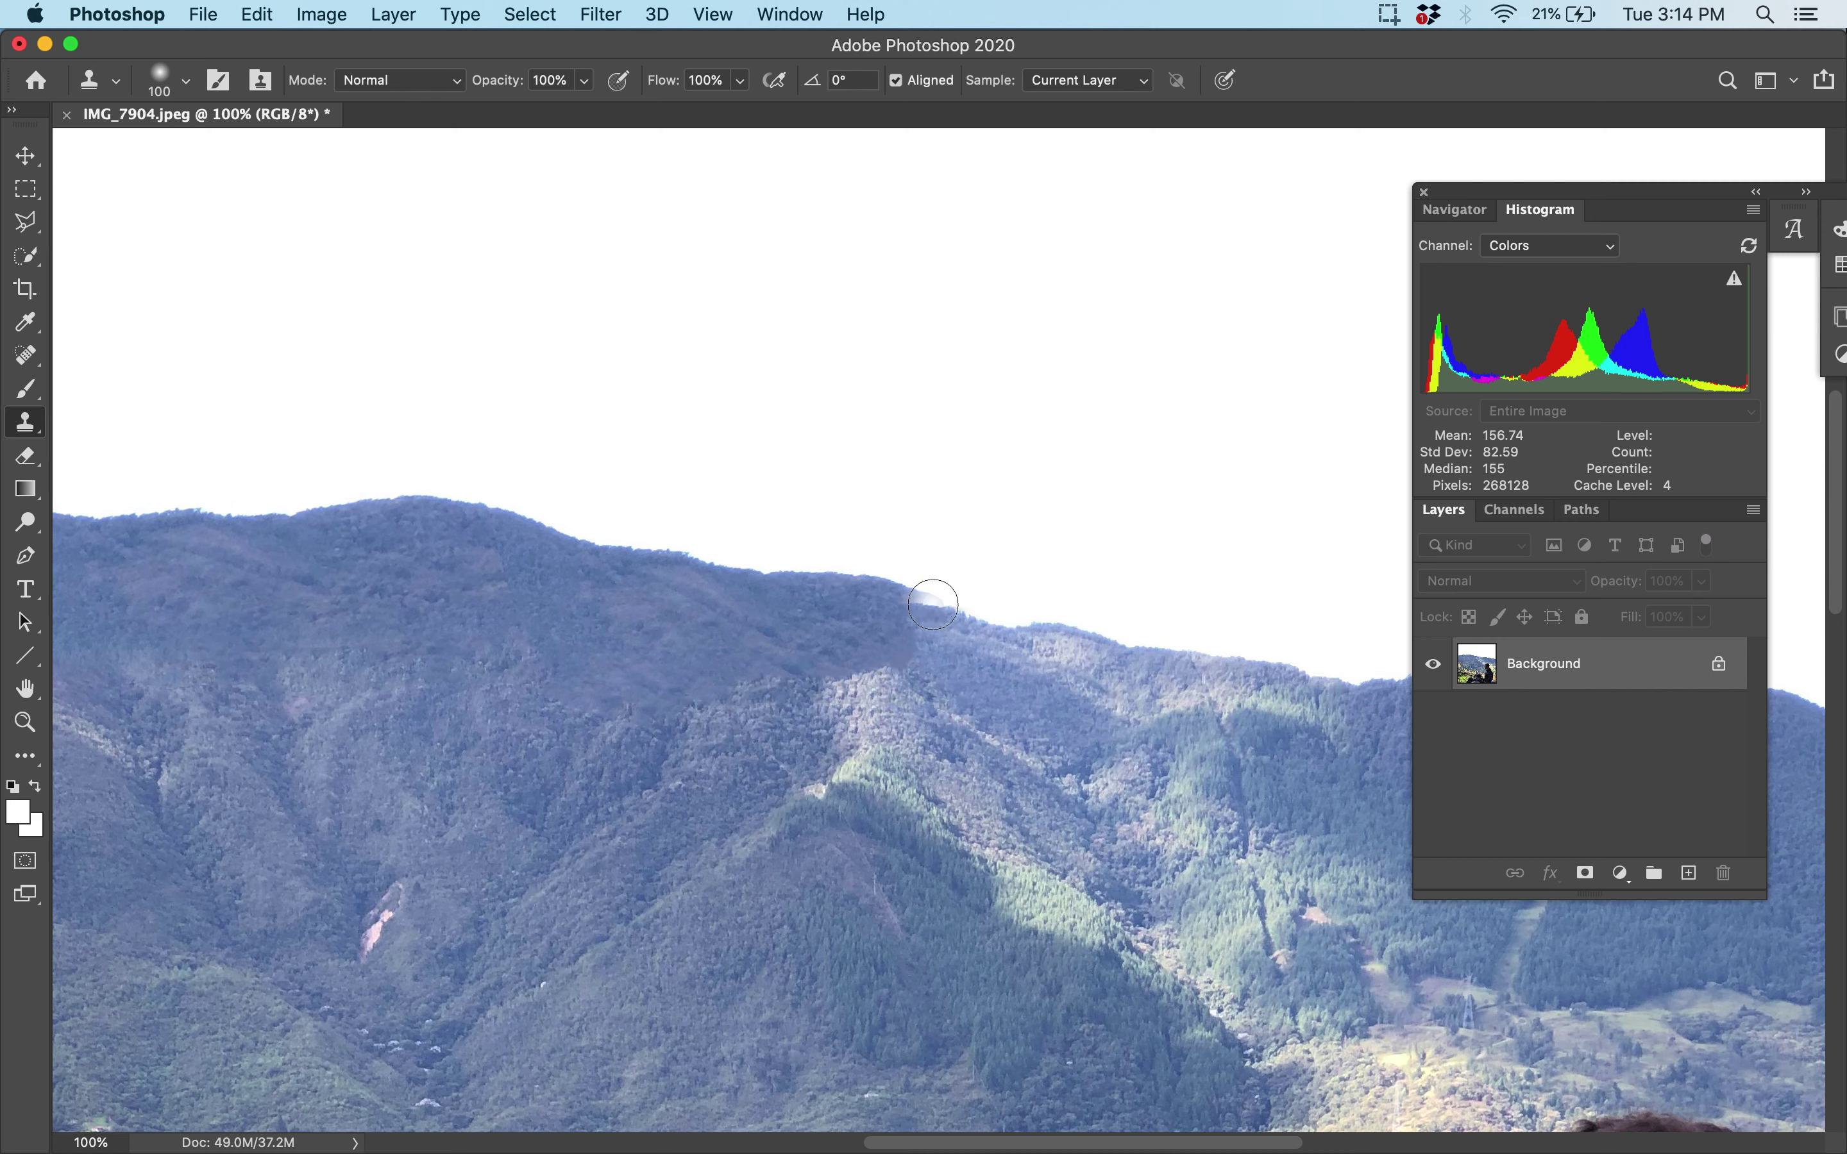
{"action": "left_click", "coordinate": [931, 595]}
{"action": "left_click", "coordinate": [926, 598]}
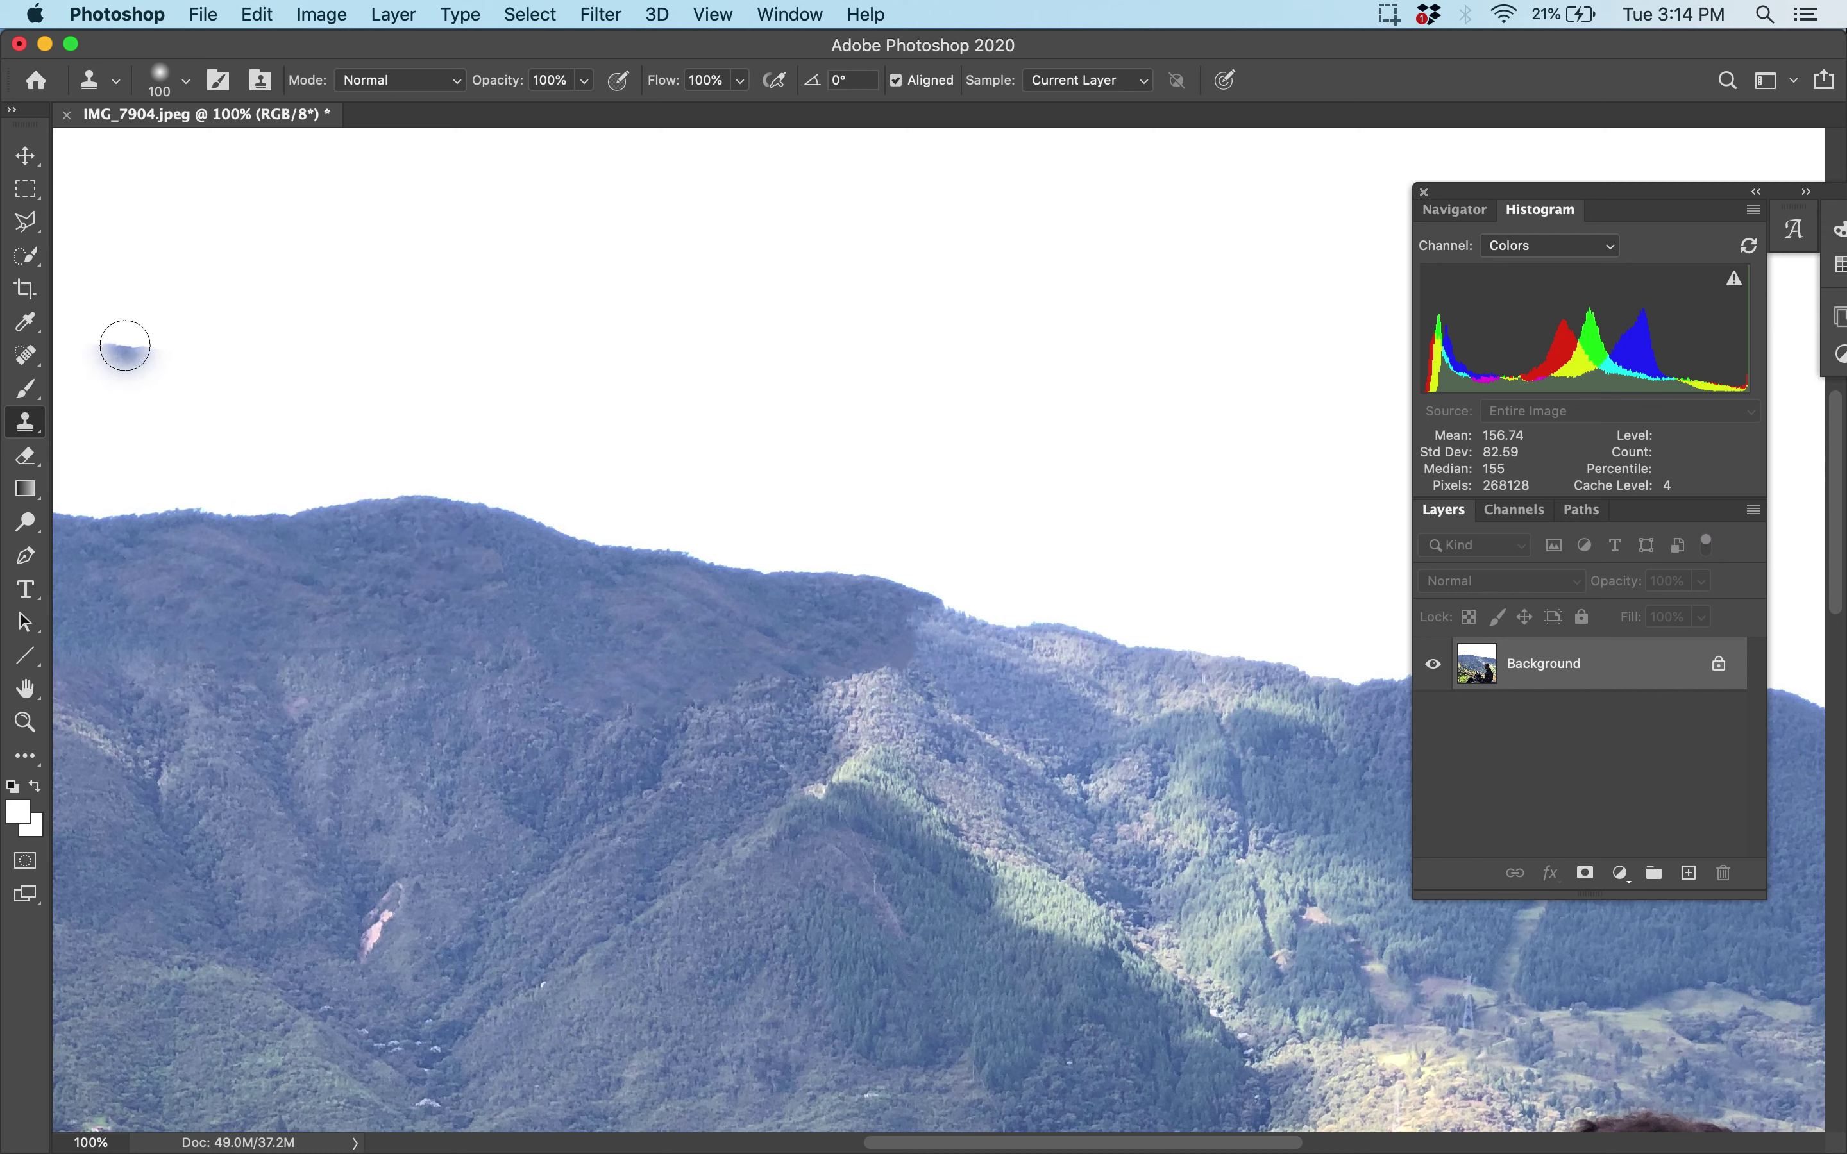
Switch back to the Spot Healing Brush Tool
{"action": "key", "text": "j"}
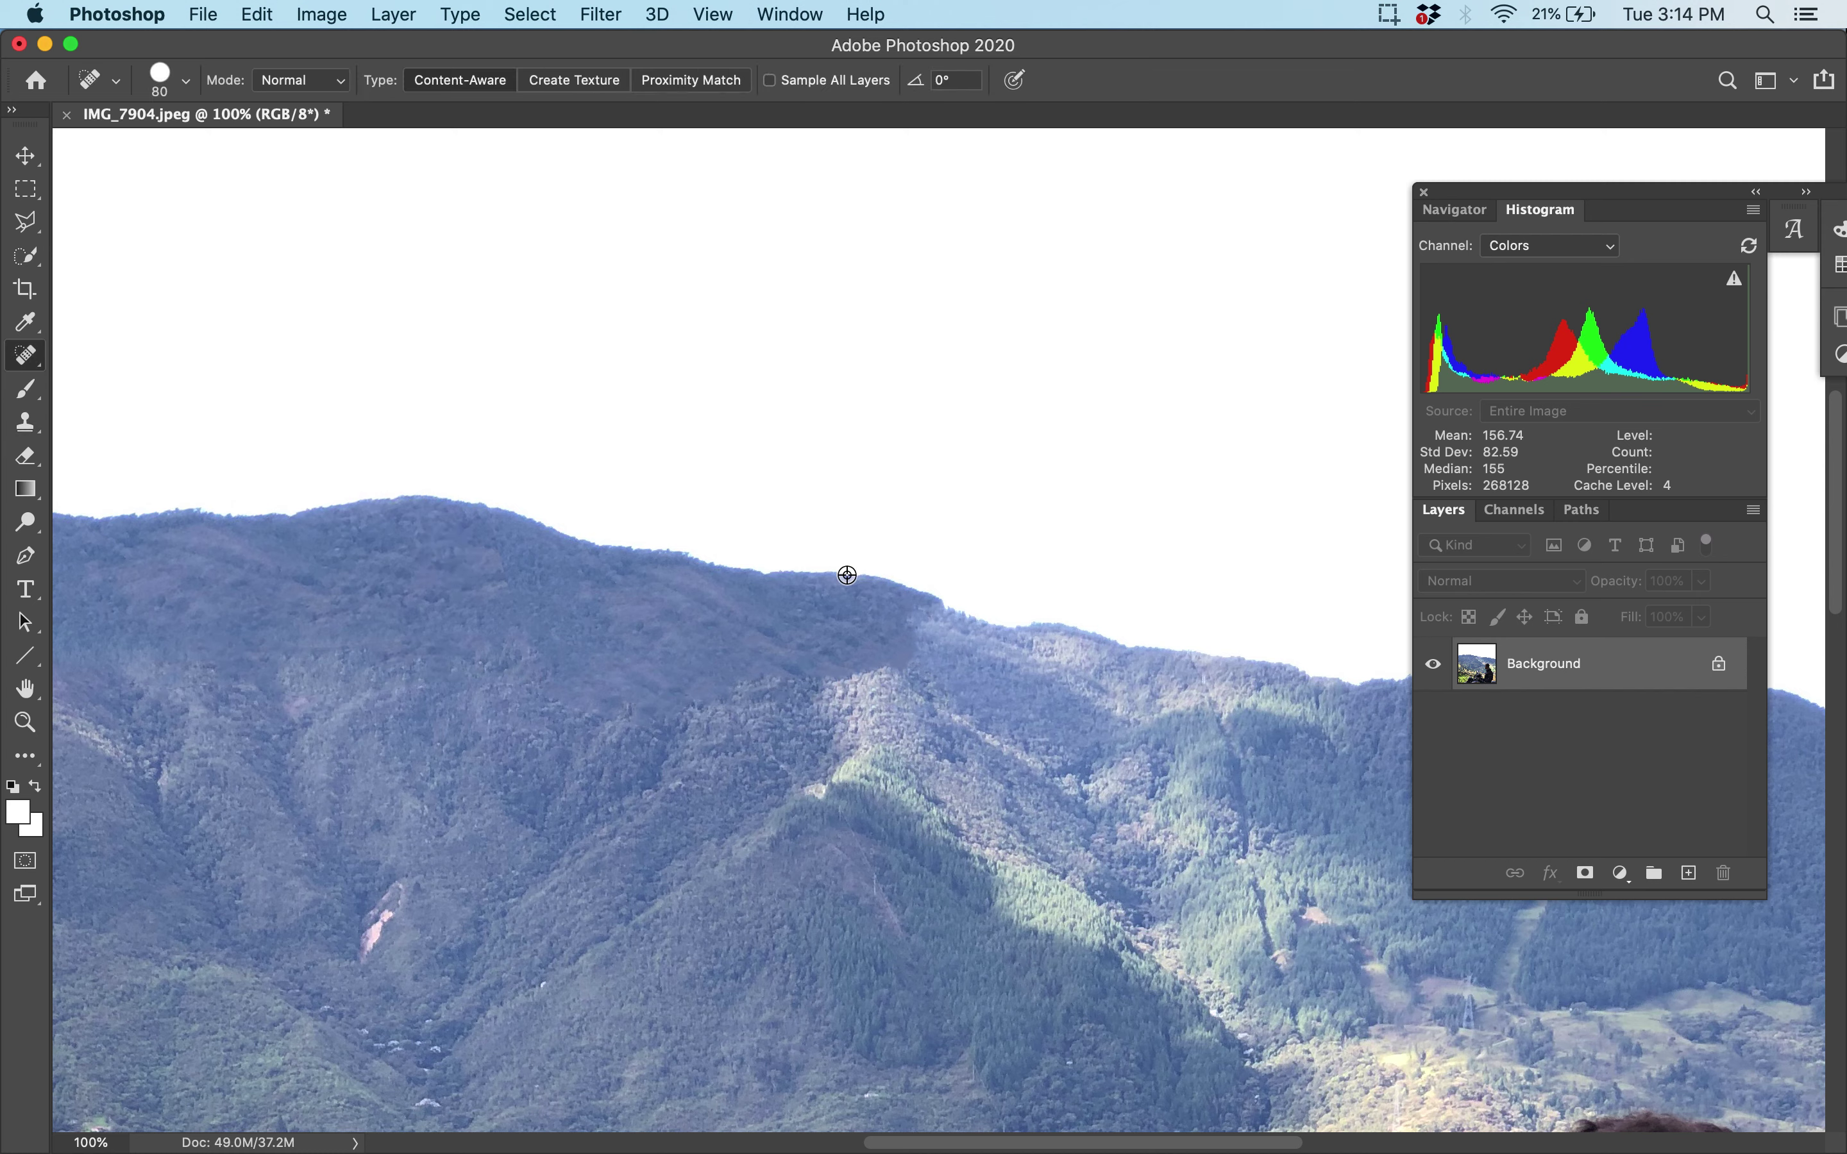
{"action": "key", "text": "Return"}
{"action": "right_click", "coordinate": [25, 359]}
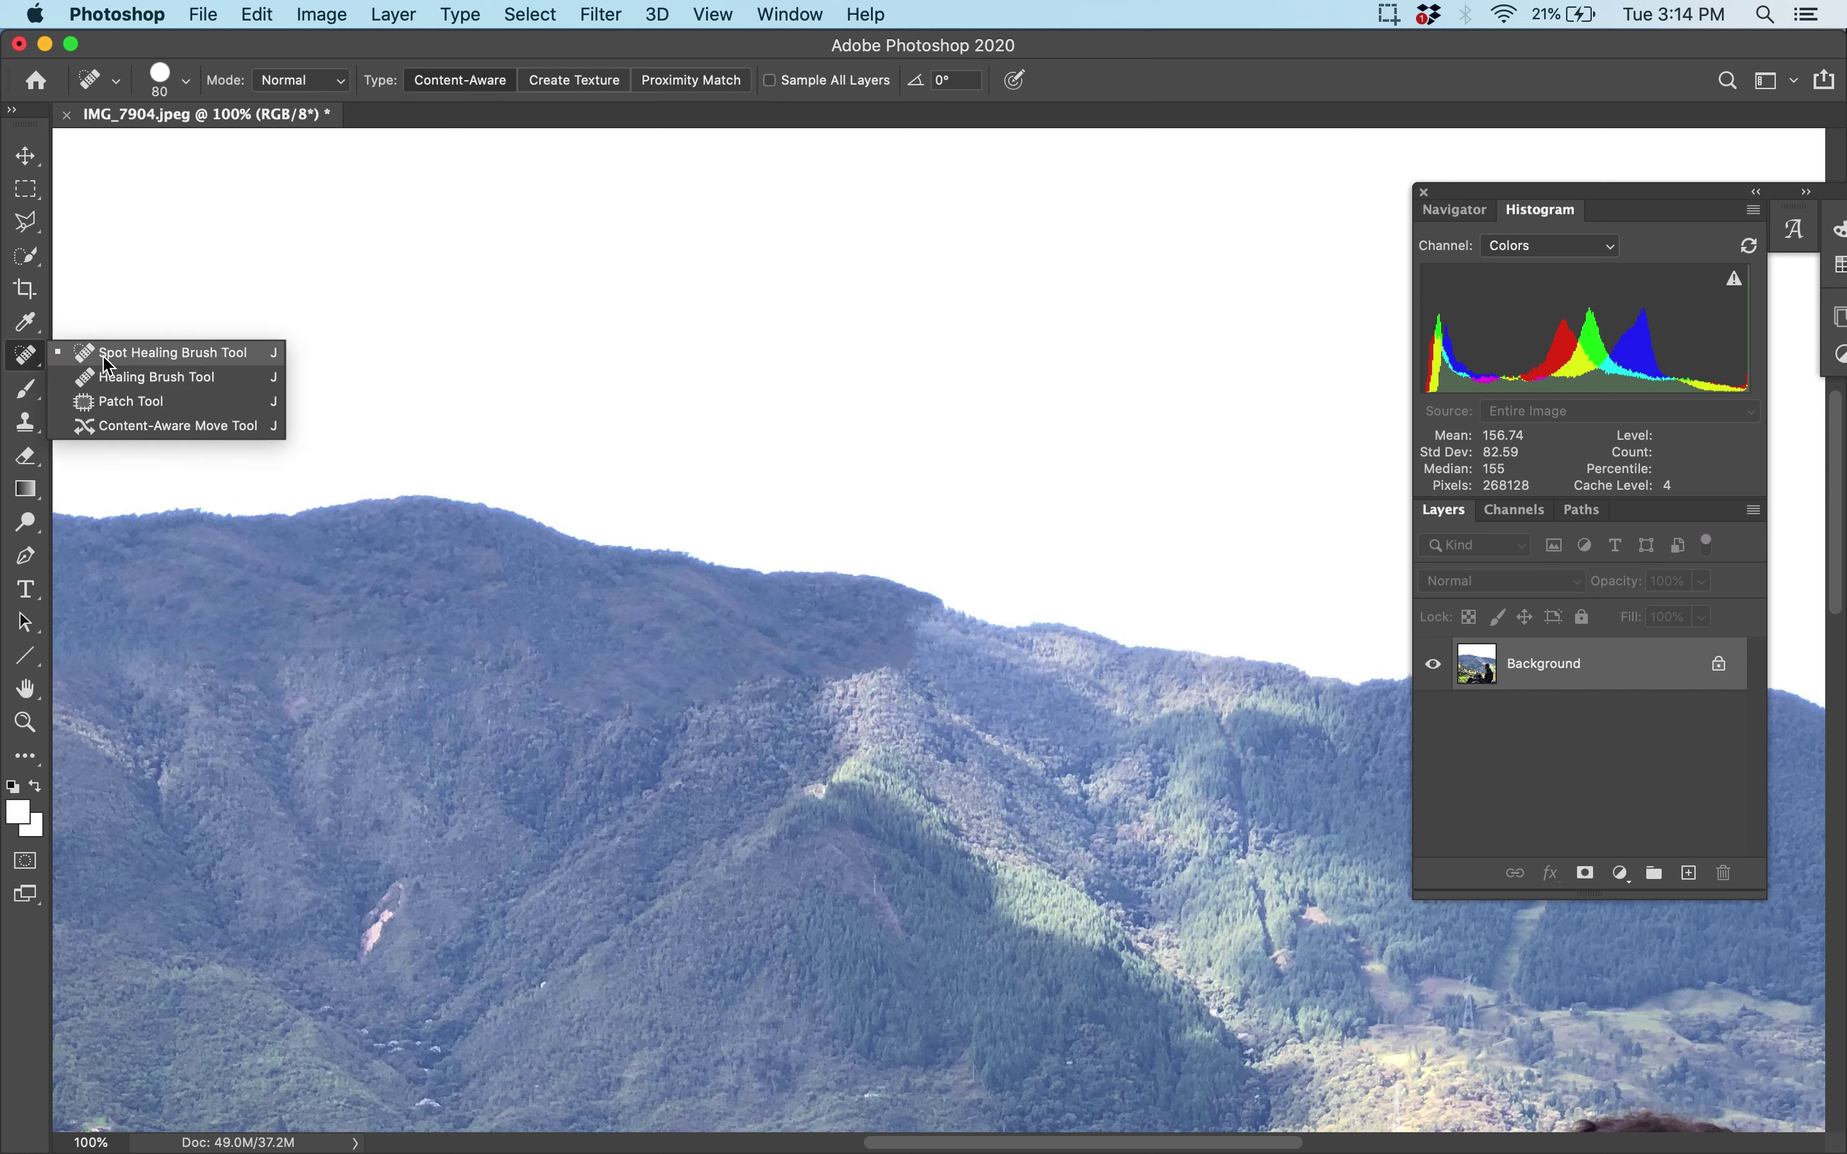
{"action": "left_click", "coordinate": [139, 354]}
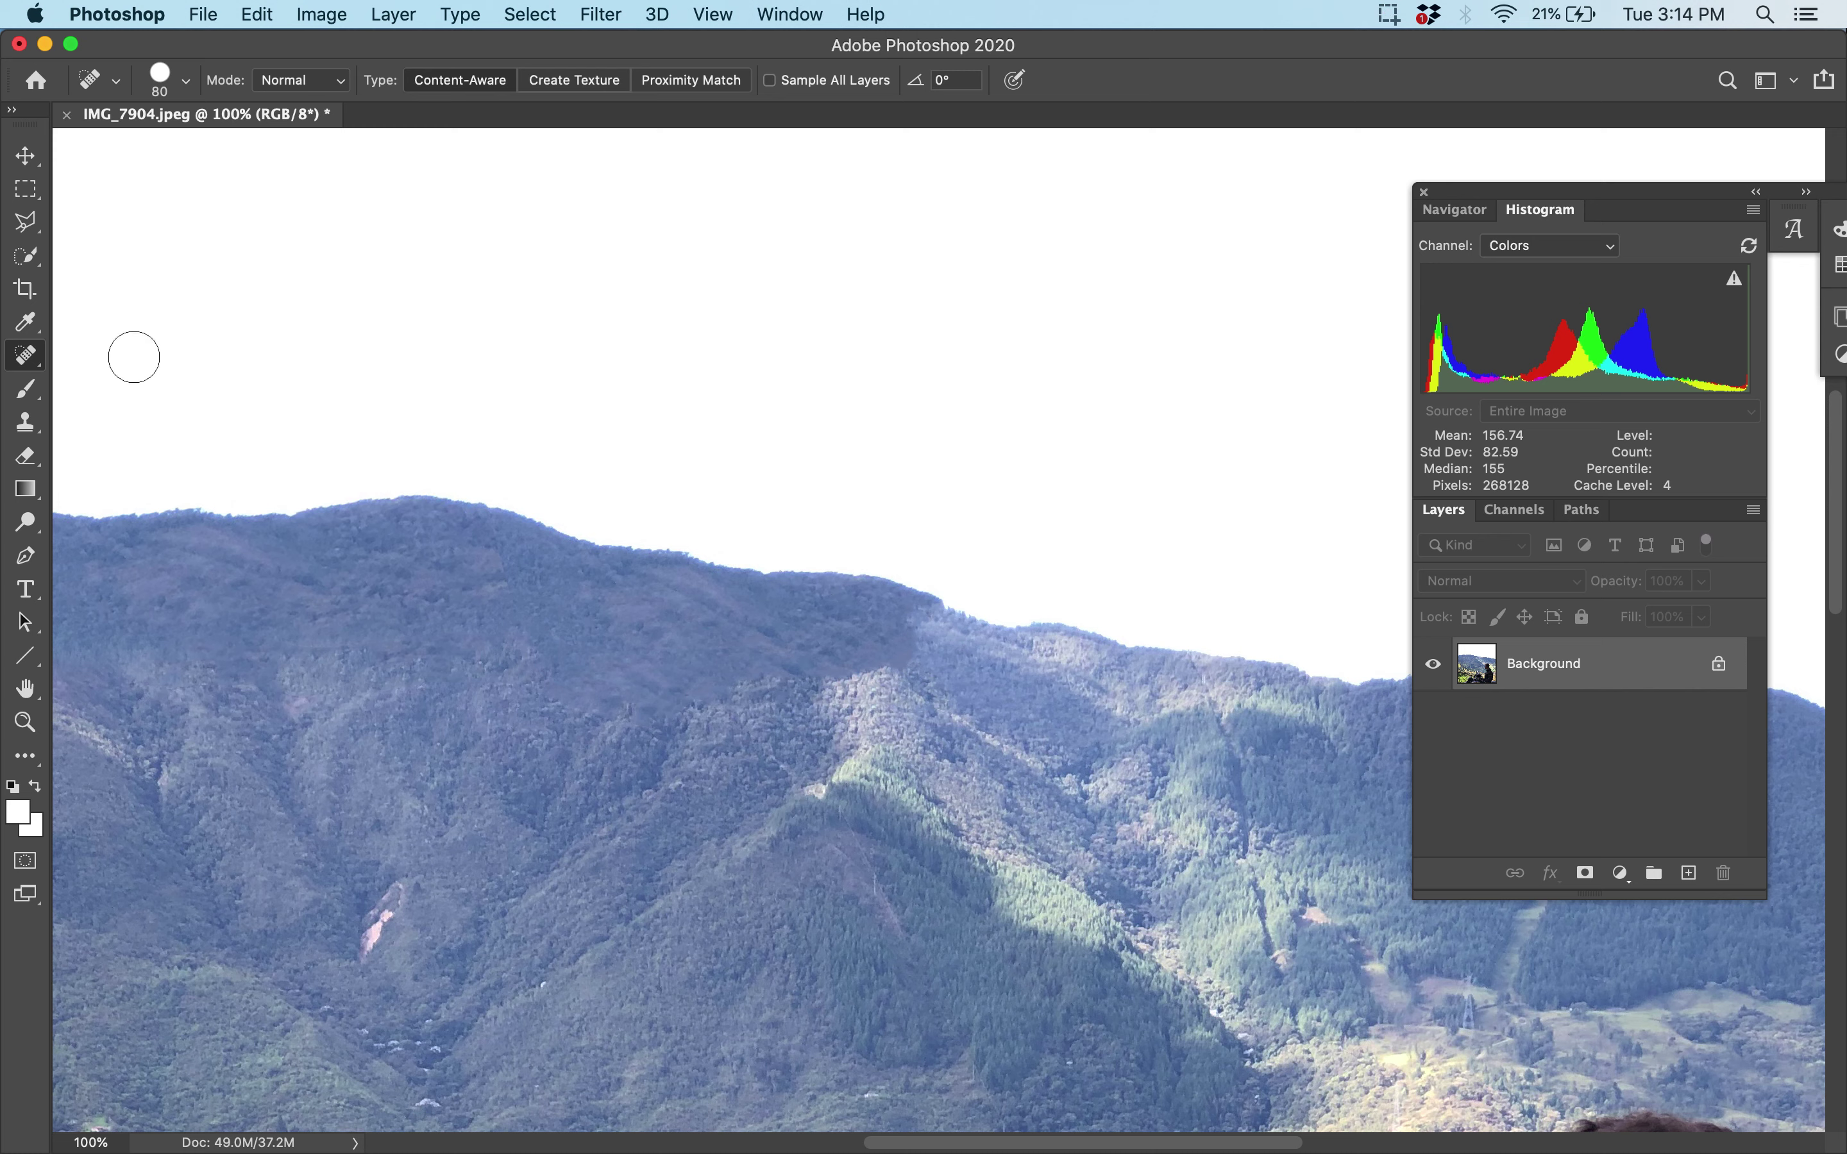
Lasso a small ridge piece and paste it onto a new layer
{"action": "right_click", "coordinate": [25, 189]}
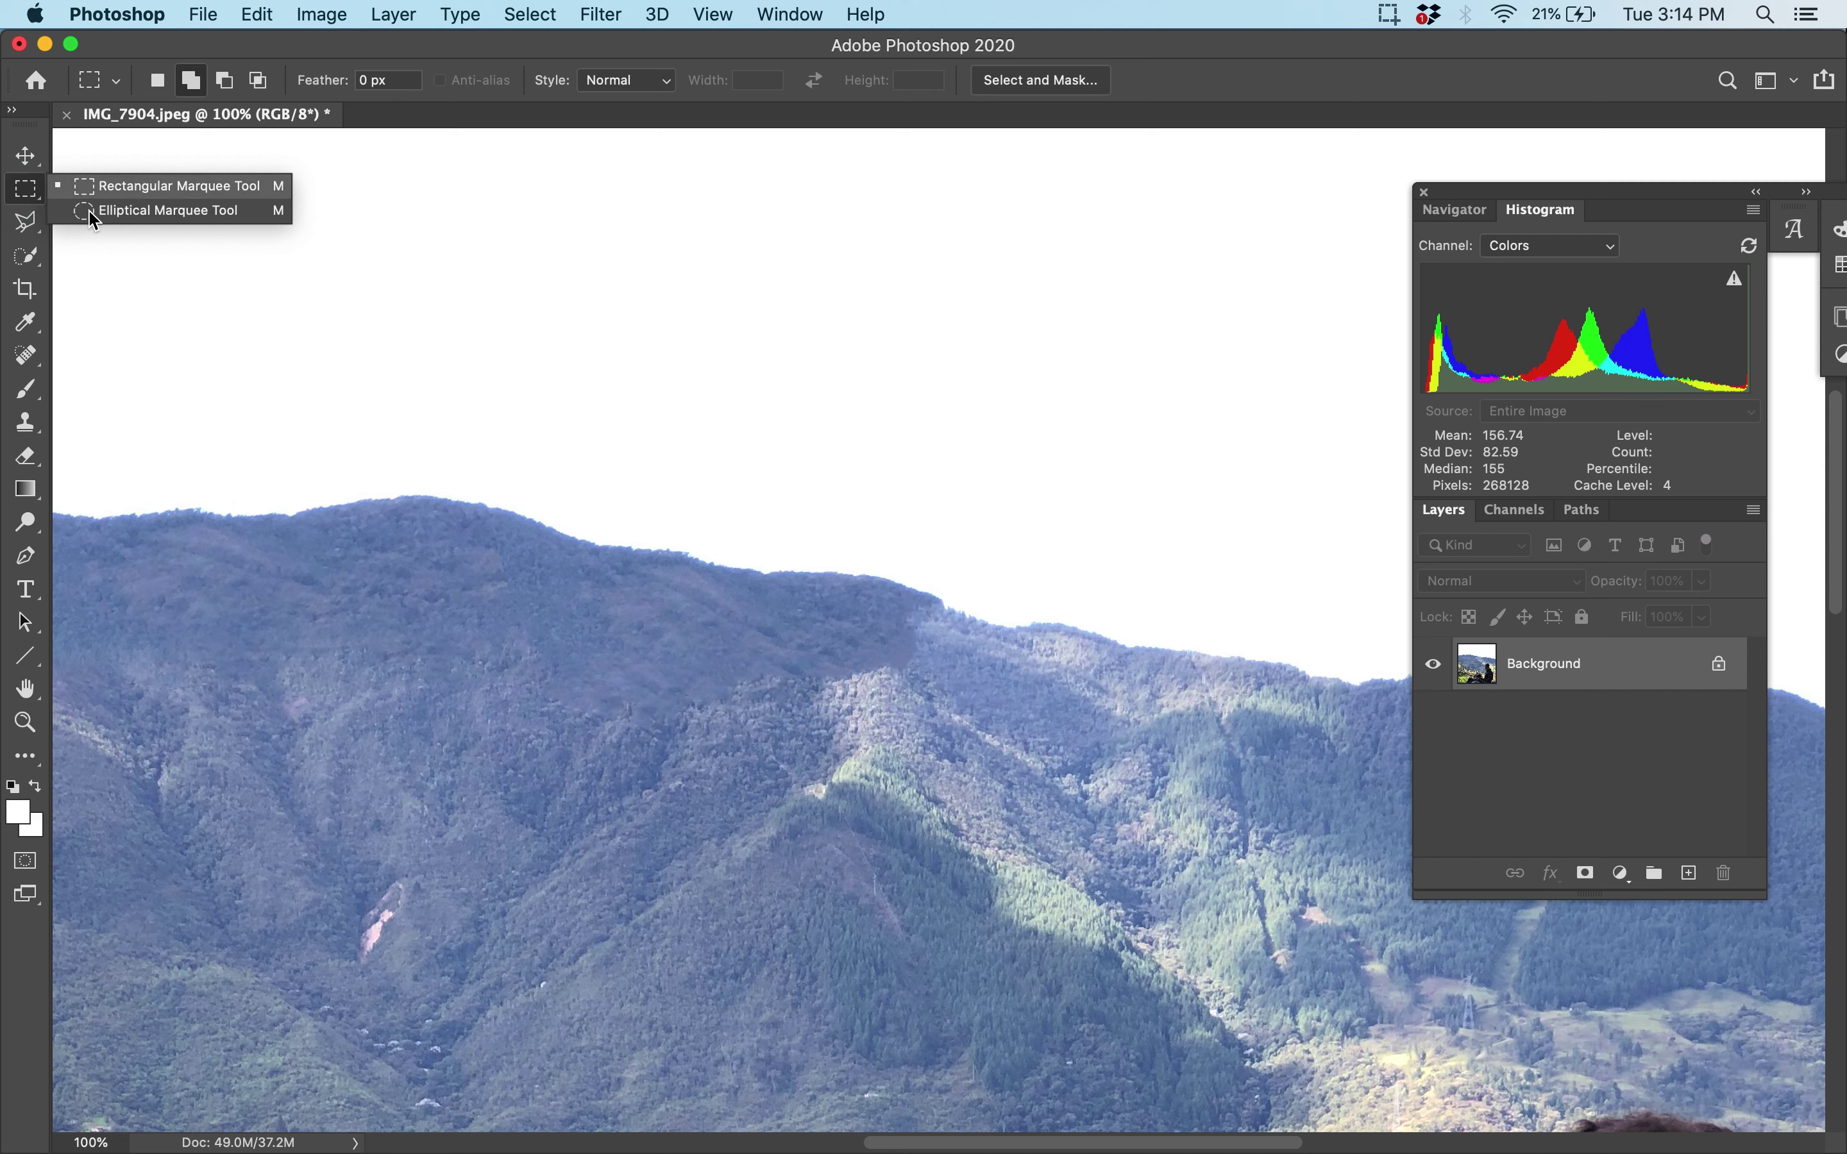
{"action": "left_click", "coordinate": [25, 221]}
{"action": "right_click", "coordinate": [27, 225]}
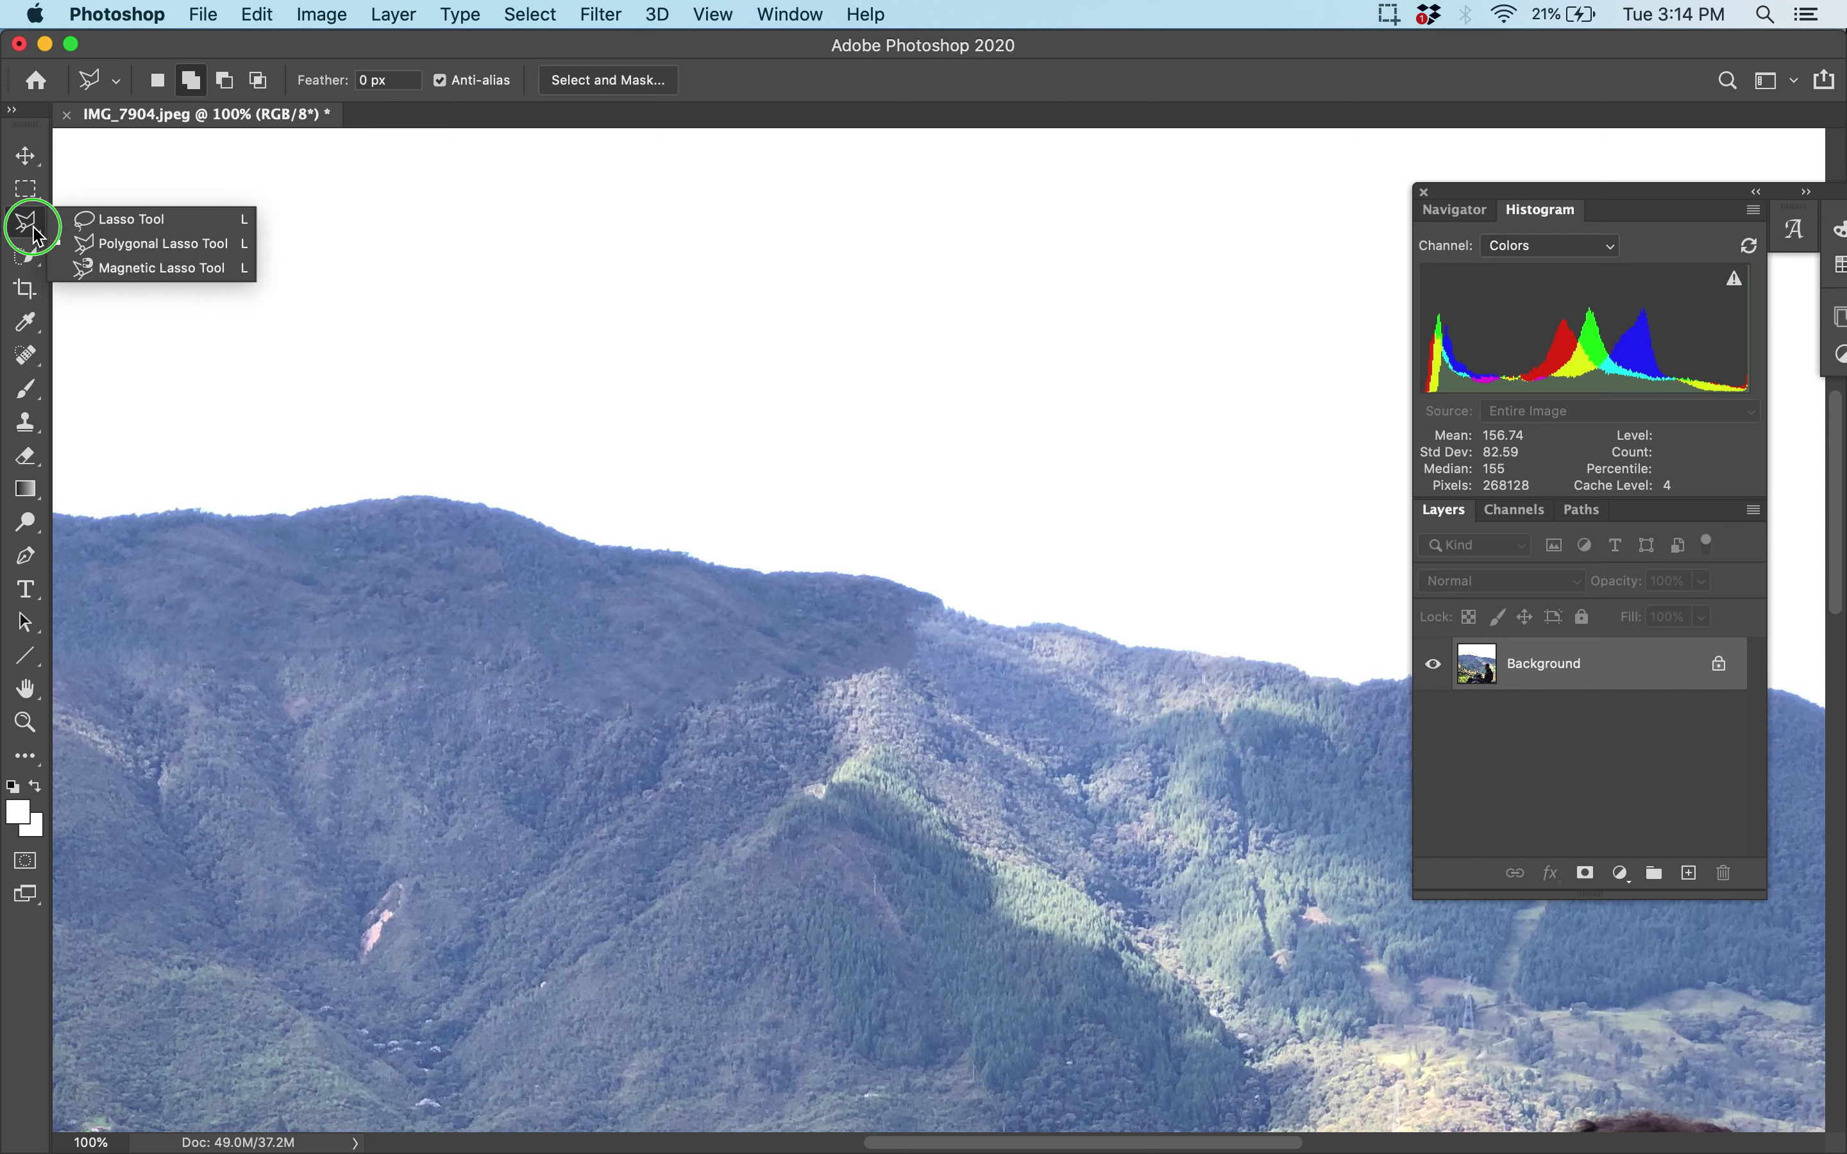
{"action": "left_click", "coordinate": [151, 227]}
{"action": "mouse_move", "coordinate": [904, 566]}
{"action": "left_mouse_down"}
{"action": "mouse_move", "coordinate": [801, 554]}
{"action": "mouse_move", "coordinate": [762, 594]}
{"action": "mouse_move", "coordinate": [823, 623]}
{"action": "mouse_move", "coordinate": [916, 585]}
{"action": "left_mouse_up"}
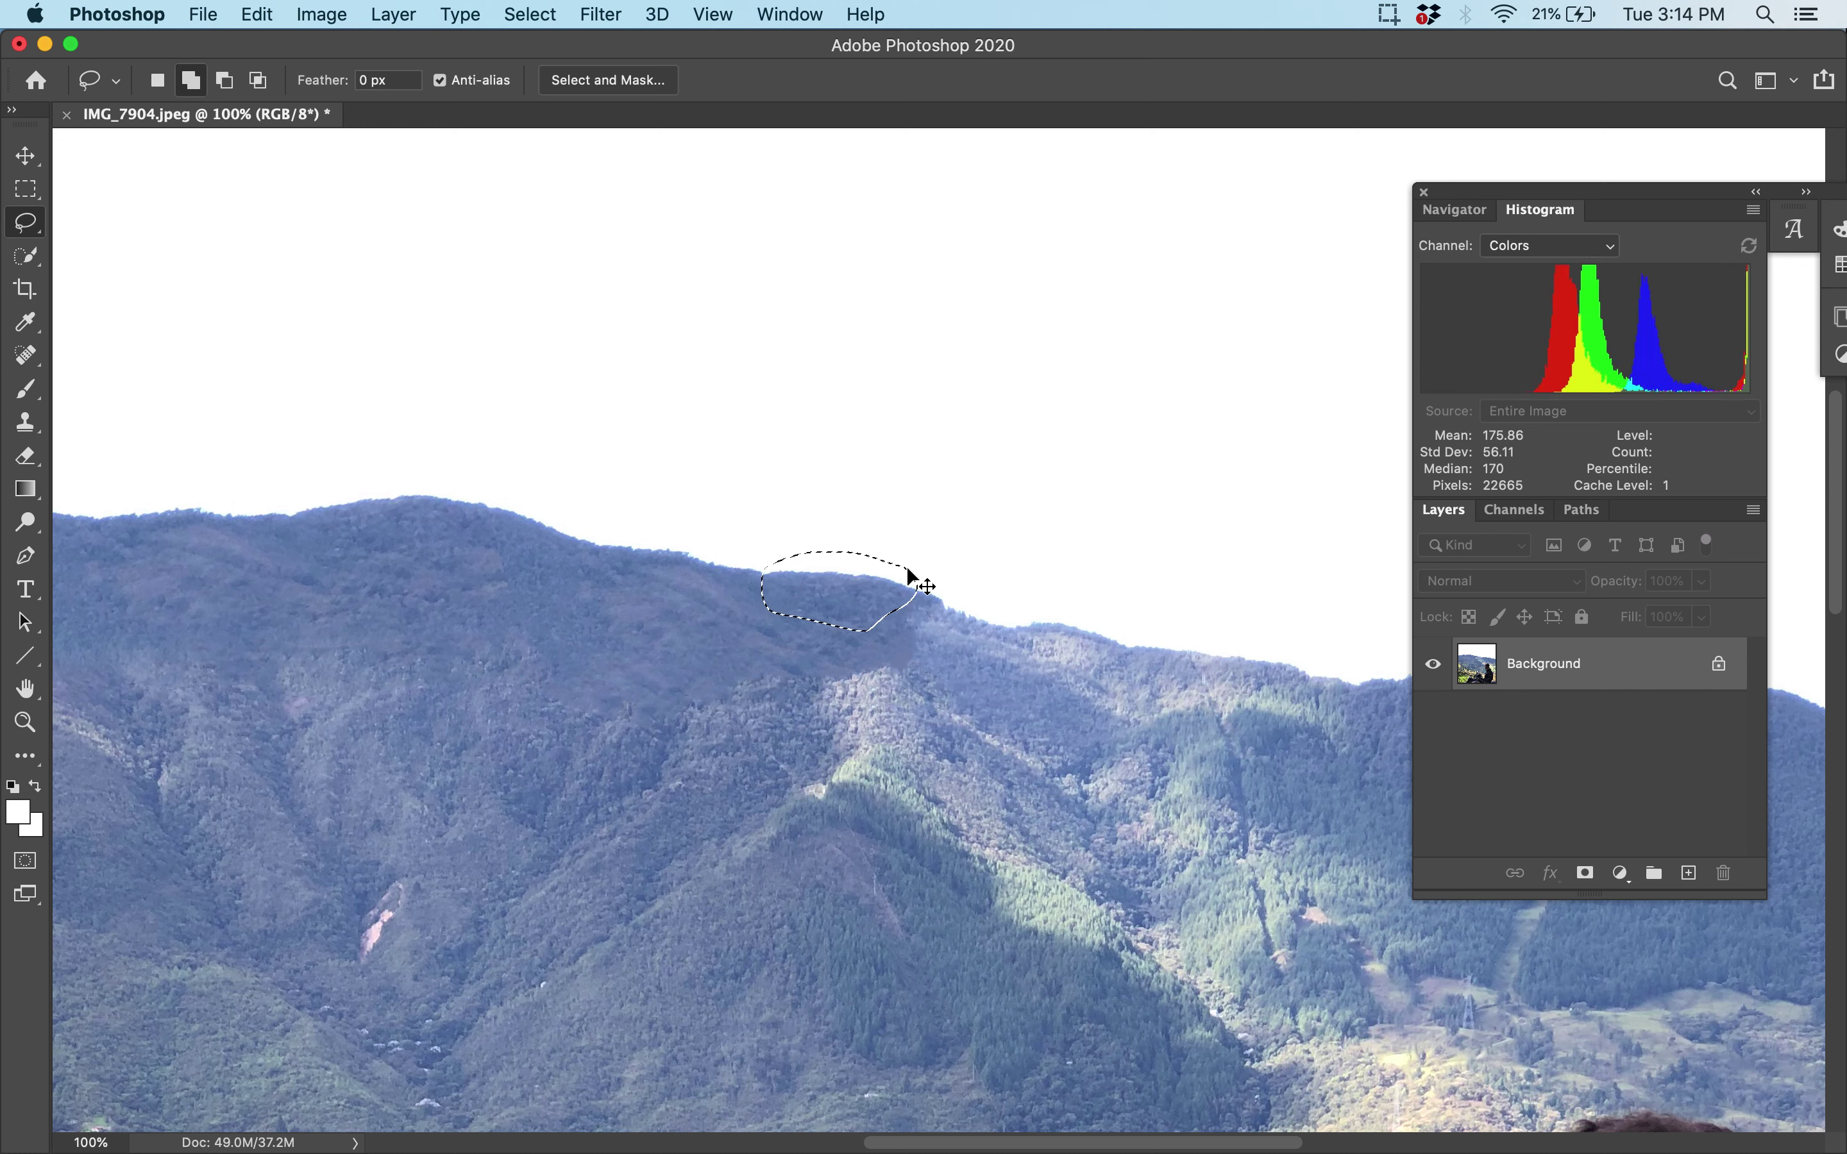
{"action": "left_click", "coordinate": [908, 571]}
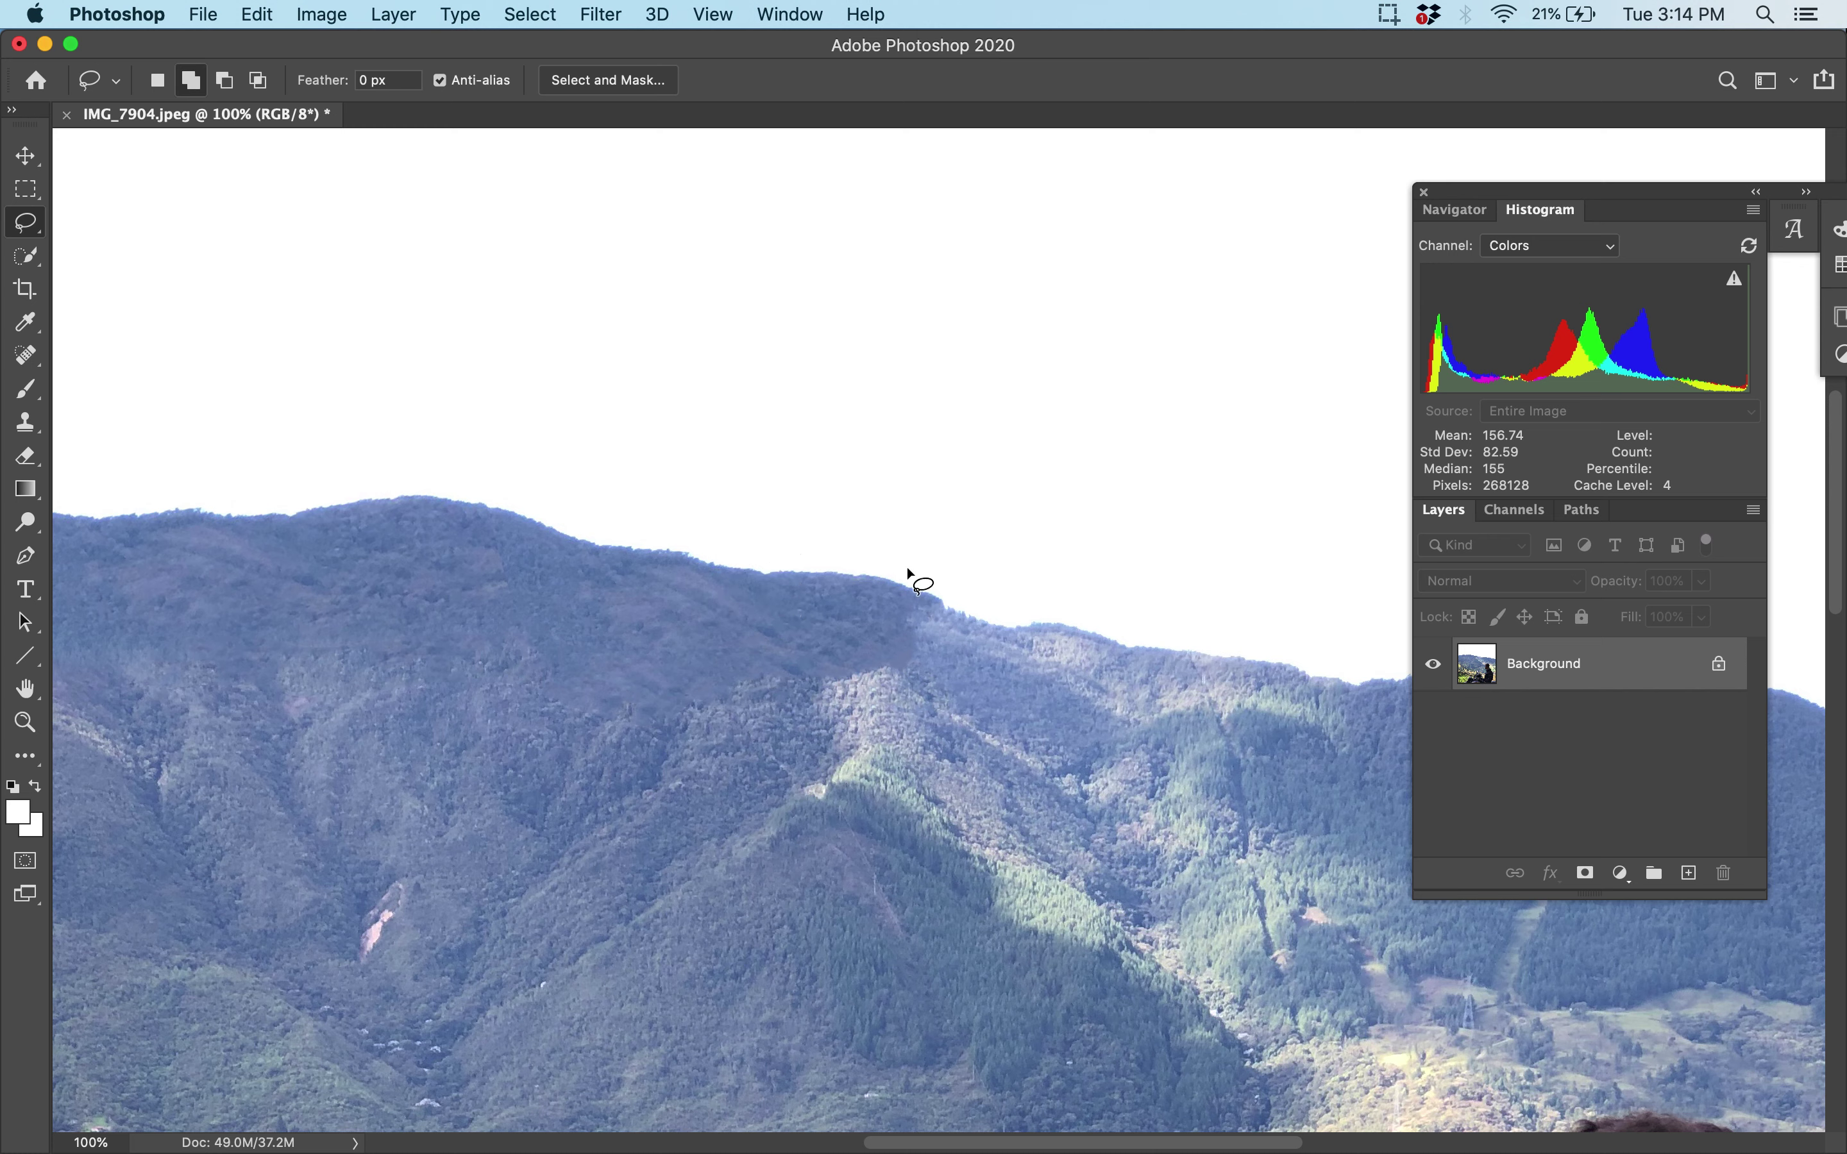
{"action": "key", "text": "super+v"}
Rotate the pasted piece about 9° and position it on the skyline
{"action": "key", "text": "super+t"}
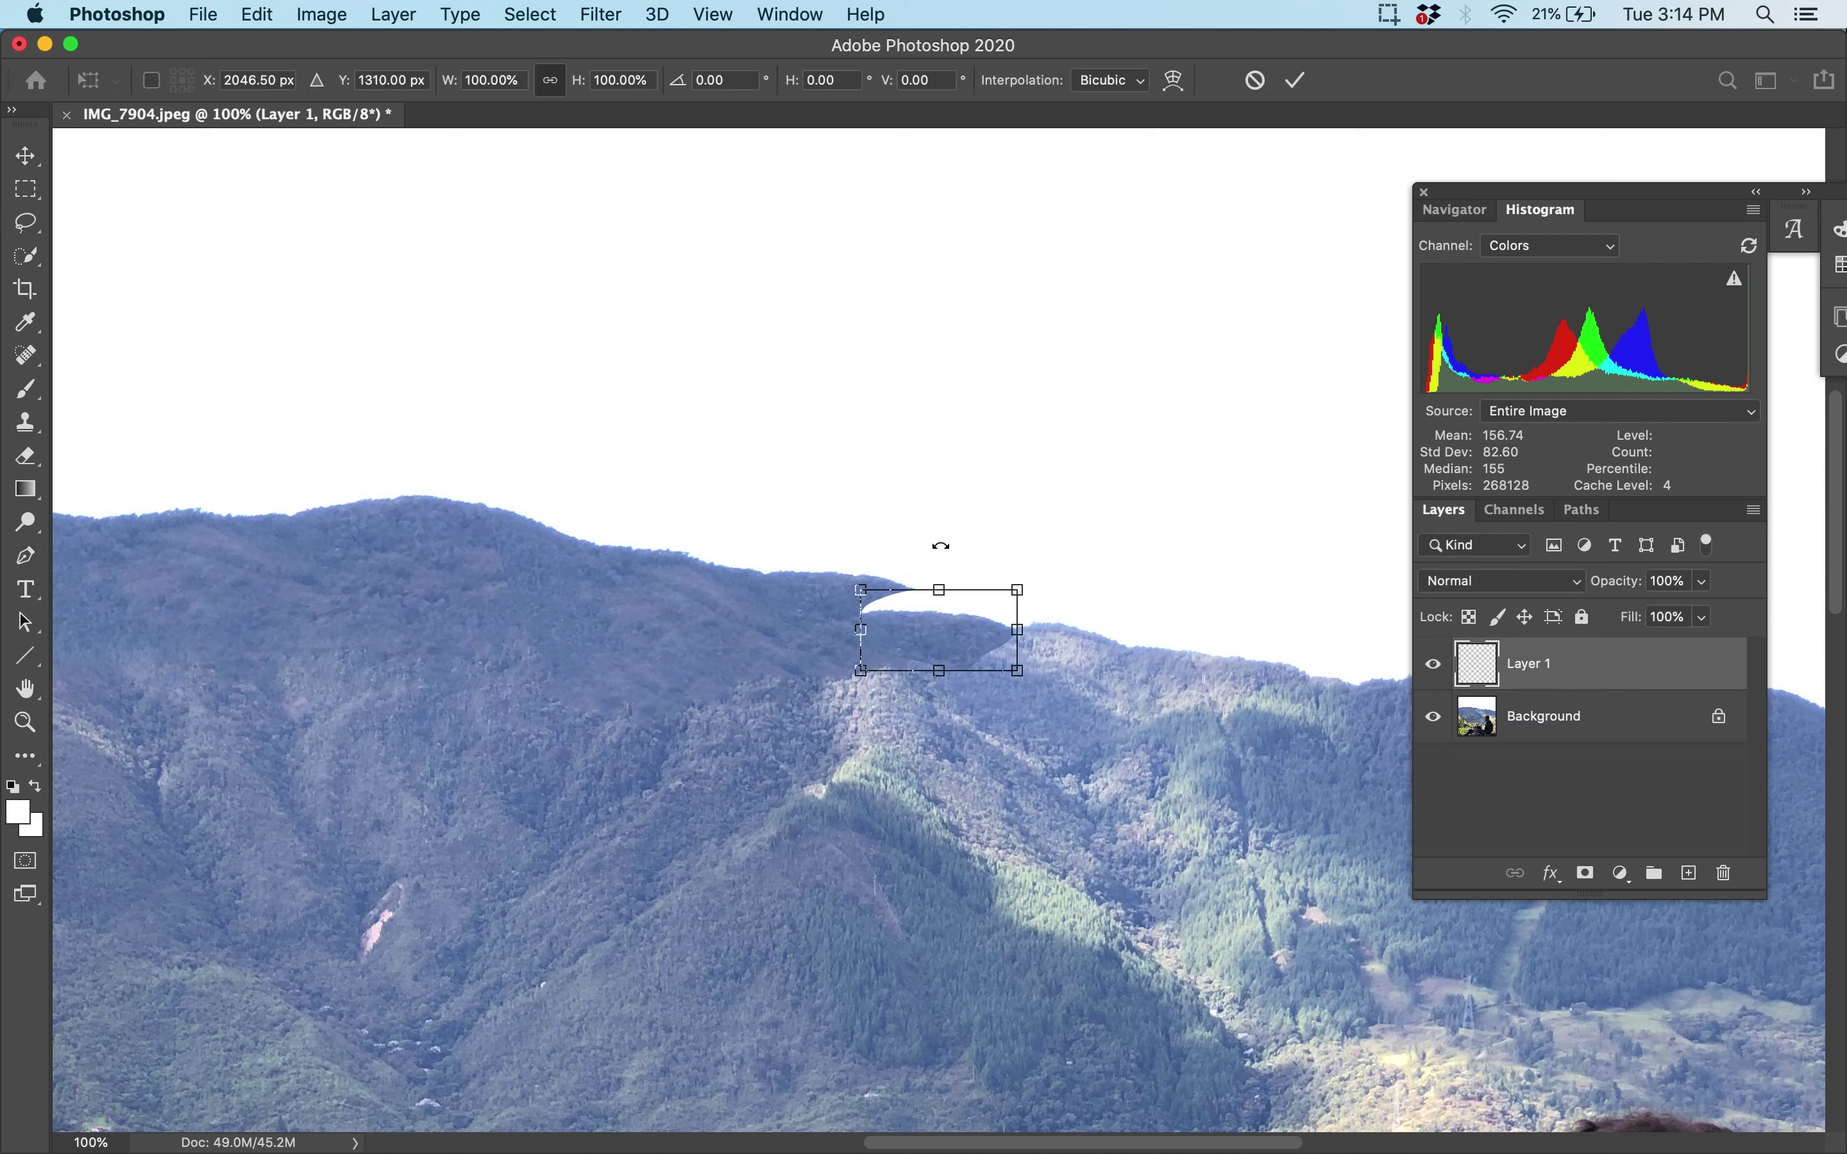
{"action": "left_click_drag", "start_coordinate": [955, 536], "coordinate": [973, 537]}
{"action": "left_click_drag", "start_coordinate": [953, 660], "coordinate": [891, 621]}
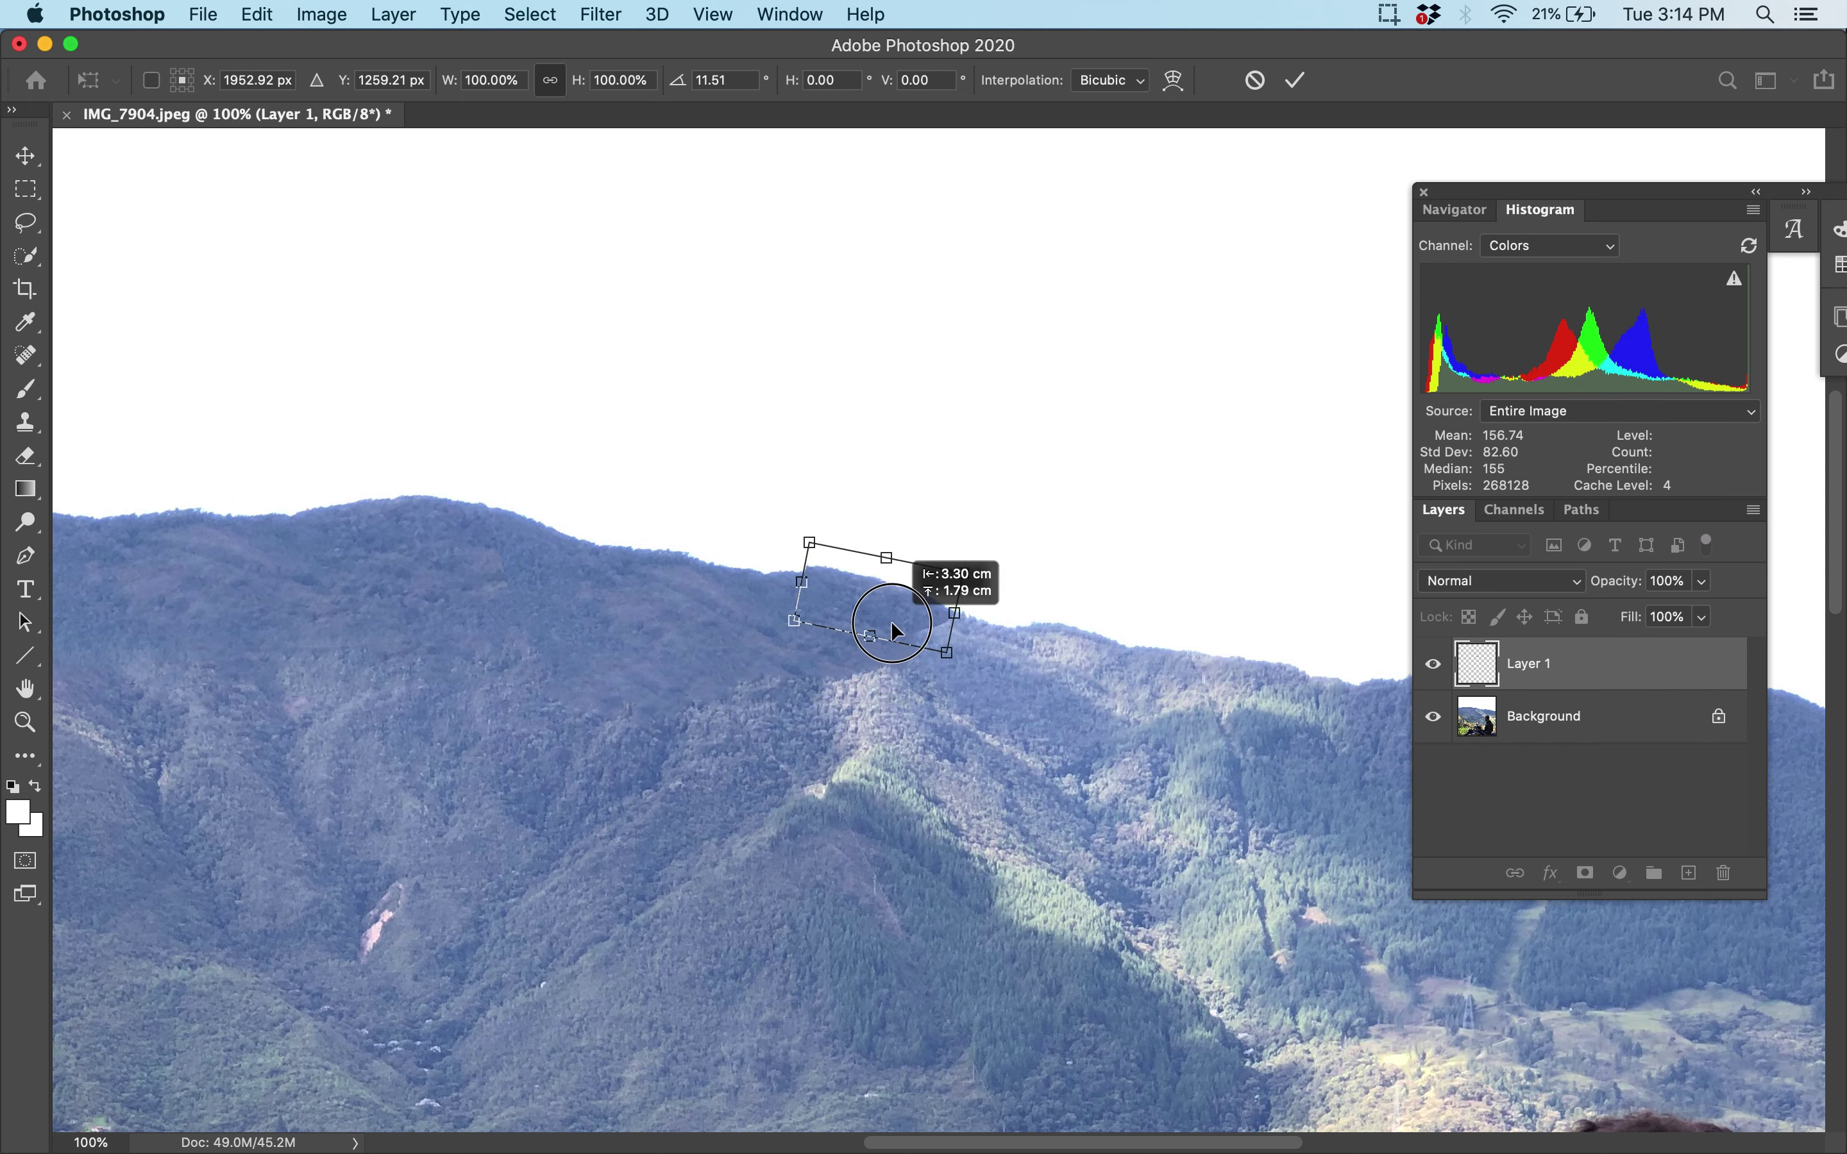
{"action": "left_click_drag", "start_coordinate": [1009, 536], "coordinate": [995, 522]}
{"action": "left_click_drag", "start_coordinate": [907, 632], "coordinate": [878, 636]}
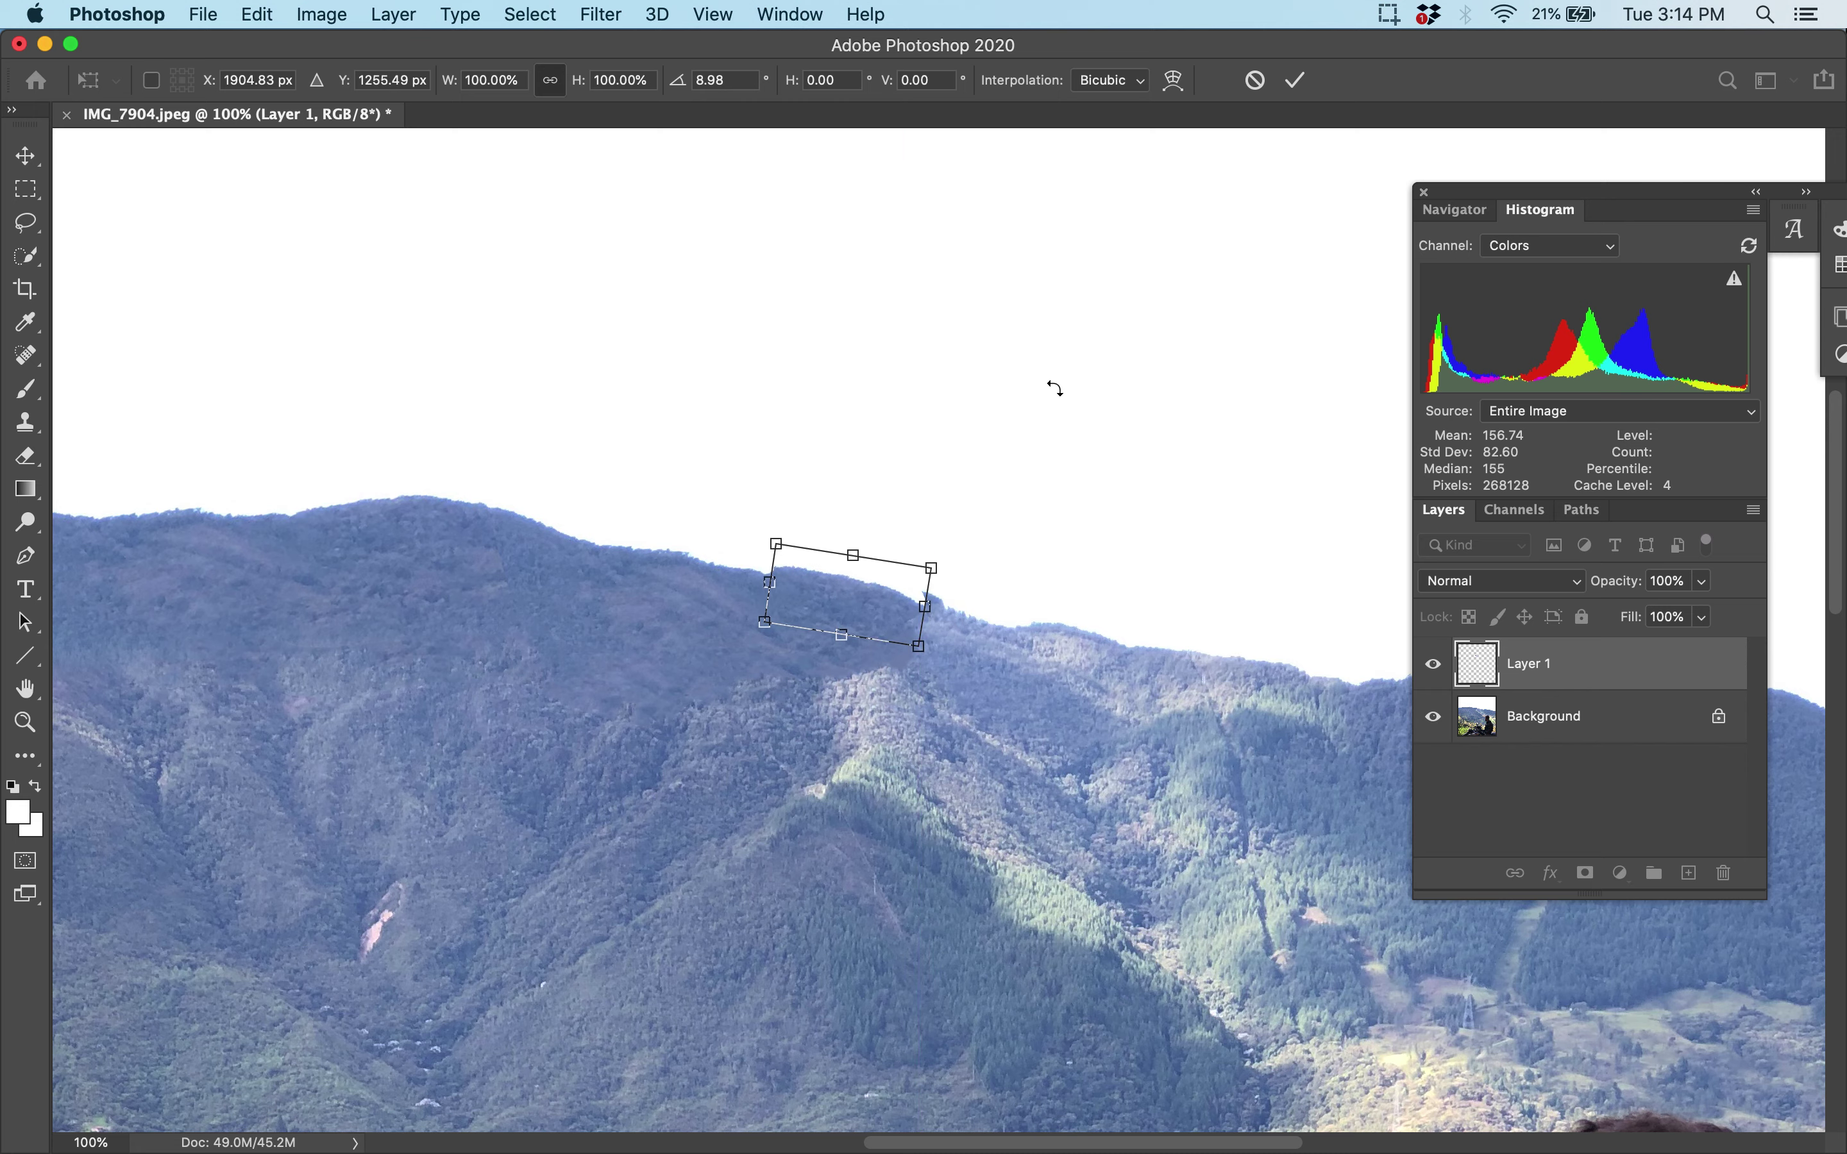
{"action": "key", "text": "Return"}
Merge the patch into the background and open the Camera Raw filter
{"action": "key", "text": "super+e"}
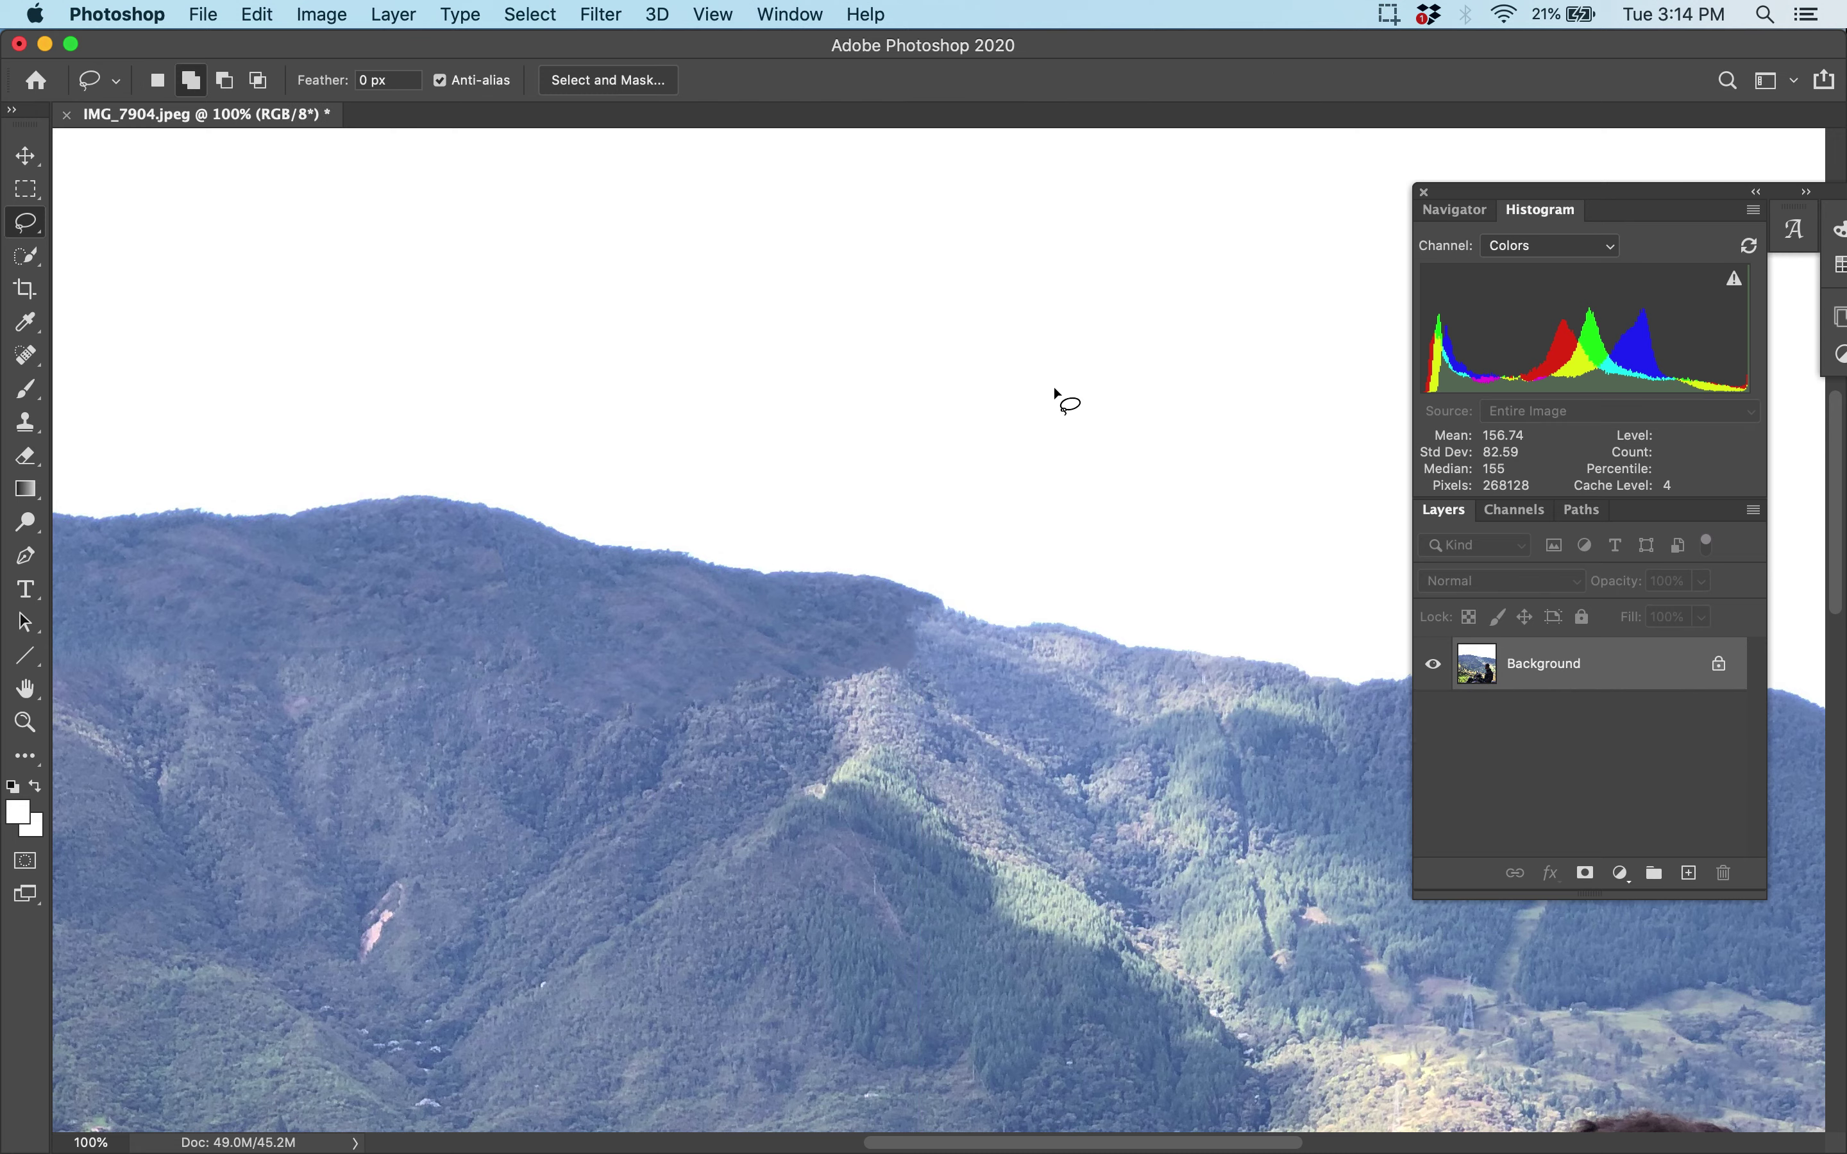
{"action": "key", "text": "super+h"}
{"action": "key", "text": "super+minus"}
{"action": "key", "text": "super+minus"}
{"action": "key", "text": "super+minus"}
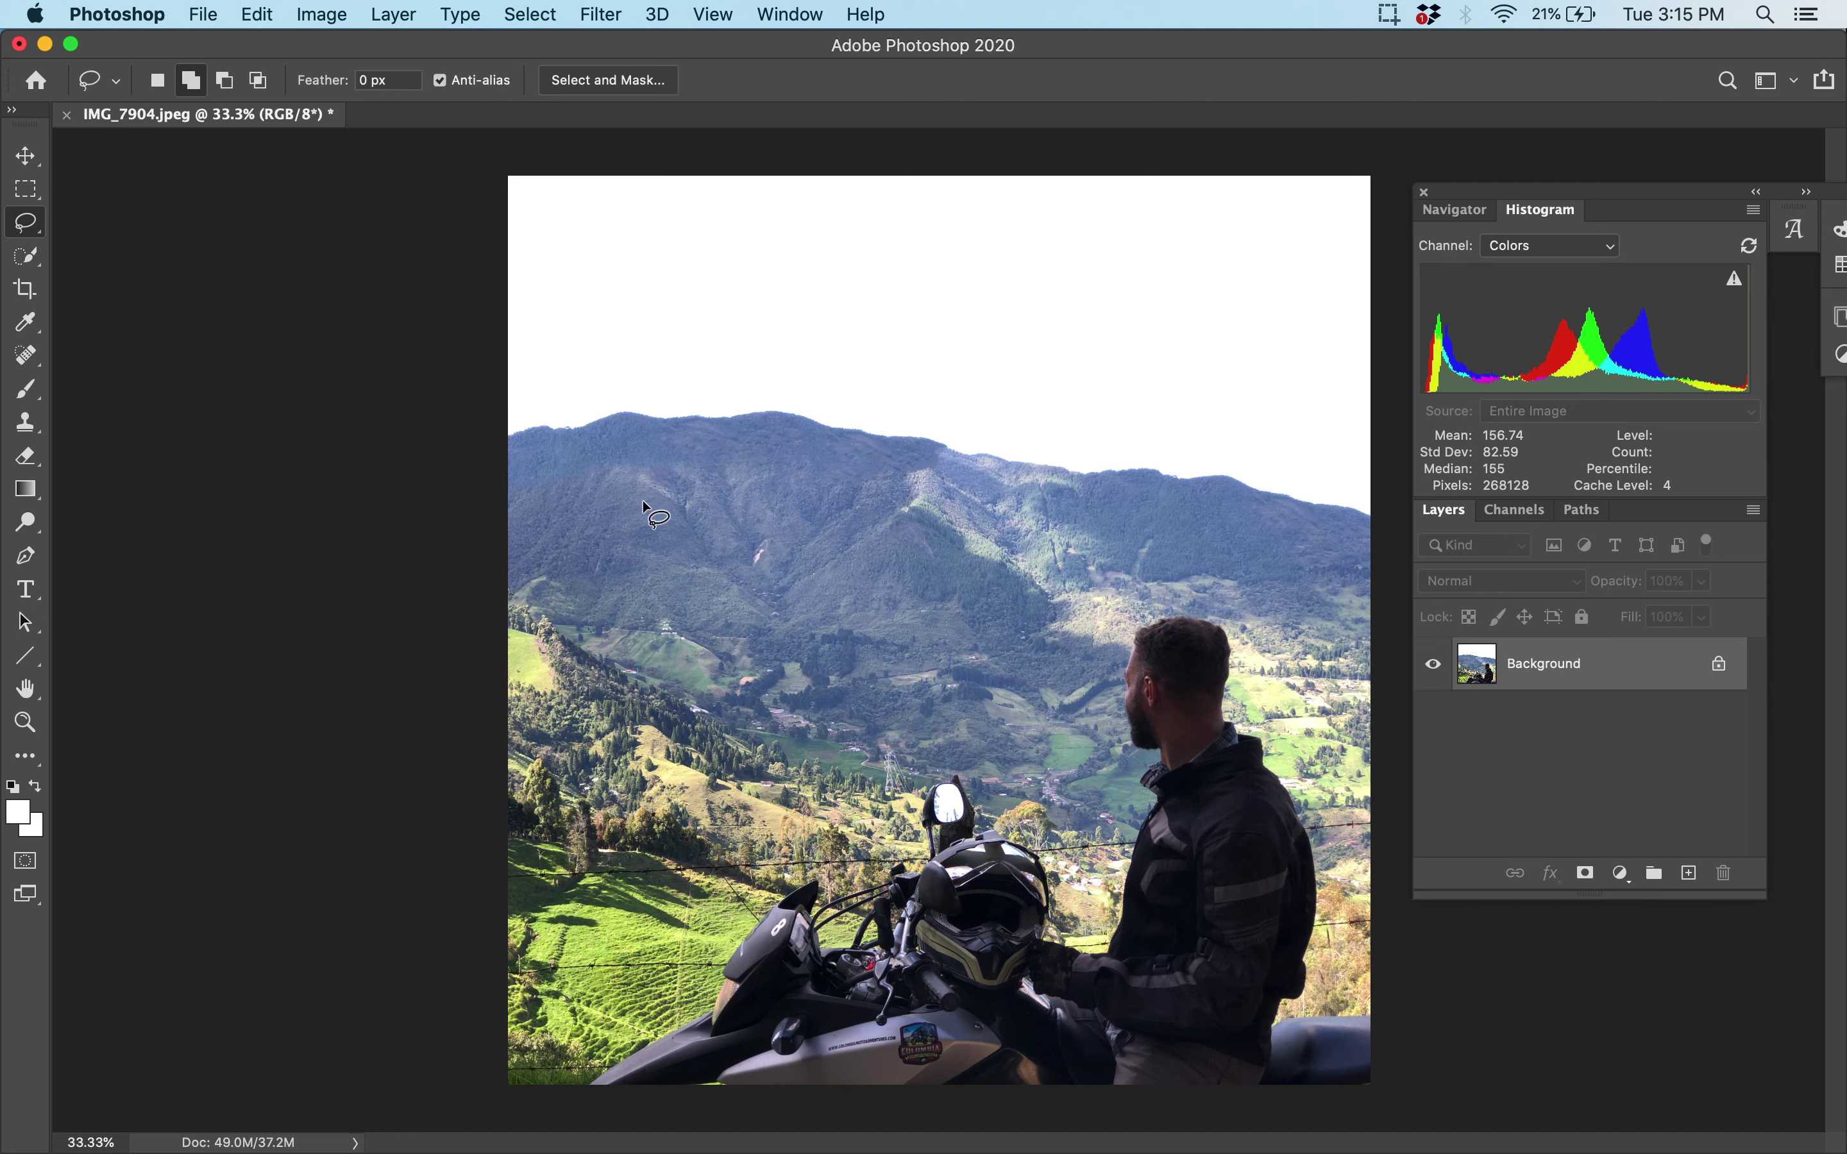
{"action": "left_click", "coordinate": [601, 14]}
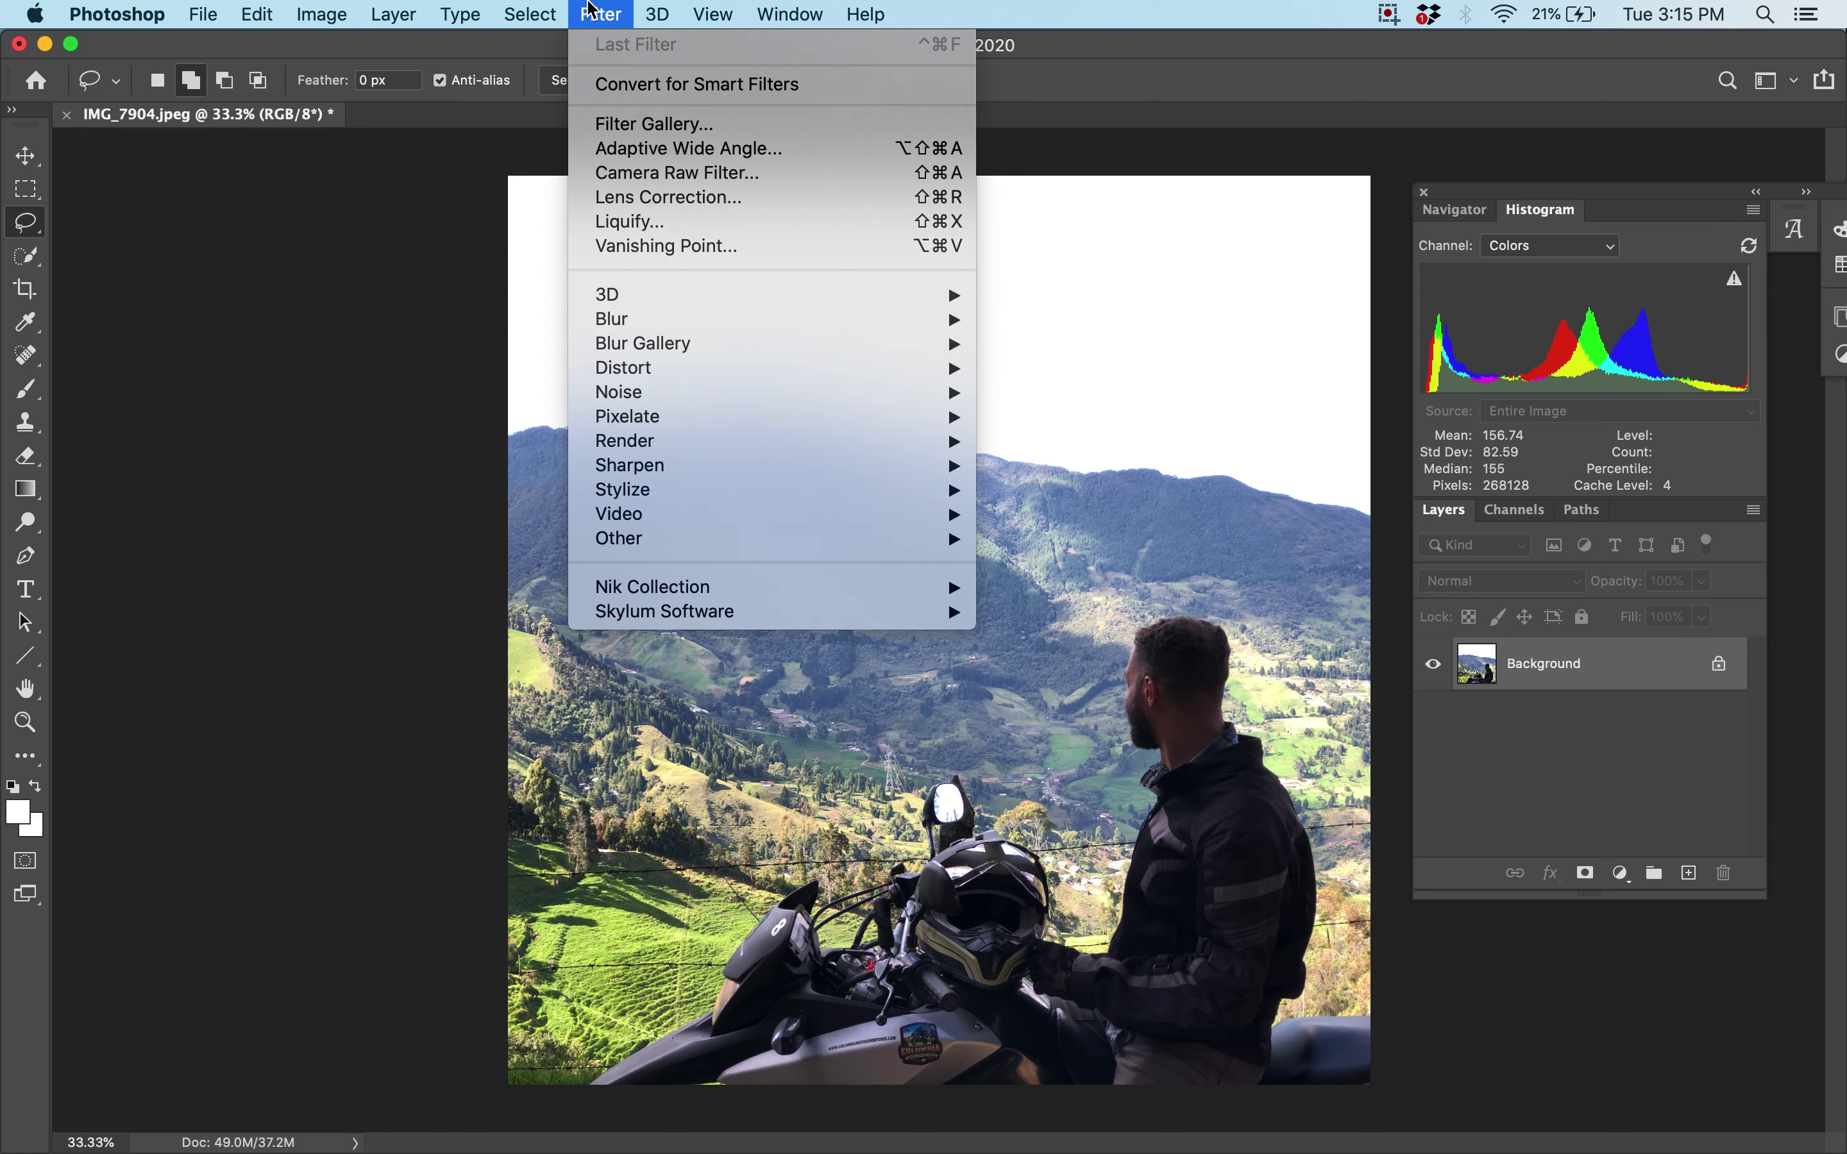
{"action": "left_click", "coordinate": [660, 180]}
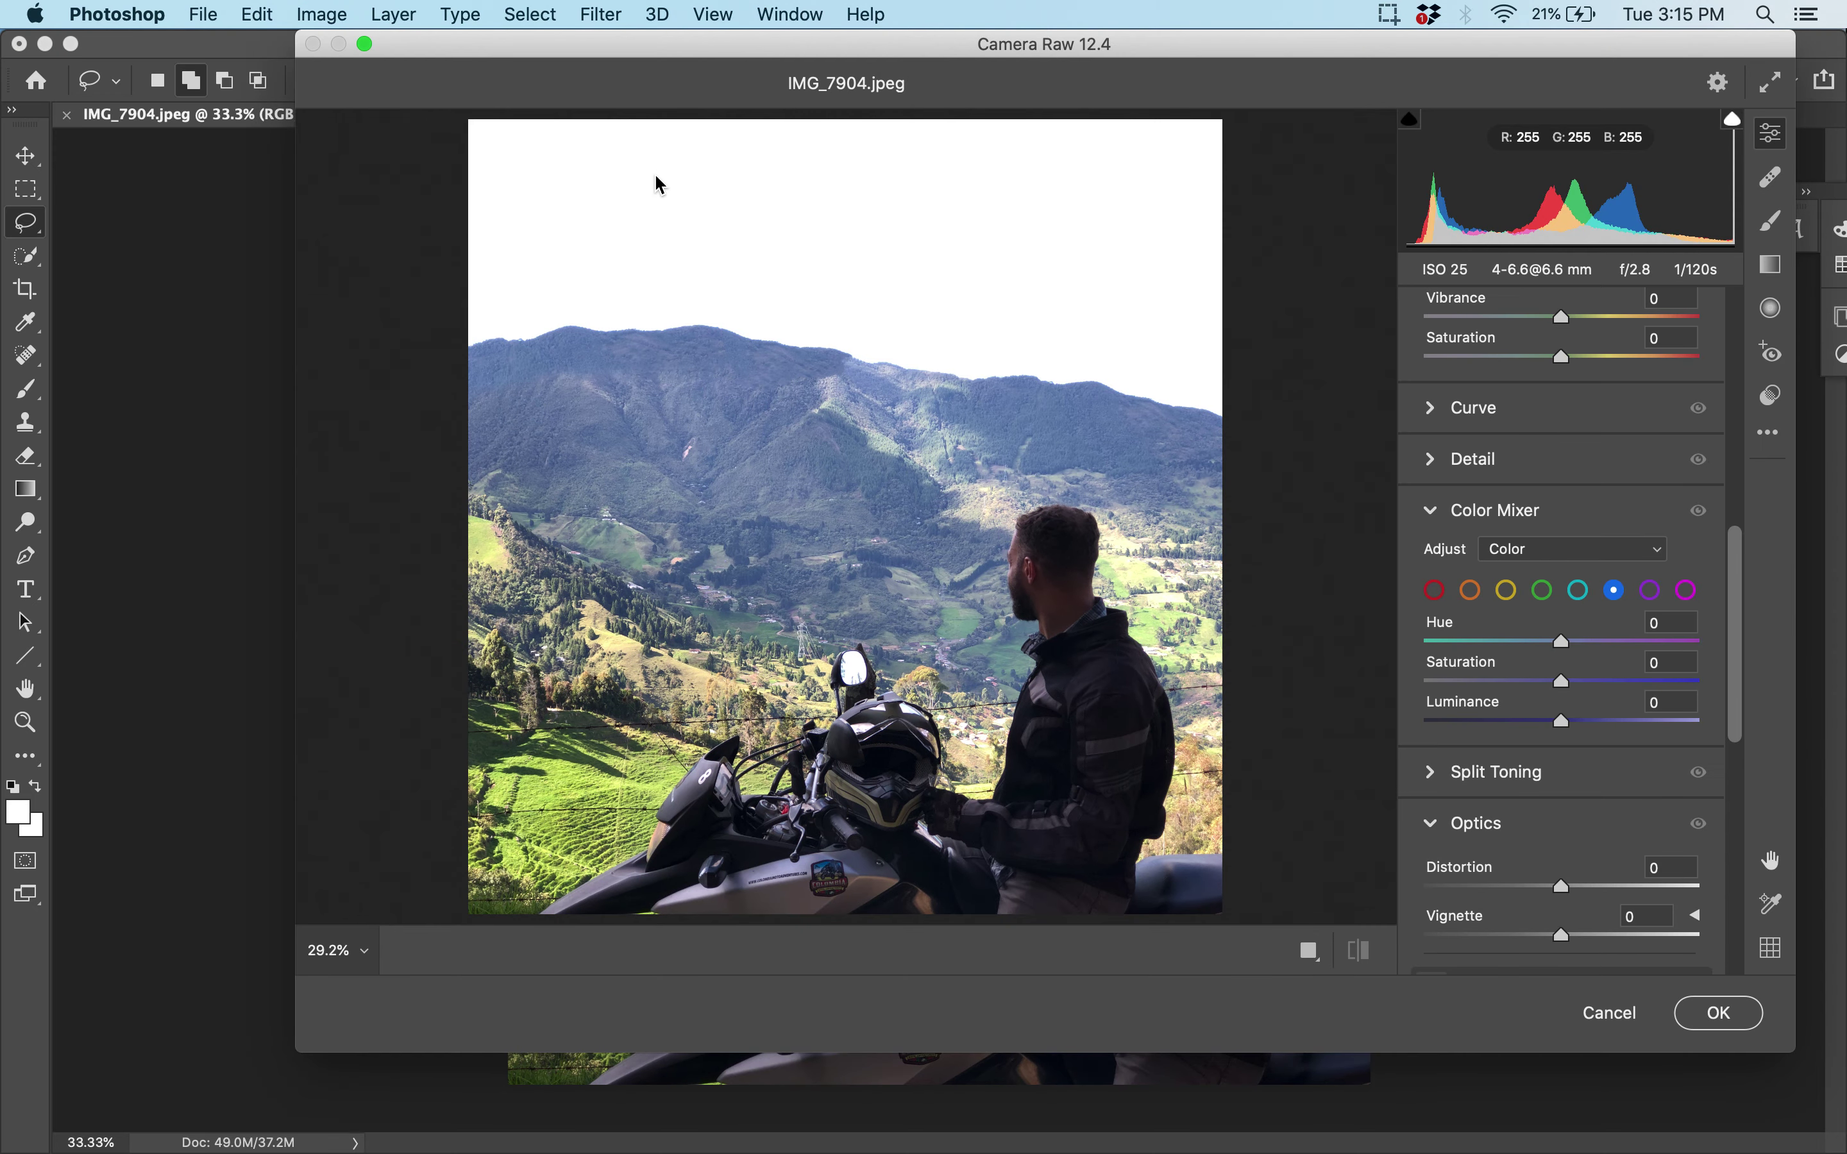
Set Shadows to +100, Highlights to -54 and Exposure to +0.50
{"action": "scroll", "coordinate": [1515, 549], "scroll_direction": "up", "scroll_amount": 10}
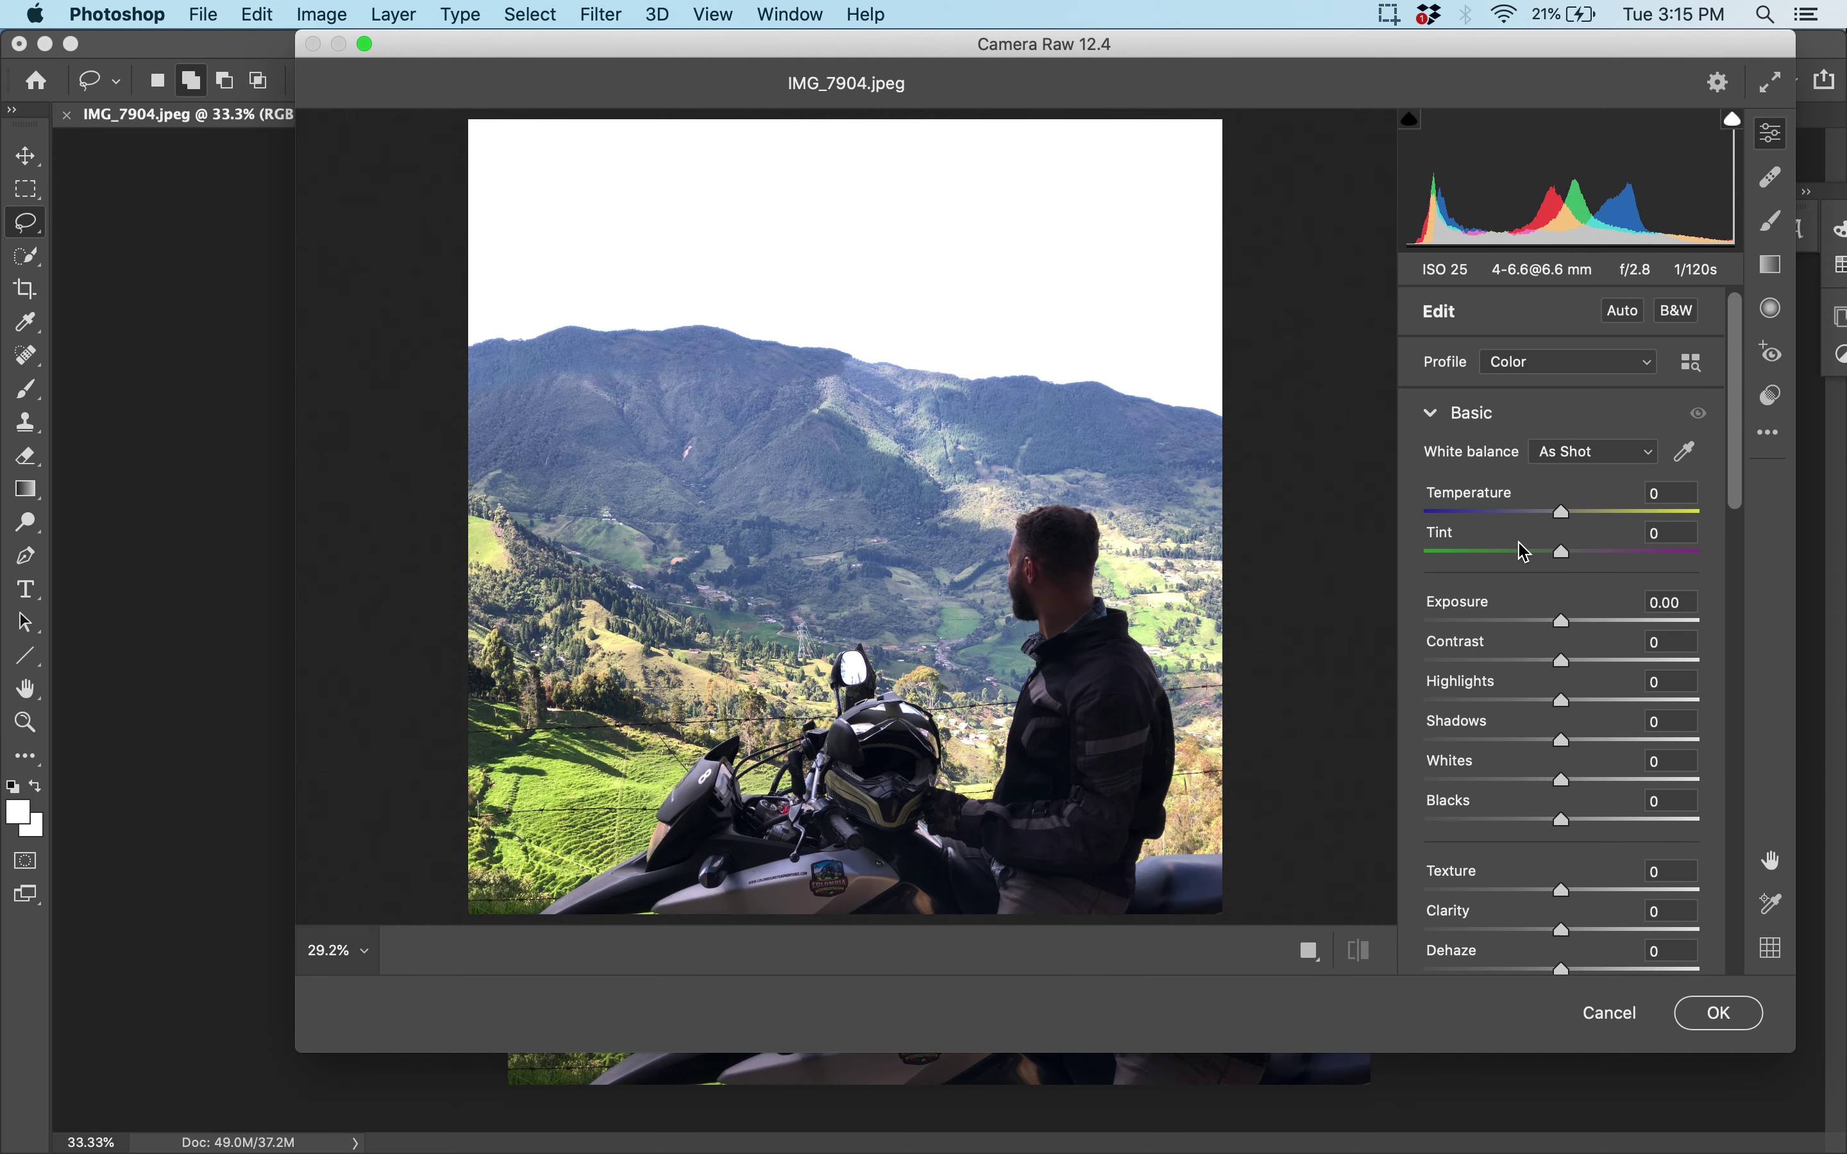
{"action": "scroll", "coordinate": [1521, 552], "scroll_direction": "down", "scroll_amount": 1}
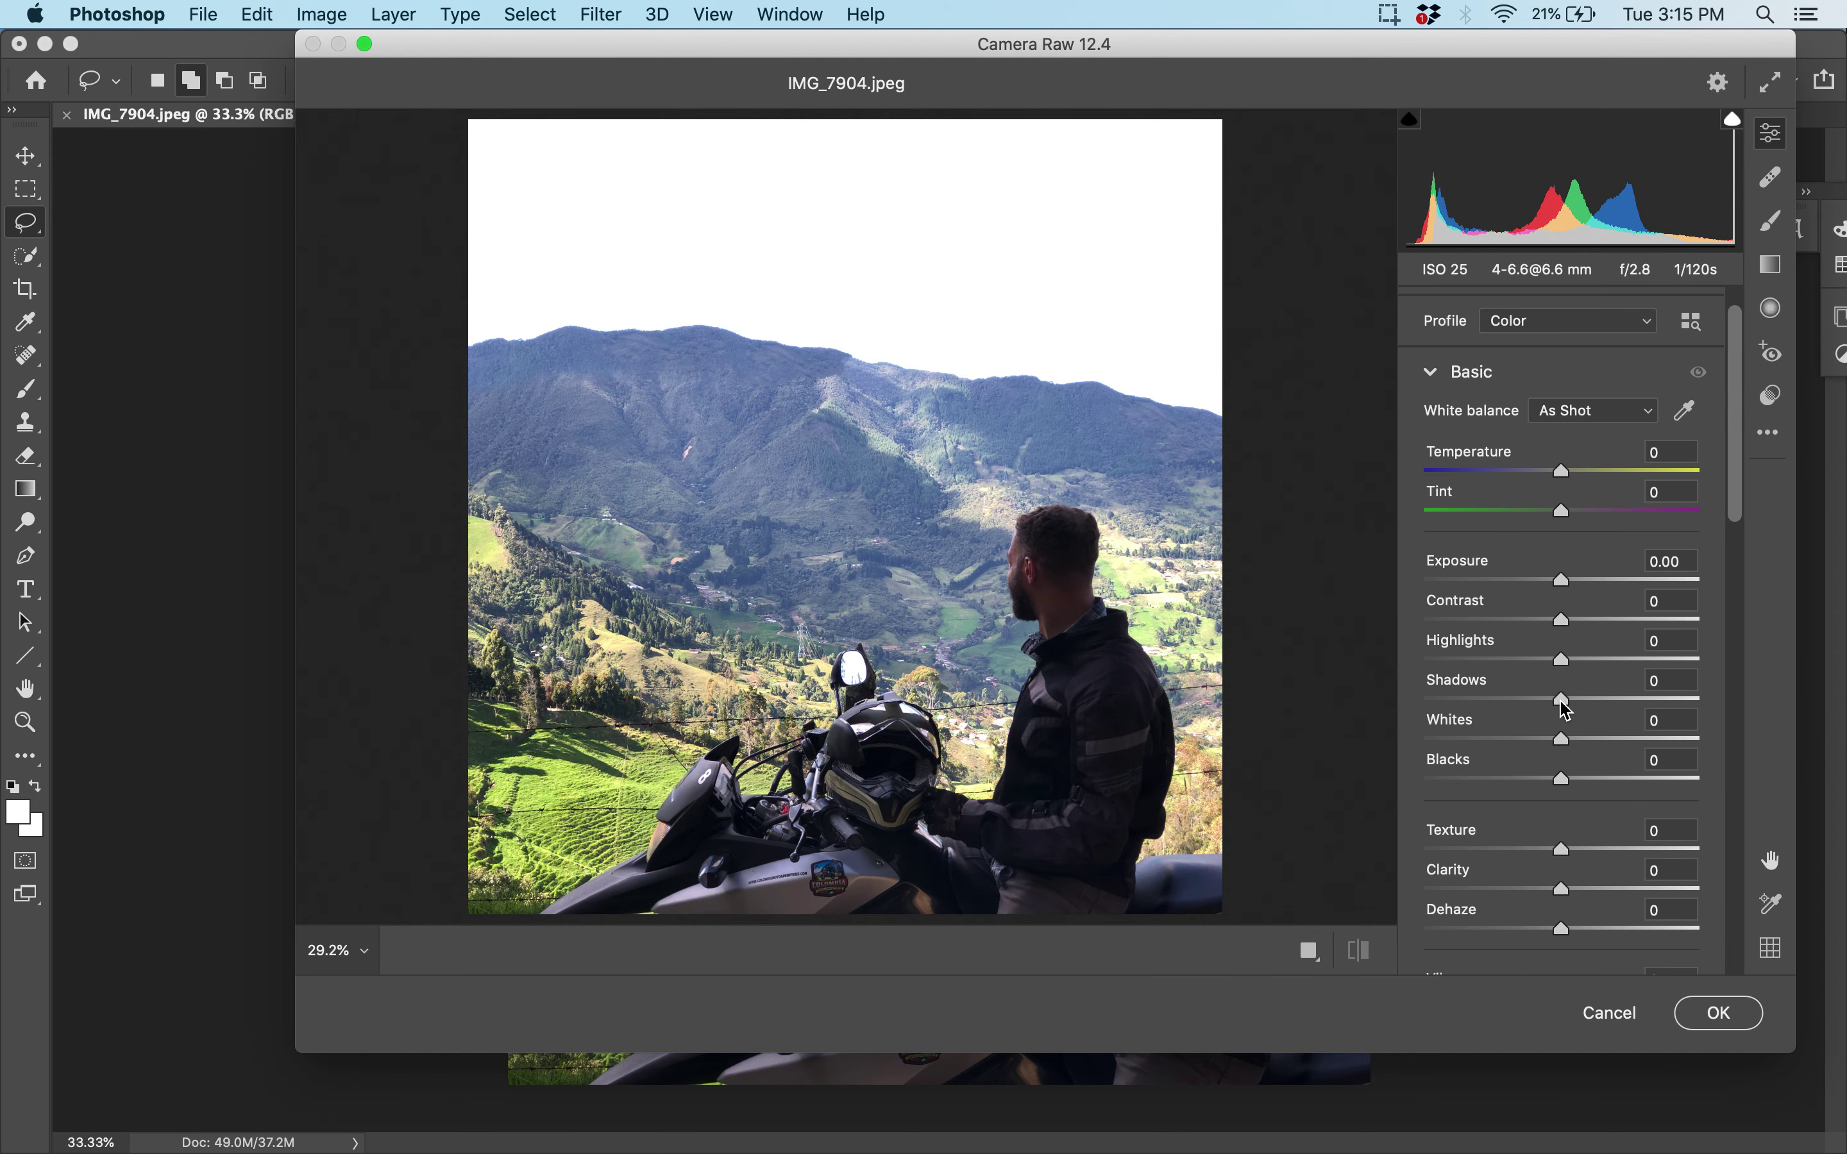
{"action": "left_click_drag", "start_coordinate": [1562, 704], "coordinate": [1742, 720]}
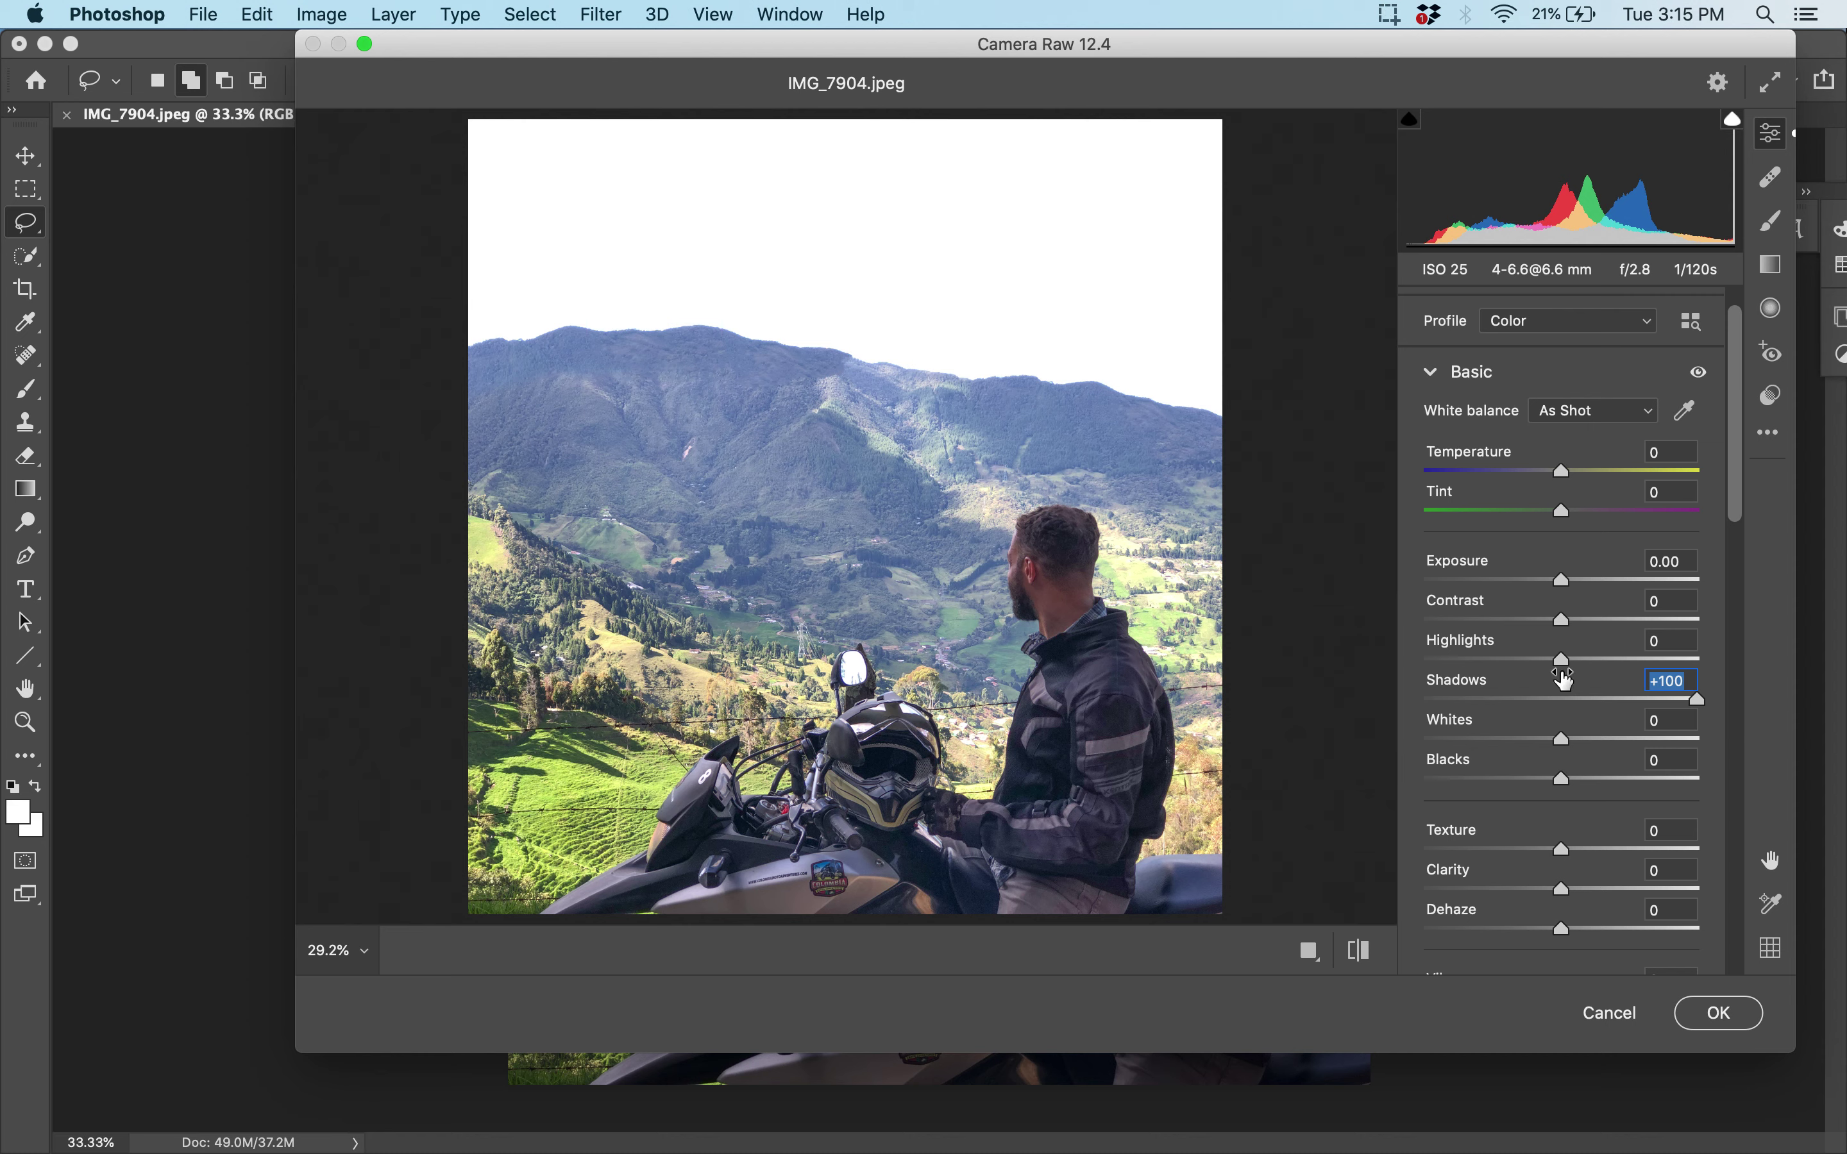
{"action": "left_click_drag", "start_coordinate": [1563, 661], "coordinate": [1496, 683]}
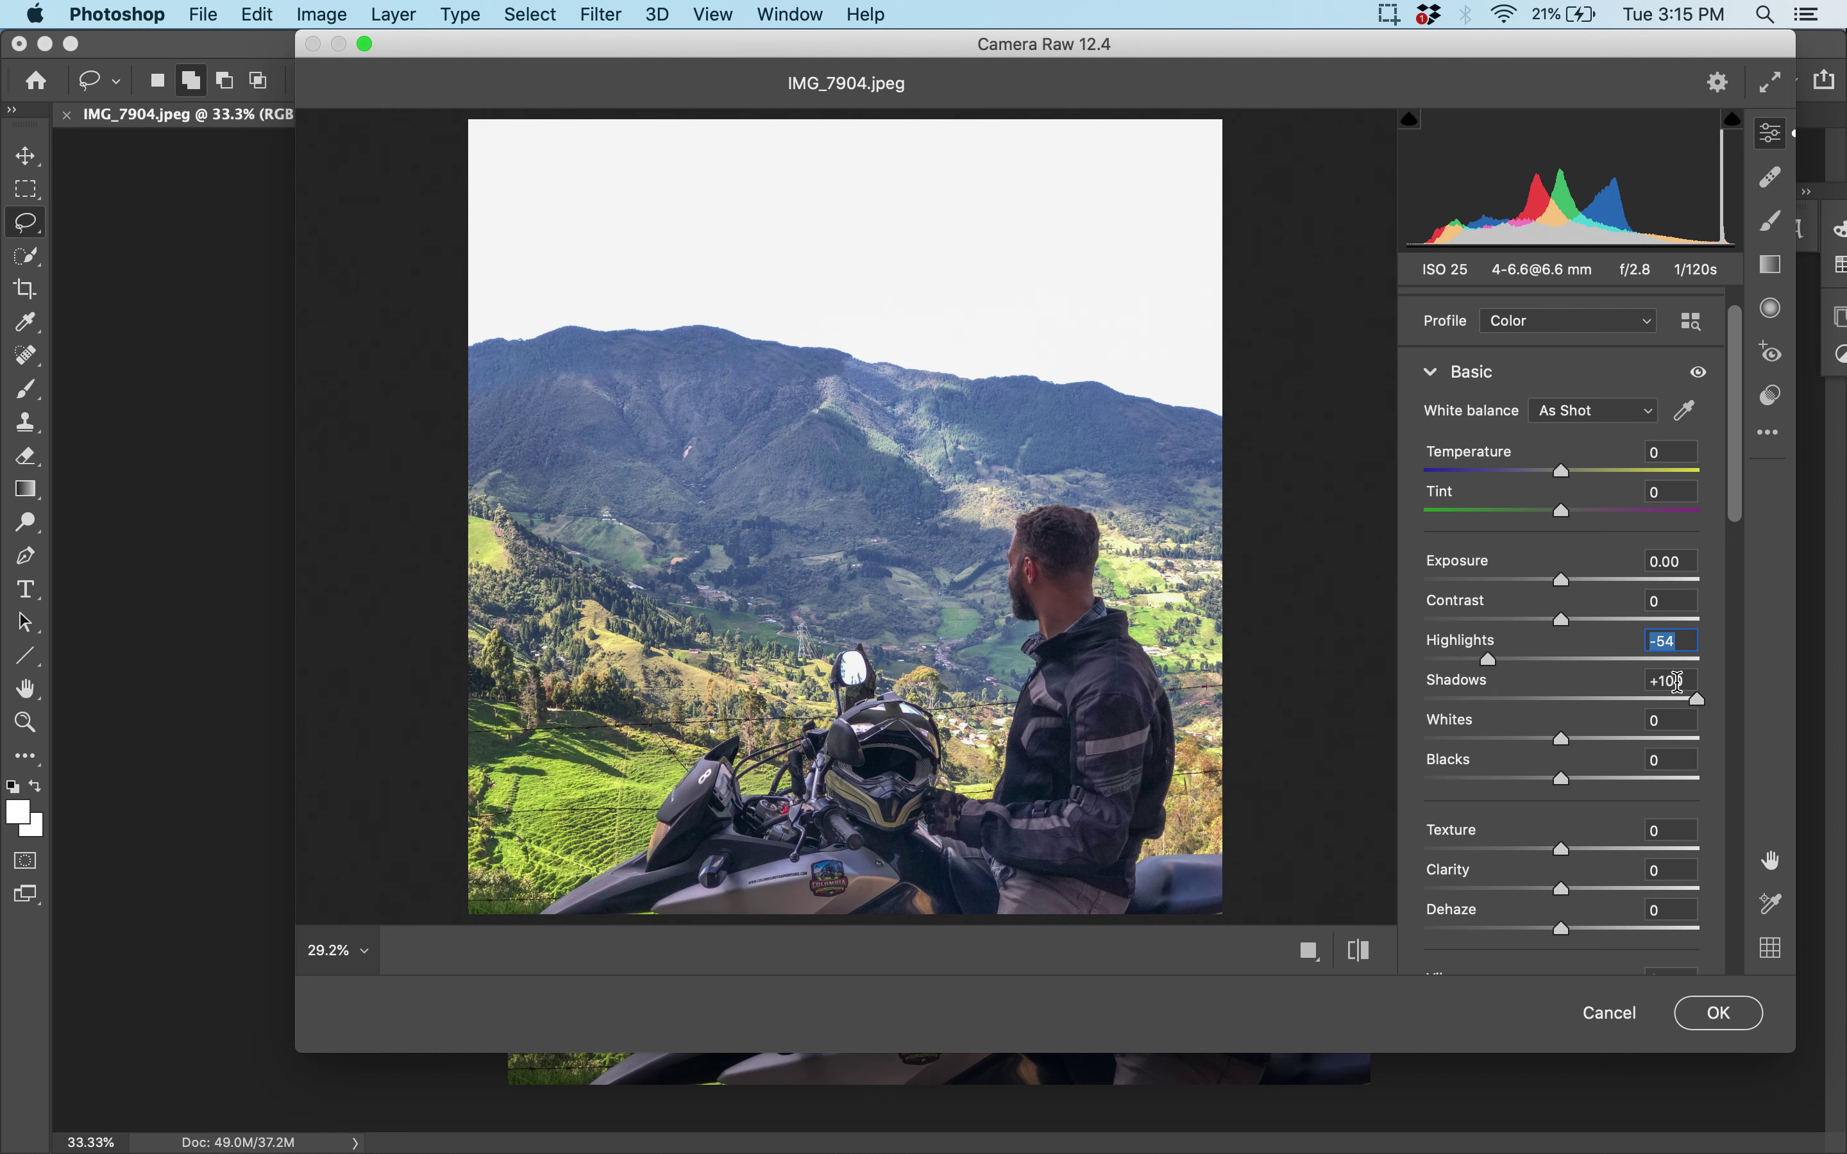
{"action": "left_click_drag", "start_coordinate": [1695, 709], "coordinate": [1768, 724]}
{"action": "left_click_drag", "start_coordinate": [1563, 586], "coordinate": [1578, 592]}
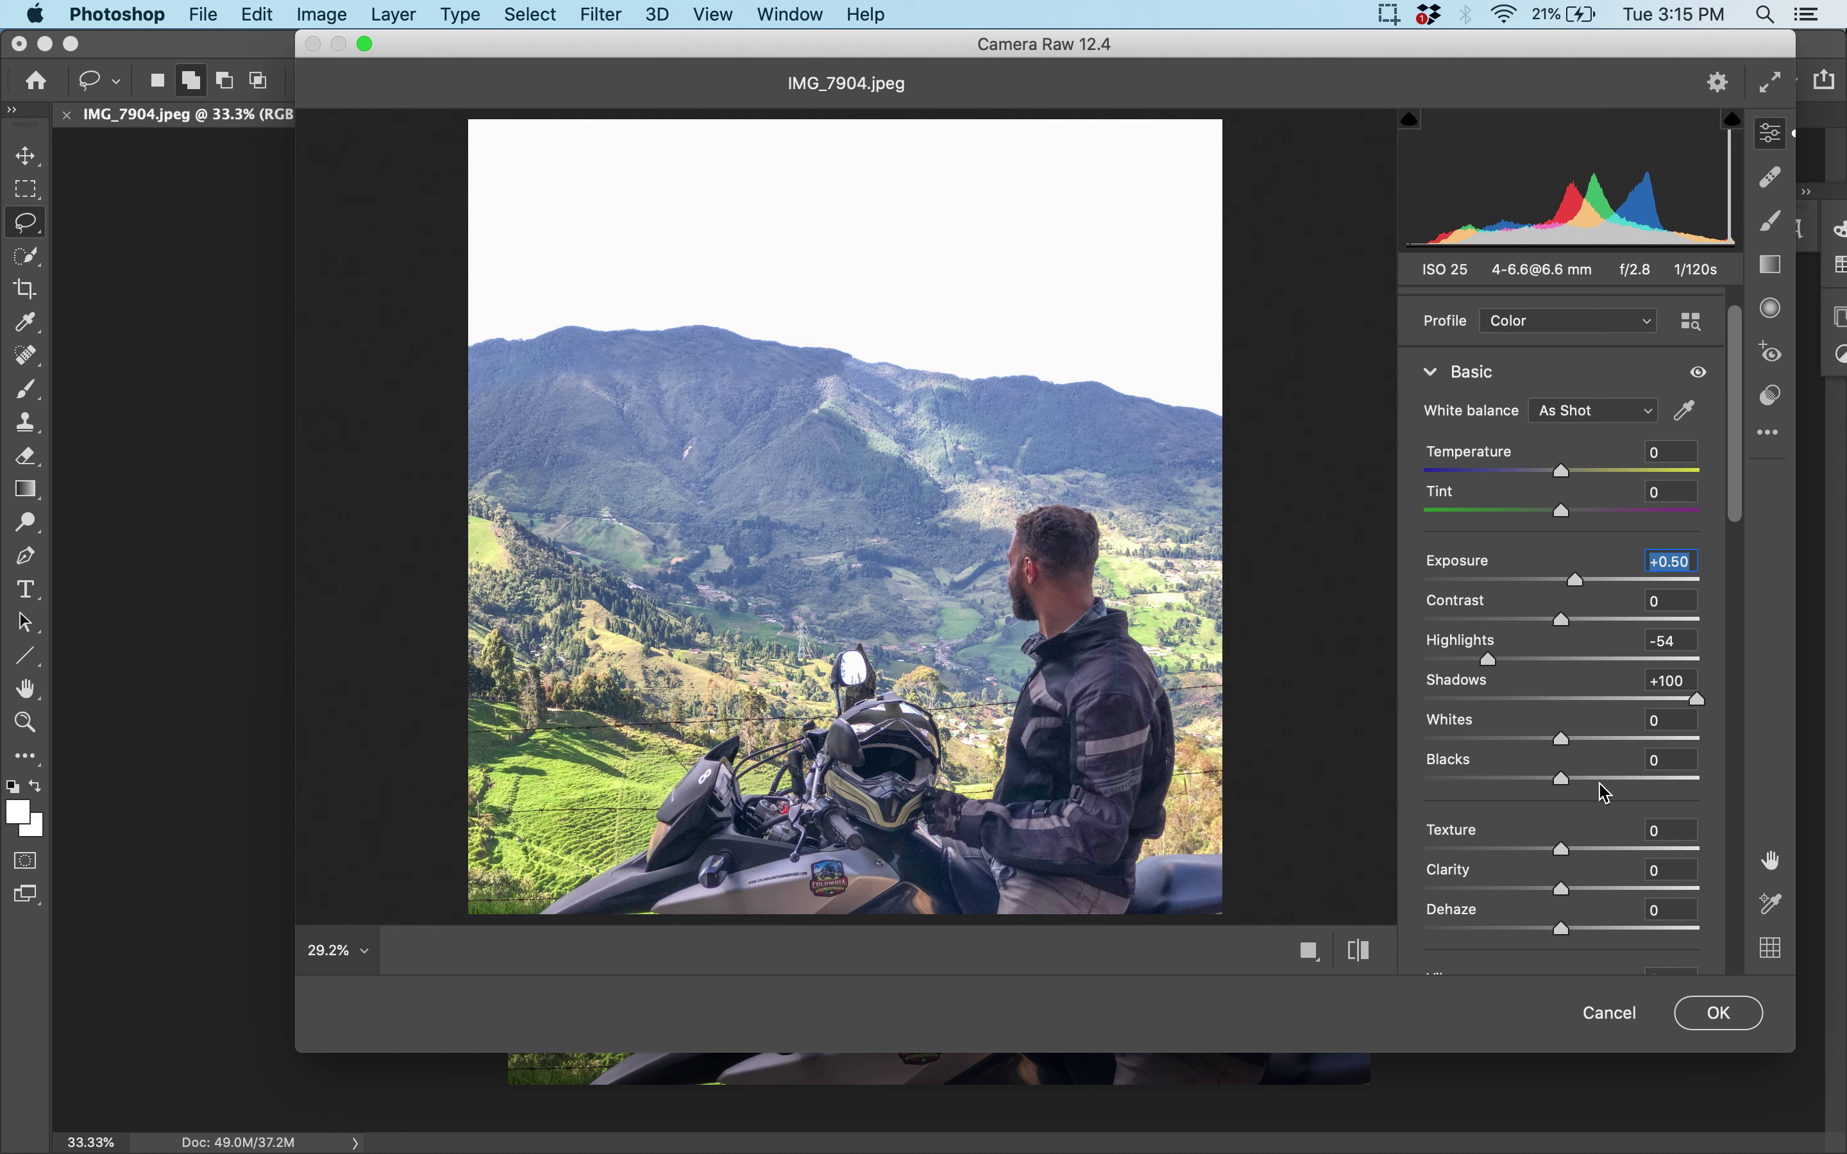
Set Clarity to +14 and Vibrance to +5, then apply the Camera Raw adjustments
{"action": "scroll", "coordinate": [1605, 793], "scroll_direction": "down", "scroll_amount": 3}
{"action": "scroll", "coordinate": [1605, 792], "scroll_direction": "up", "scroll_amount": 2}
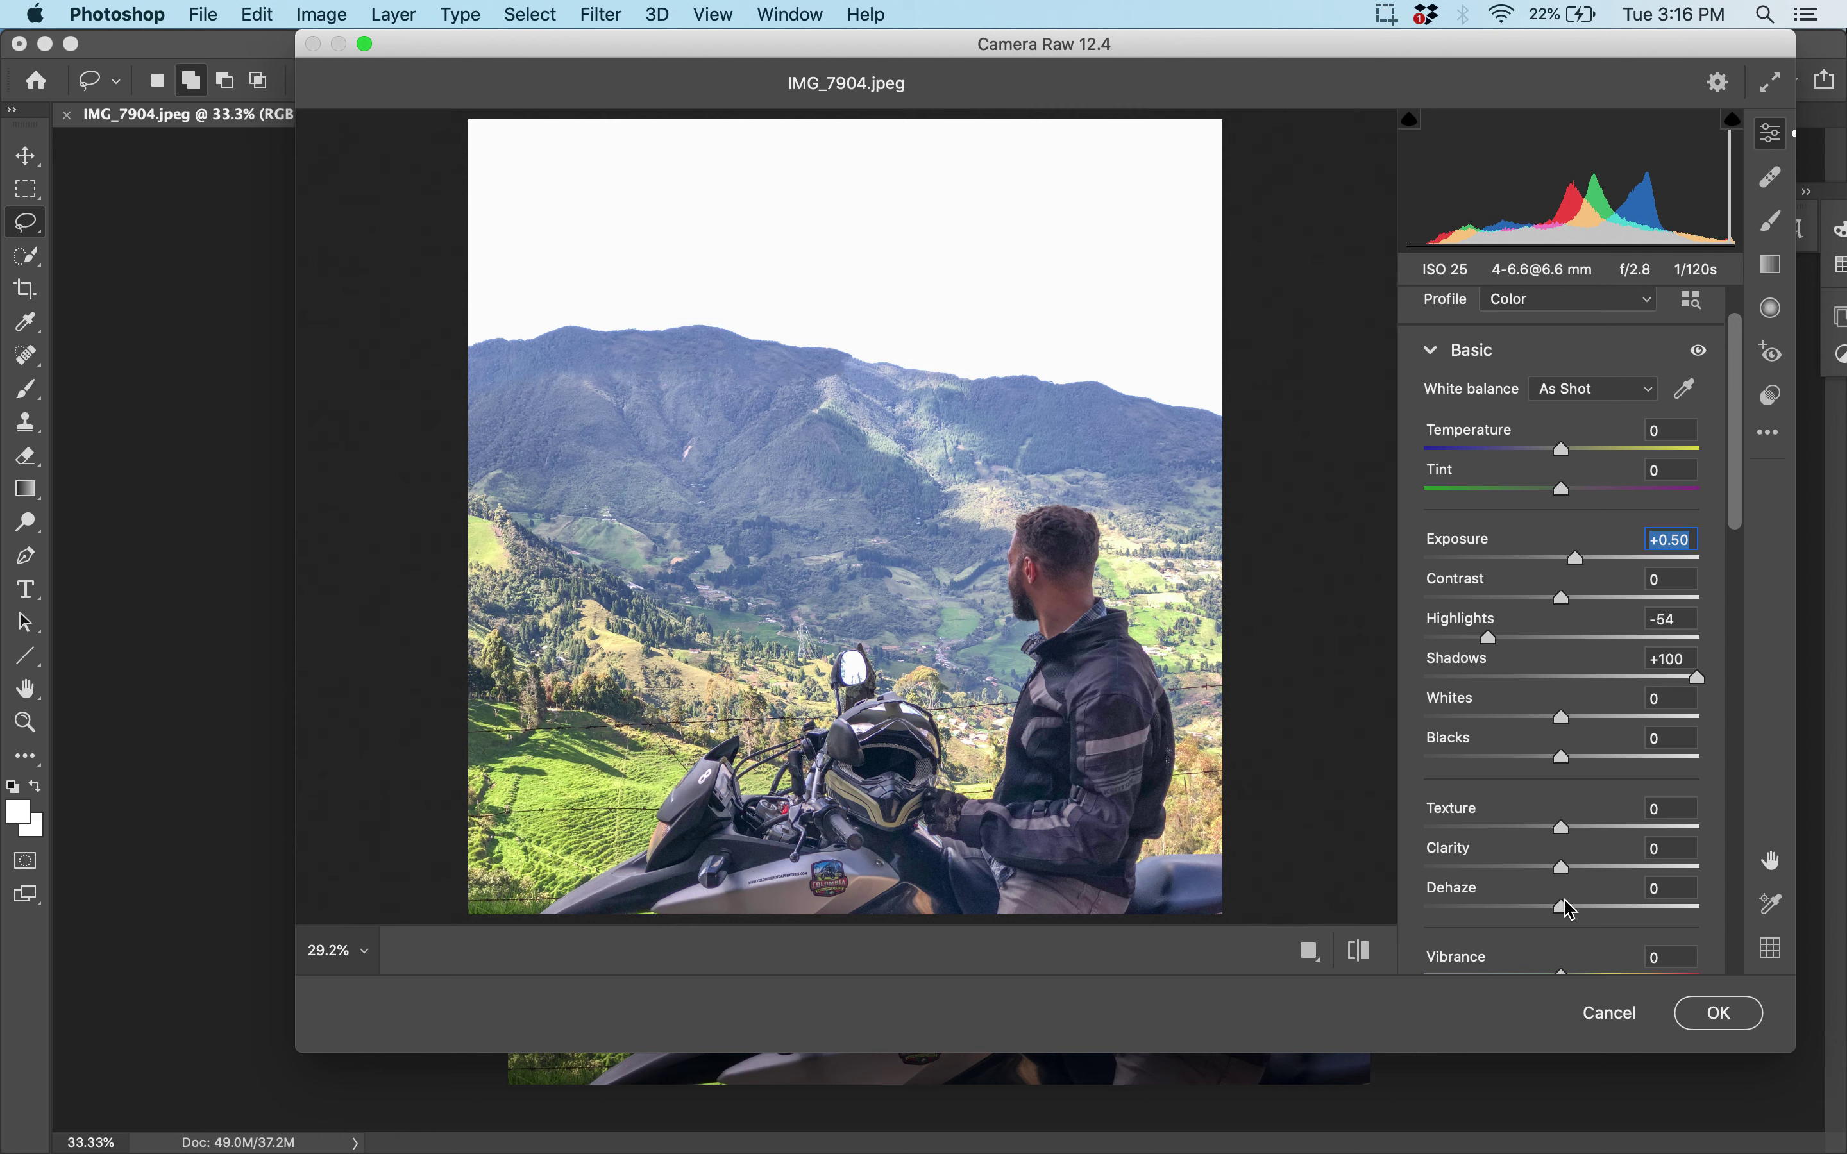
{"action": "scroll", "coordinate": [1567, 862], "scroll_direction": "down", "scroll_amount": 2}
{"action": "left_click_drag", "start_coordinate": [1562, 815], "coordinate": [1584, 830]}
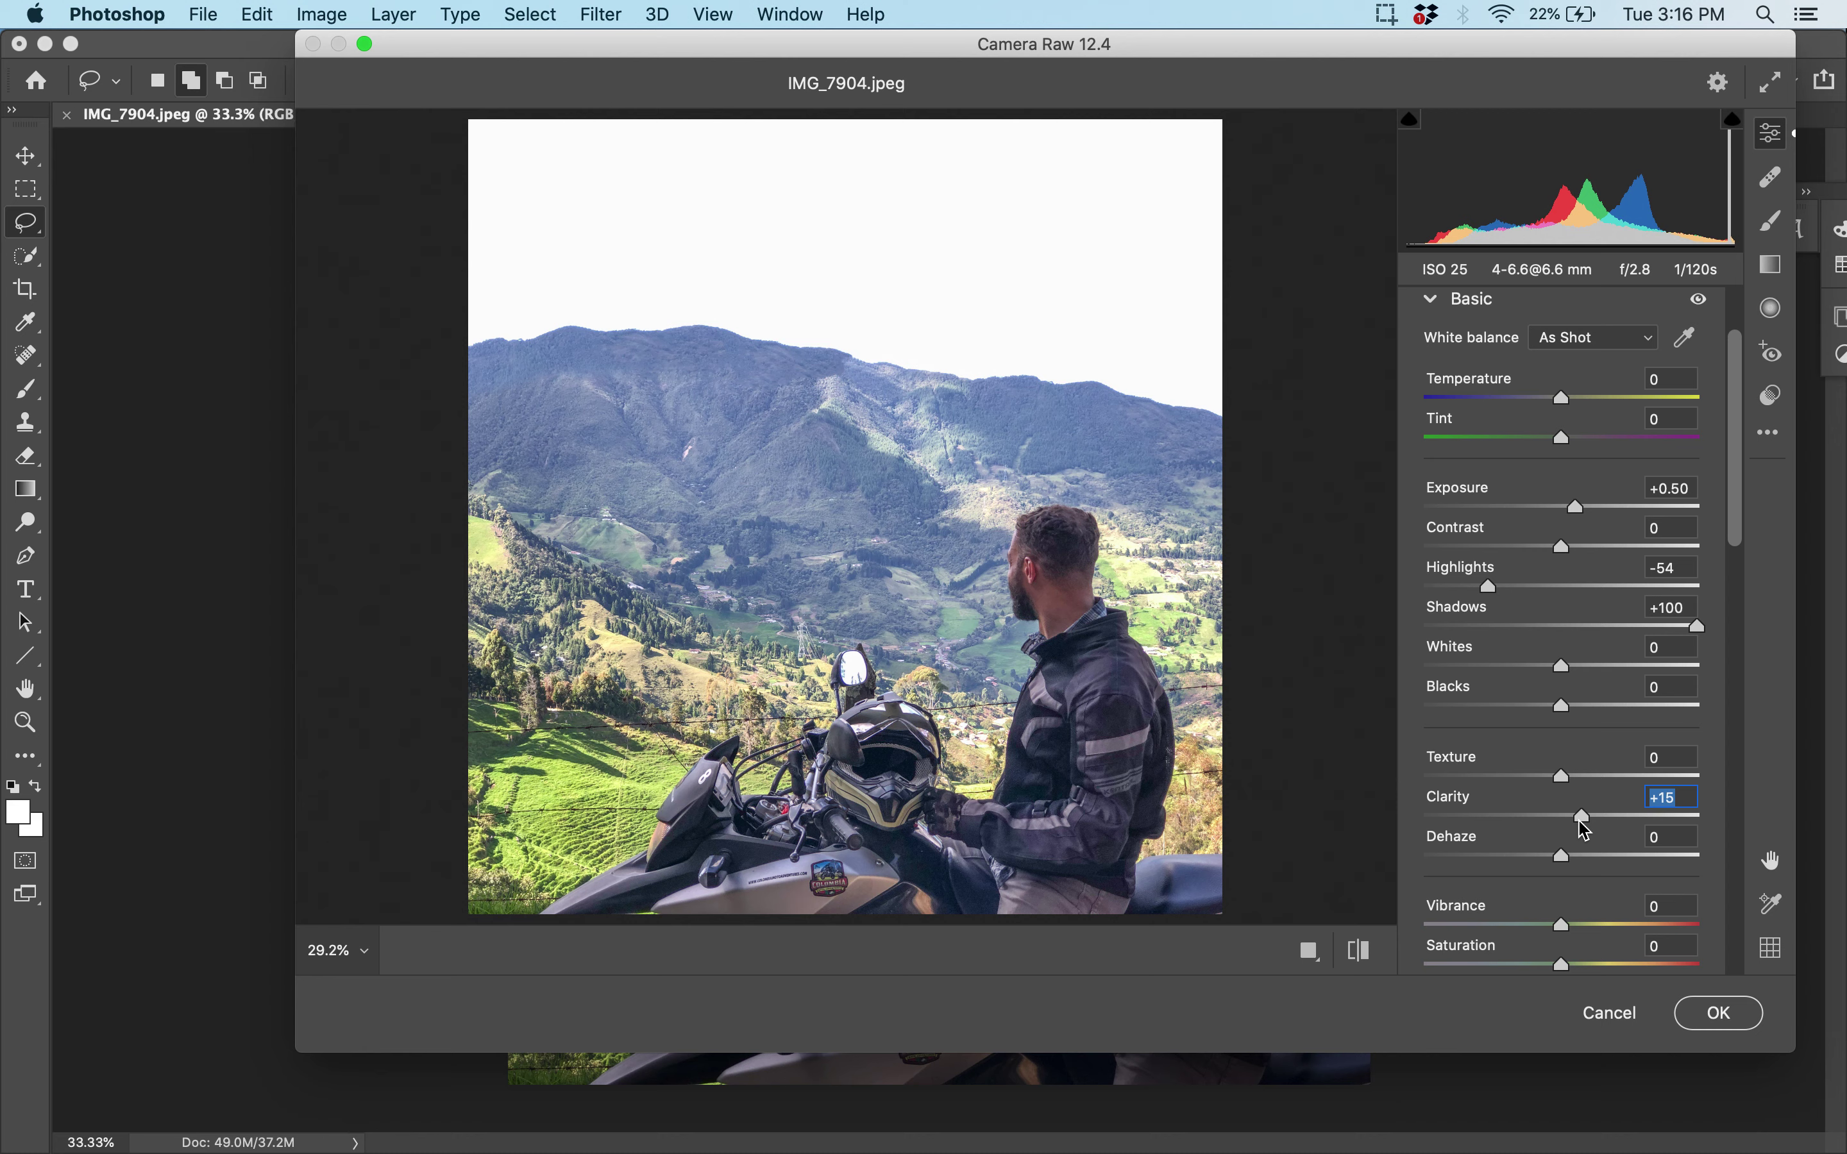
{"action": "scroll", "coordinate": [1583, 830], "scroll_direction": "down", "scroll_amount": 2}
{"action": "scroll", "coordinate": [1580, 829], "scroll_direction": "up", "scroll_amount": 1}
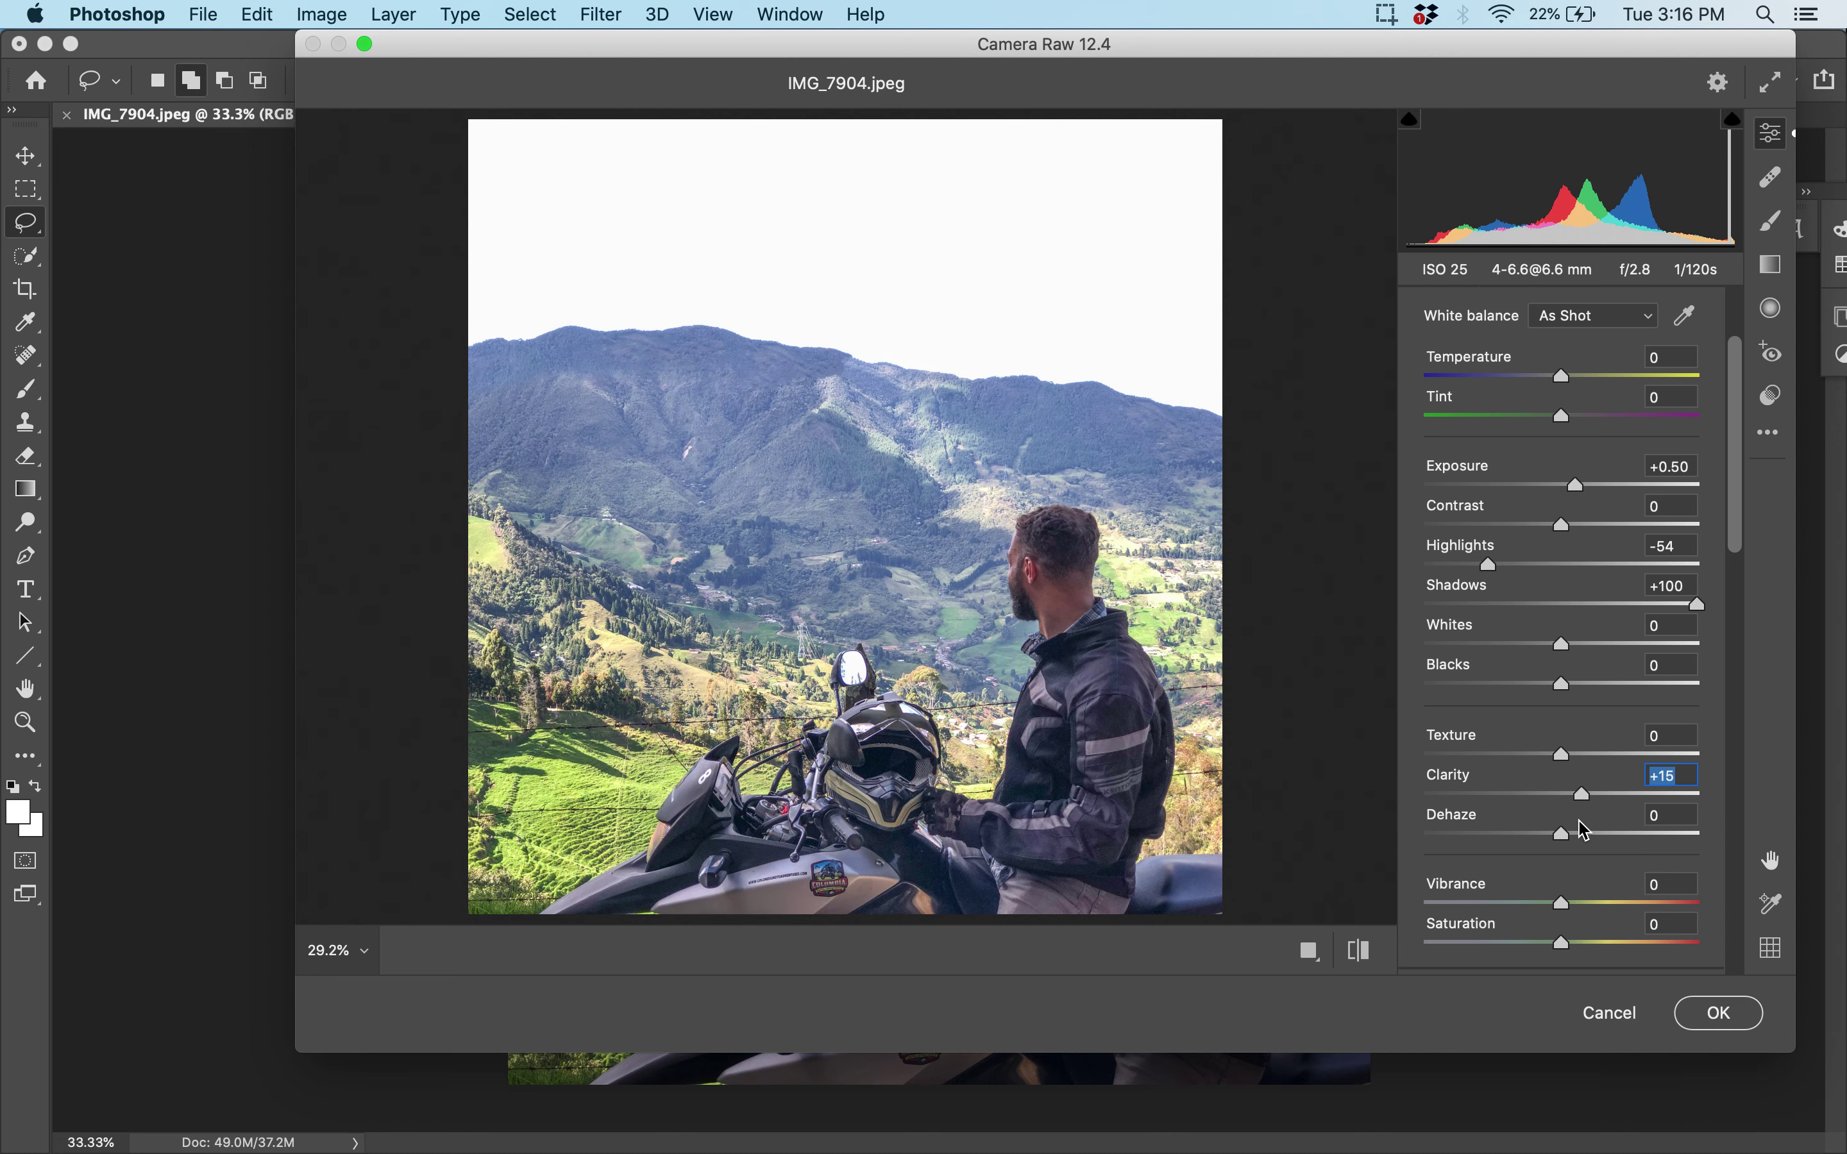
{"action": "left_click_drag", "start_coordinate": [1586, 798], "coordinate": [1579, 854]}
{"action": "scroll", "coordinate": [1584, 855], "scroll_direction": "down", "scroll_amount": 2}
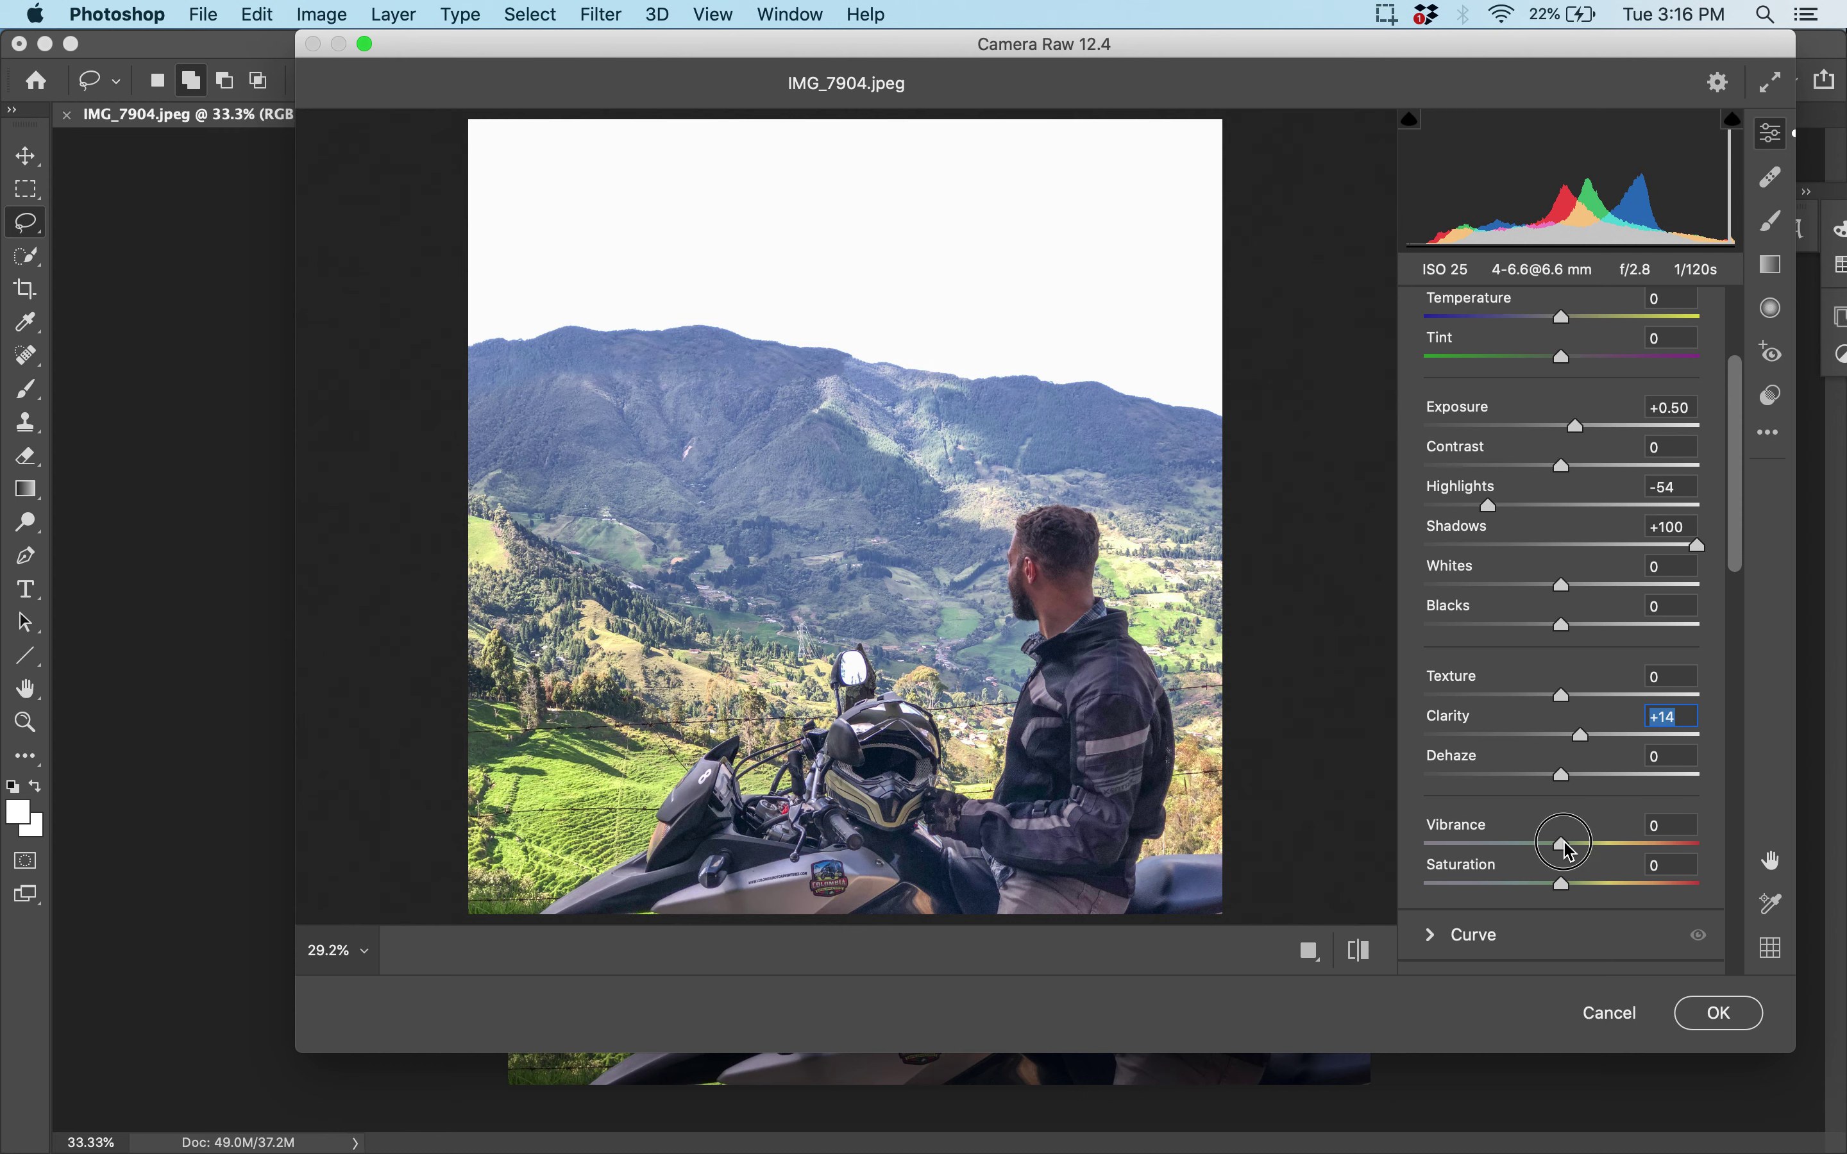
{"action": "left_click_drag", "start_coordinate": [1562, 846], "coordinate": [1567, 846]}
{"action": "scroll", "coordinate": [1616, 673], "scroll_direction": "down", "scroll_amount": 5}
{"action": "scroll", "coordinate": [1615, 673], "scroll_direction": "up", "scroll_amount": 9}
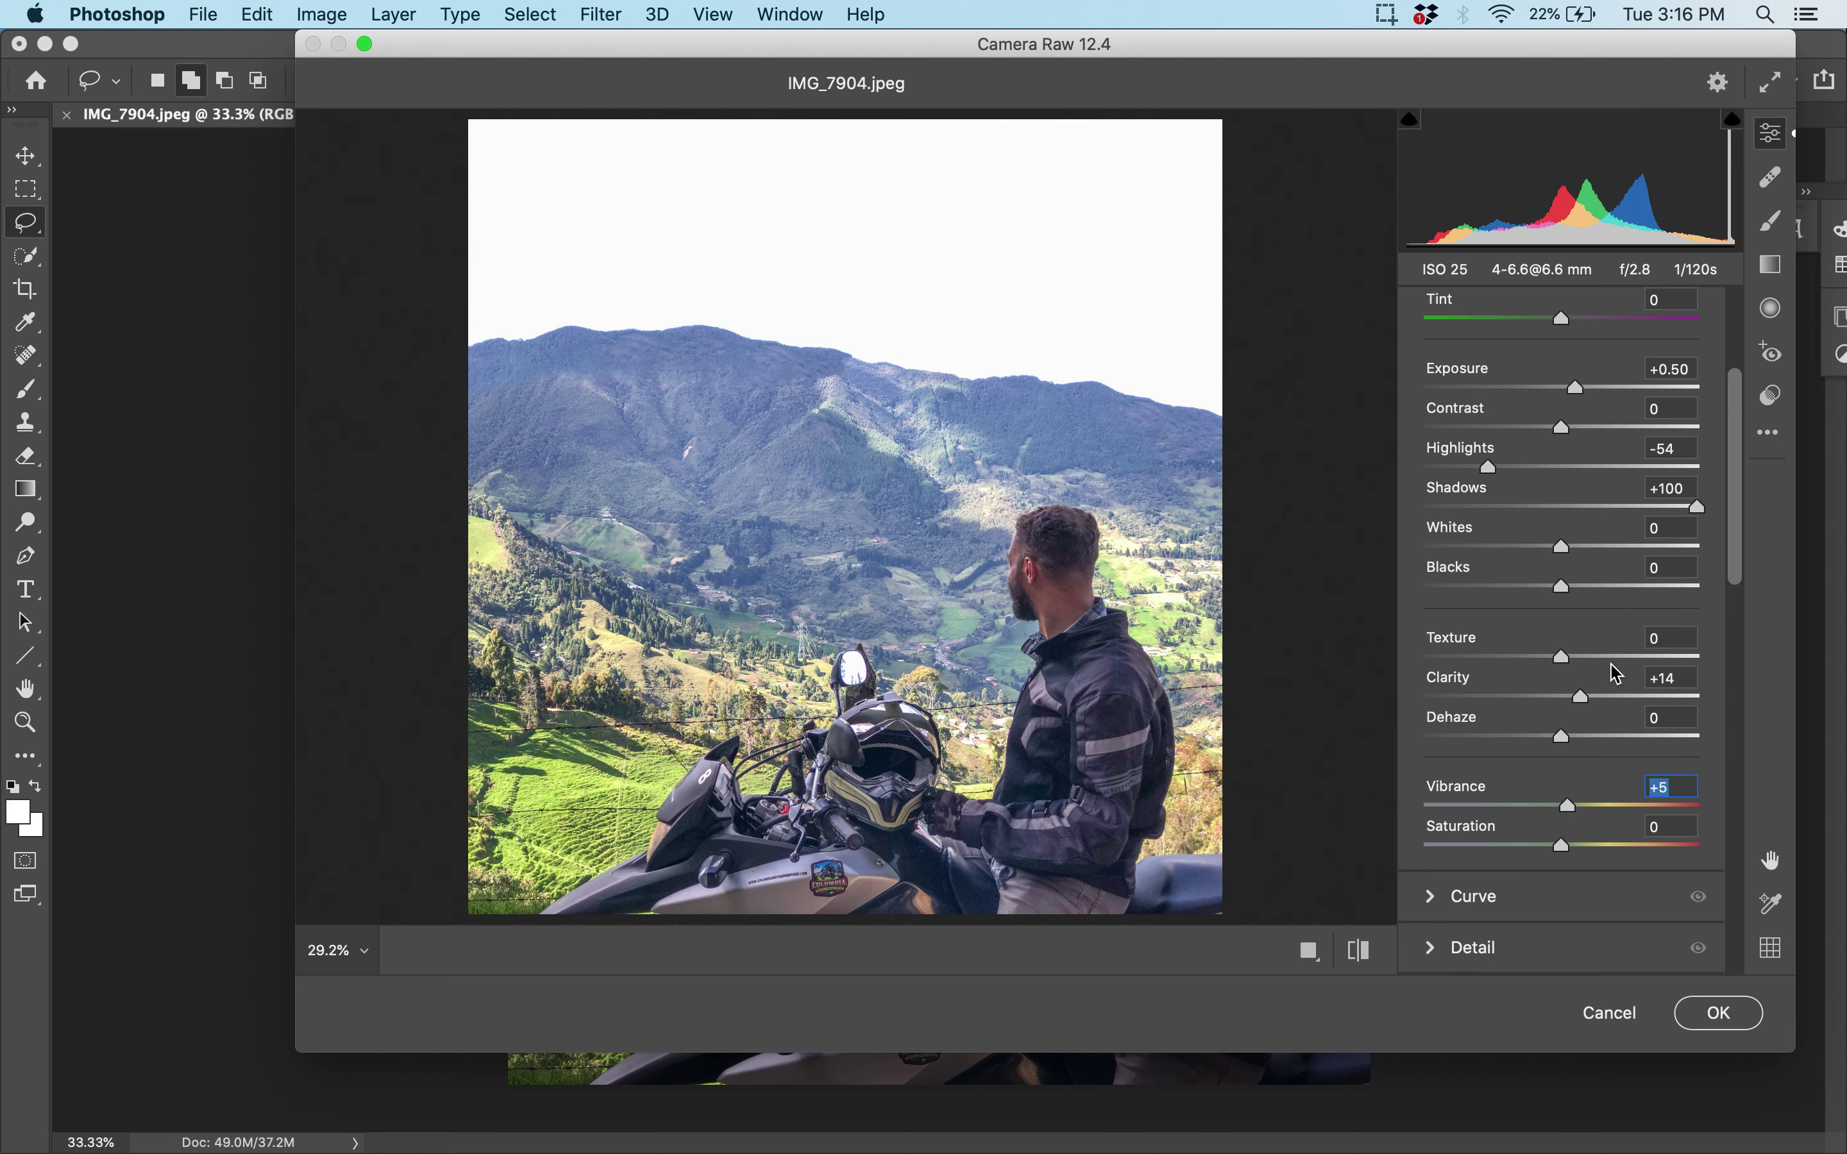
{"action": "scroll", "coordinate": [1616, 673], "scroll_direction": "down", "scroll_amount": 1}
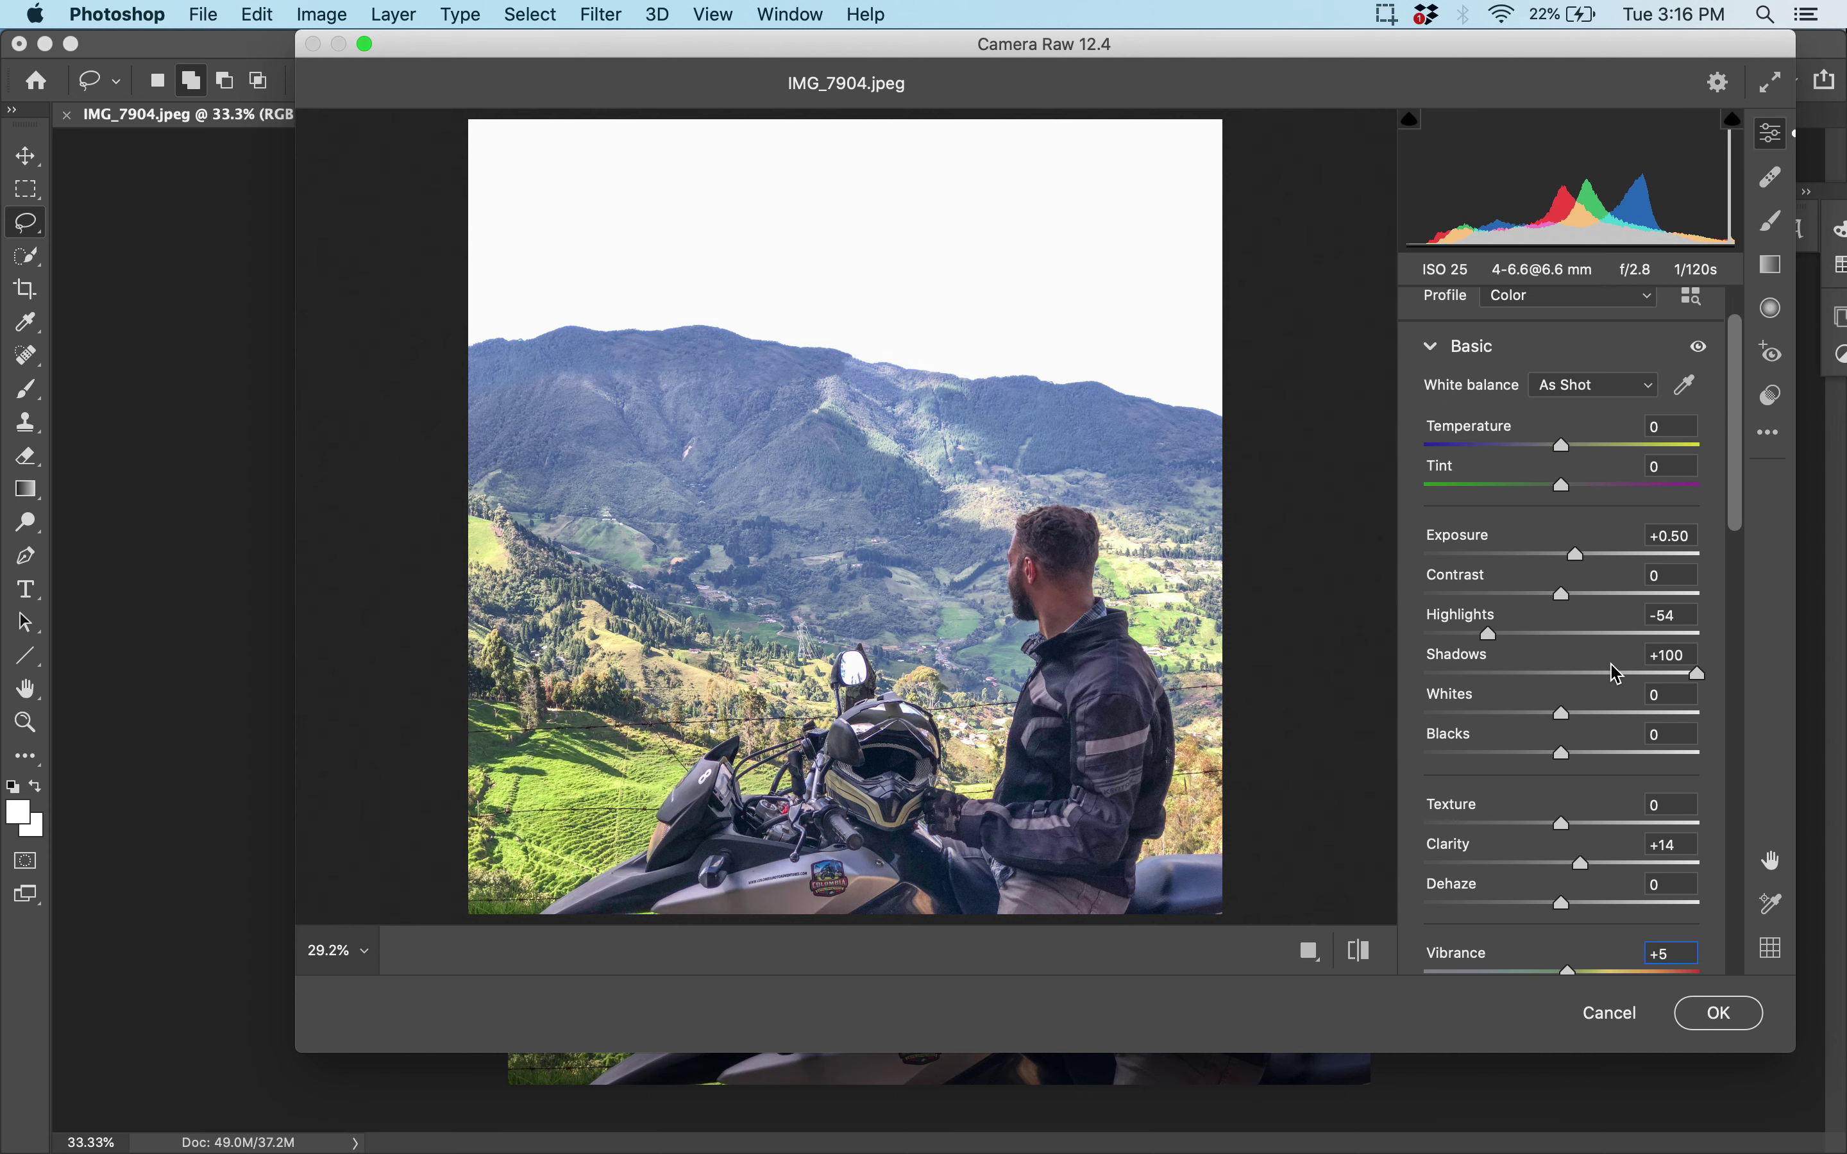
{"action": "scroll", "coordinate": [1614, 673], "scroll_direction": "down", "scroll_amount": 4}
{"action": "scroll", "coordinate": [1607, 785], "scroll_direction": "down", "scroll_amount": 2}
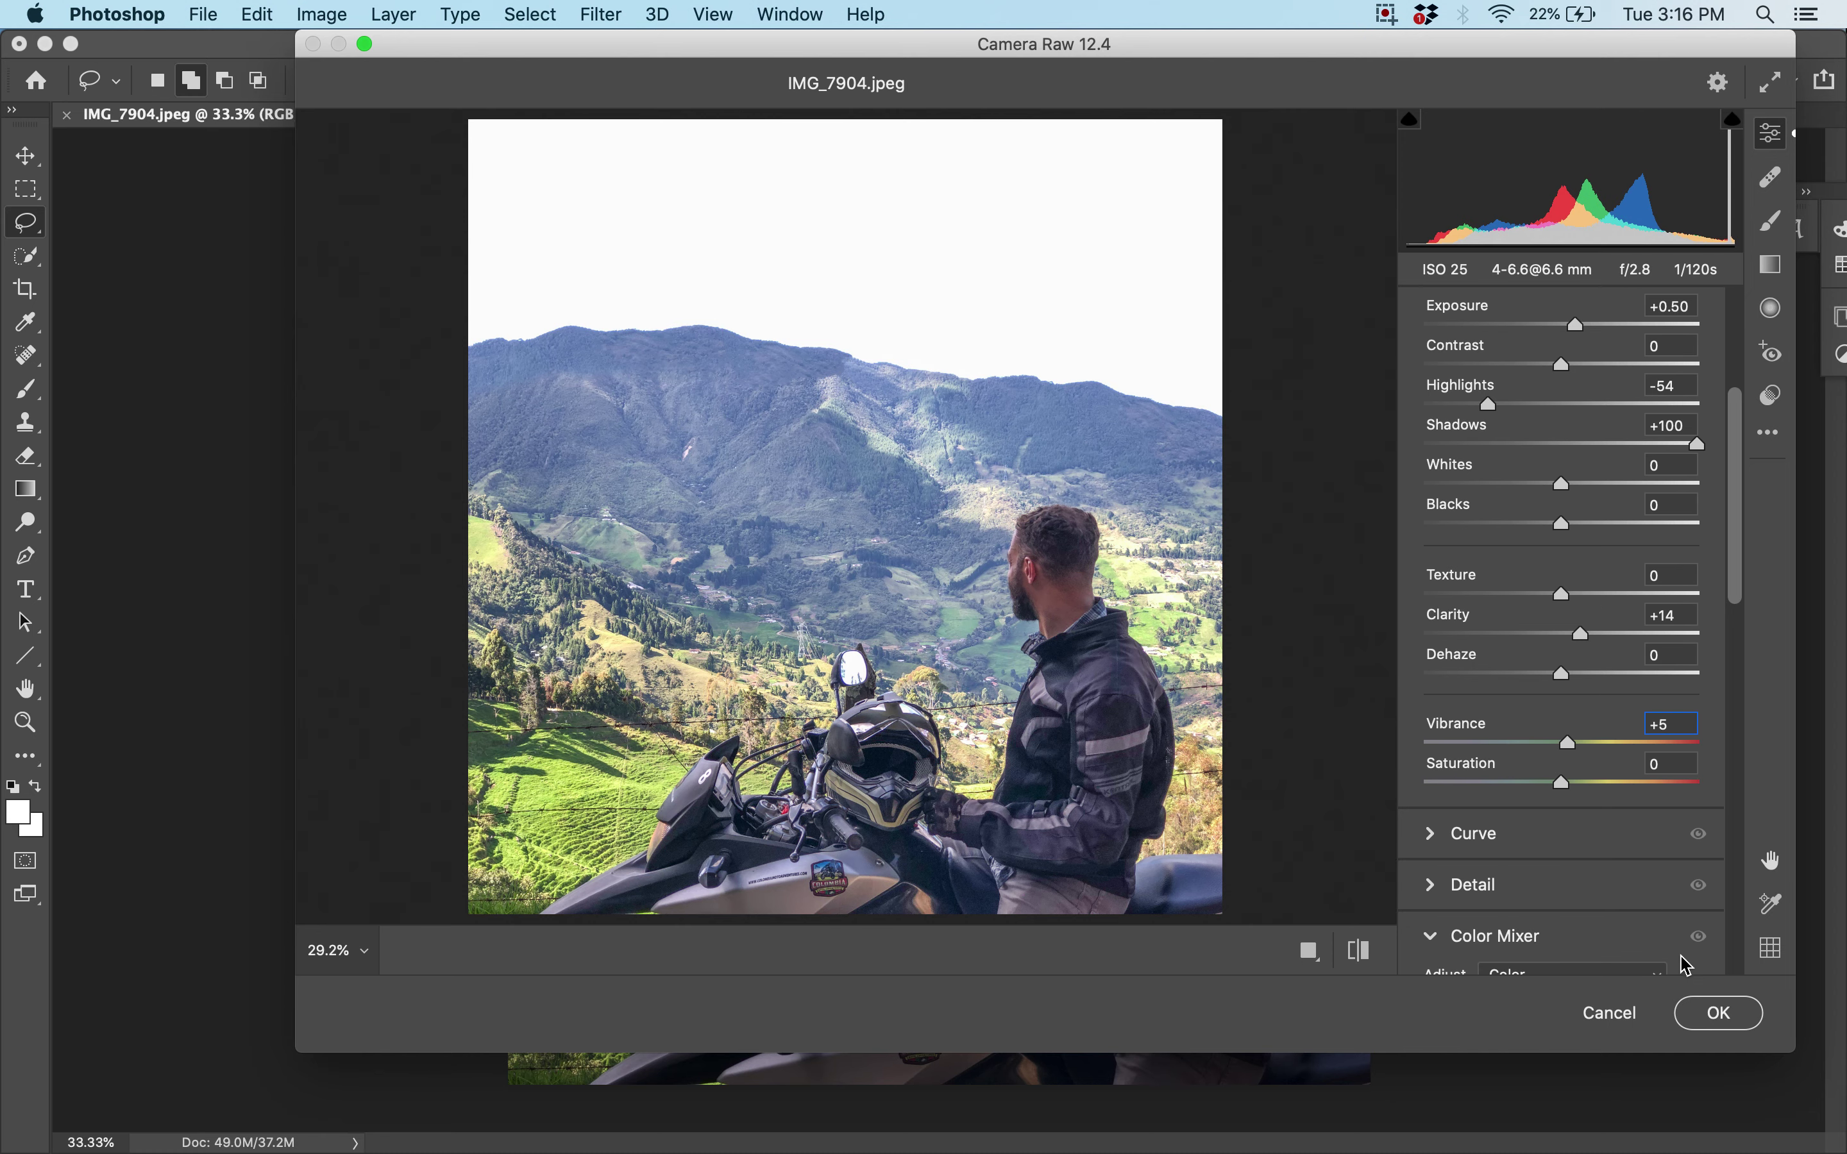
{"action": "left_click", "coordinate": [1717, 1015]}
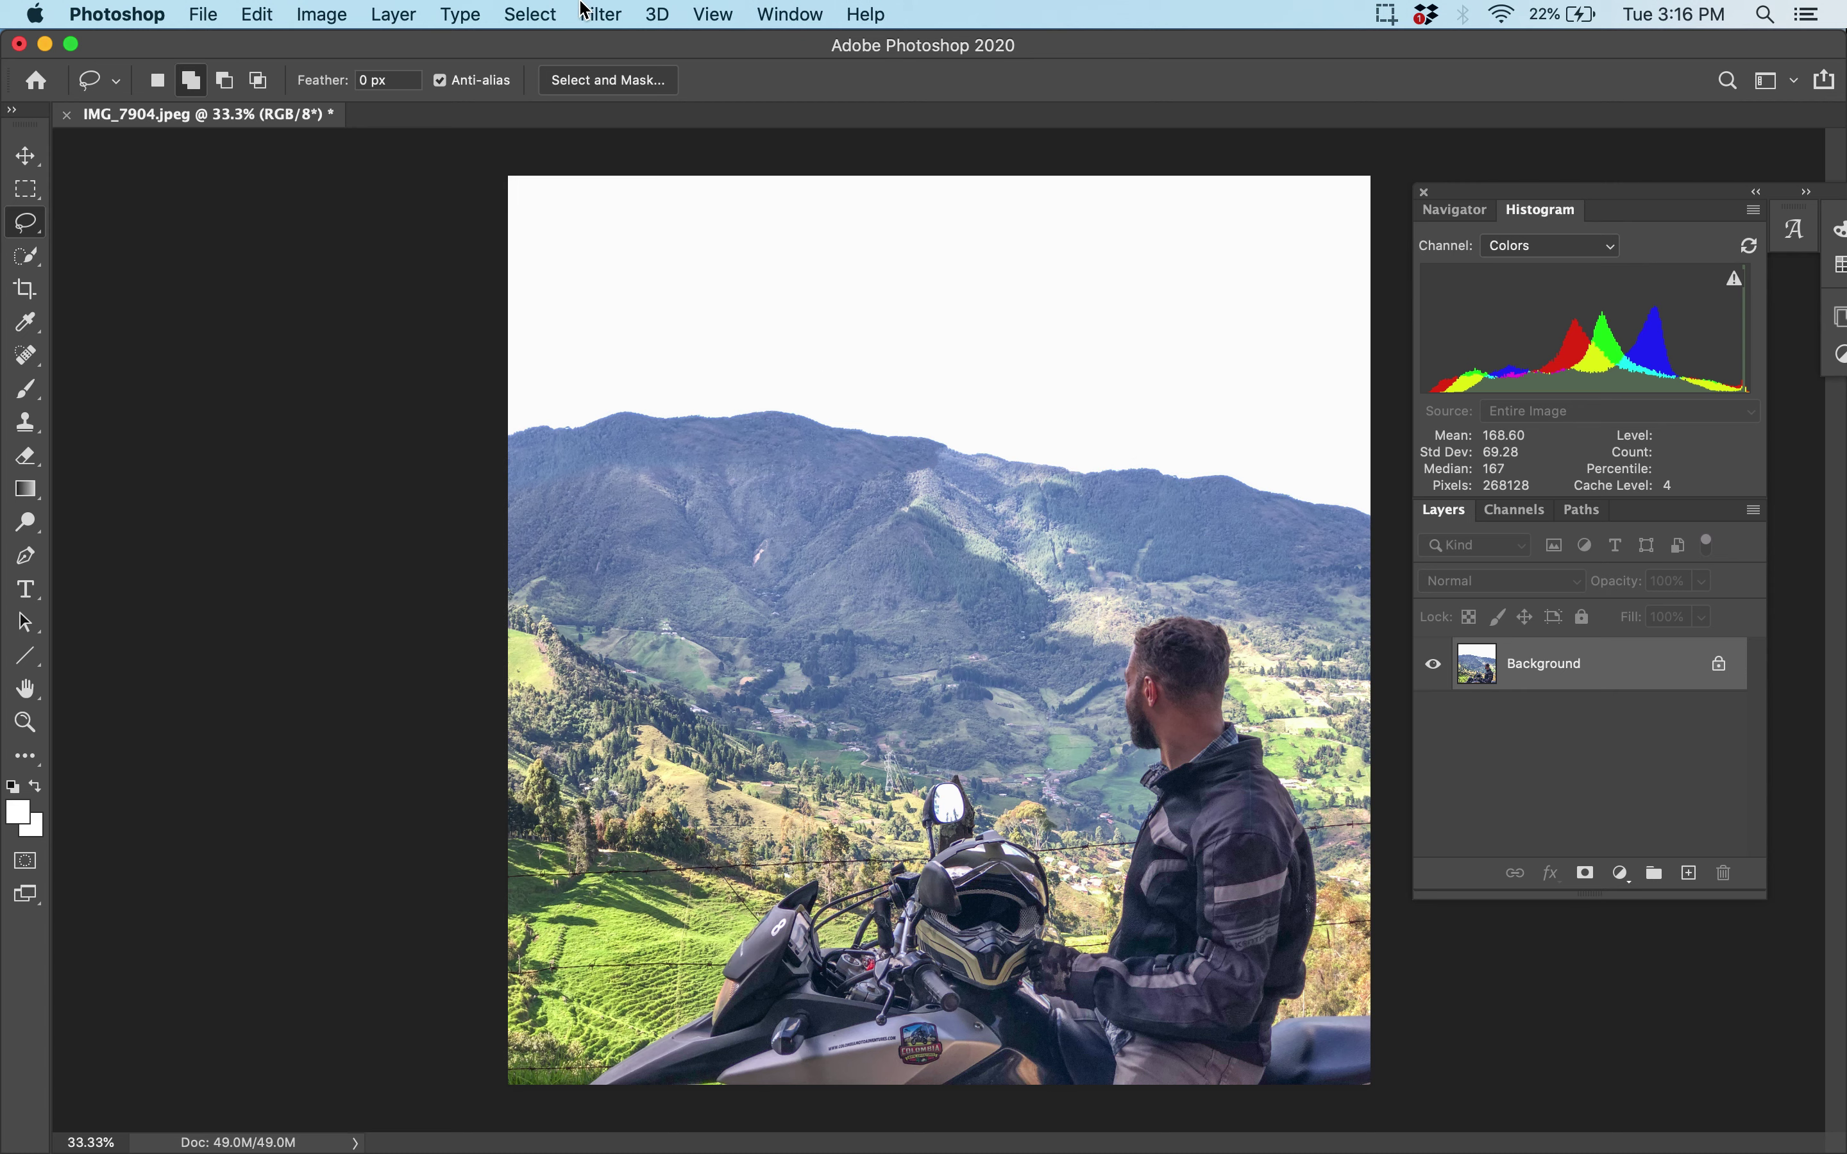
Run Filter > Skylum Software > Luminar 4 on IMG_7904.jpeg
{"action": "left_click", "coordinate": [602, 13]}
{"action": "mouse_move", "coordinate": [693, 617]}
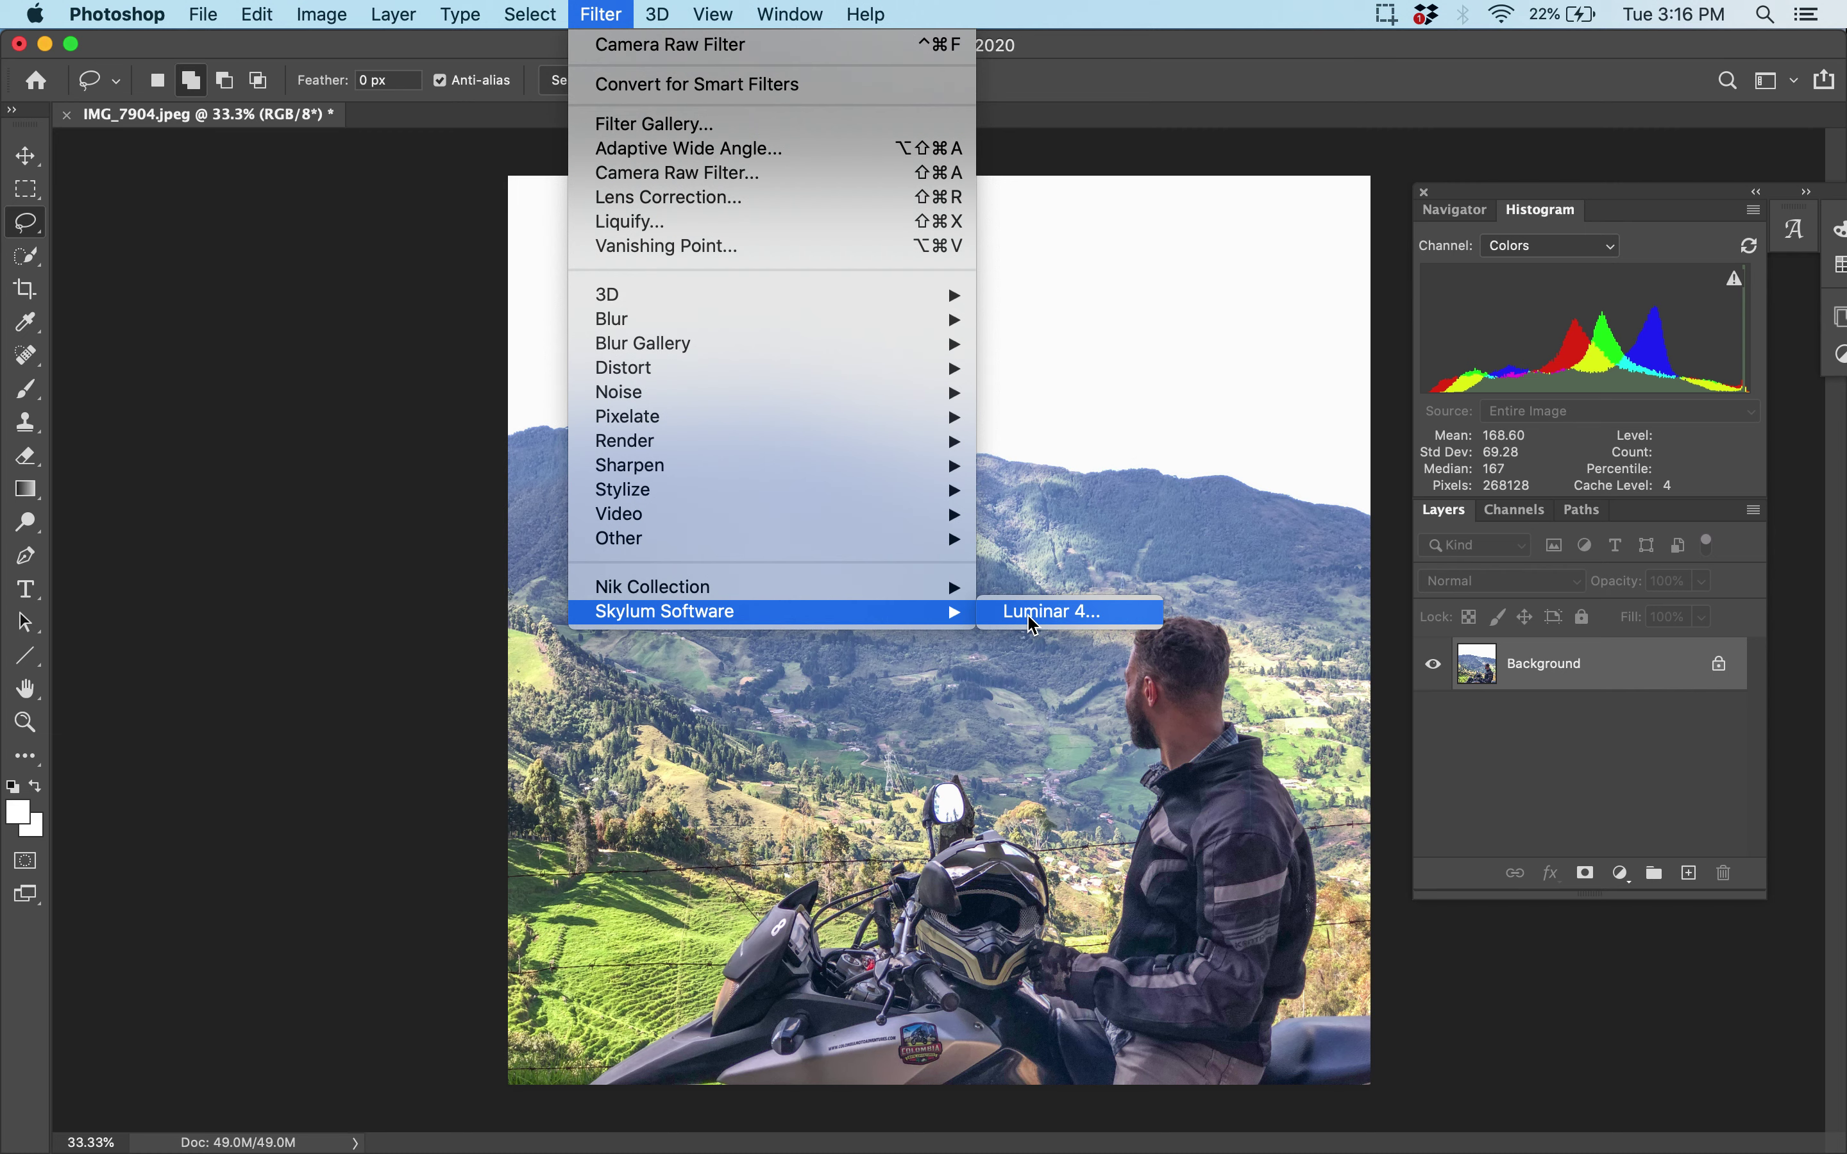
{"action": "left_click", "coordinate": [1052, 611]}
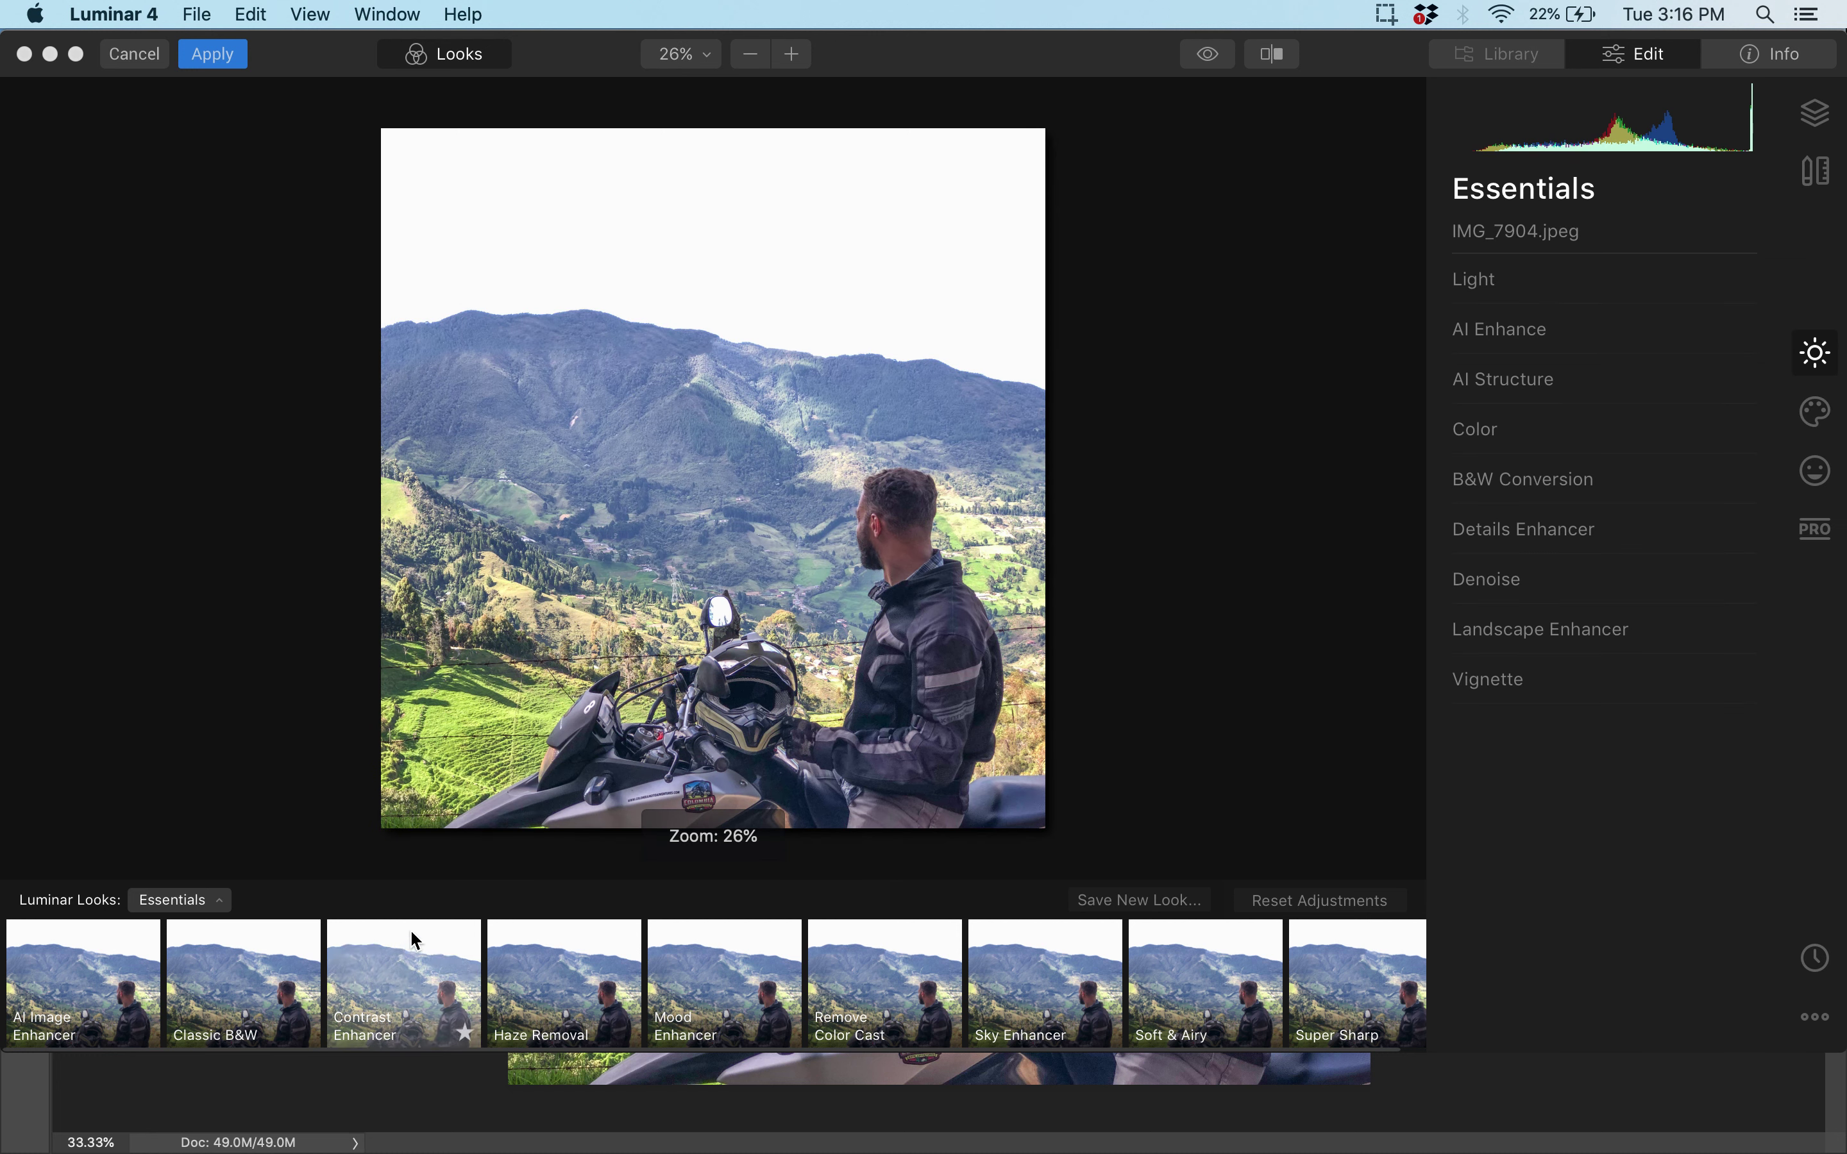
In Luminar's Creative tools, use AI Sky Replacement to swap in the Blue Sky 1 sky
{"action": "left_click", "coordinate": [1817, 416]}
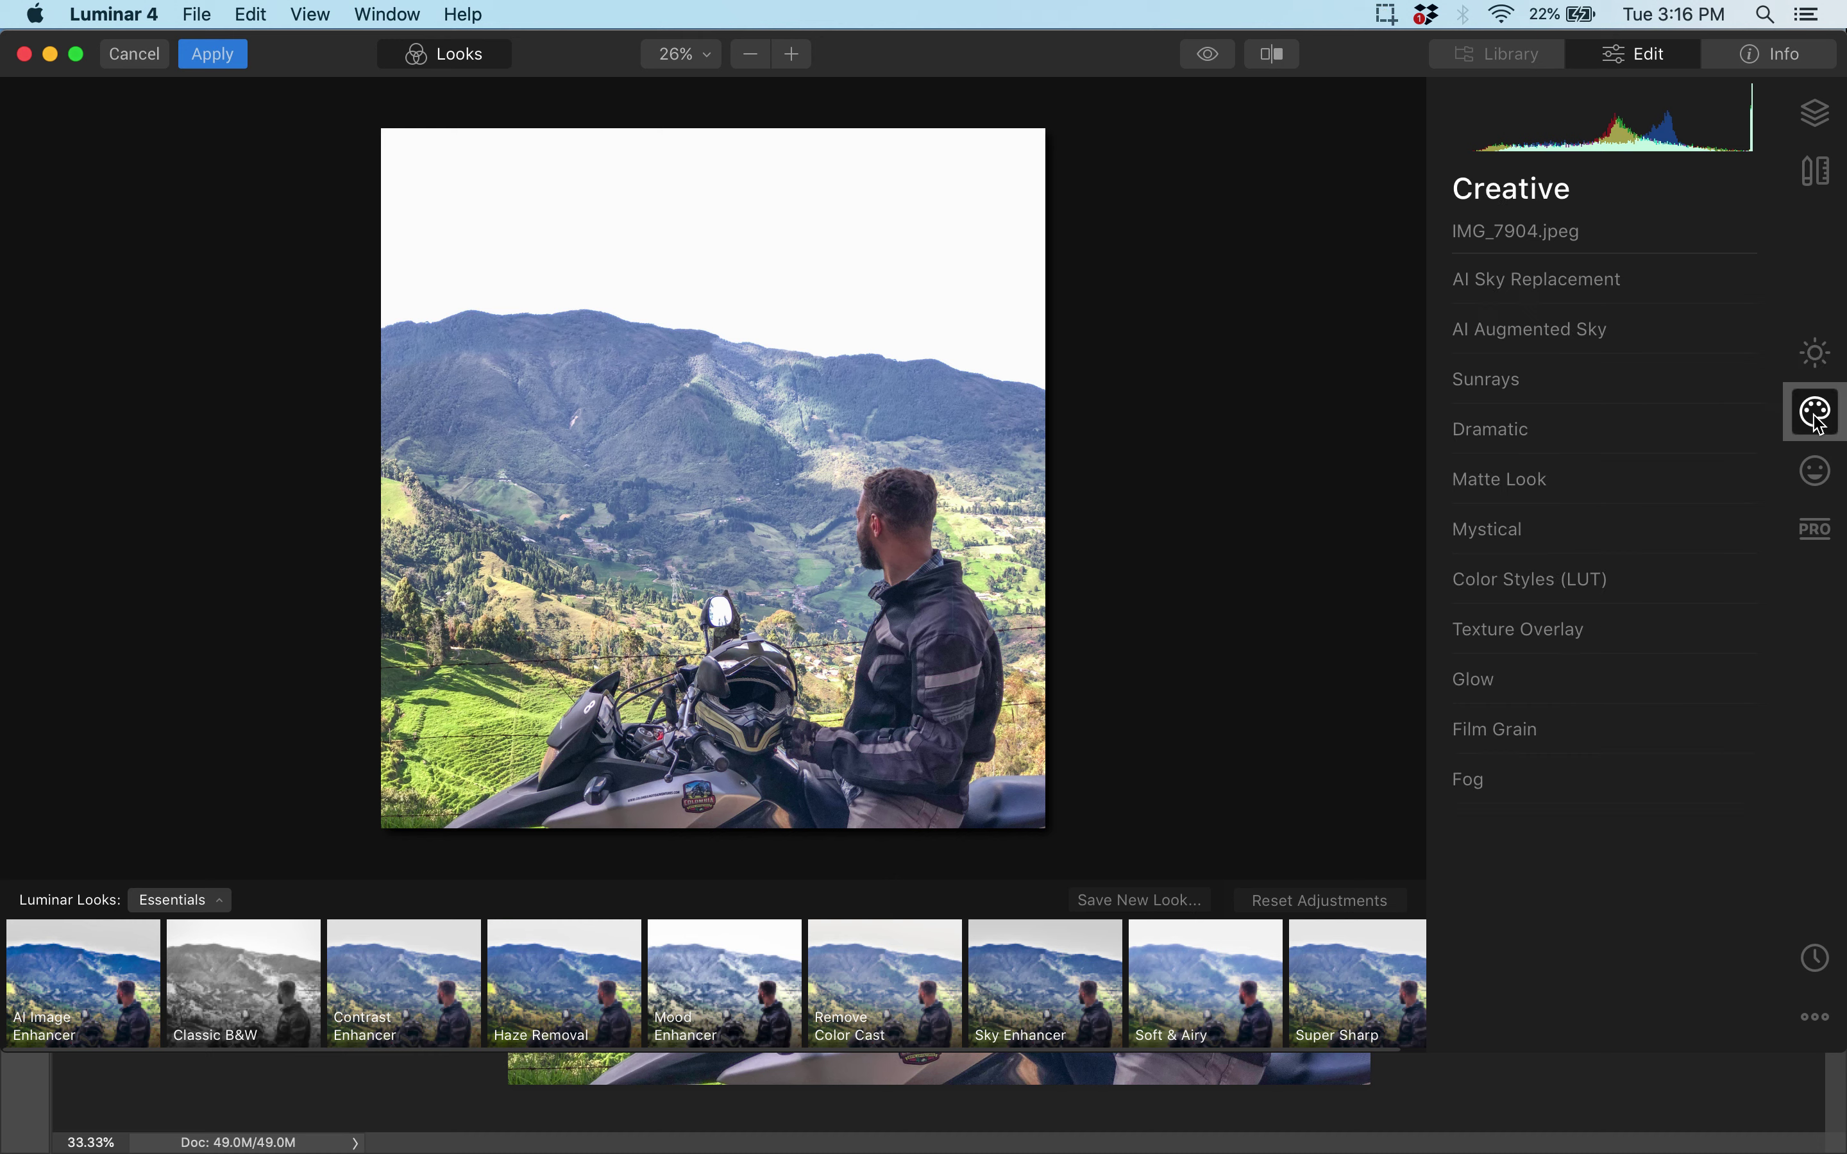
{"action": "left_click", "coordinate": [1654, 297]}
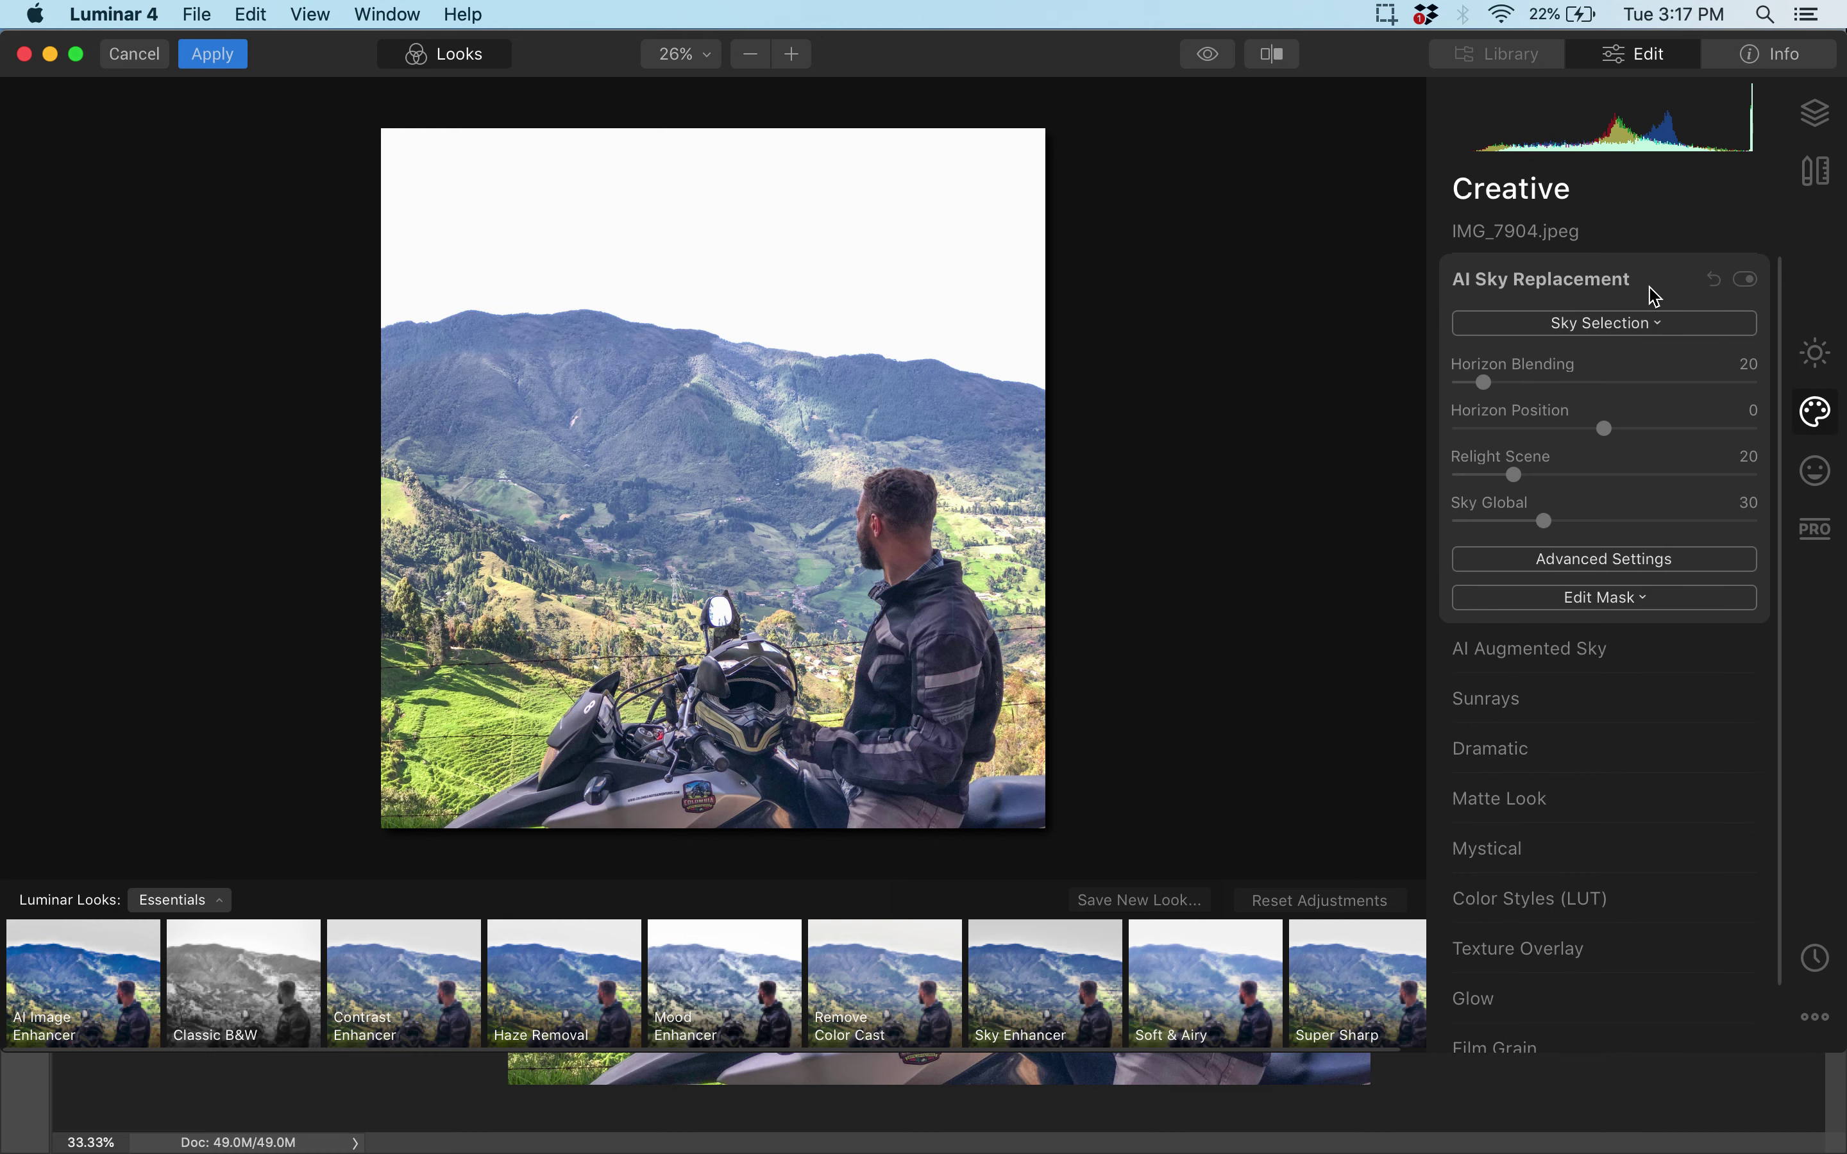
{"action": "left_click", "coordinate": [1641, 324]}
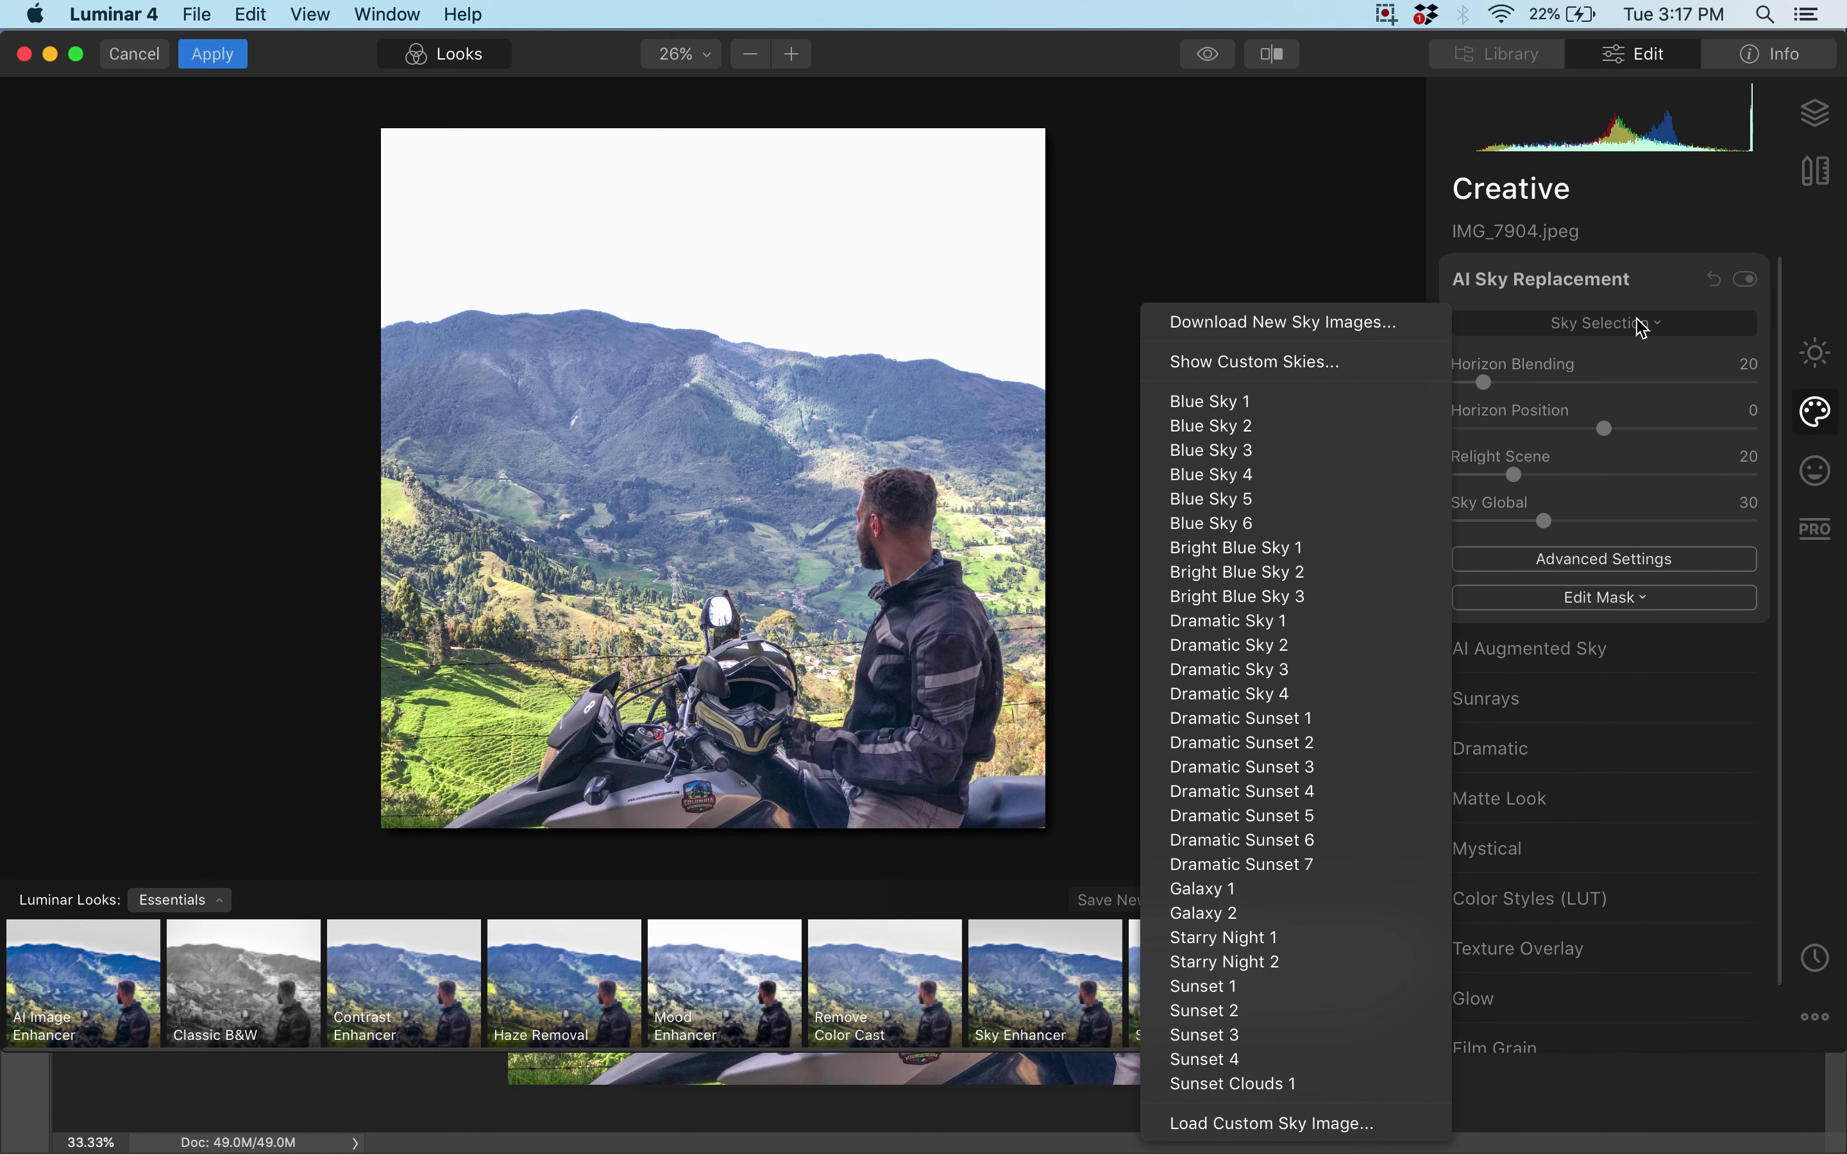
{"action": "left_click", "coordinate": [1329, 412]}
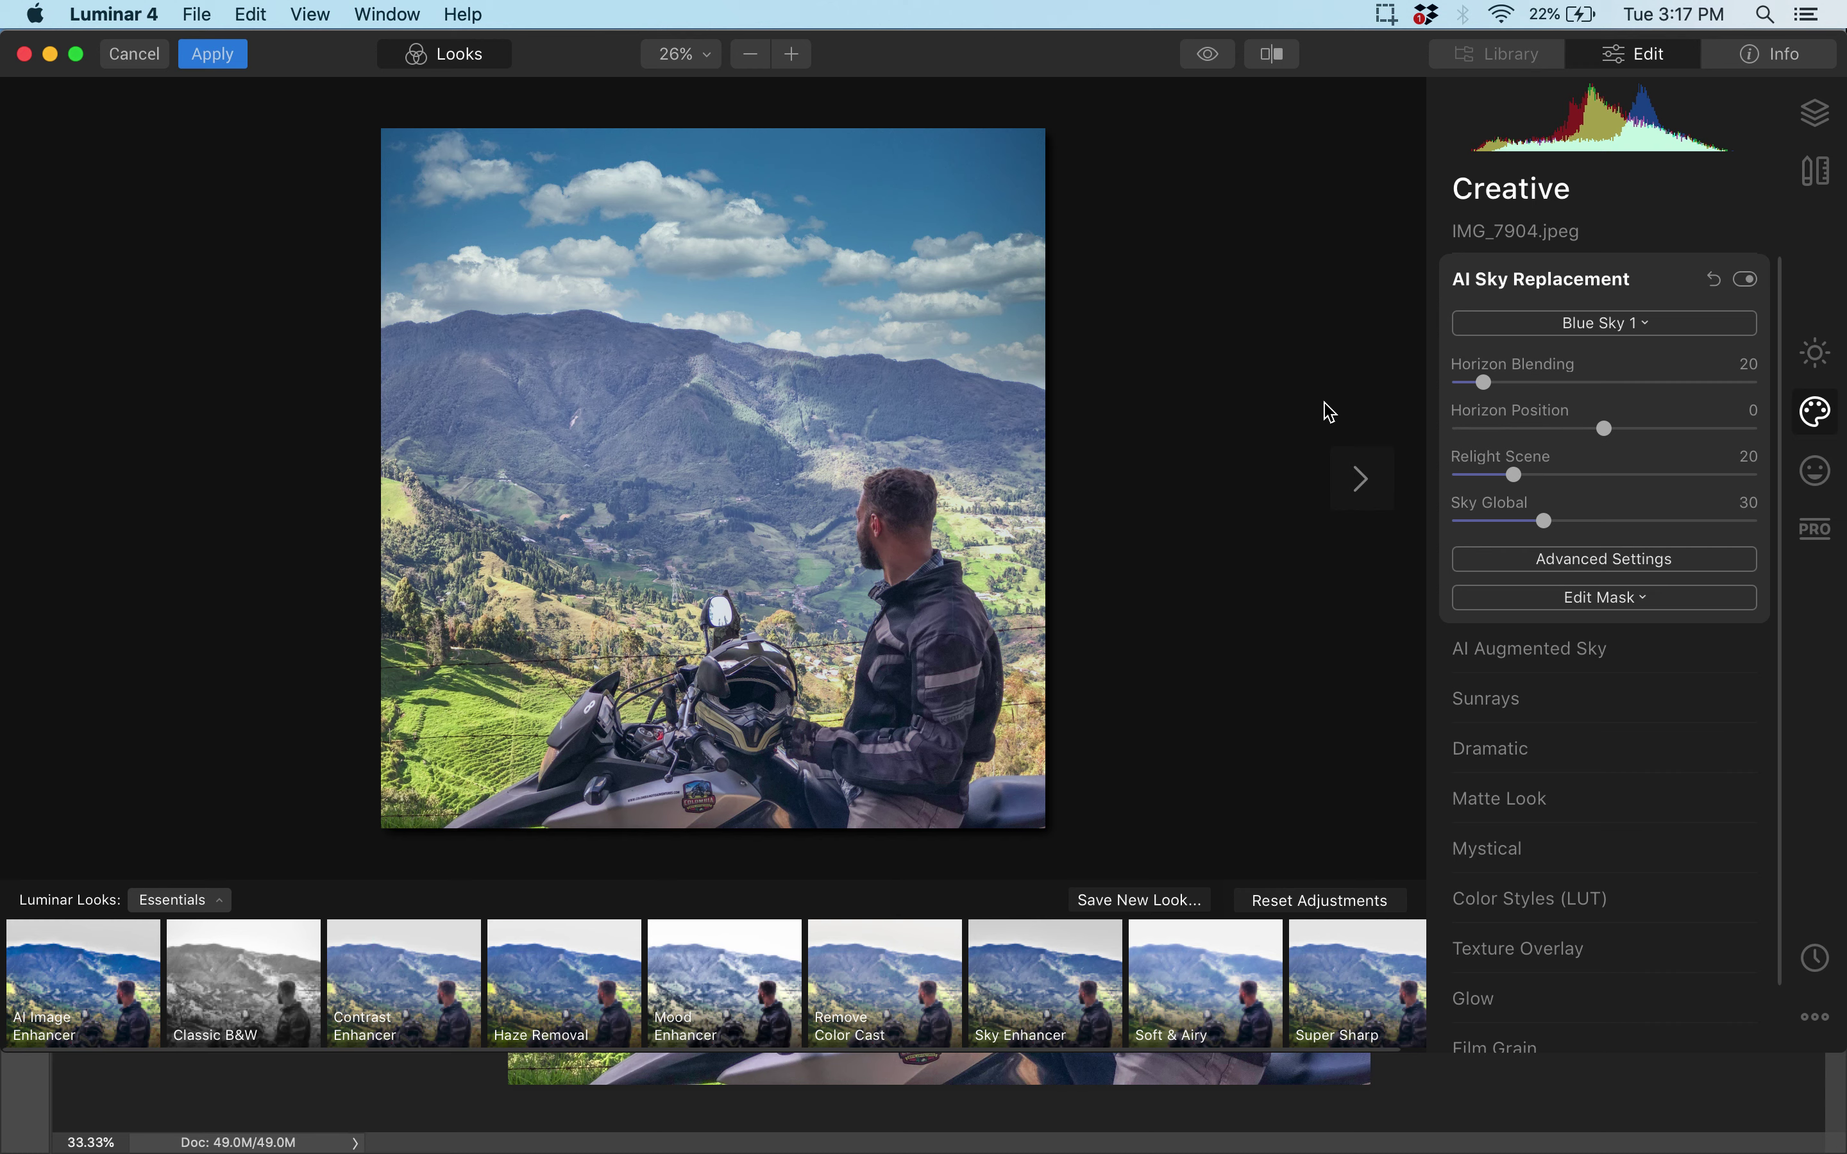
Compare the Blue Sky 2 through Blue Sky 6 presets, then switch to Dramatic Sunset 2
{"action": "left_click", "coordinate": [1574, 330]}
{"action": "left_click", "coordinate": [1425, 426]}
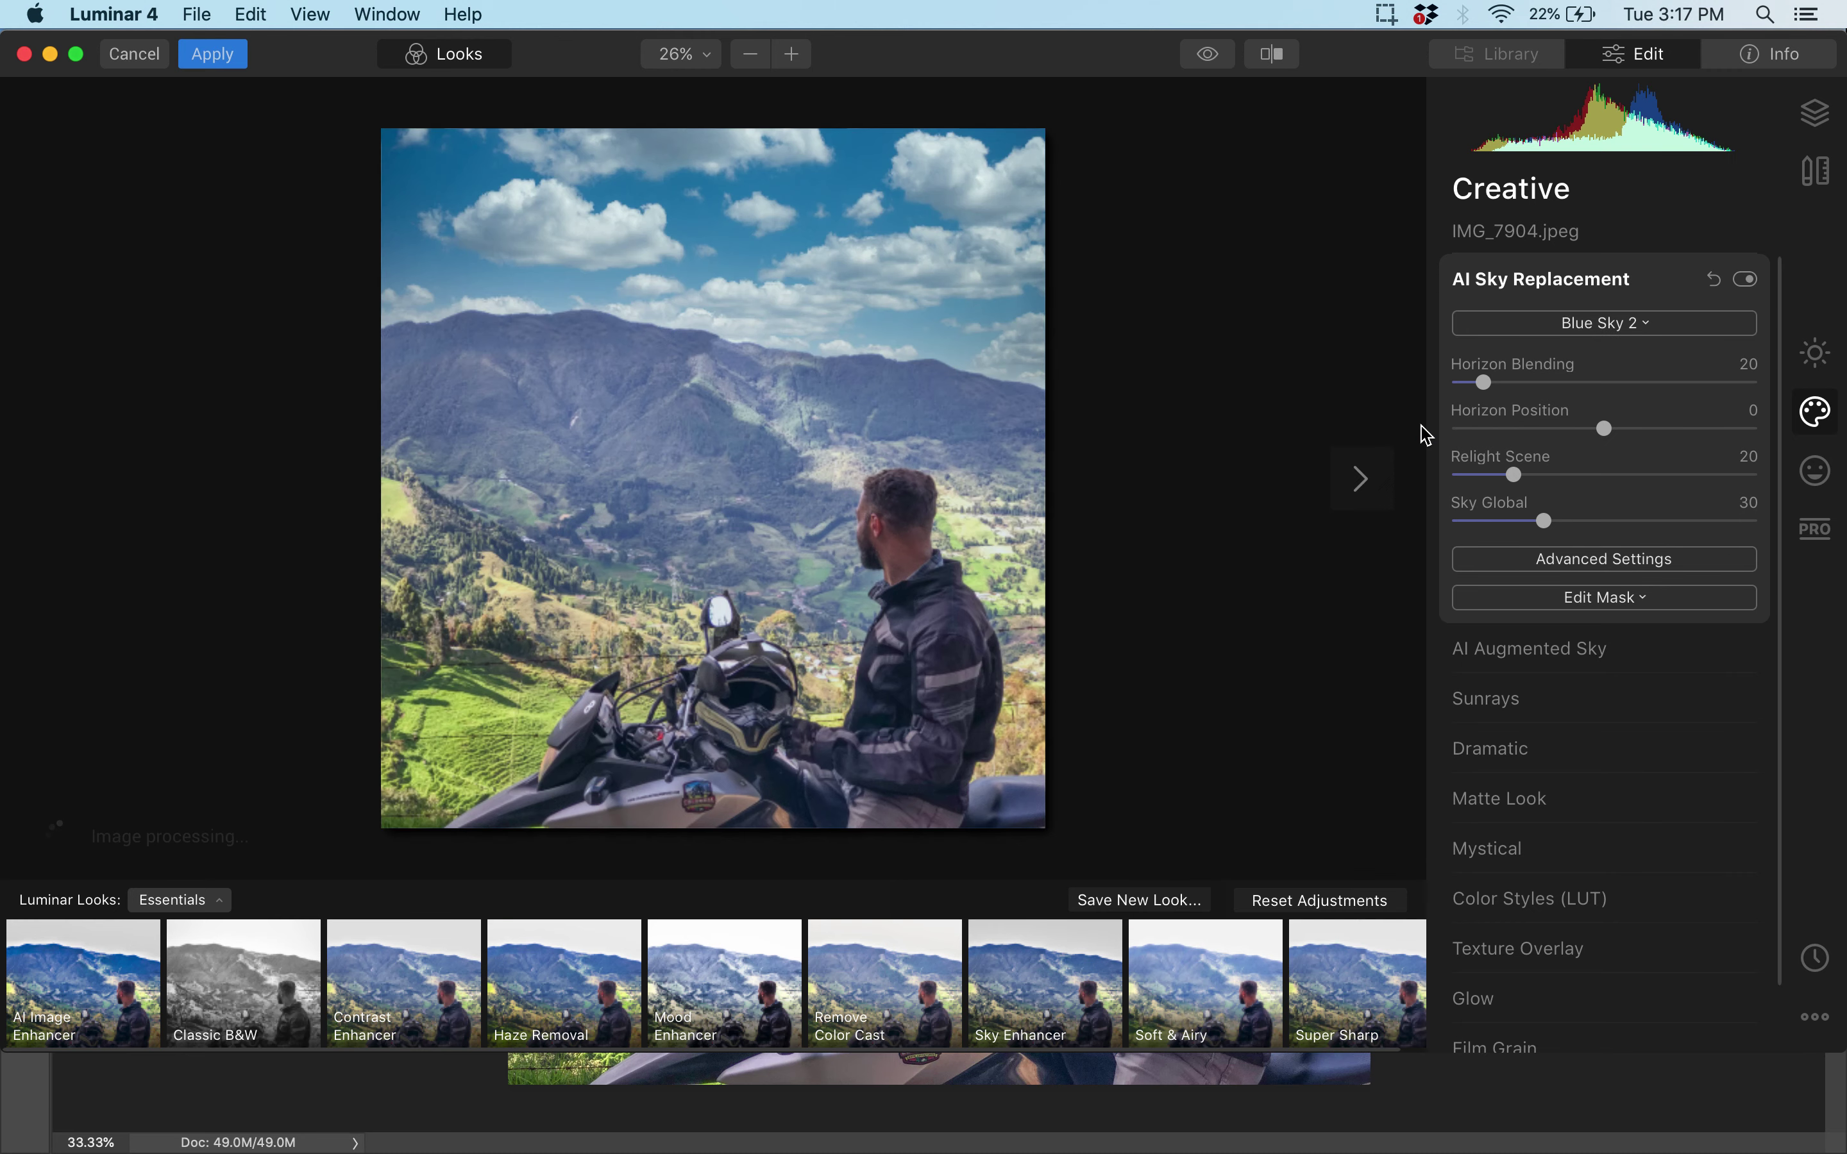
{"action": "left_click", "coordinate": [1643, 324]}
{"action": "left_click", "coordinate": [1374, 462]}
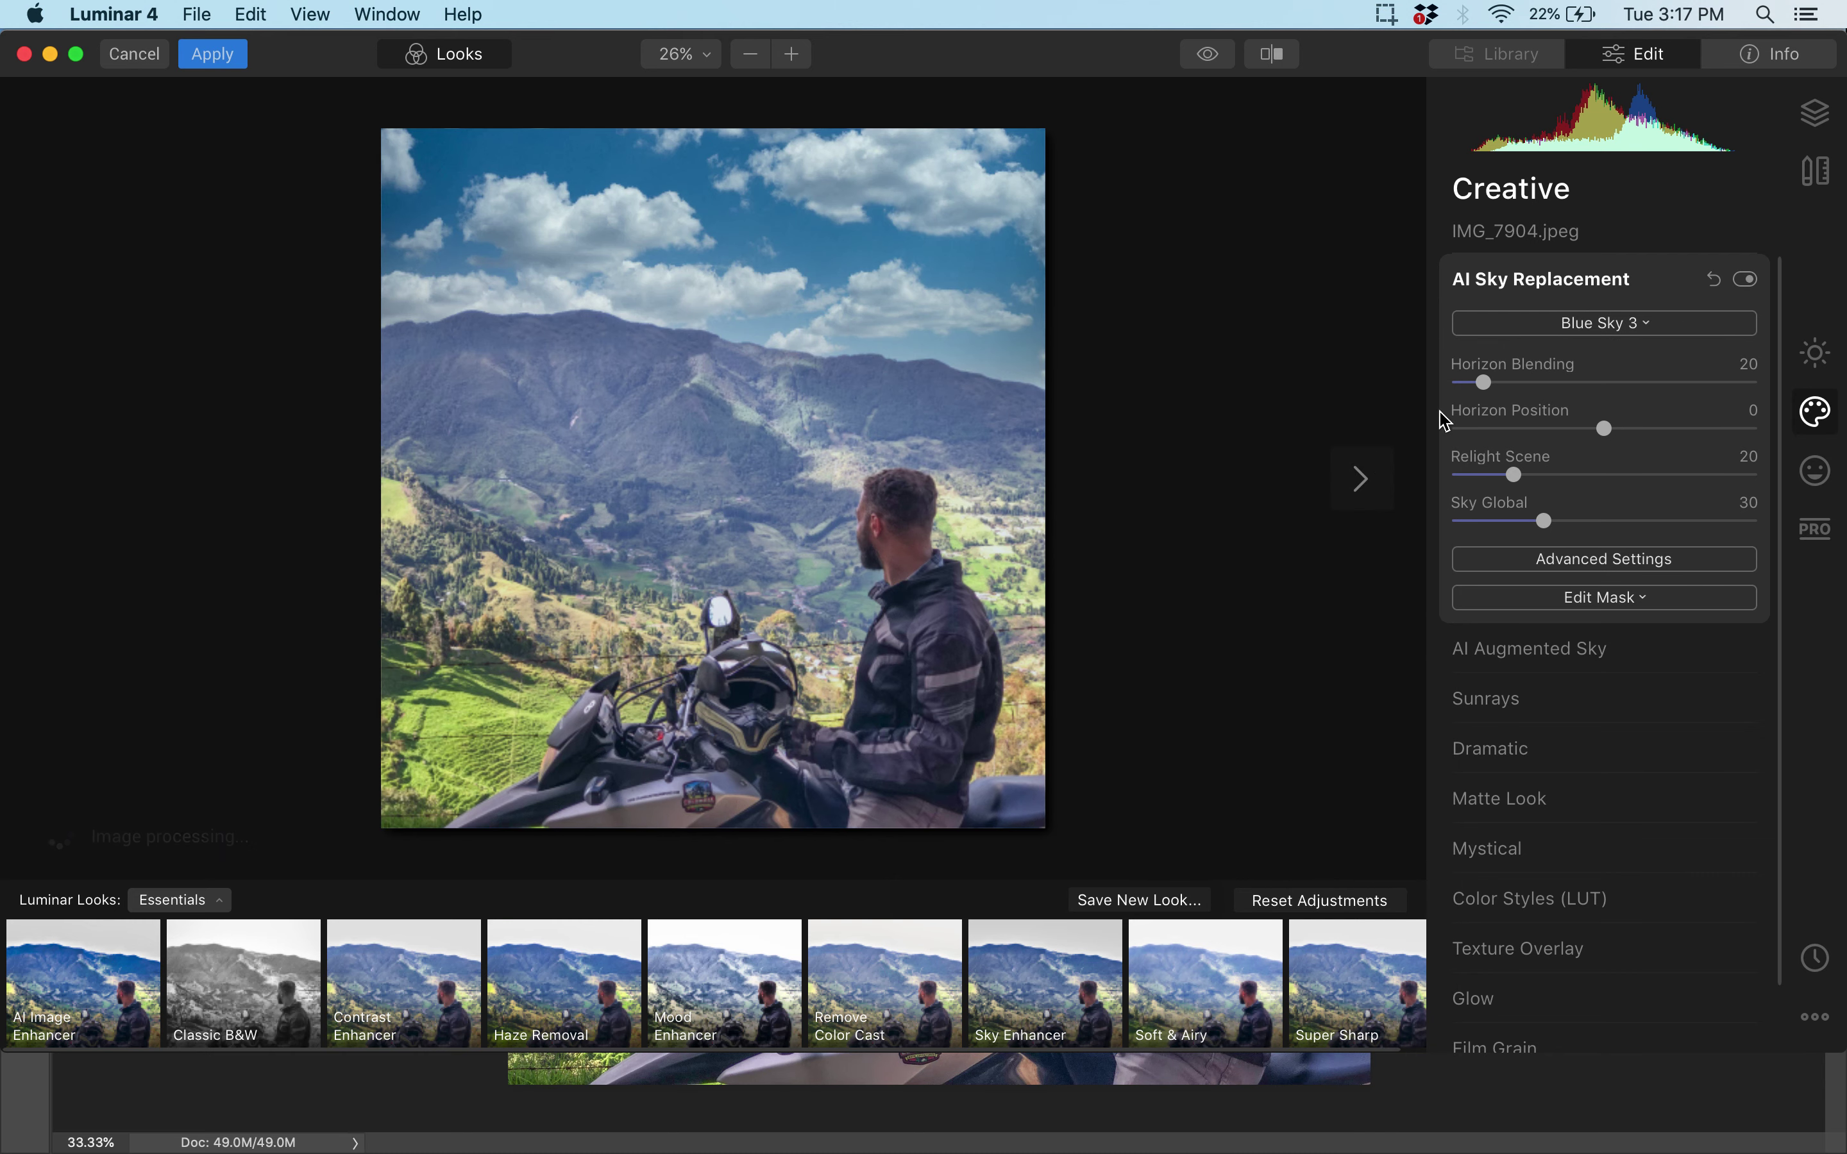
{"action": "left_click", "coordinate": [1639, 323]}
{"action": "left_click", "coordinate": [1347, 480]}
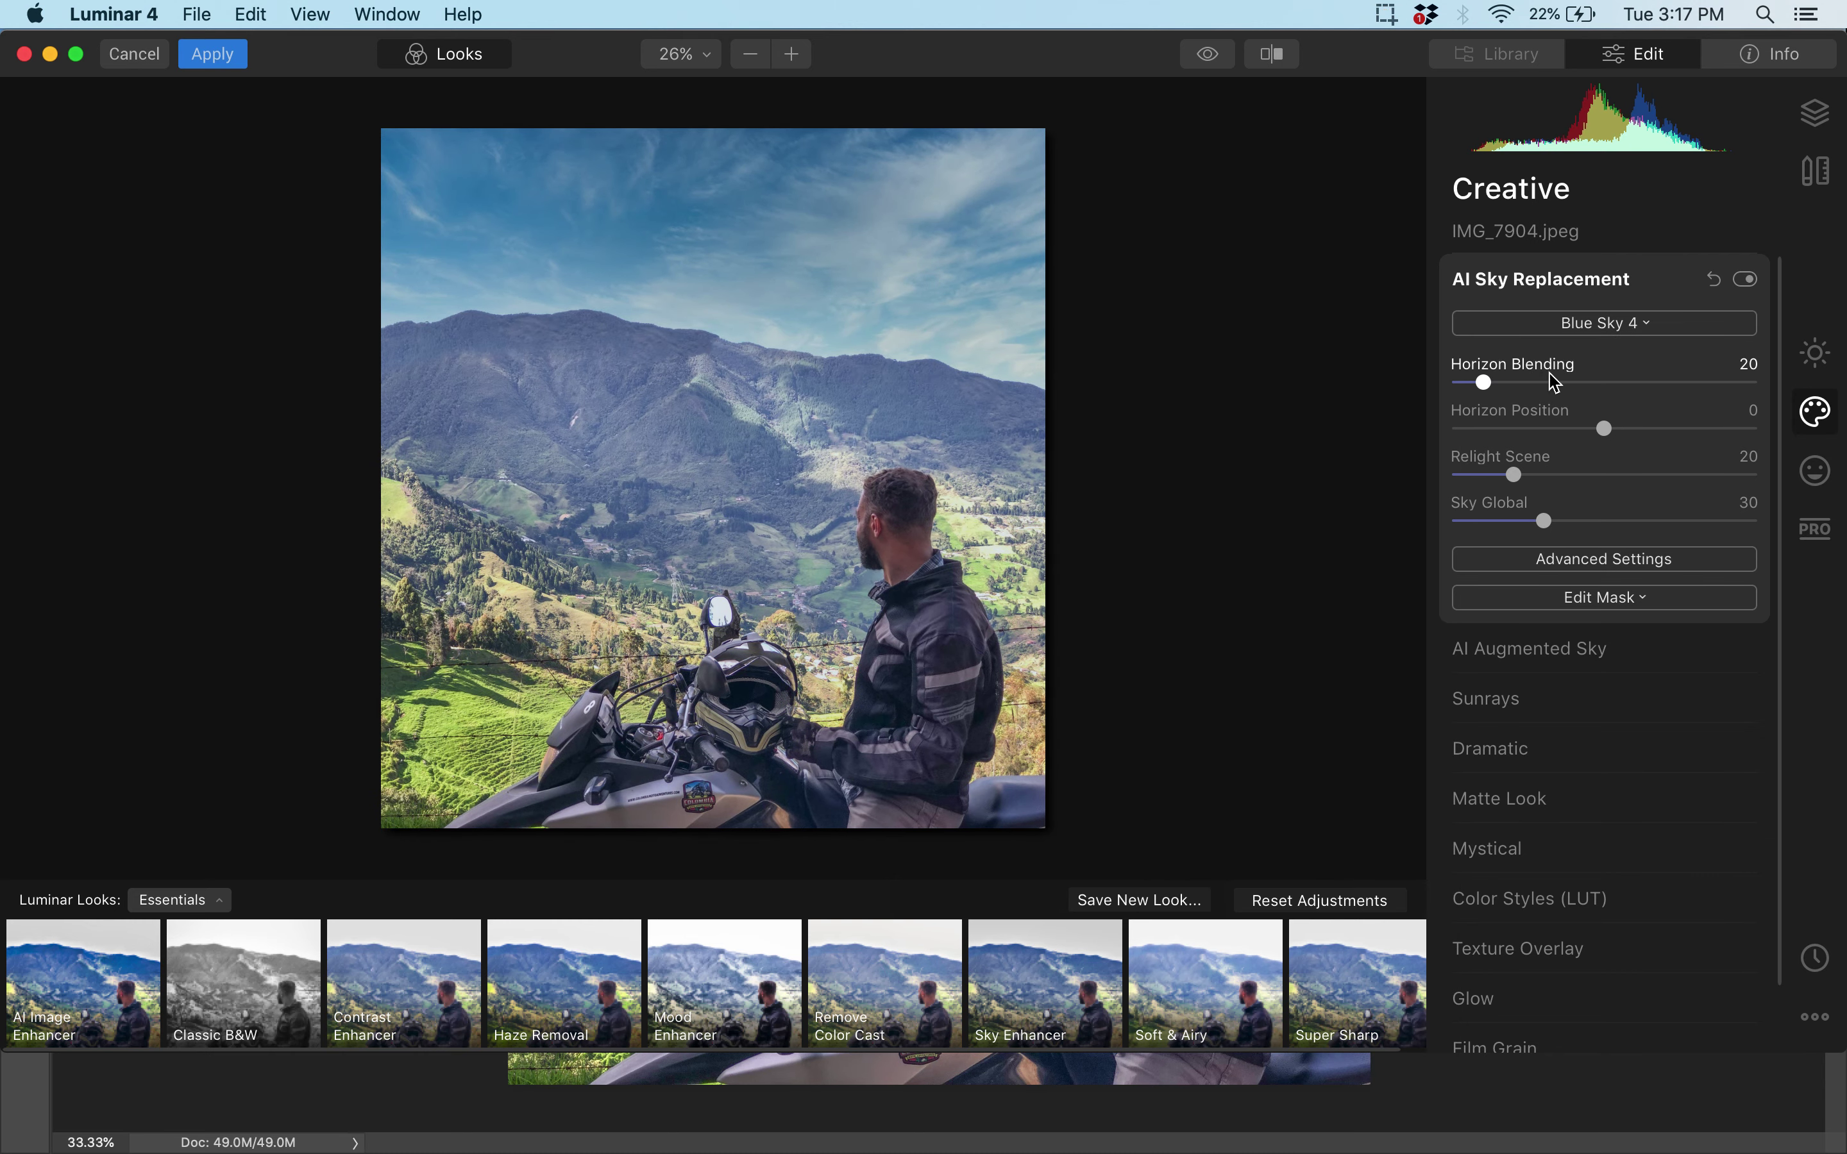
{"action": "left_click", "coordinate": [1577, 328]}
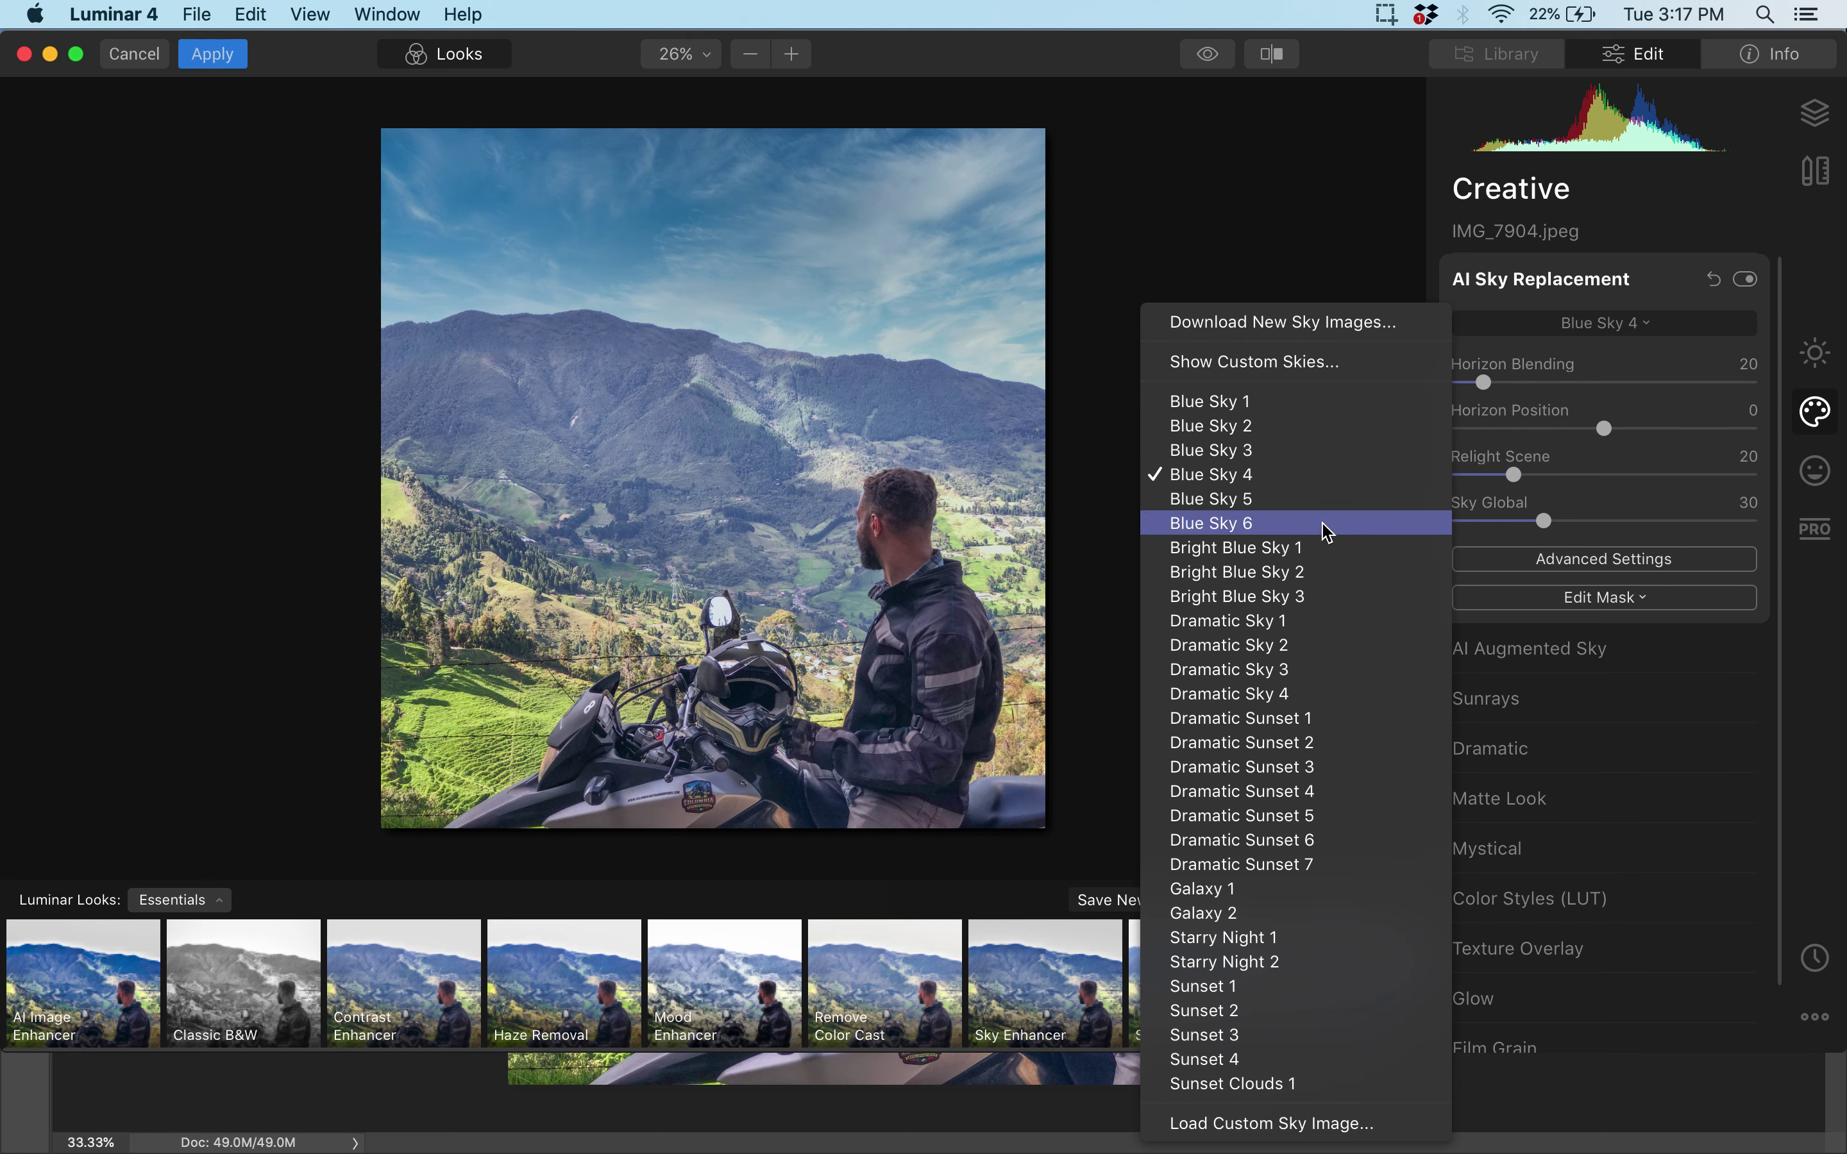
{"action": "left_click", "coordinate": [1338, 504]}
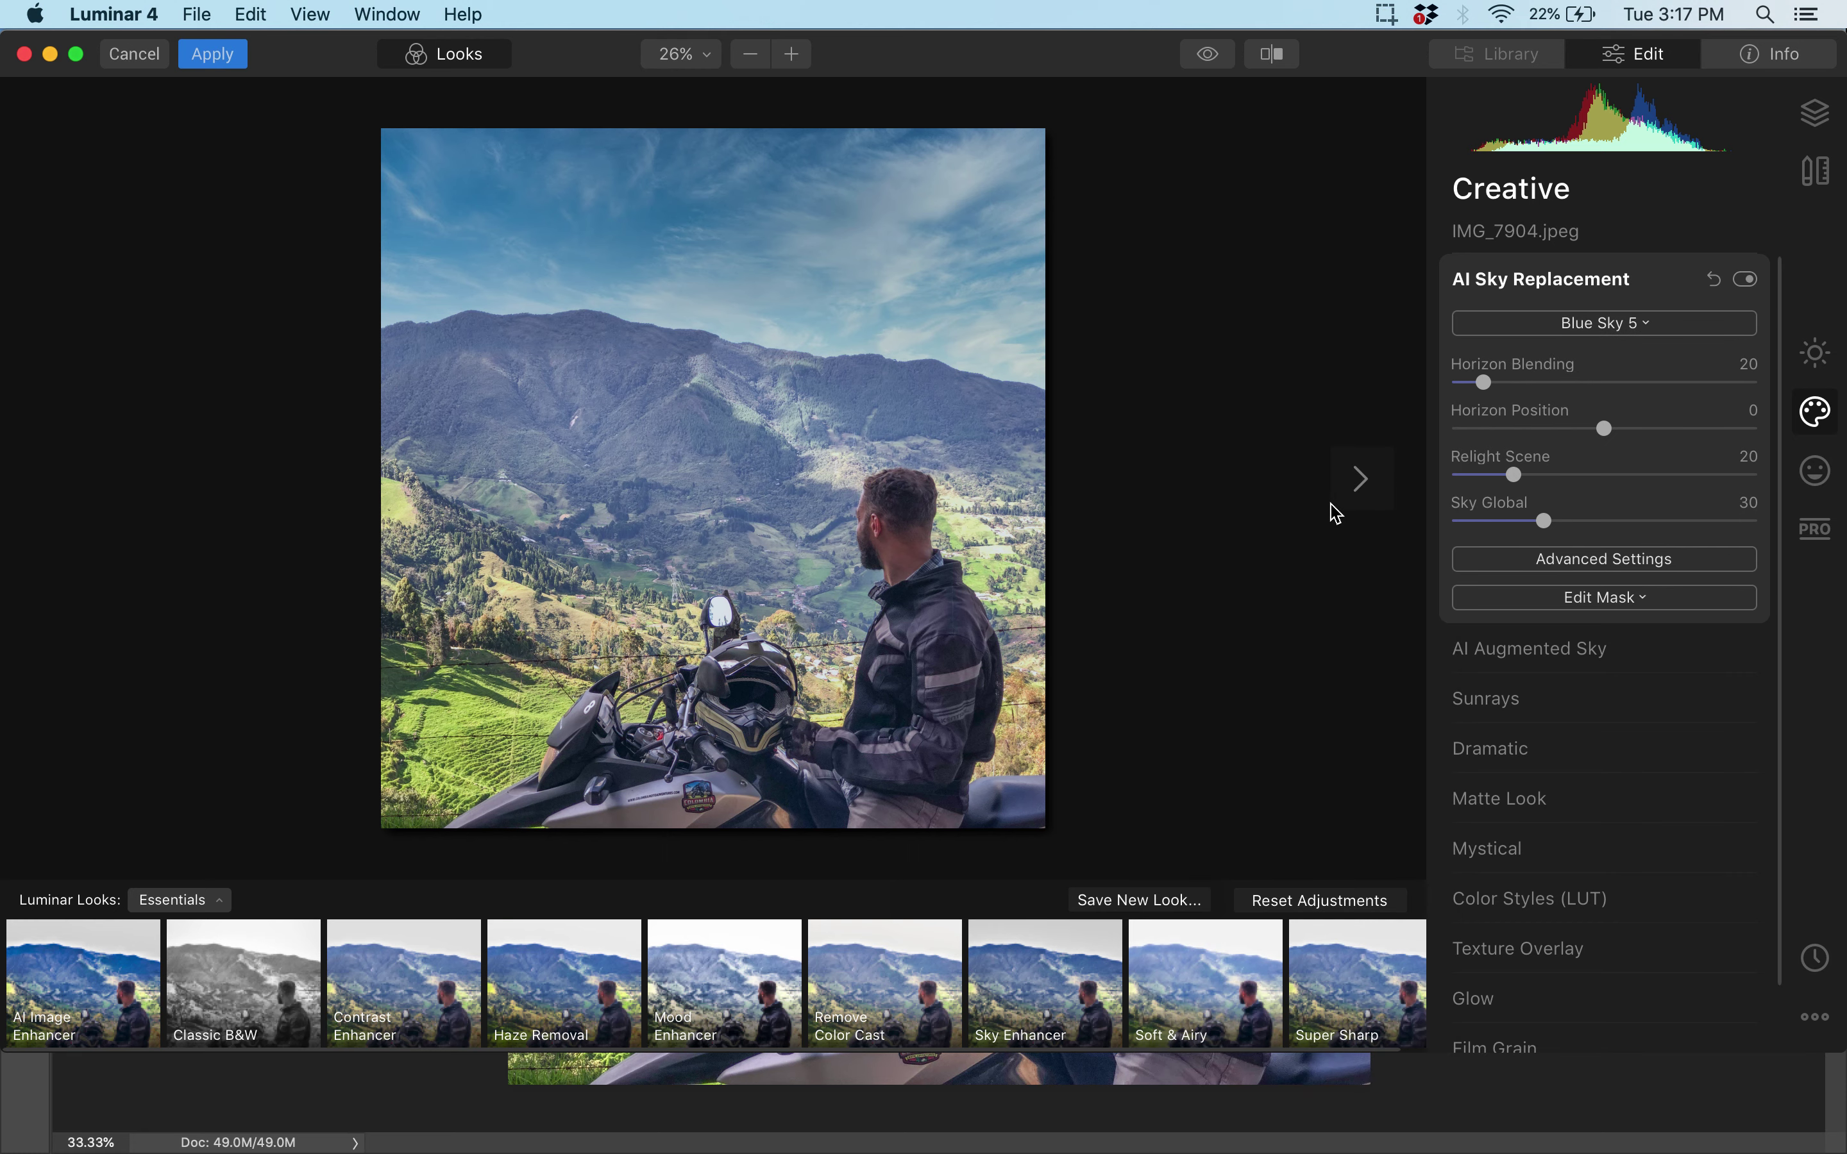
{"action": "left_click", "coordinate": [1577, 327]}
{"action": "left_click", "coordinate": [1373, 533]}
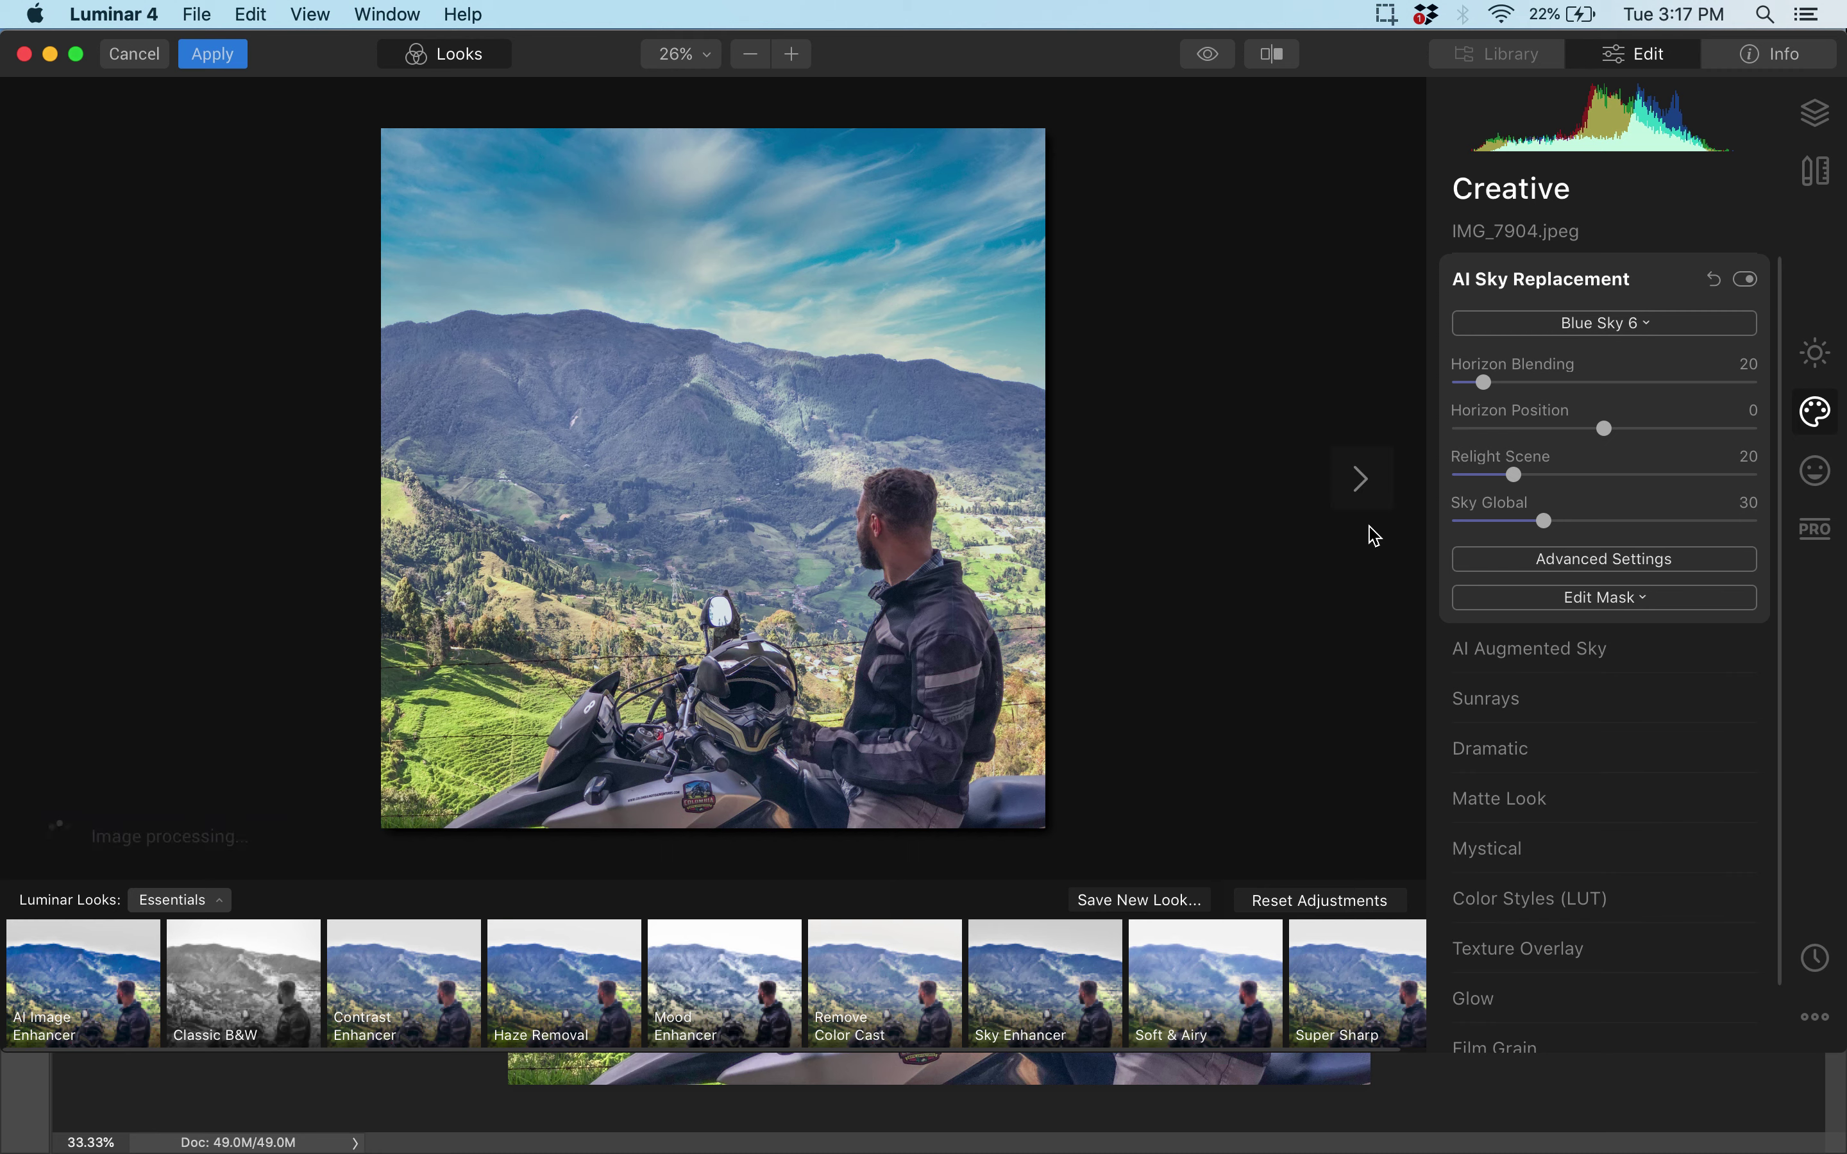
{"action": "left_click", "coordinate": [1557, 334]}
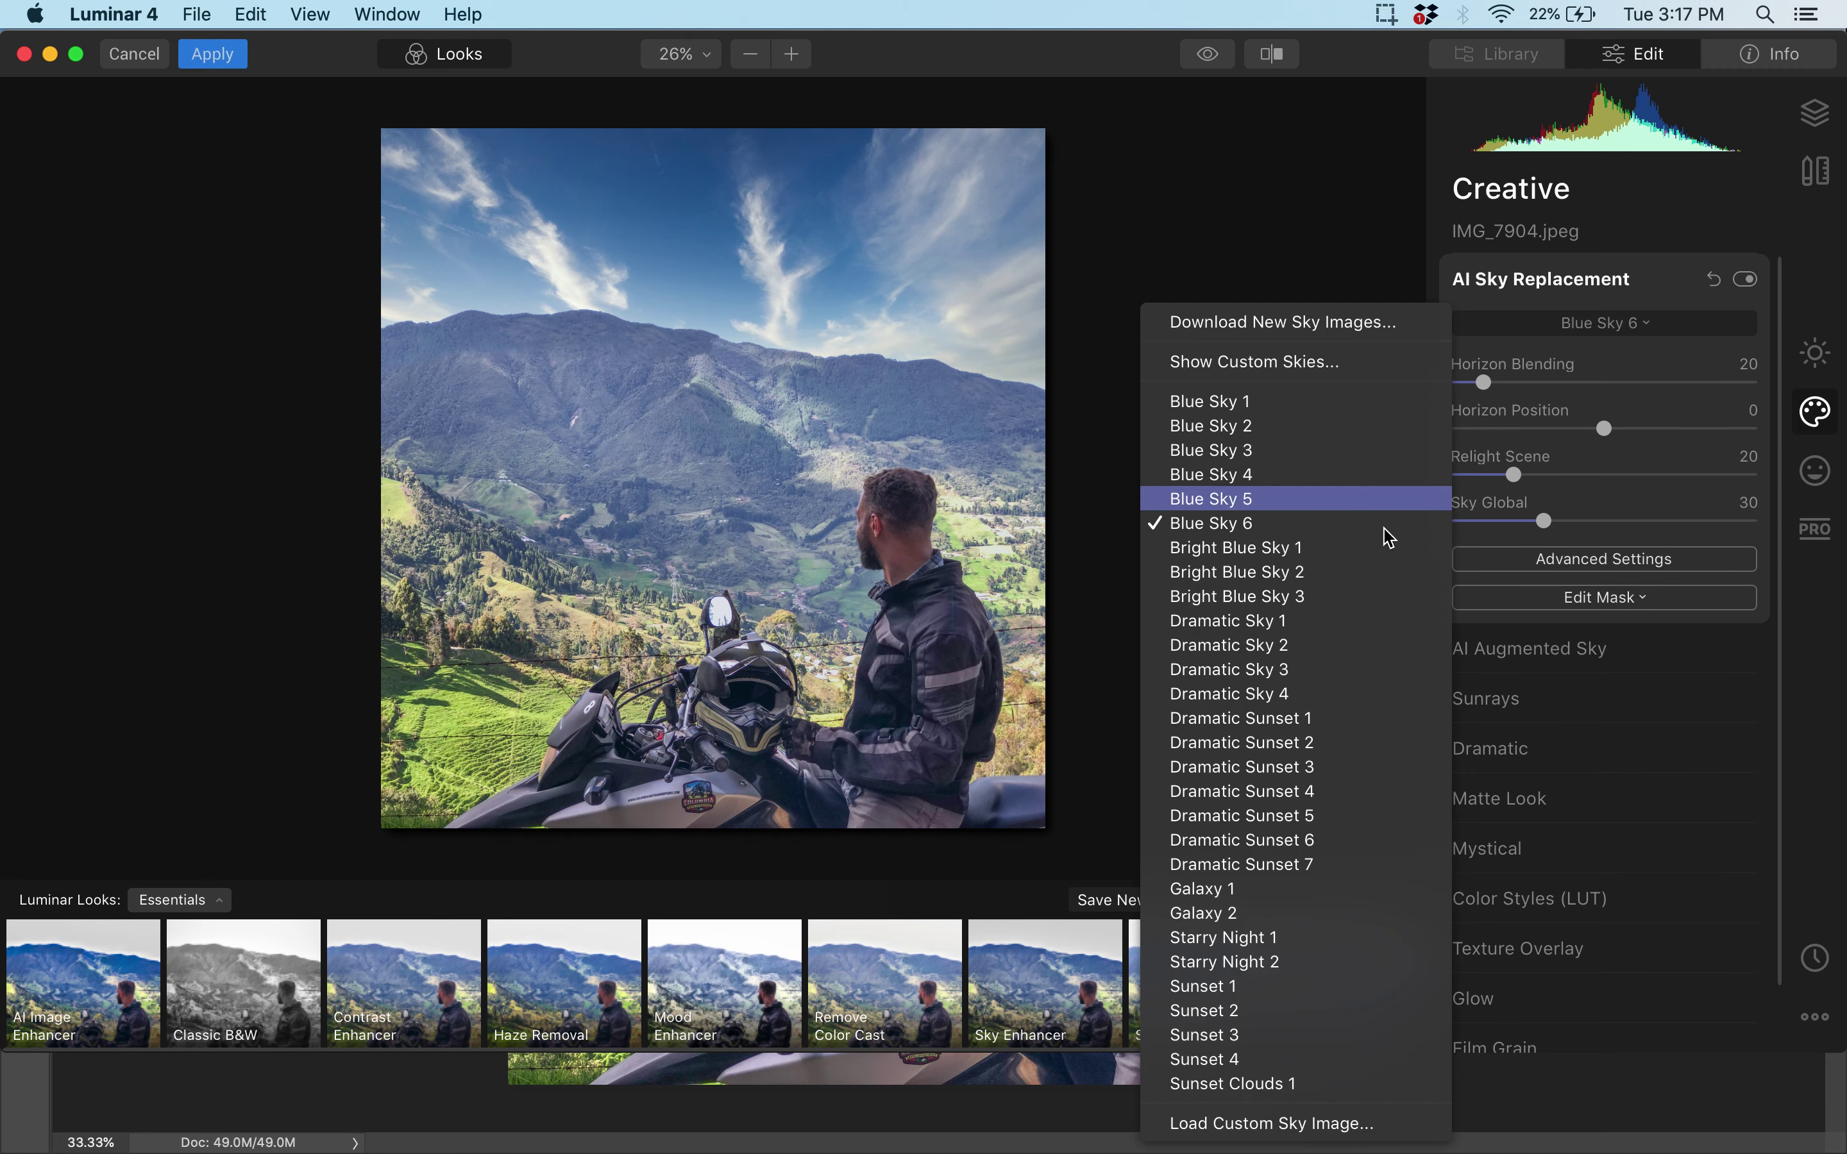
{"action": "left_click", "coordinate": [1317, 746]}
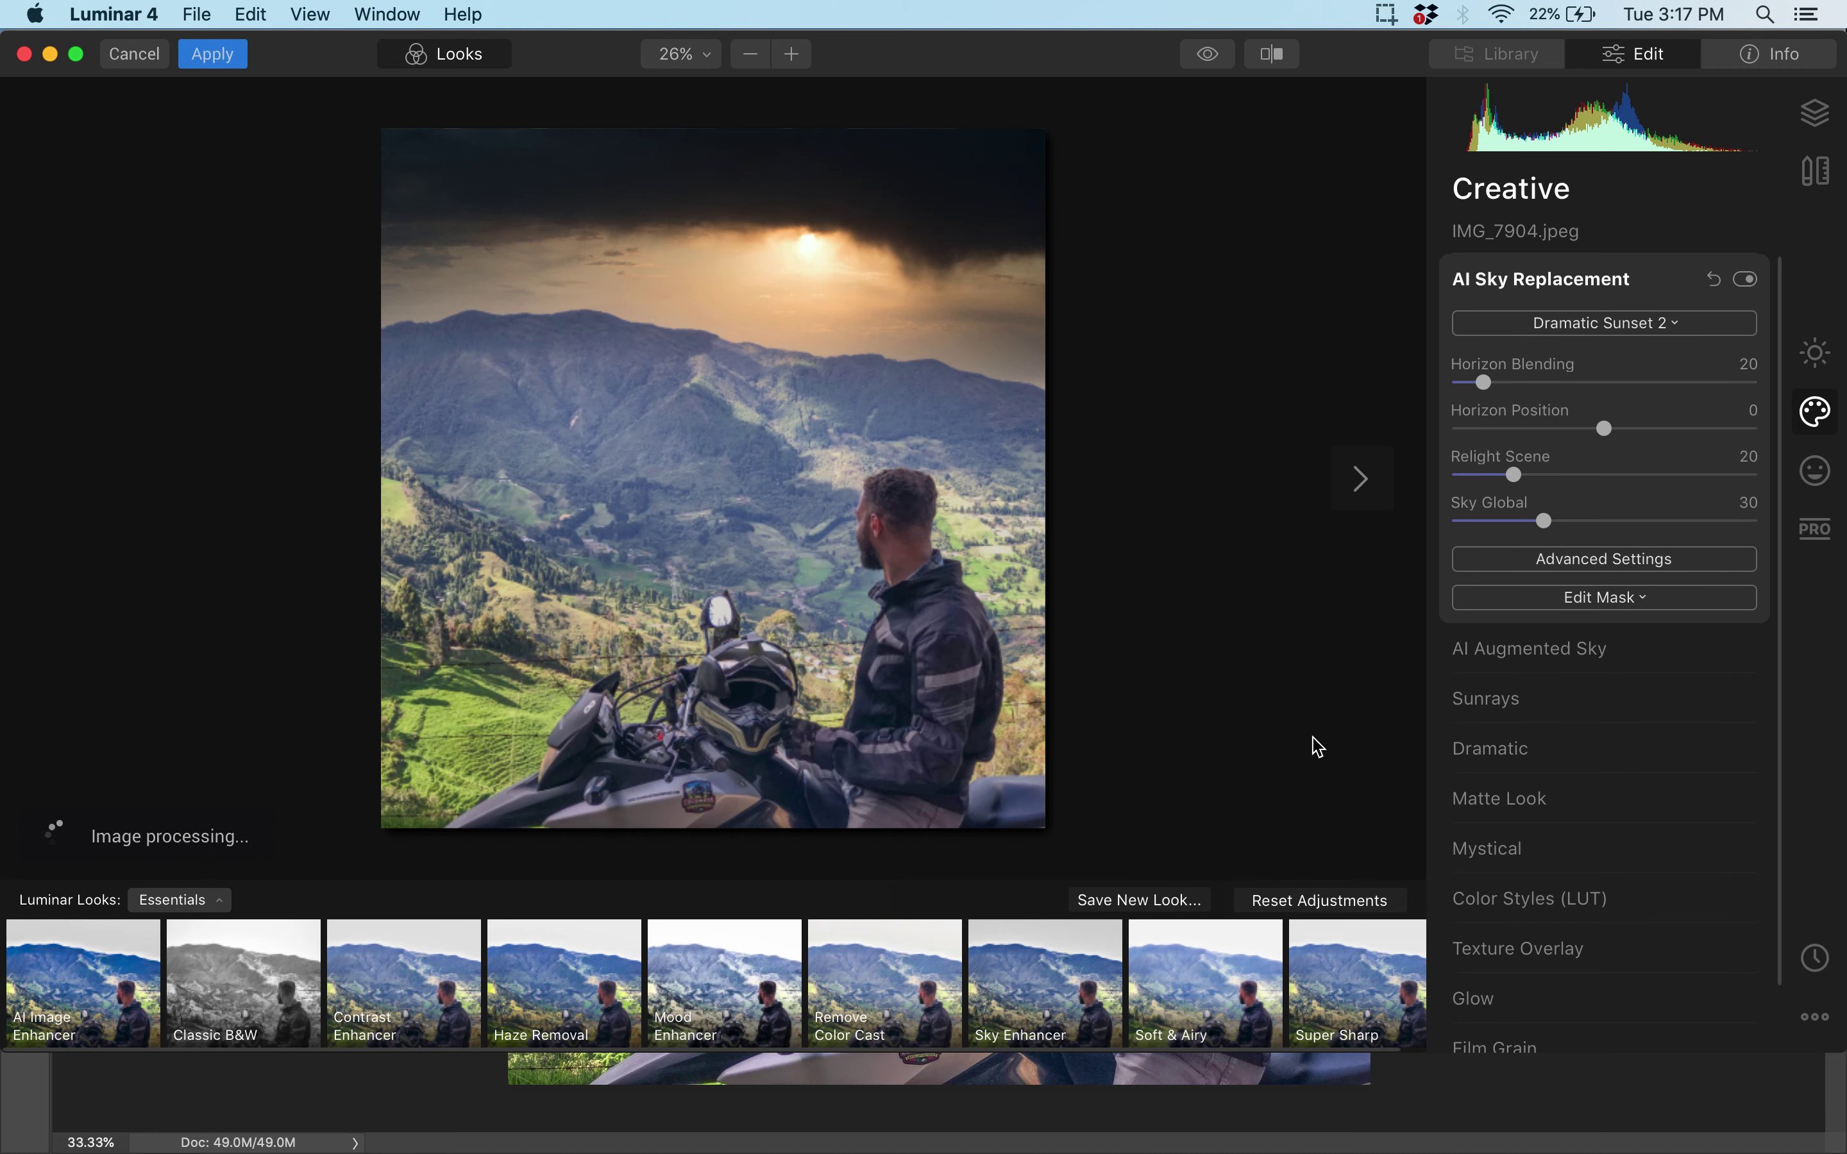
Try the Galaxy 2, Galaxy 1 and Starry Night 2 skies, then settle on Blue Sky 2
{"action": "left_click", "coordinate": [1523, 331]}
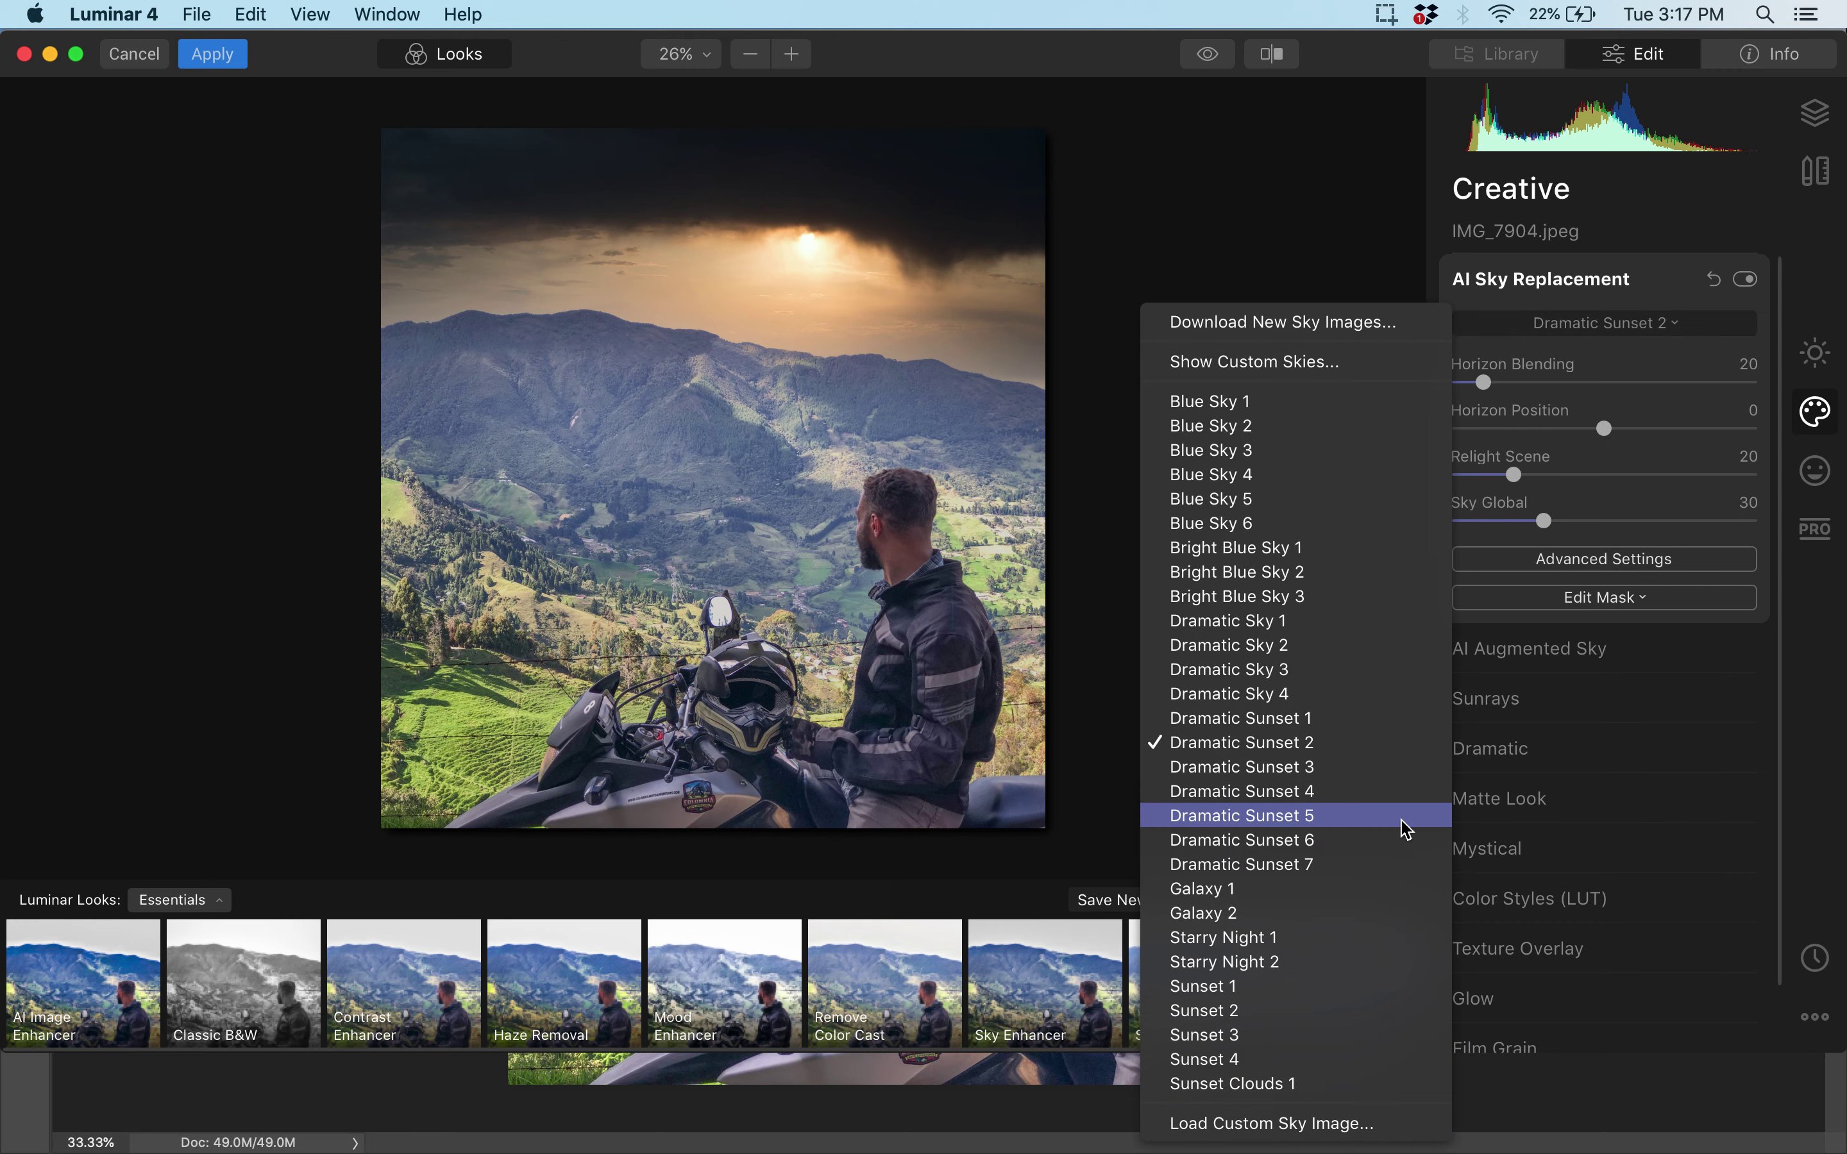
{"action": "left_click", "coordinate": [1362, 914]}
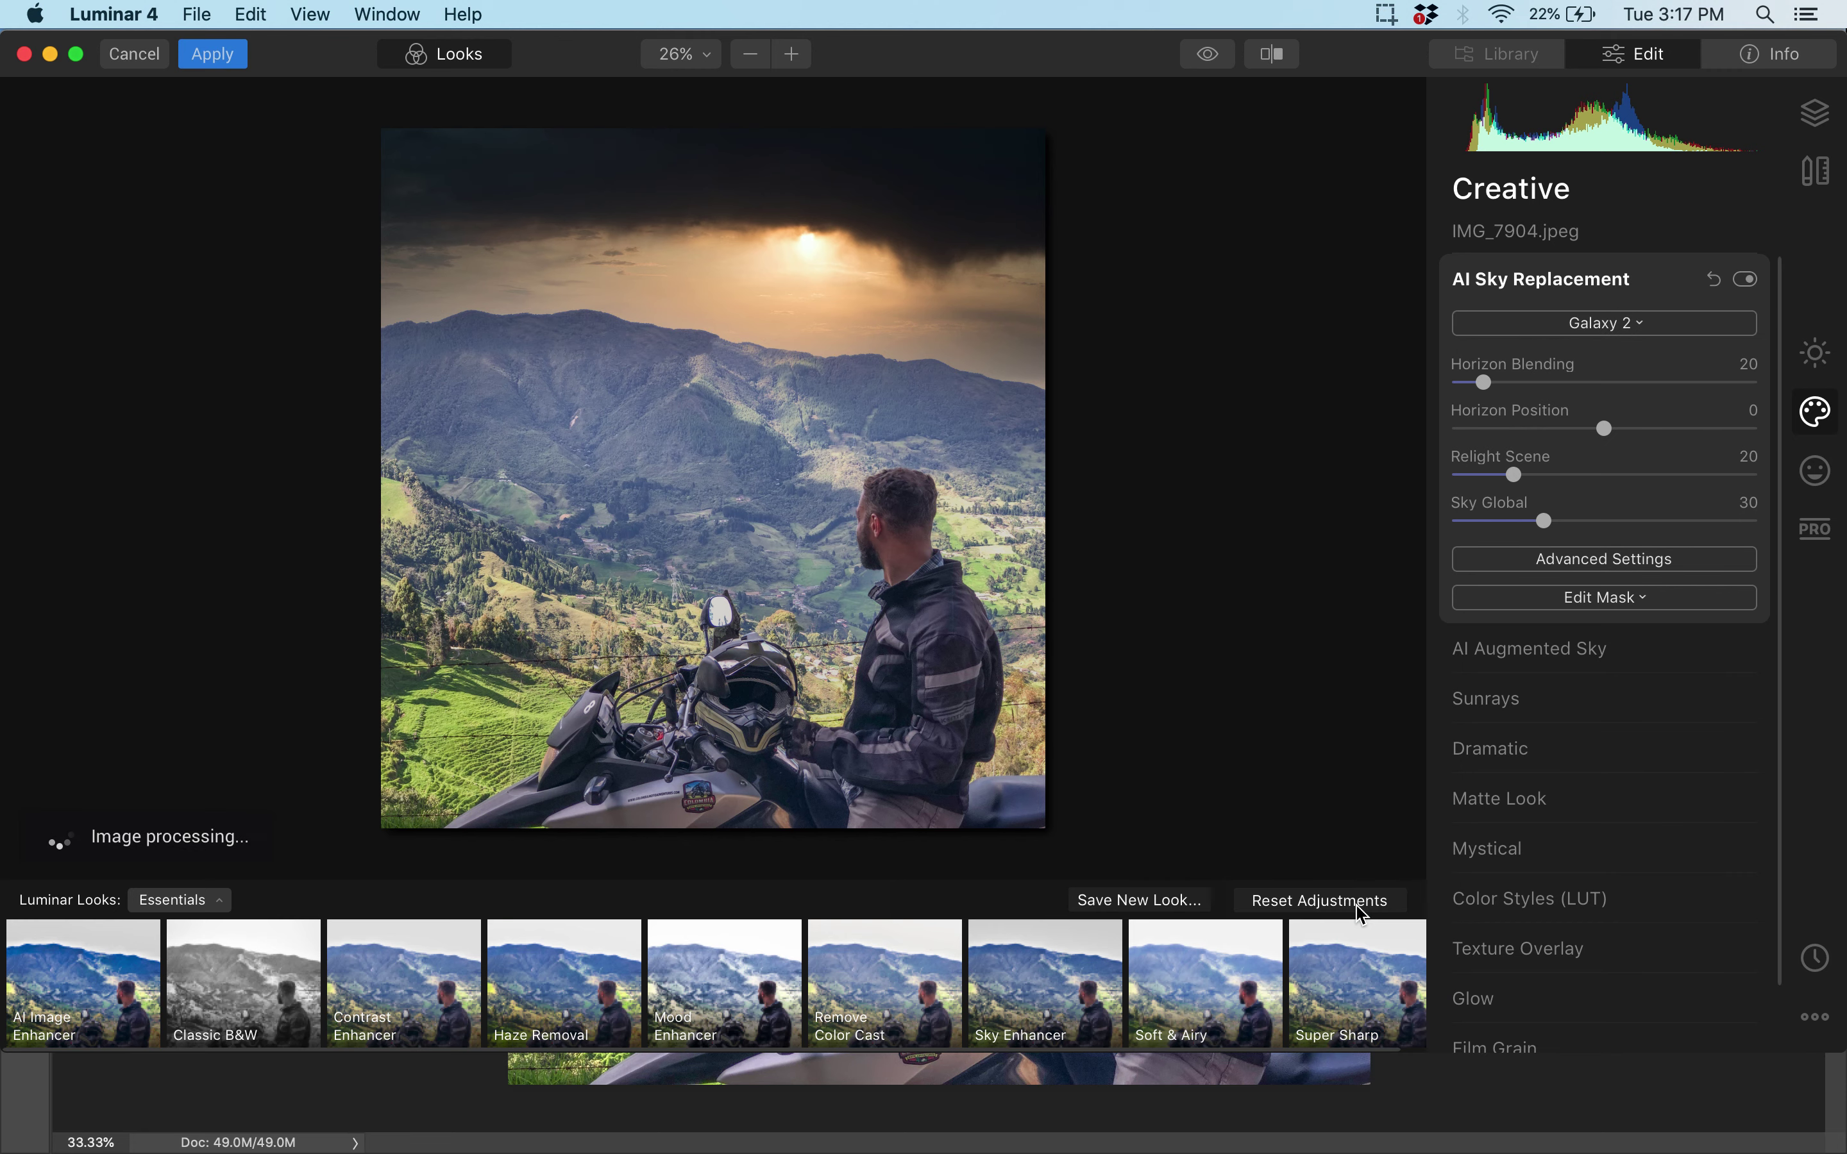
{"action": "left_click", "coordinate": [1581, 333]}
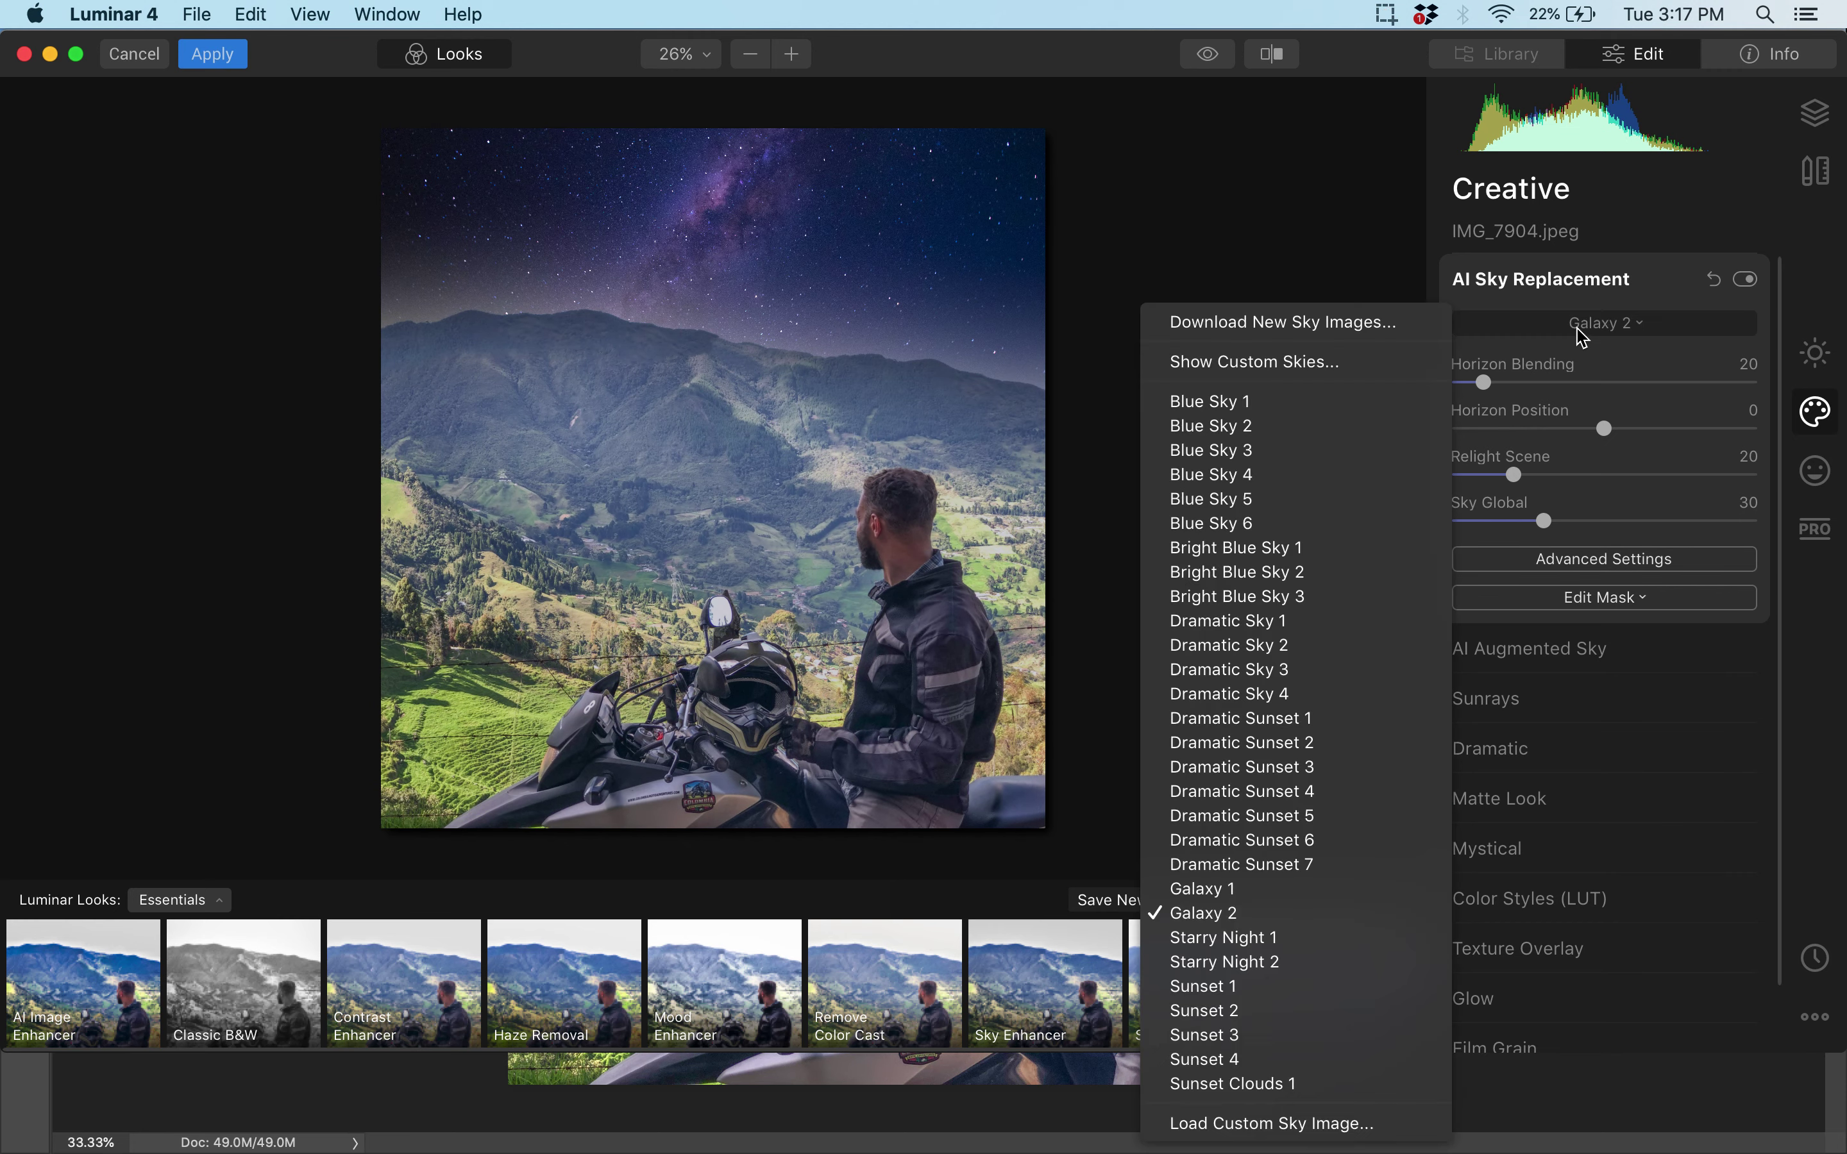
{"action": "left_click", "coordinate": [1288, 889]}
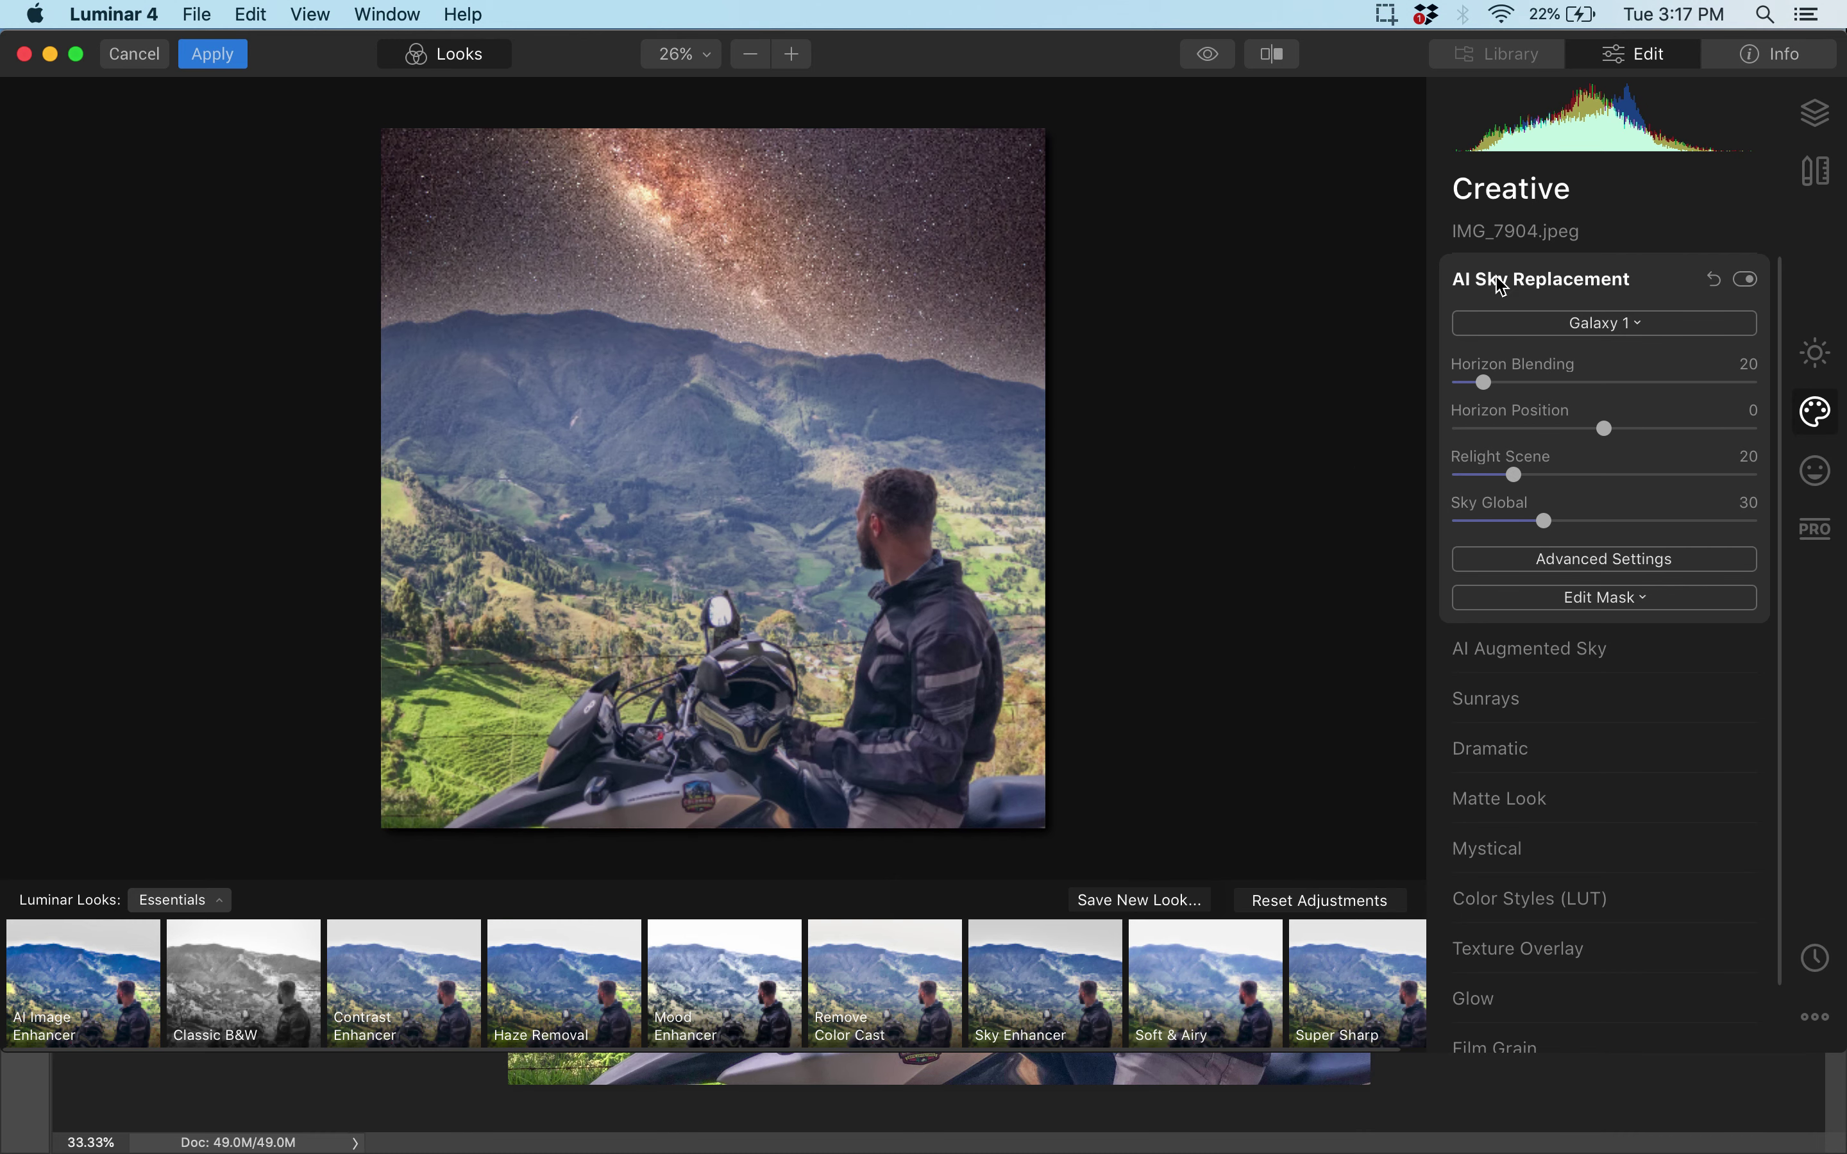
{"action": "left_click", "coordinate": [1509, 321]}
{"action": "left_click", "coordinate": [1312, 961]}
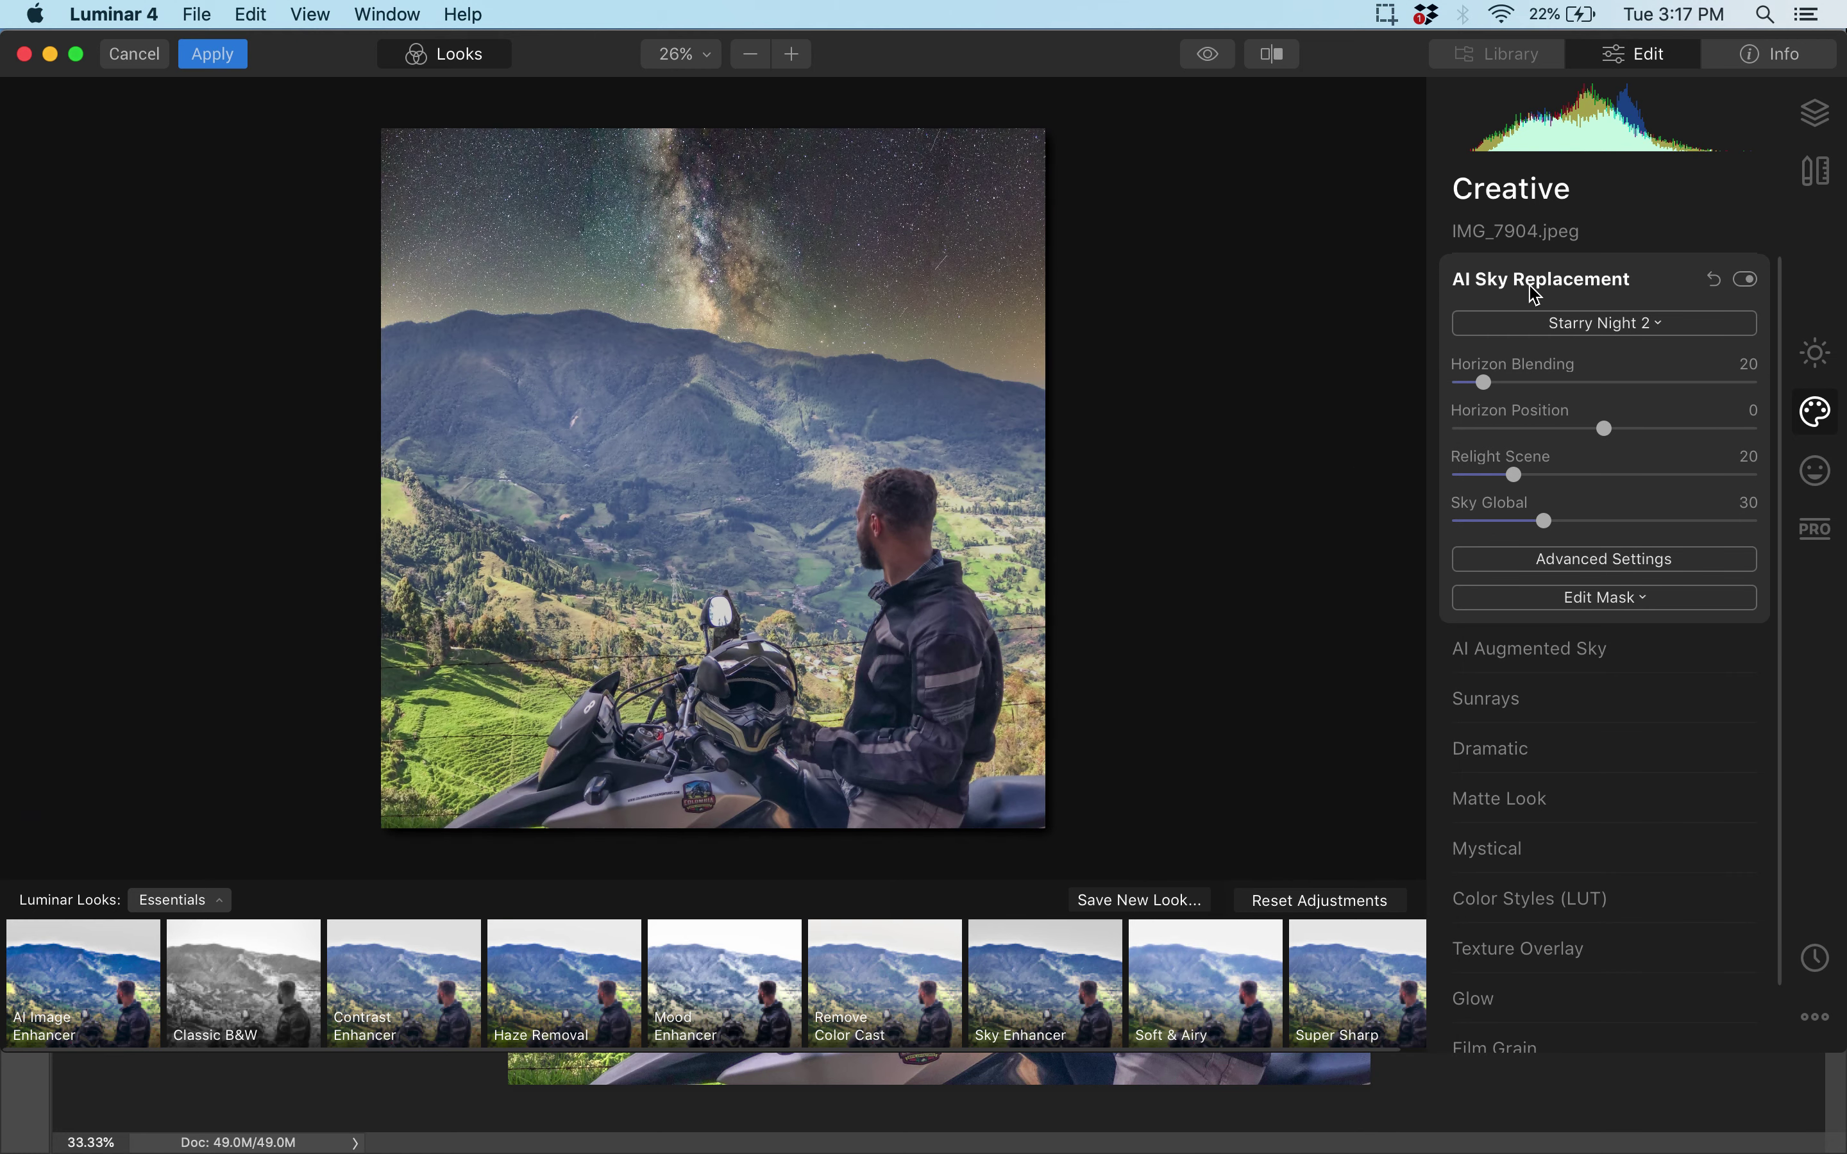
{"action": "left_click", "coordinate": [1542, 320]}
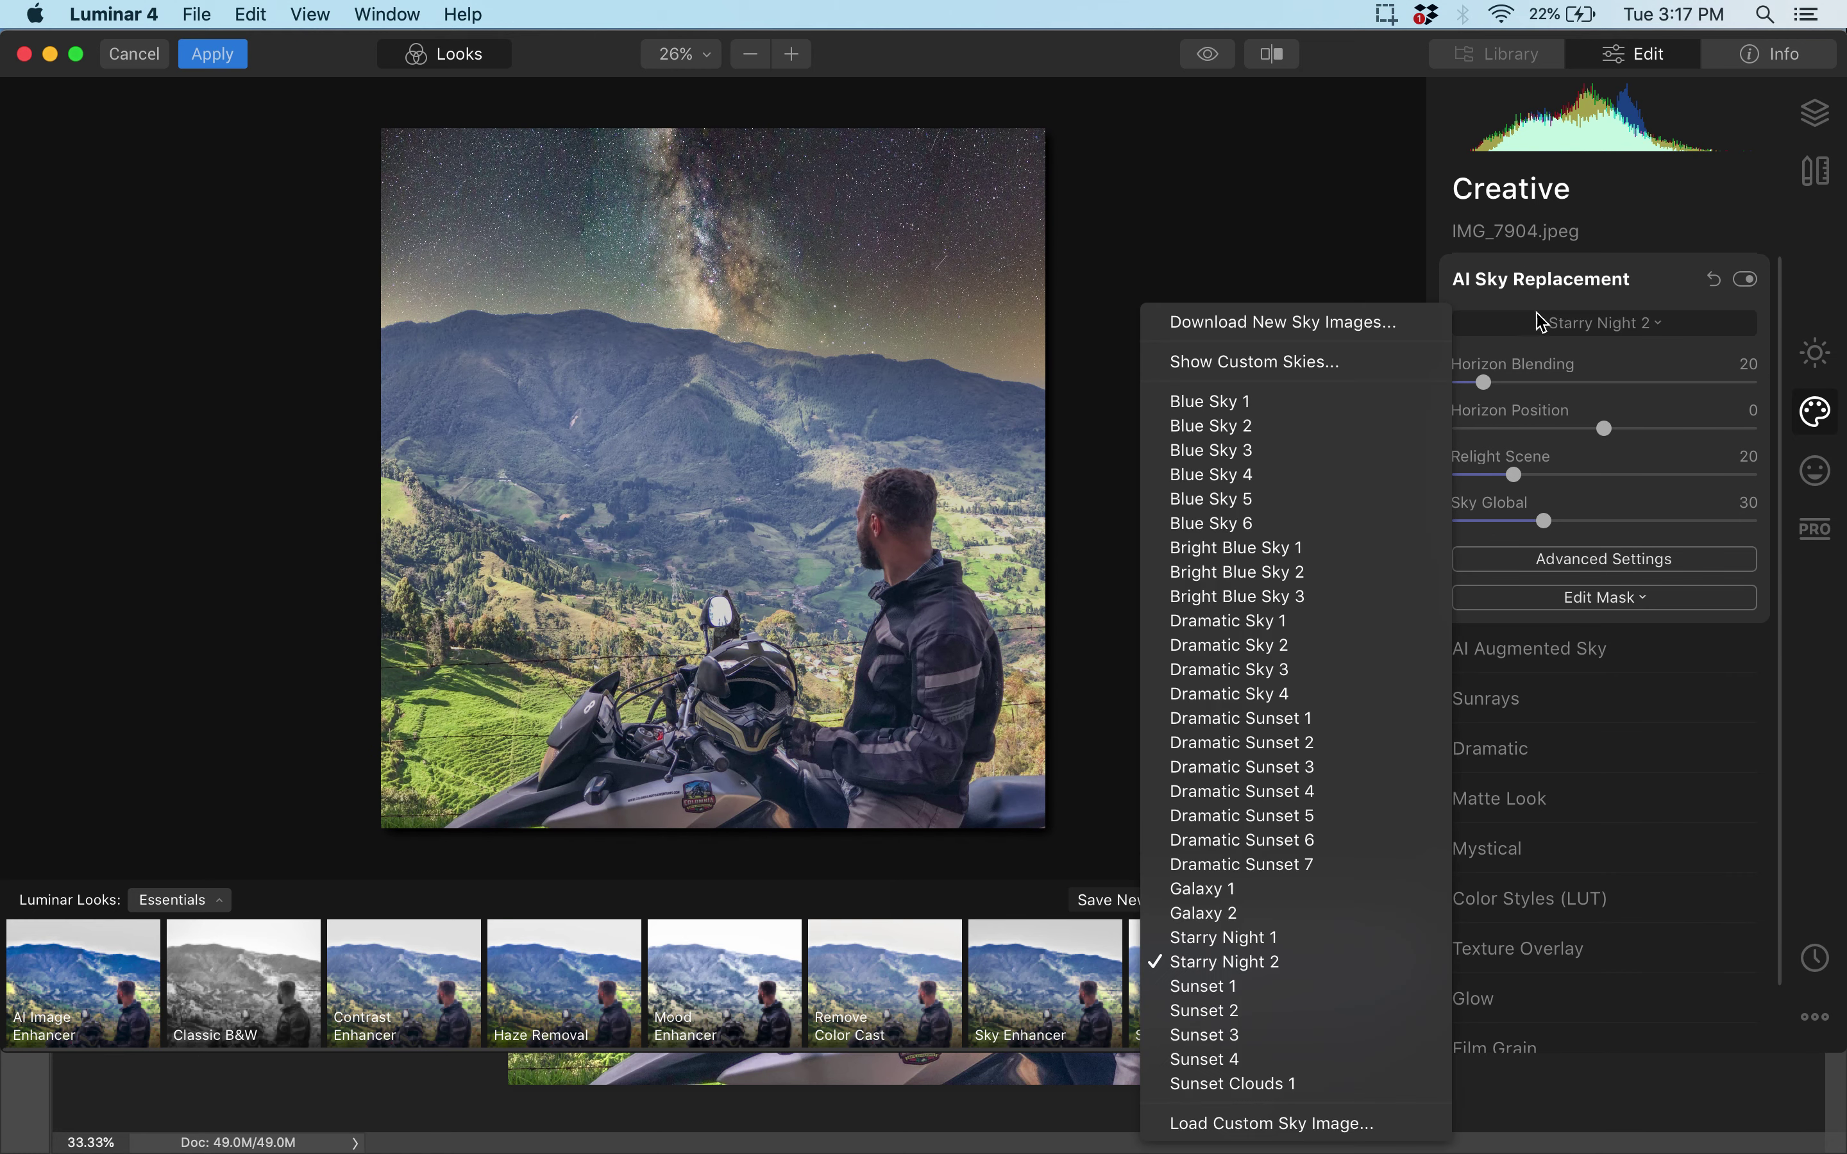
{"action": "left_click", "coordinate": [1312, 424]}
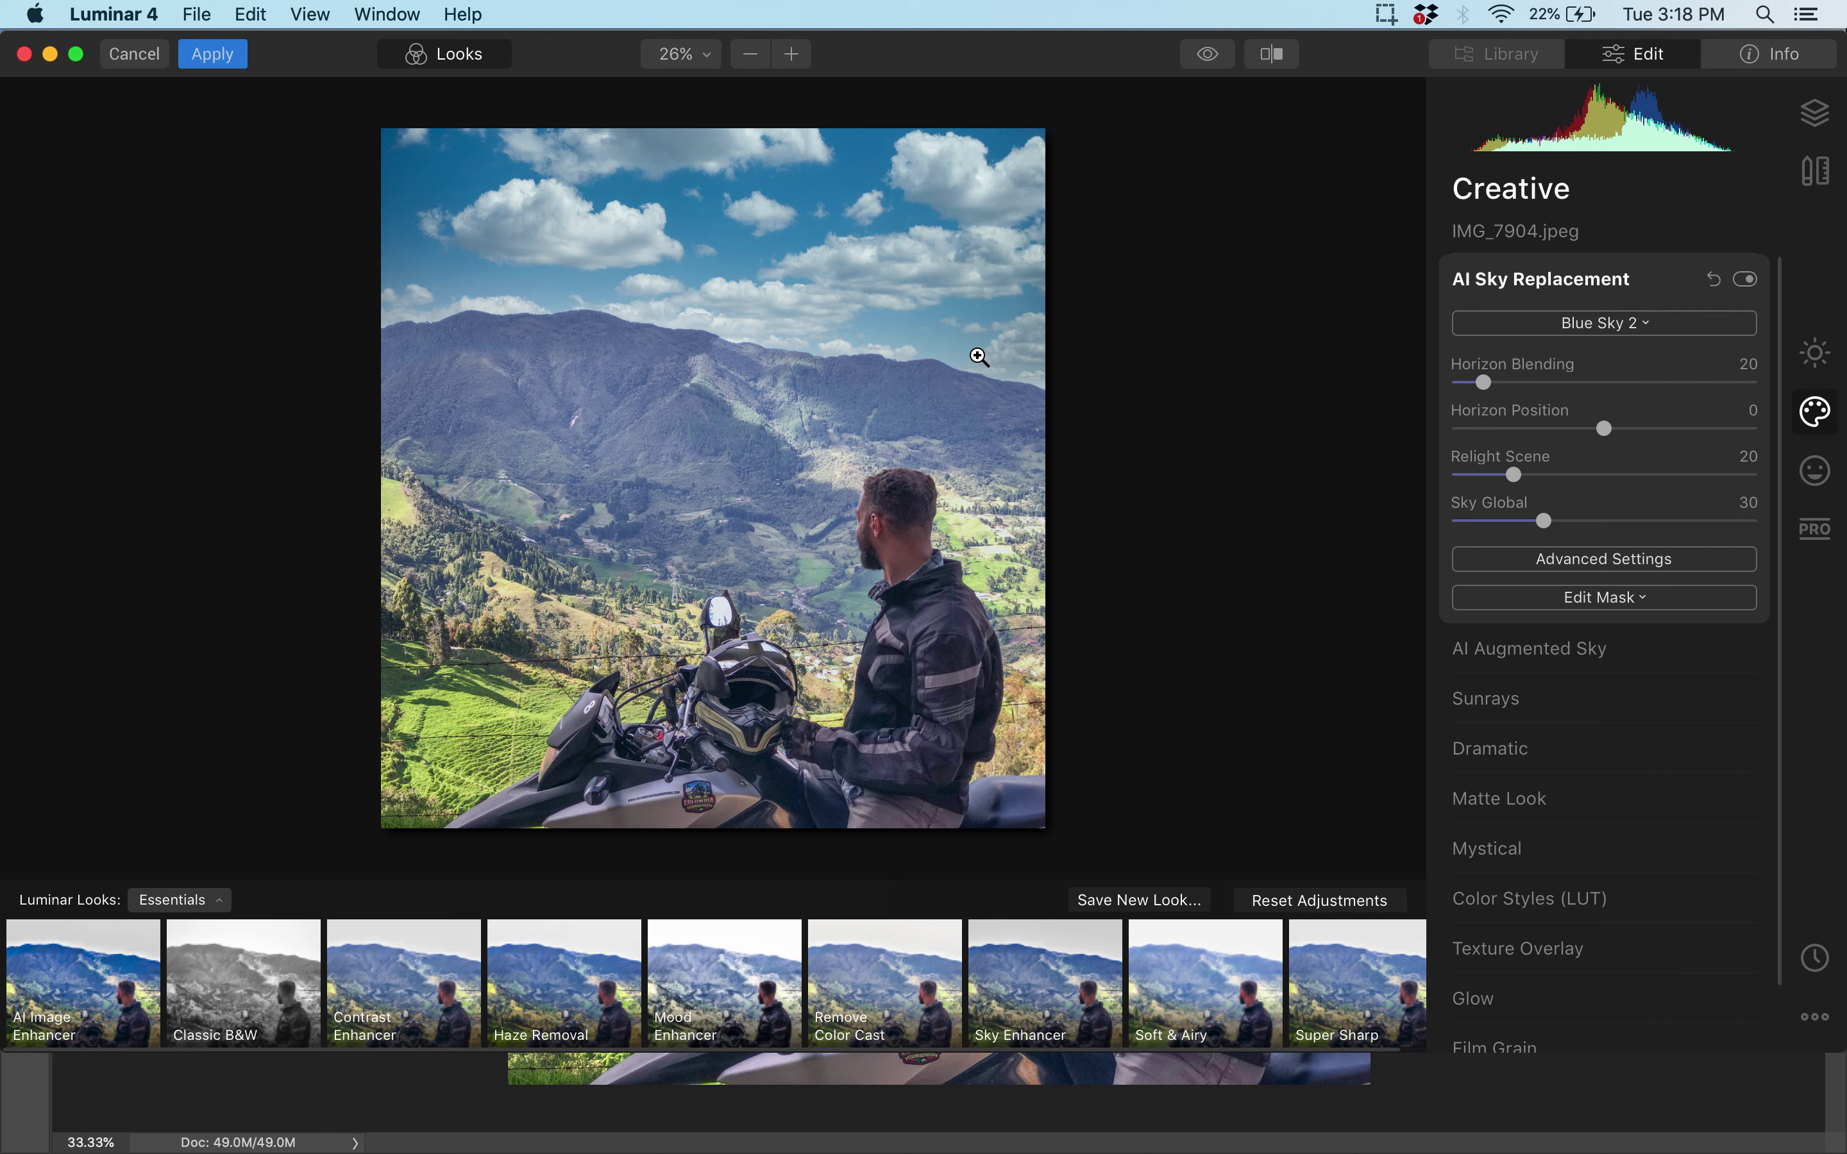
Apply the Blue Sky 2 edit in Luminar and return the photo to Photoshop
{"action": "left_click", "coordinate": [223, 64]}
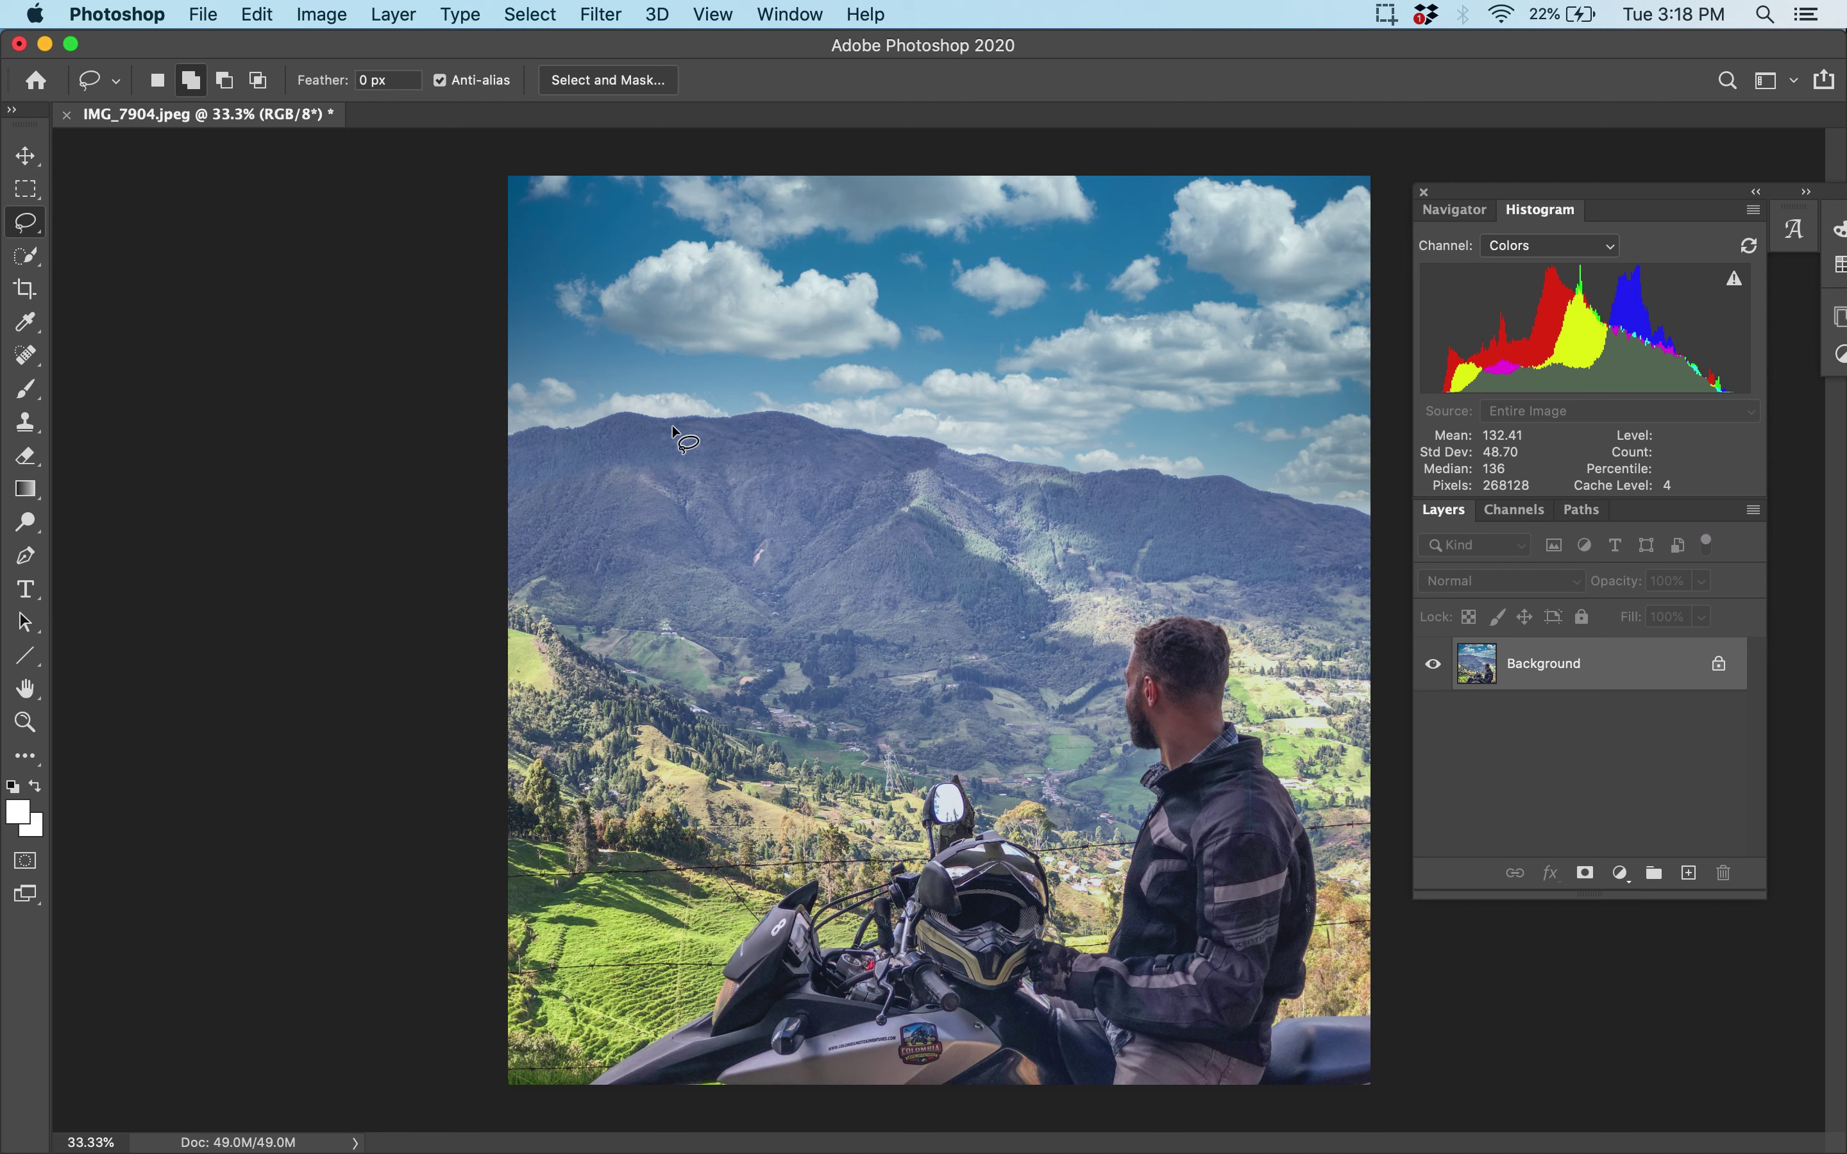
Apply Levels with input black 11 and white 240, then unlock Background as Layer 0
{"action": "key", "text": "super+l"}
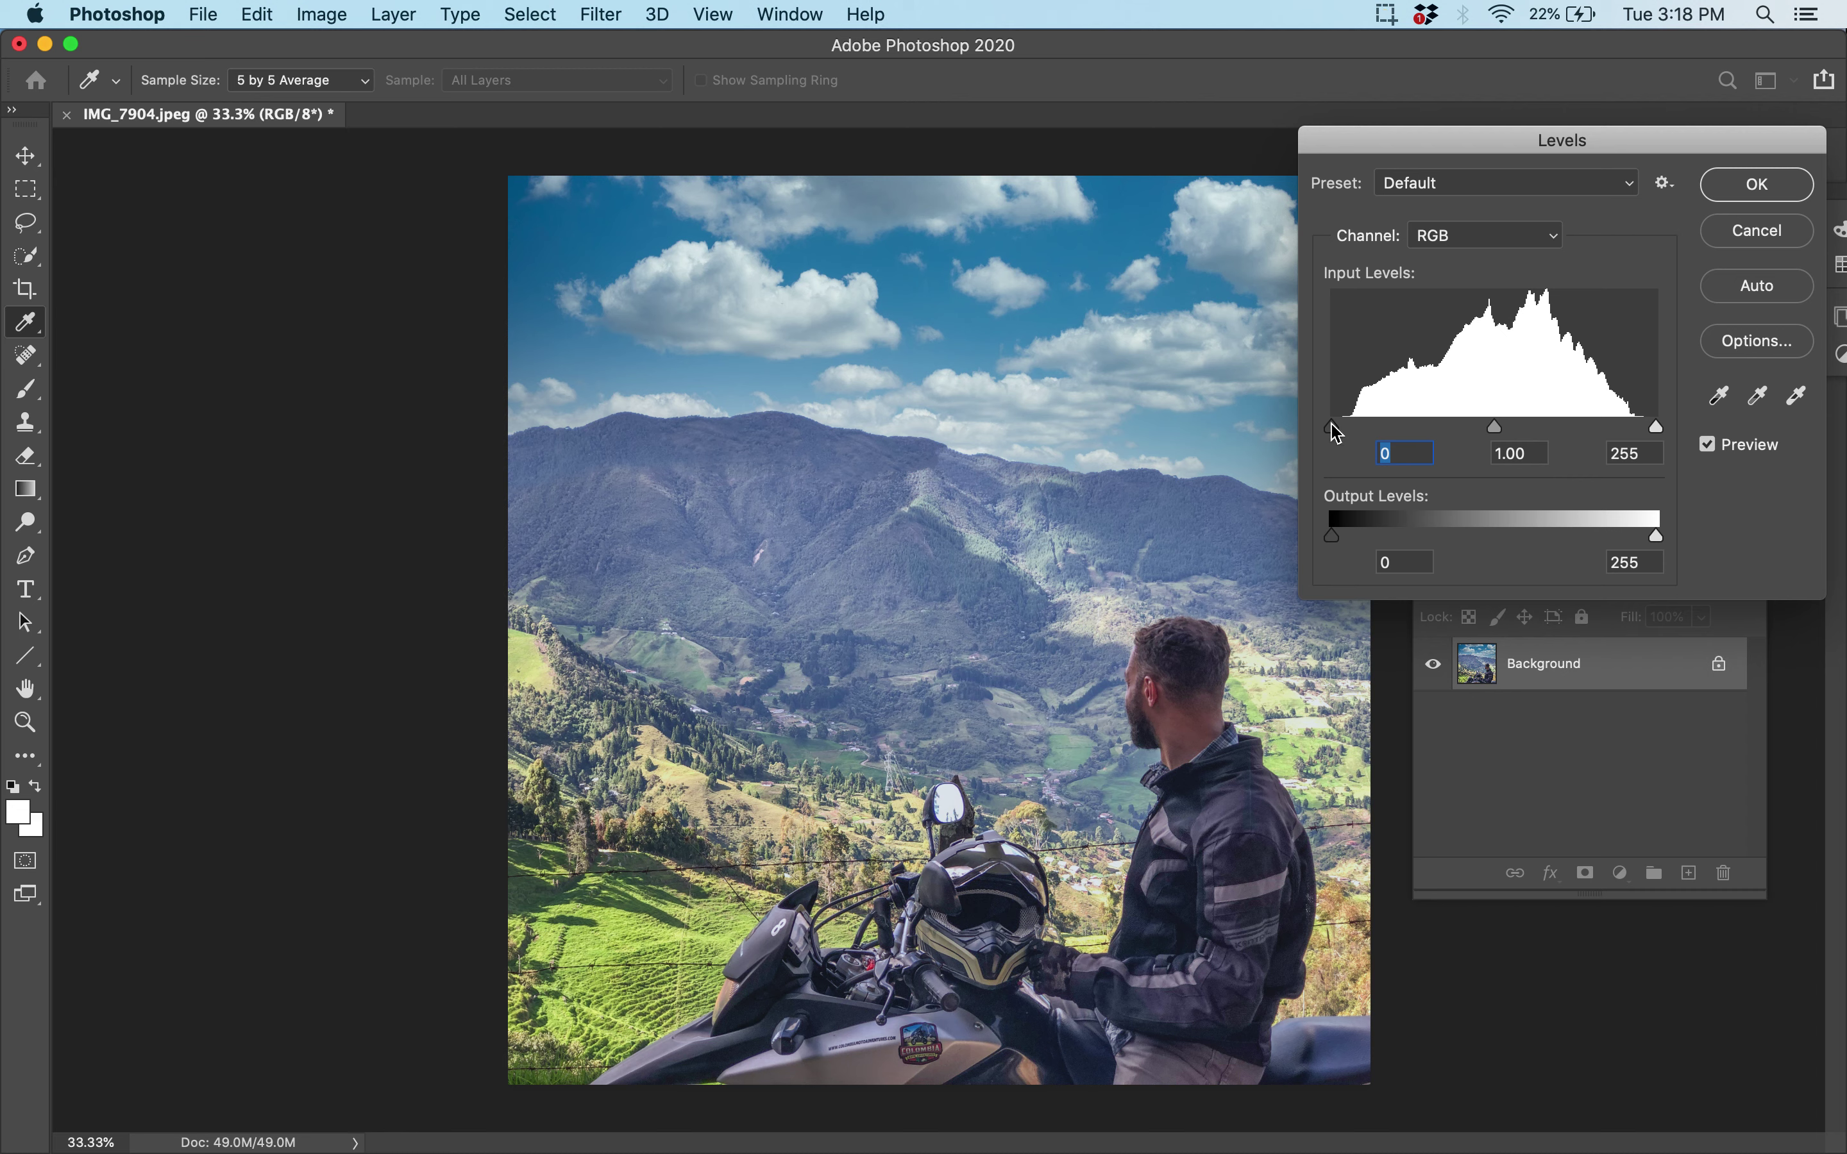
{"action": "left_click_drag", "start_coordinate": [1332, 428], "coordinate": [1351, 437]}
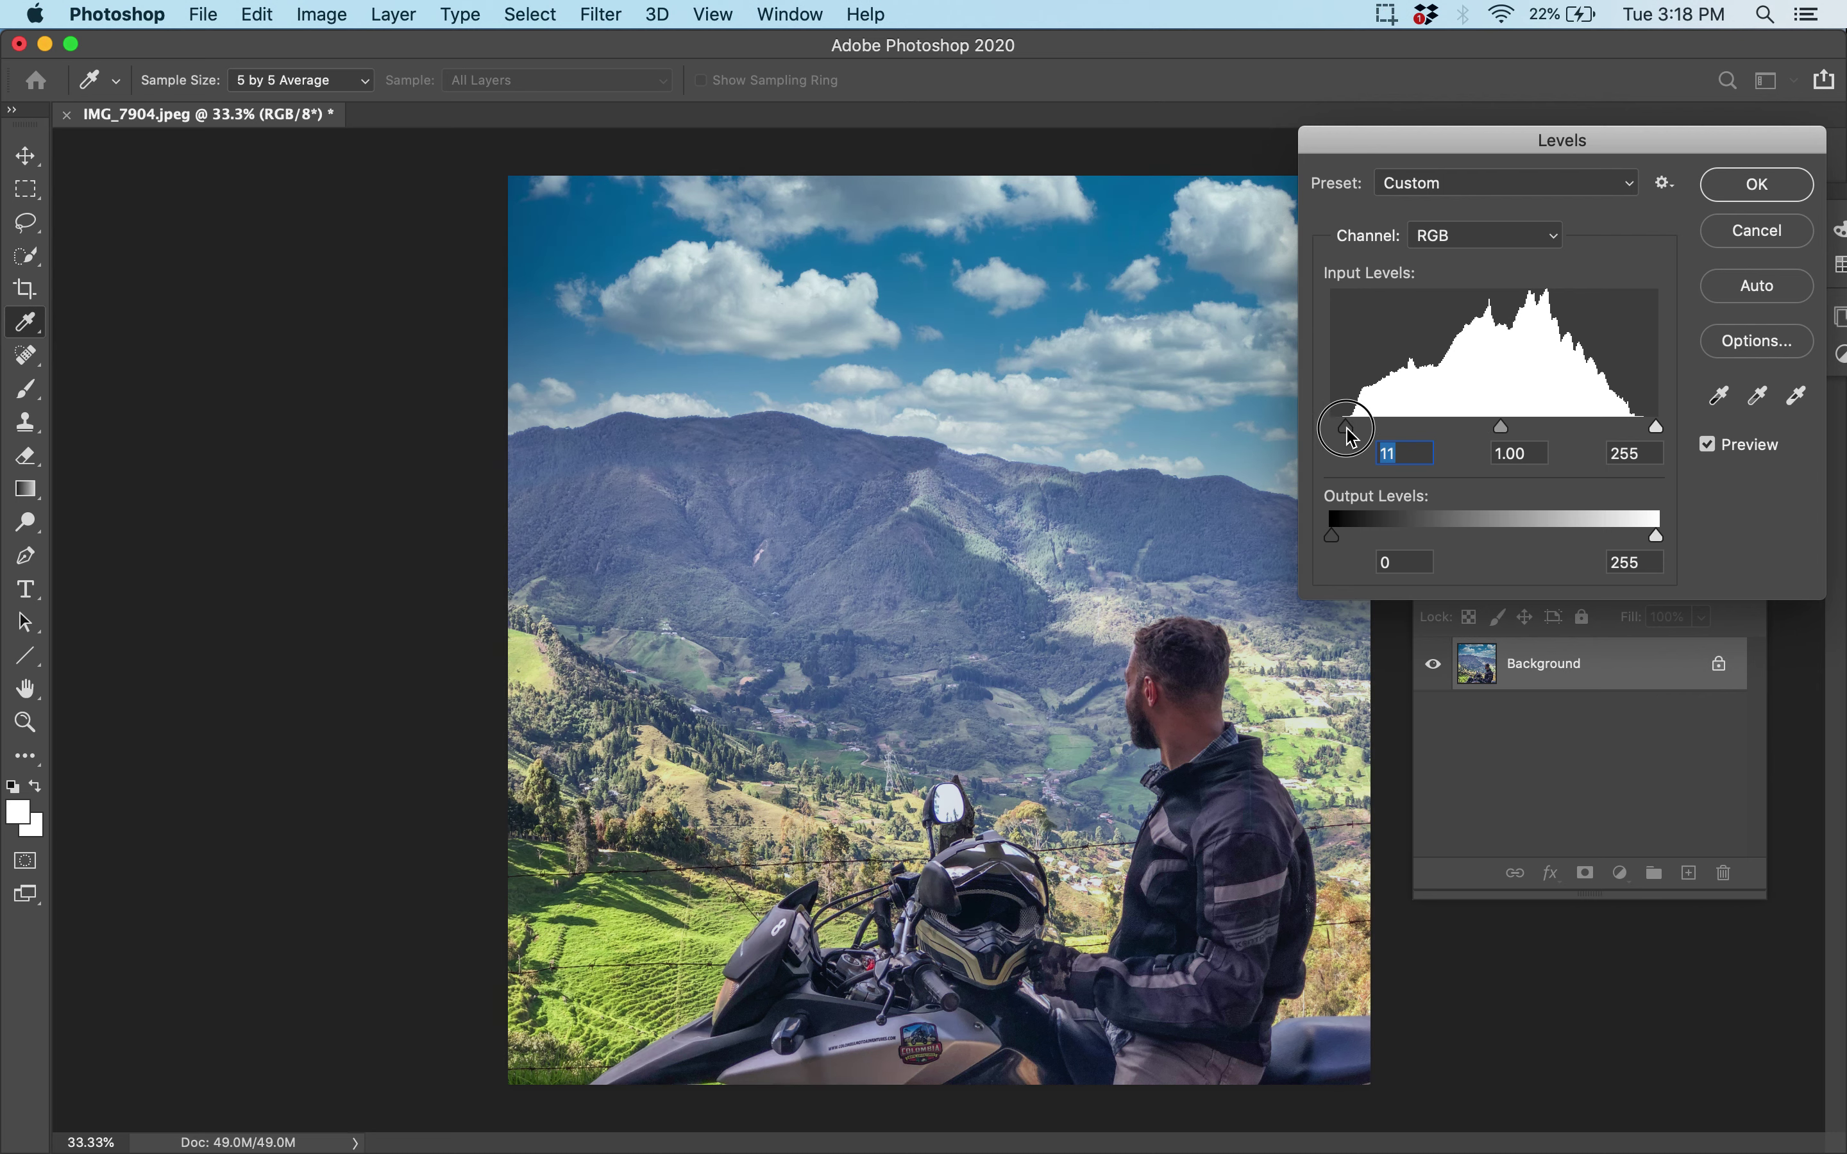
{"action": "mouse_move", "coordinate": [1654, 426]}
{"action": "left_mouse_down"}
{"action": "mouse_move", "coordinate": [1622, 428]}
{"action": "mouse_move", "coordinate": [1637, 428]}
{"action": "left_mouse_up"}
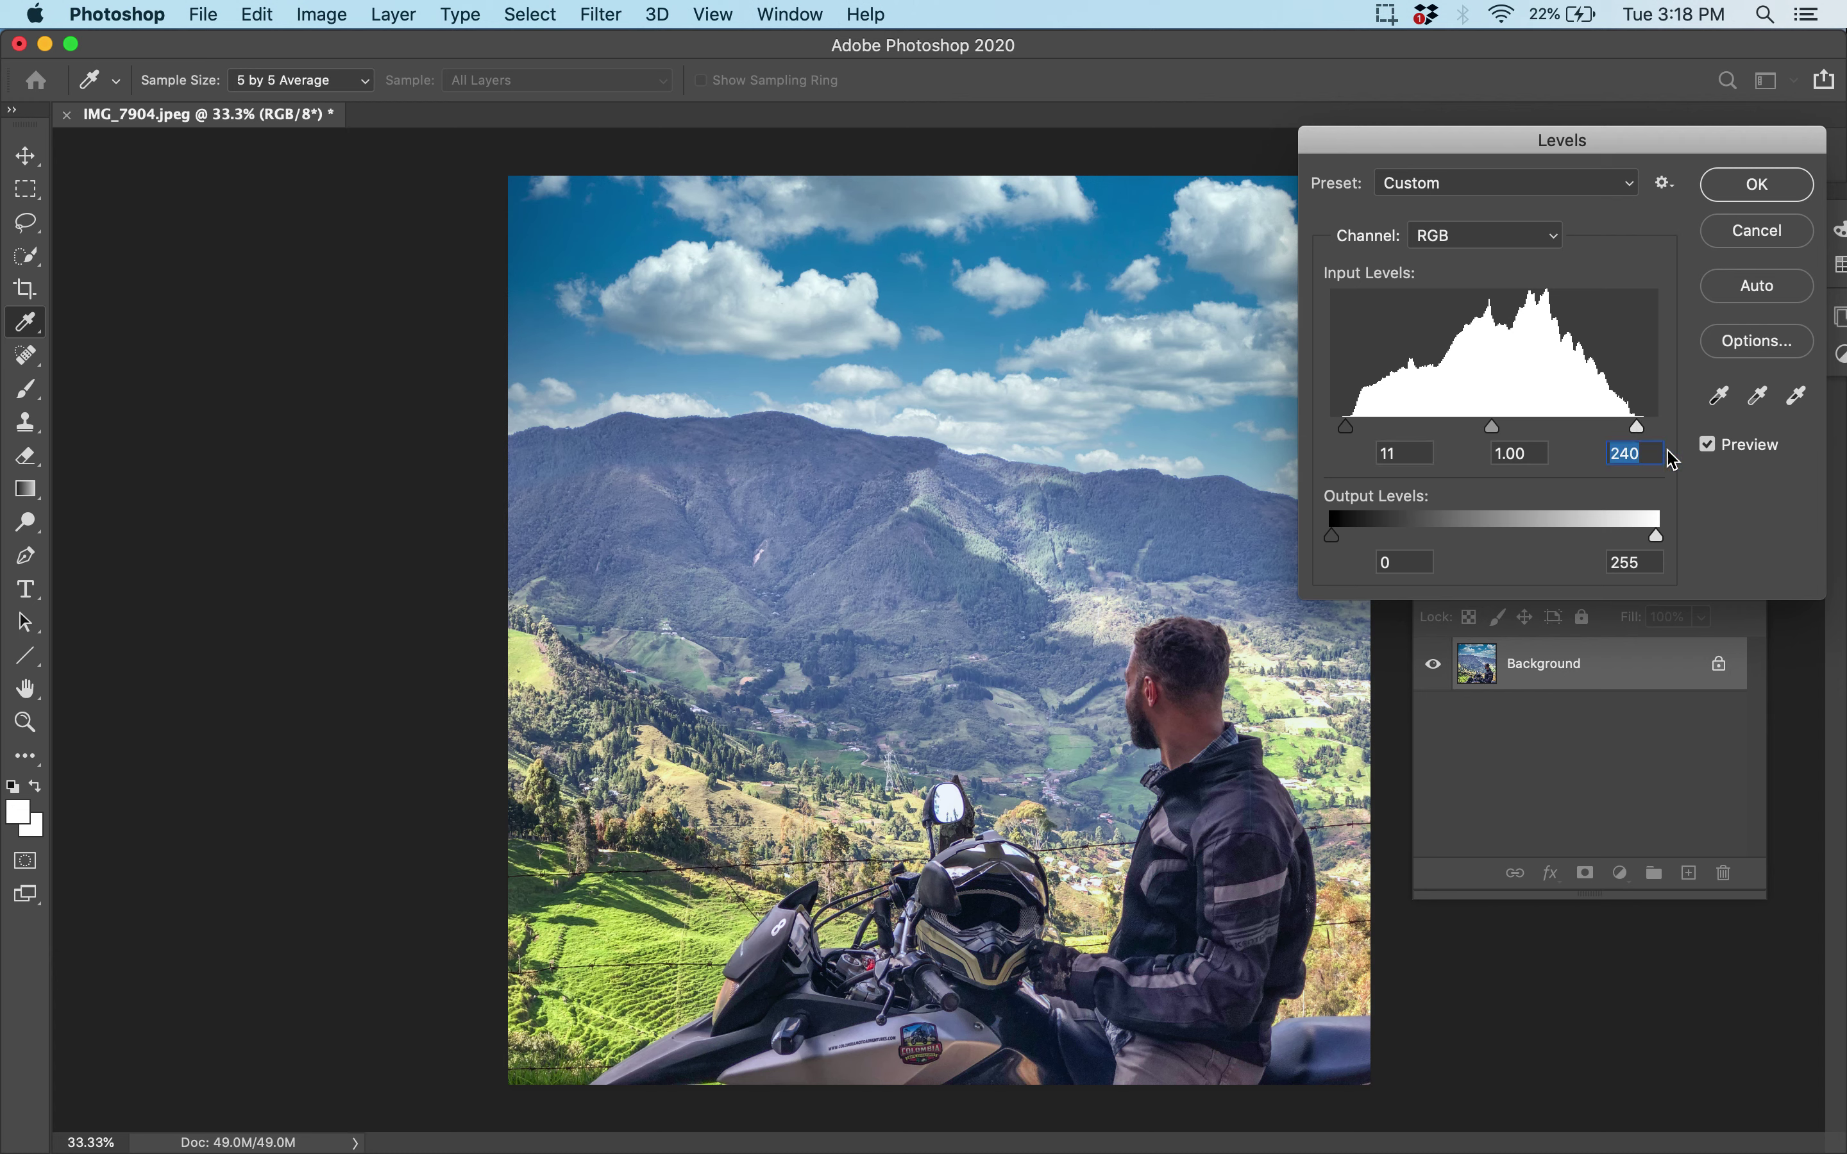
{"action": "left_click", "coordinate": [1708, 447]}
{"action": "left_click", "coordinate": [1708, 447]}
{"action": "left_click", "coordinate": [1708, 447]}
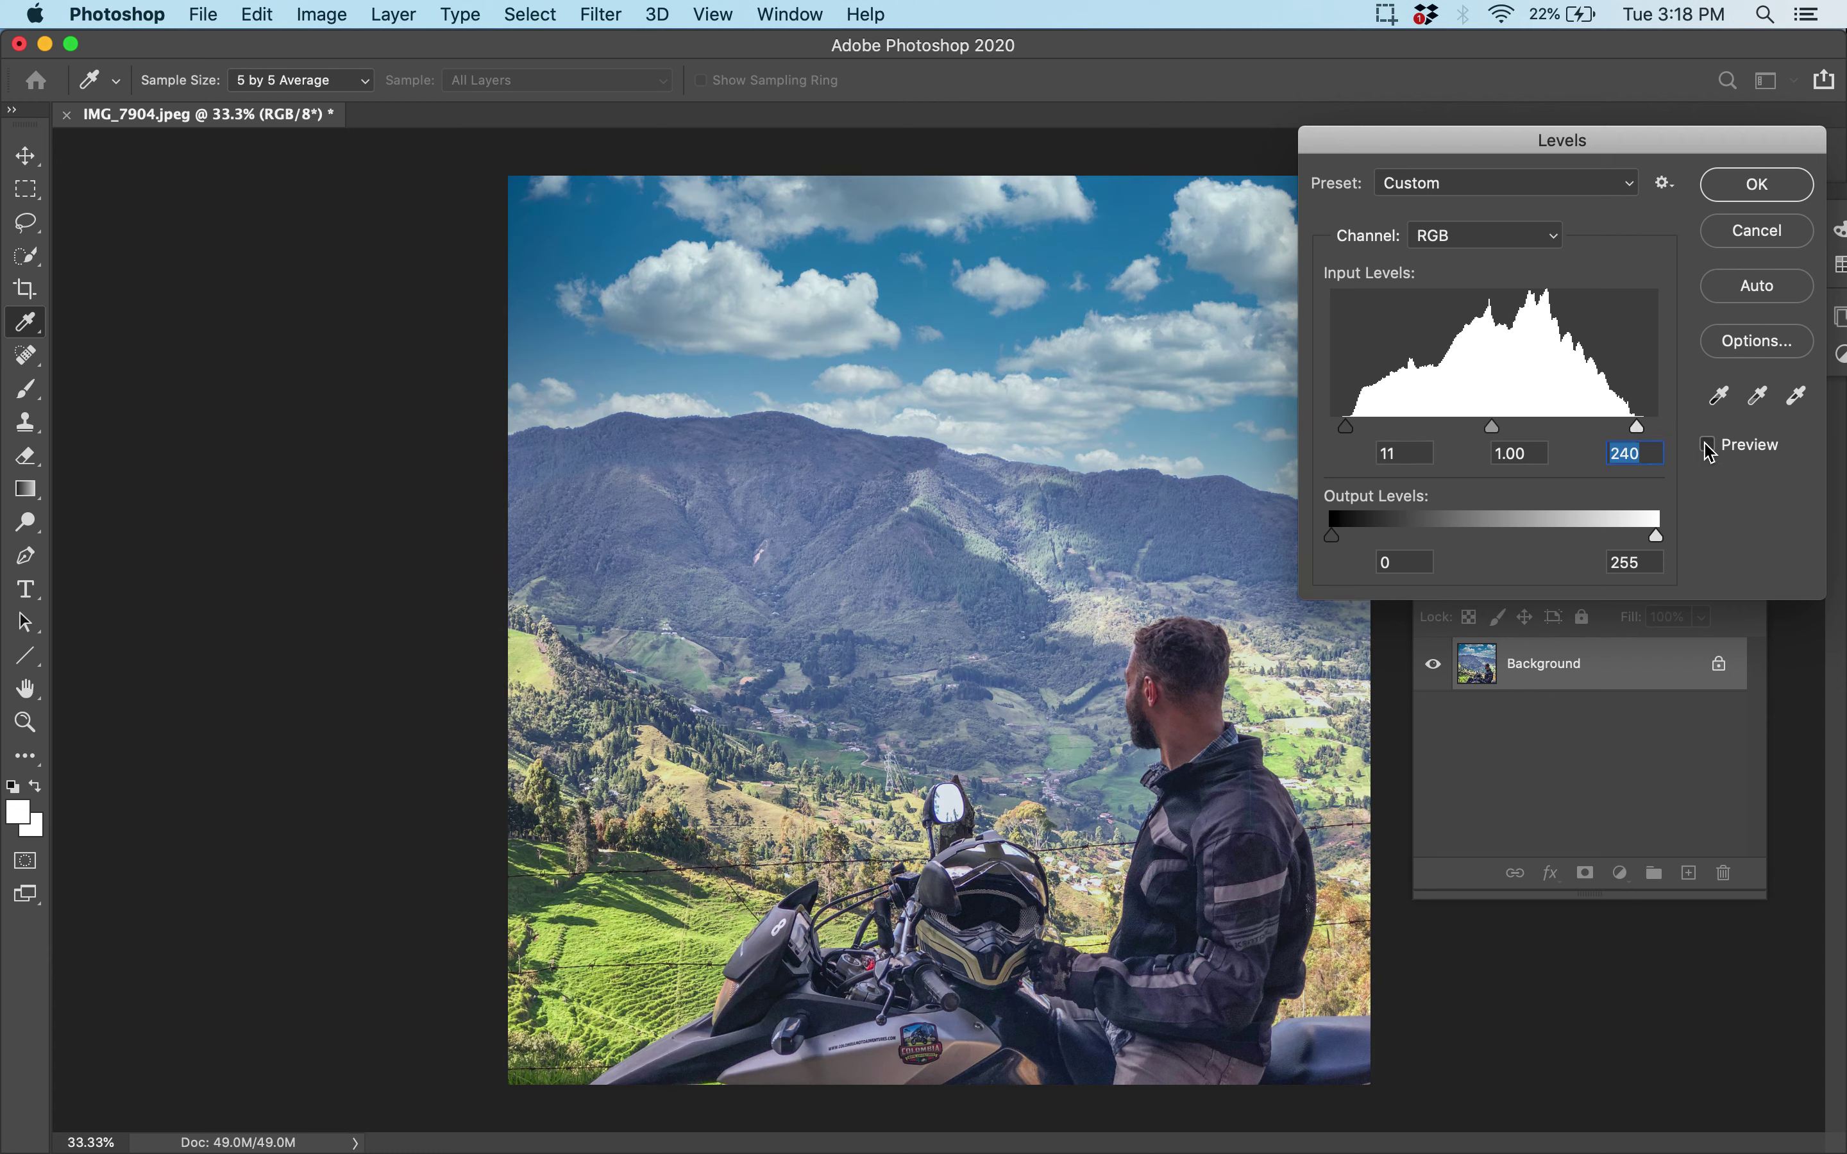
{"action": "left_click", "coordinate": [1707, 447]}
{"action": "key", "text": "Return"}
{"action": "key", "text": "l"}
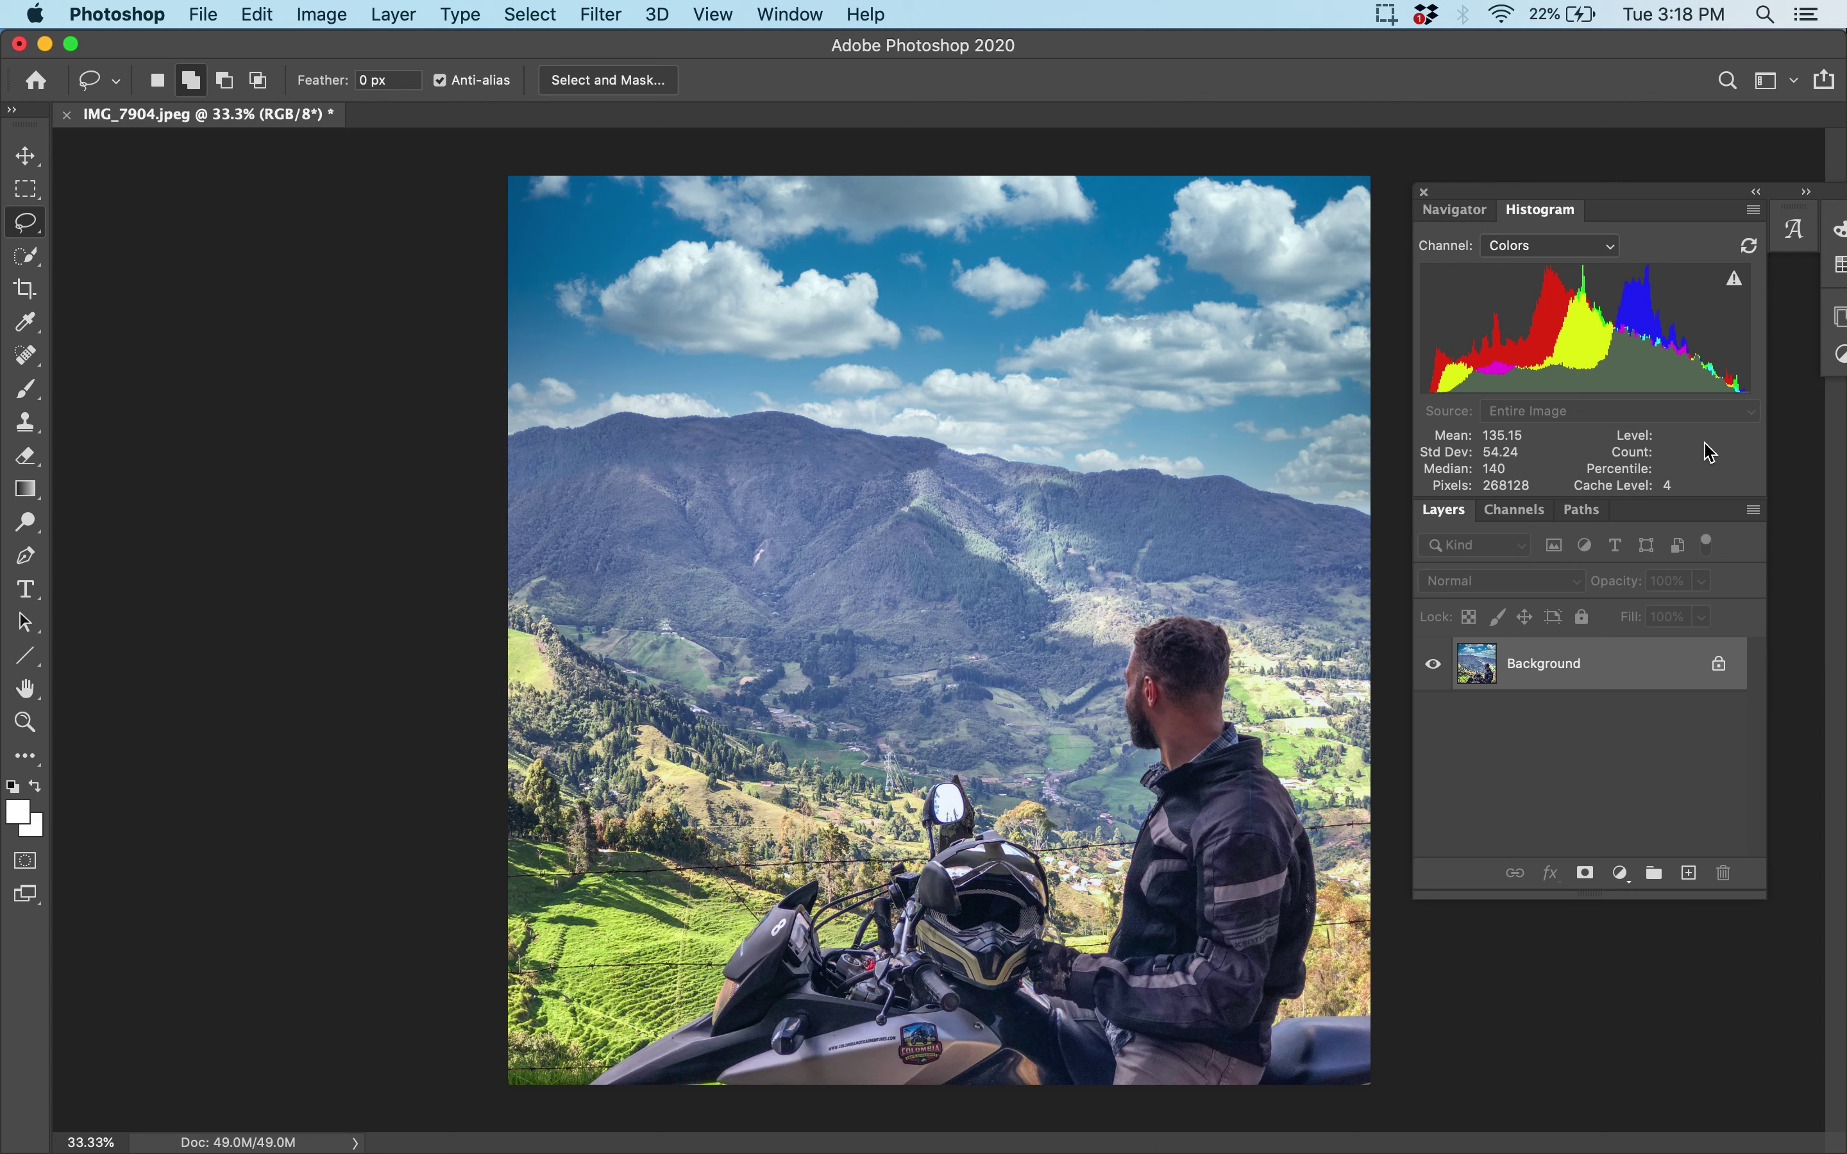
{"action": "left_click", "coordinate": [1719, 665]}
Flatten to a single Background layer and convert the profile to Working RGB sRGB IEC61966-2.1
{"action": "left_click", "coordinate": [388, 14]}
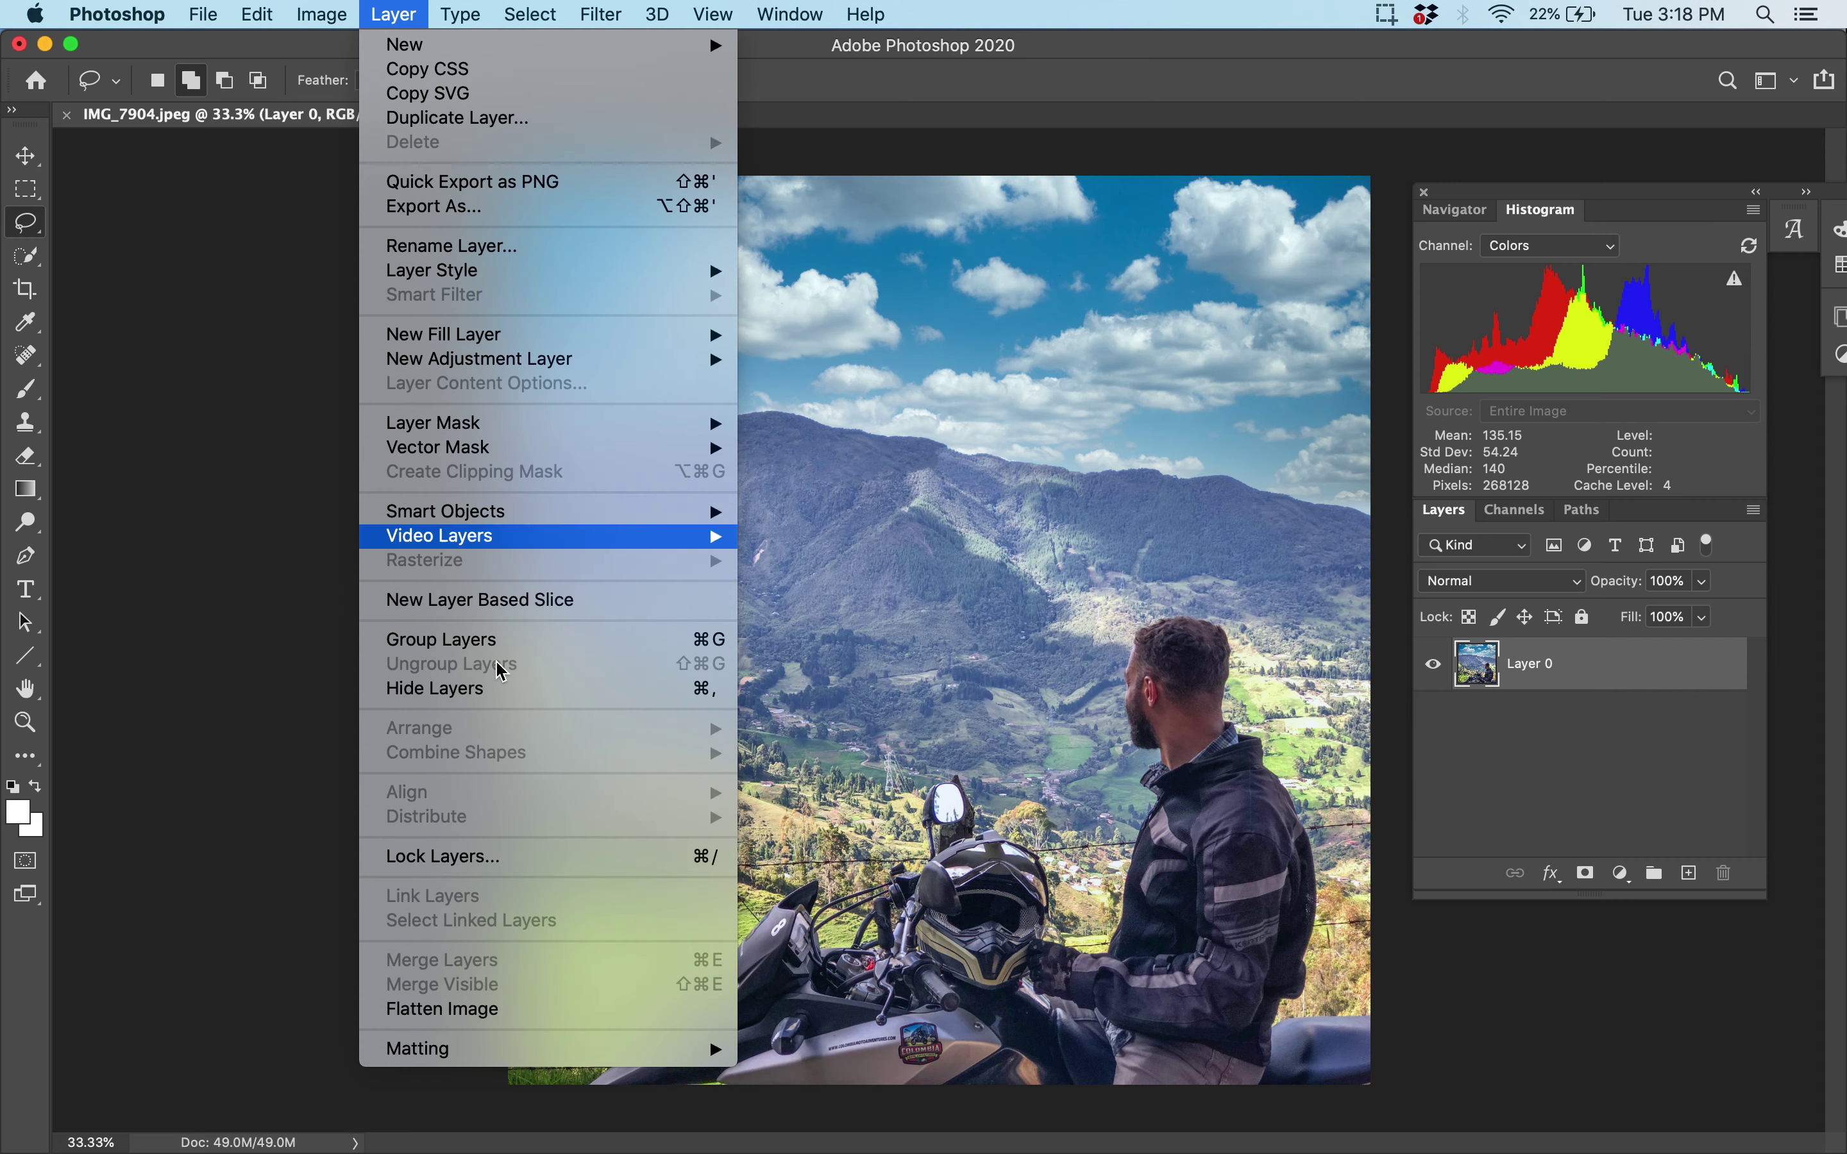
{"action": "left_click", "coordinate": [542, 1008]}
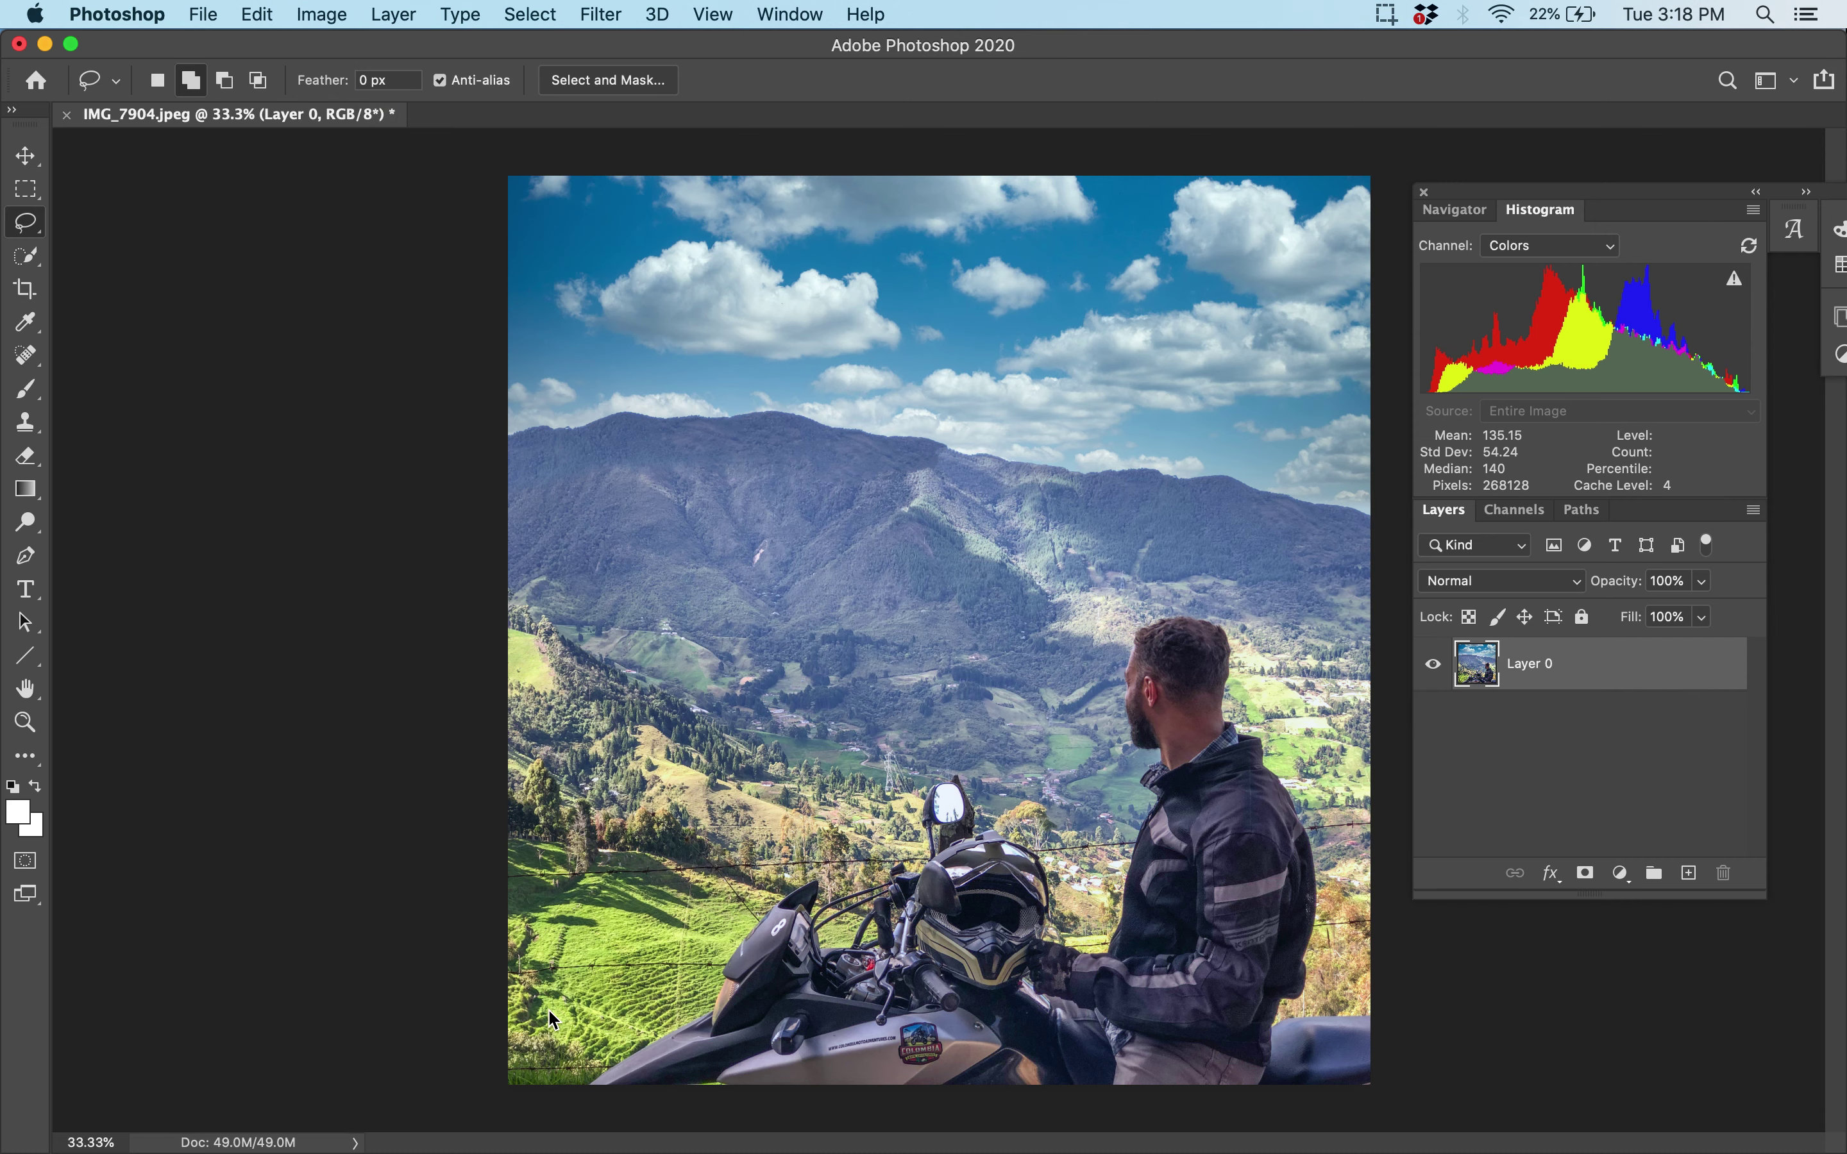
{"action": "left_click", "coordinate": [257, 14]}
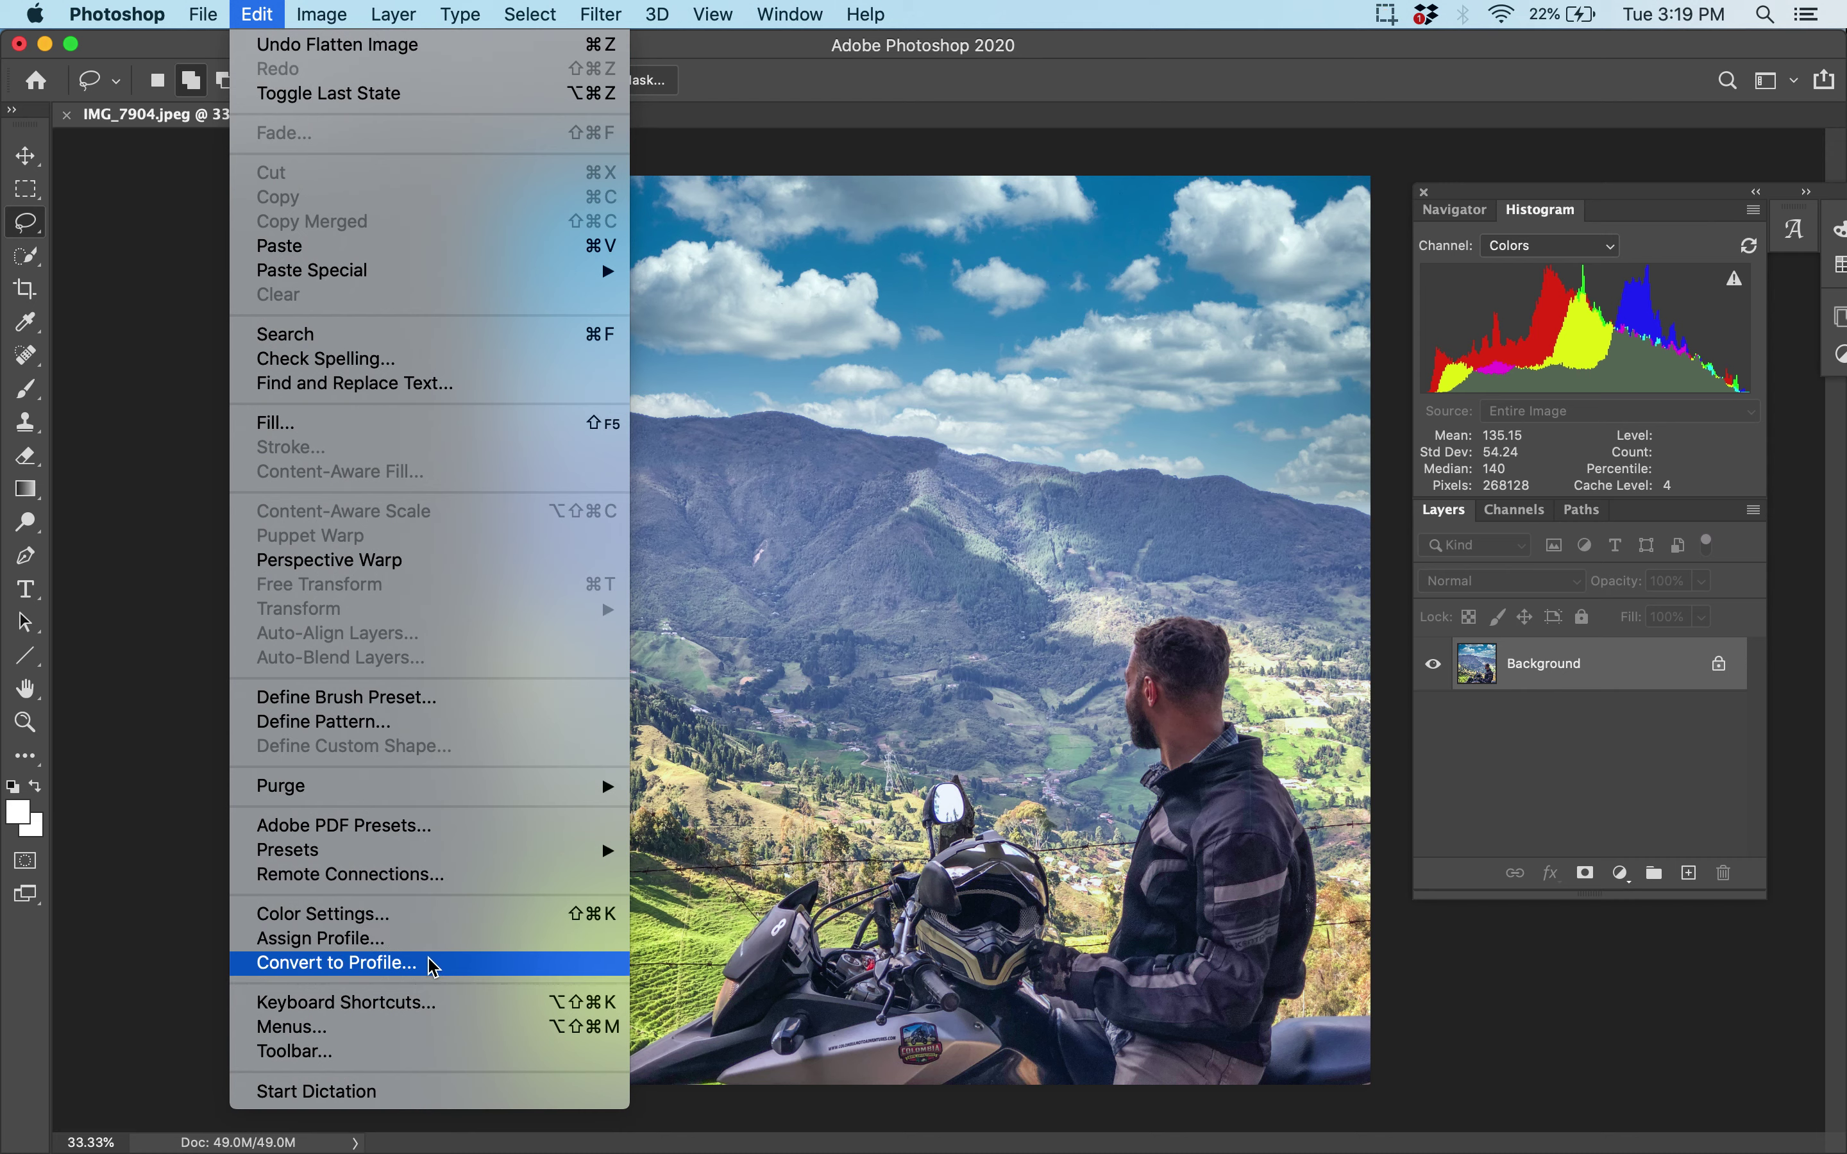
{"action": "left_click", "coordinate": [537, 965]}
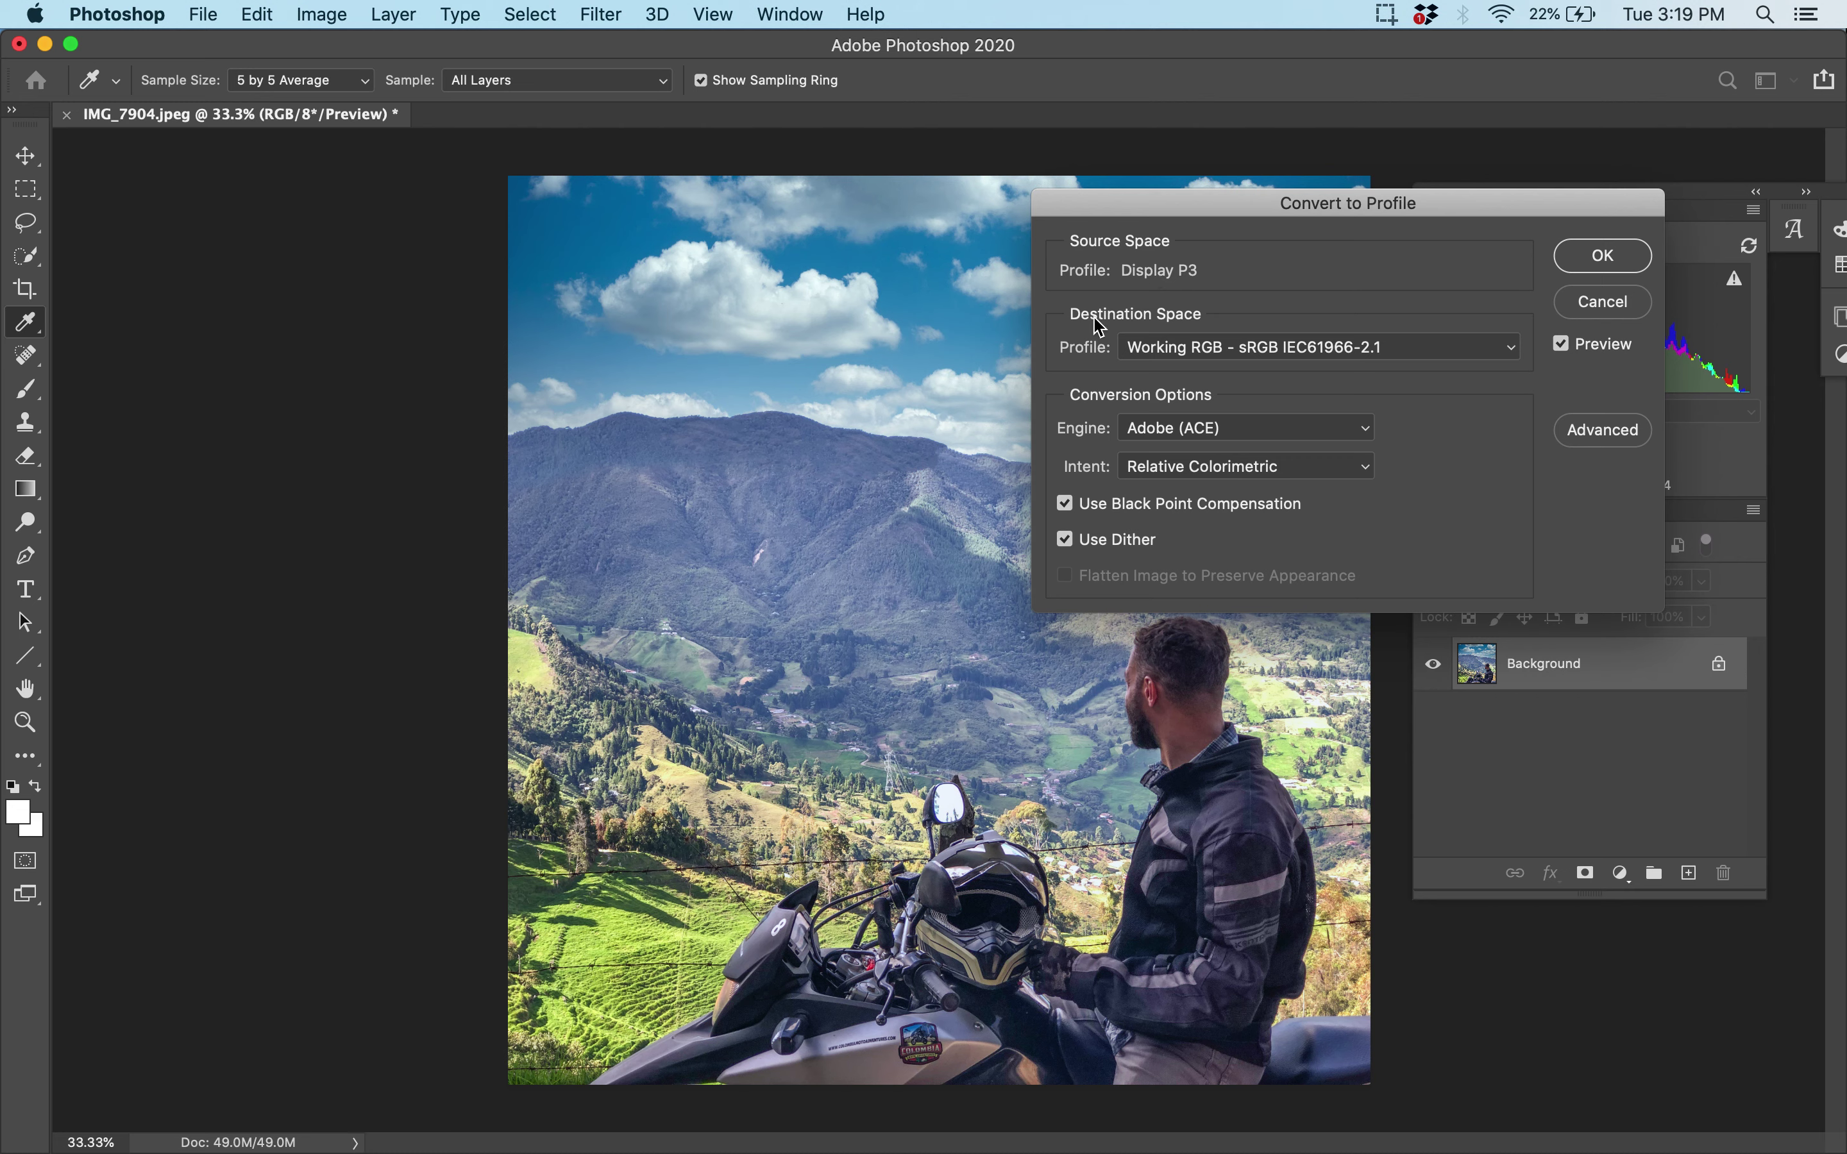
{"action": "left_click", "coordinate": [1236, 358]}
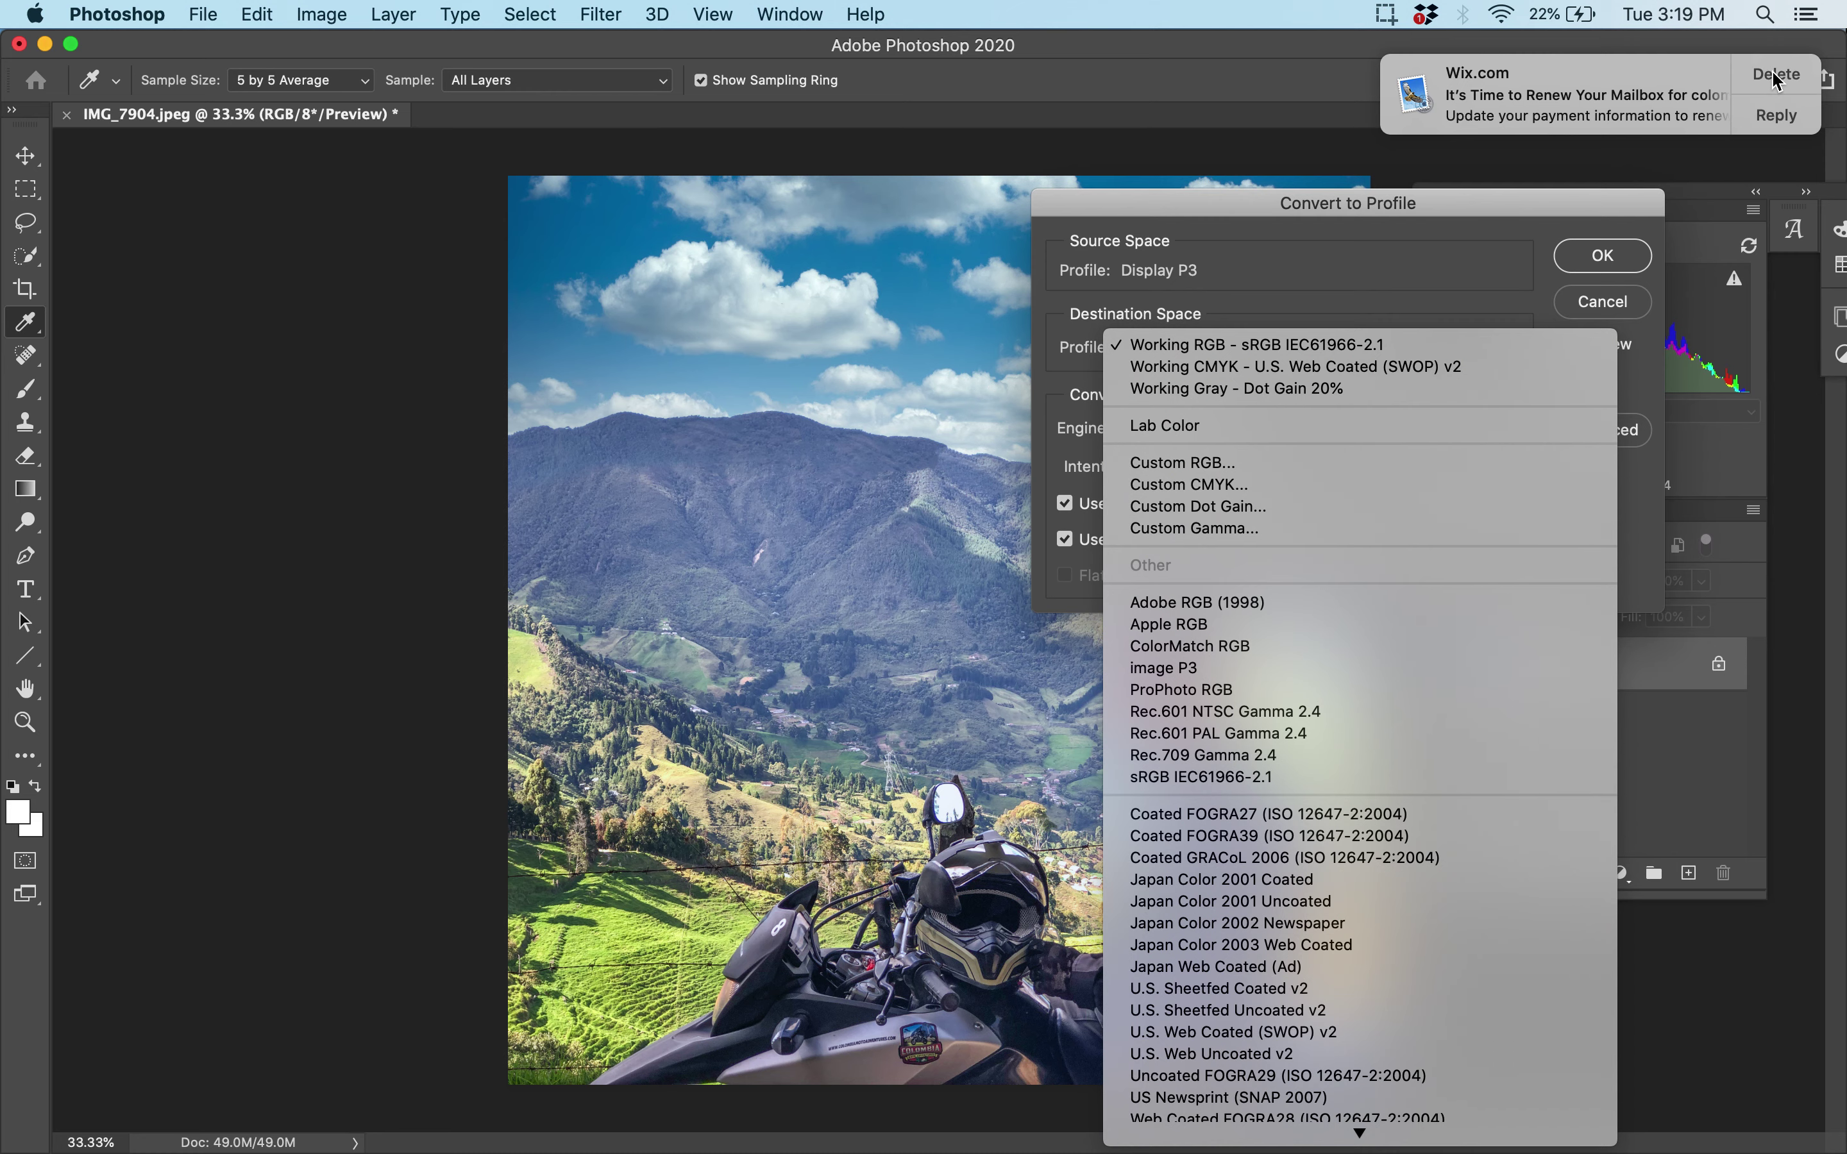
{"action": "left_click", "coordinate": [1777, 76]}
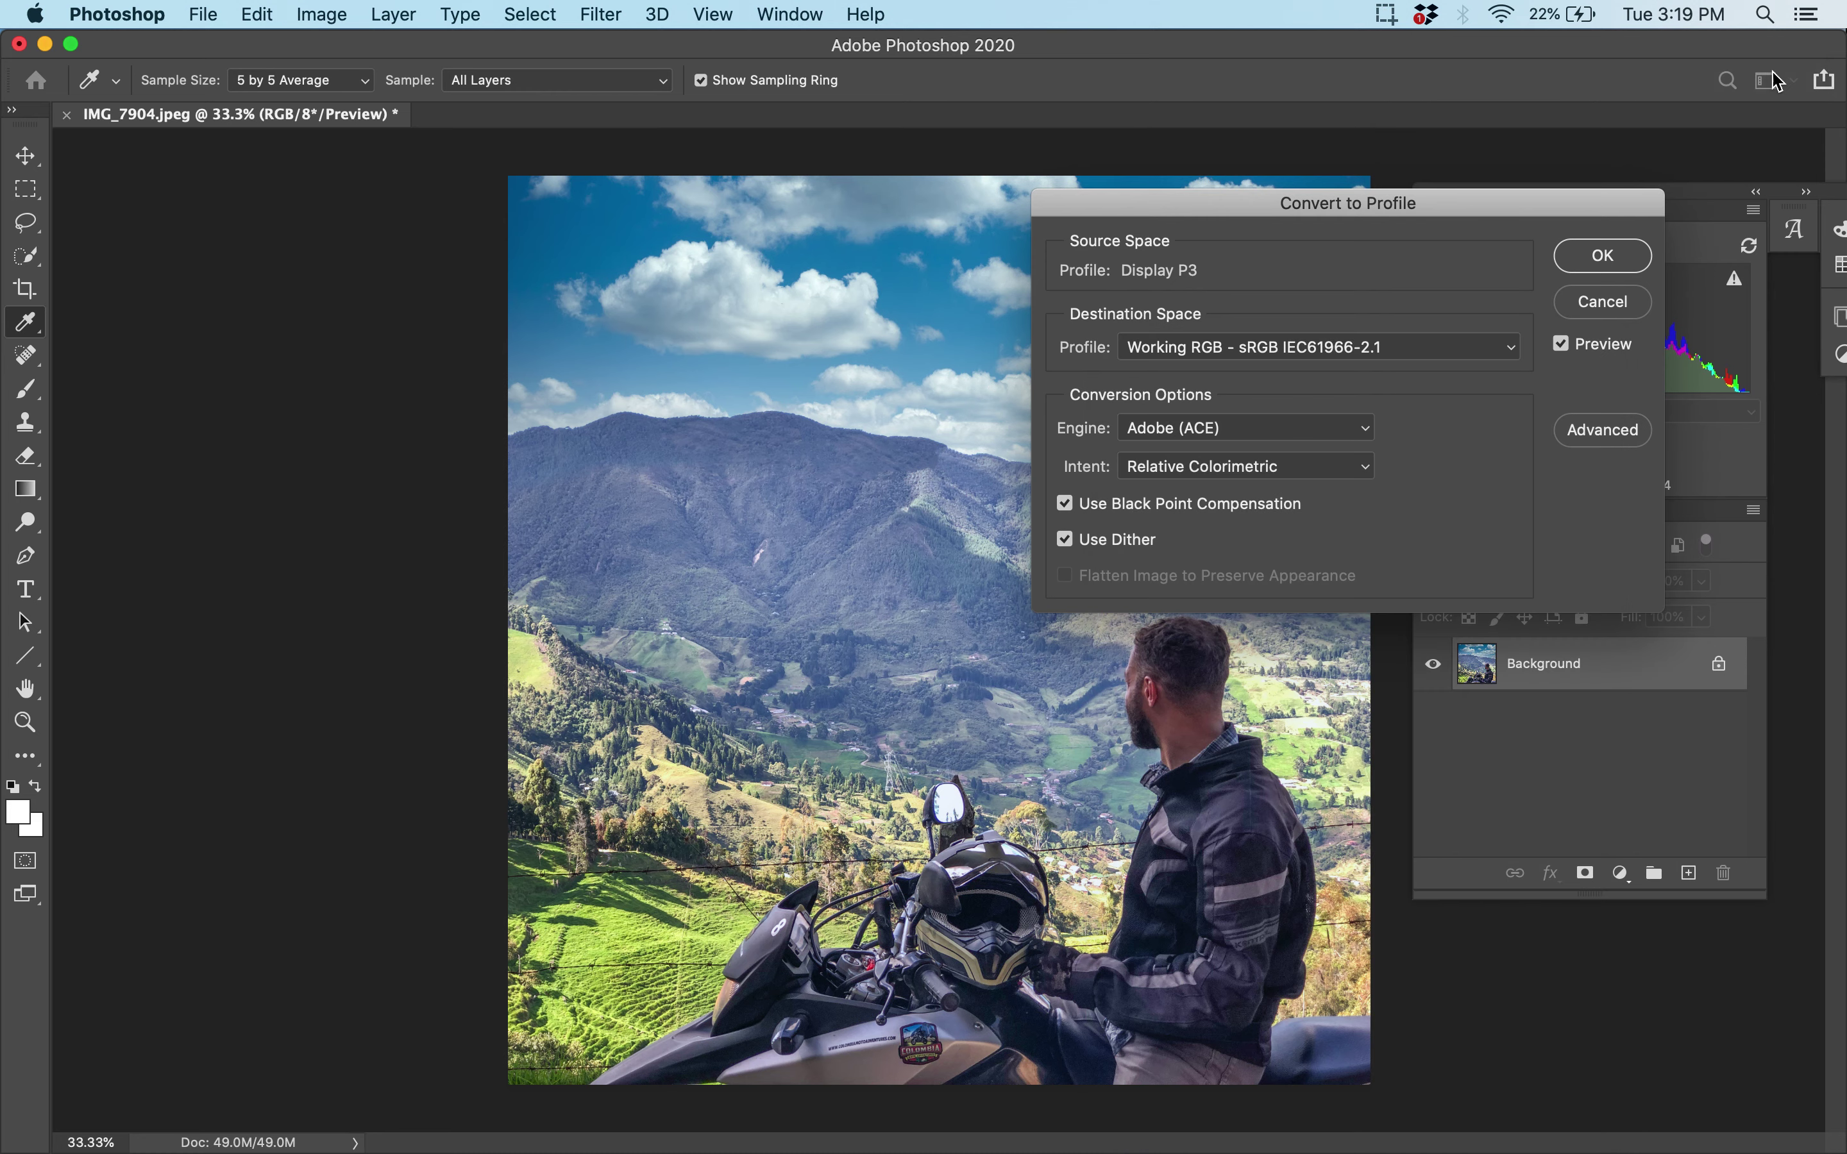
{"action": "left_click", "coordinate": [1240, 362]}
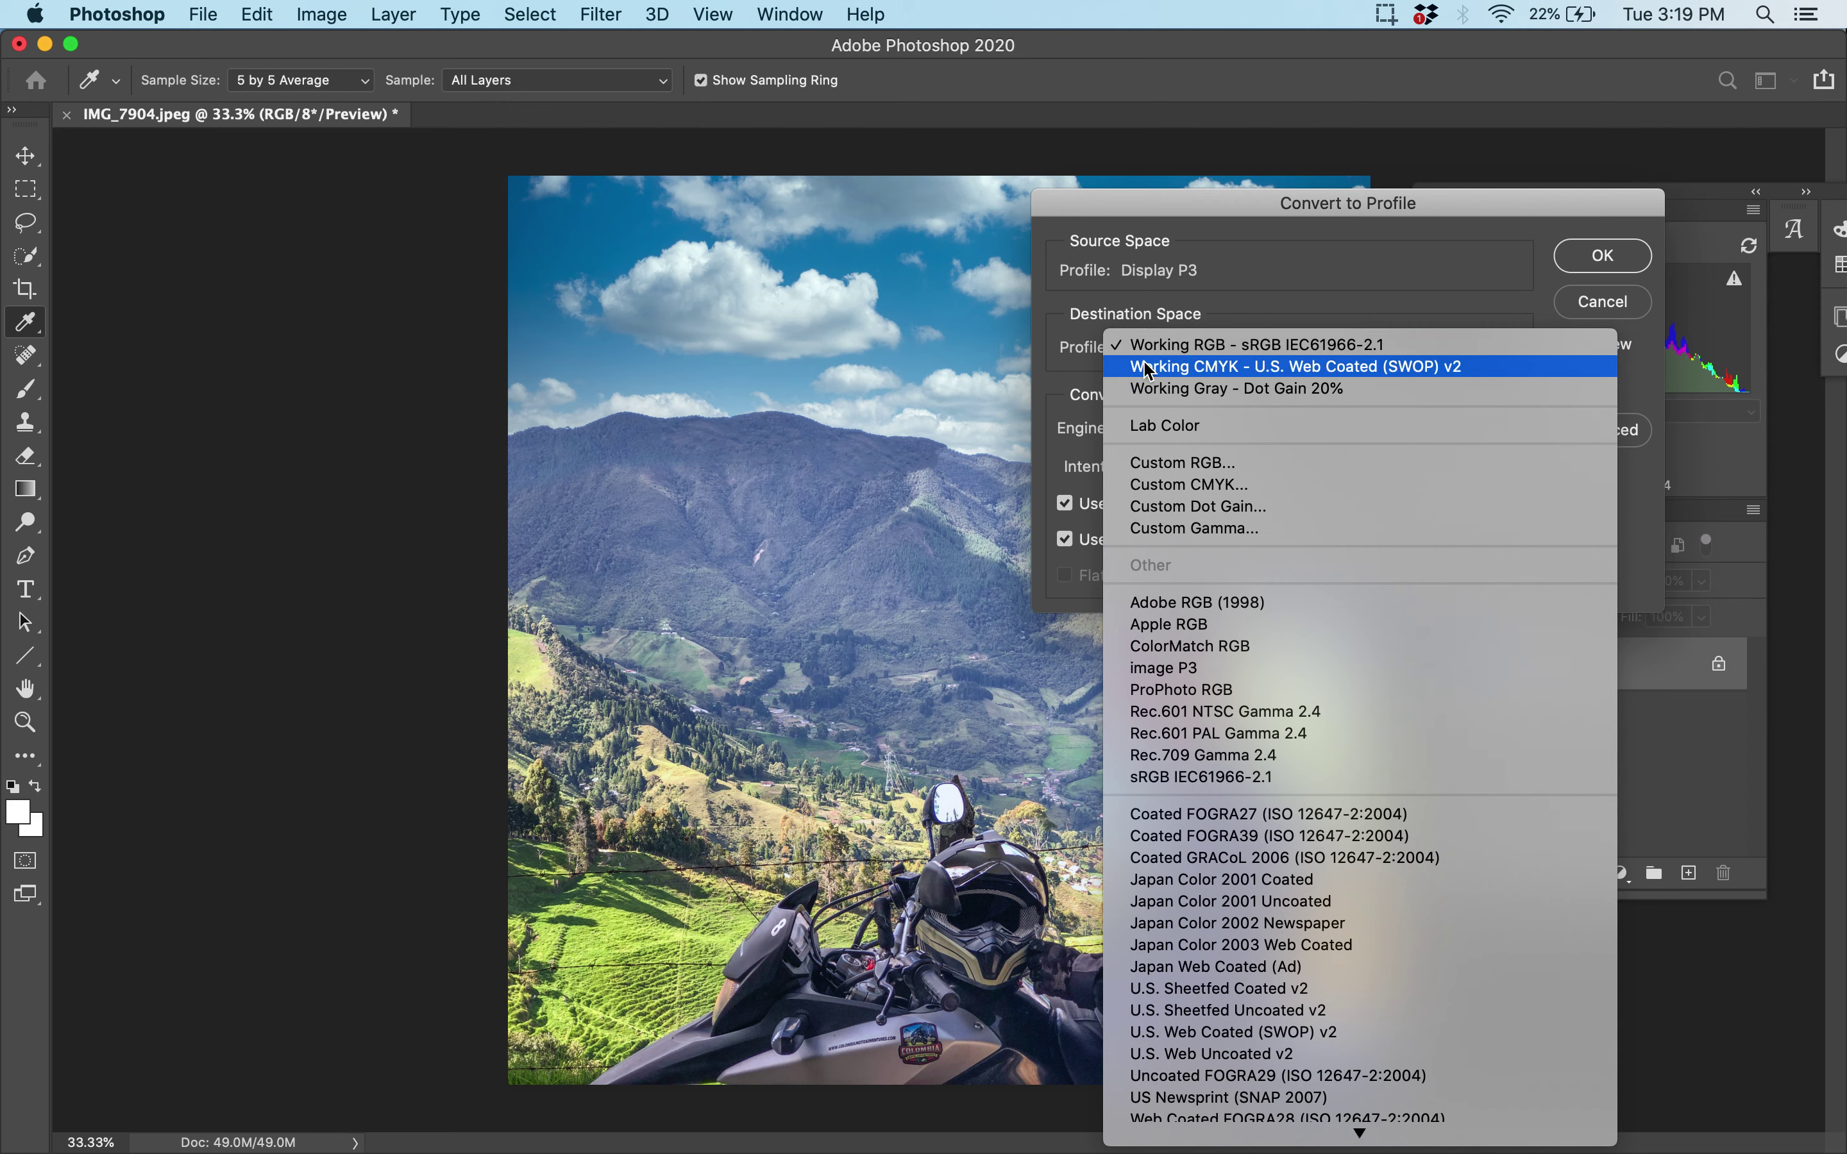
{"action": "left_click", "coordinate": [1187, 345]}
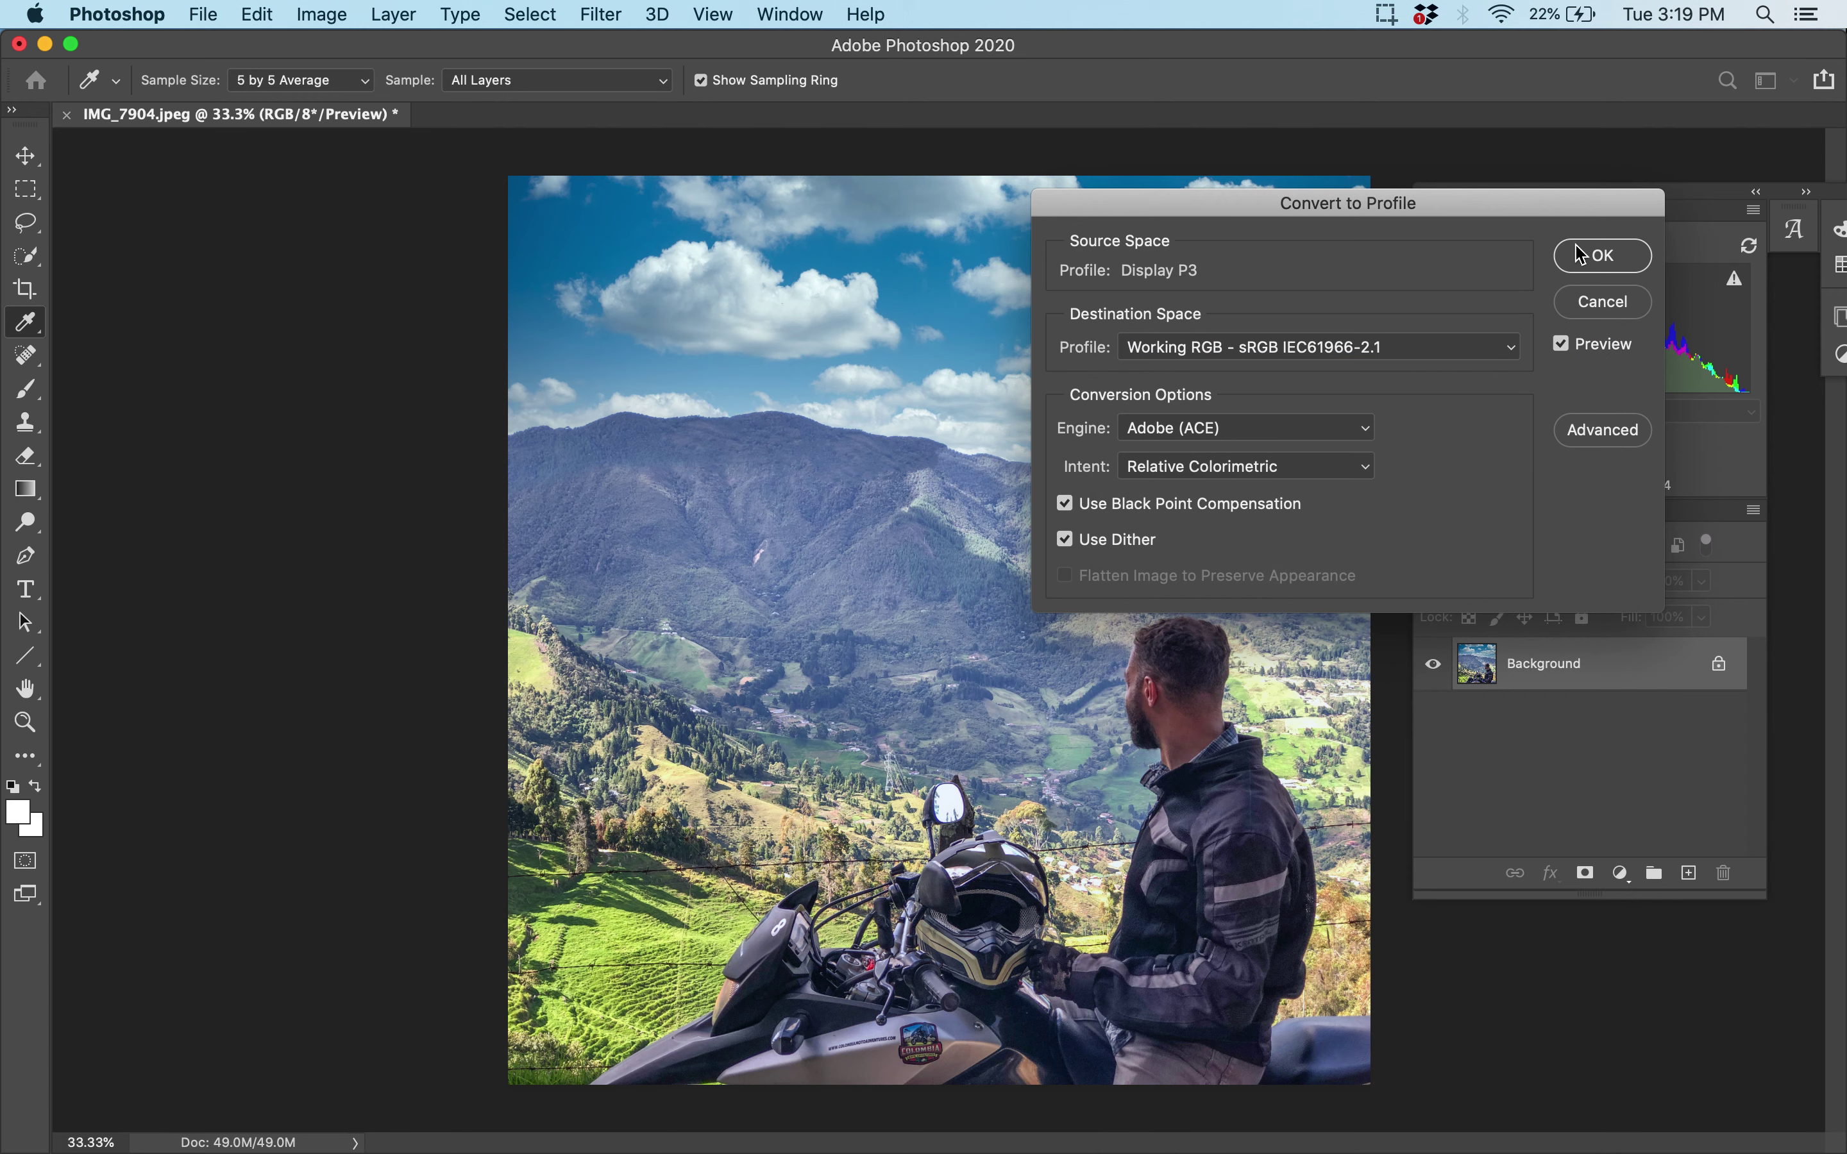
{"action": "left_click", "coordinate": [1603, 256]}
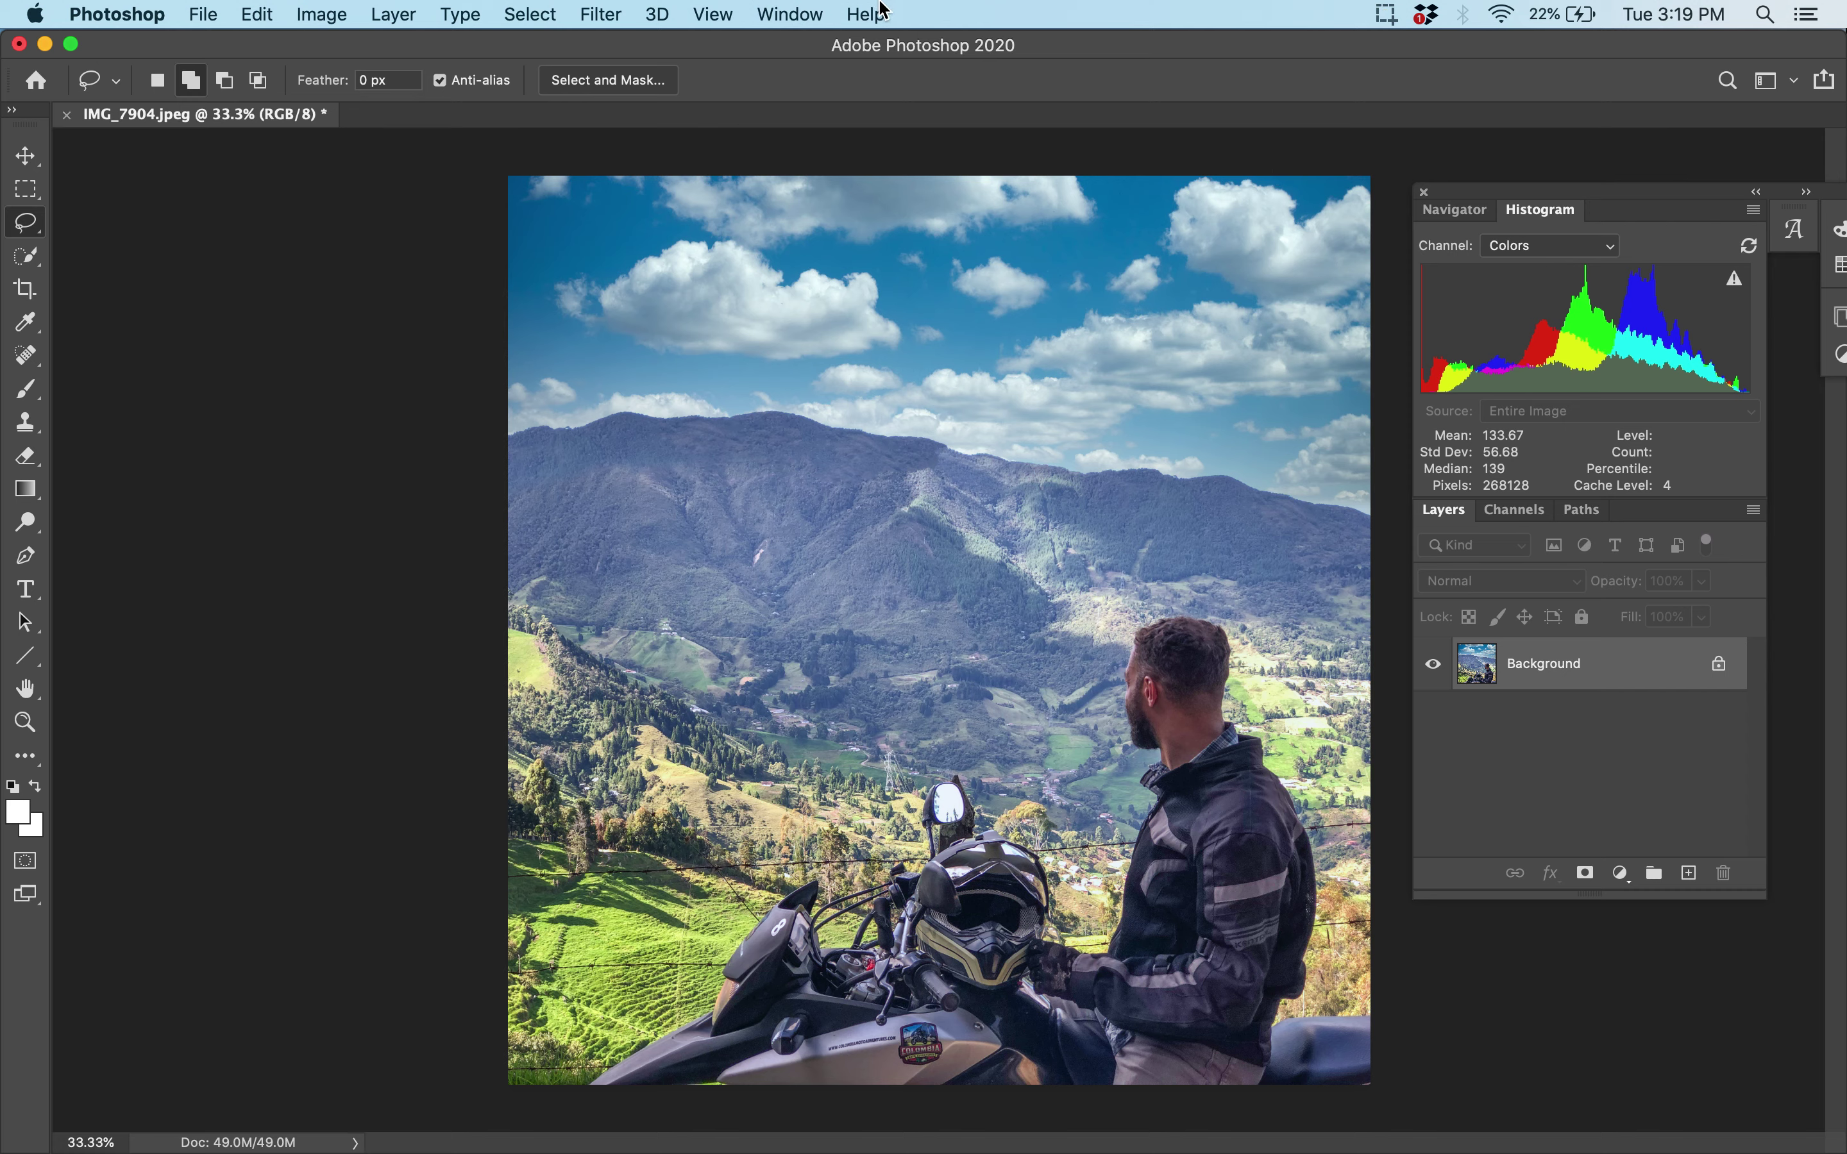
{"action": "left_click", "coordinate": [794, 13]}
Show the History panel, view the original Open state, then return to Convert to Profile
{"action": "left_click", "coordinate": [903, 489]}
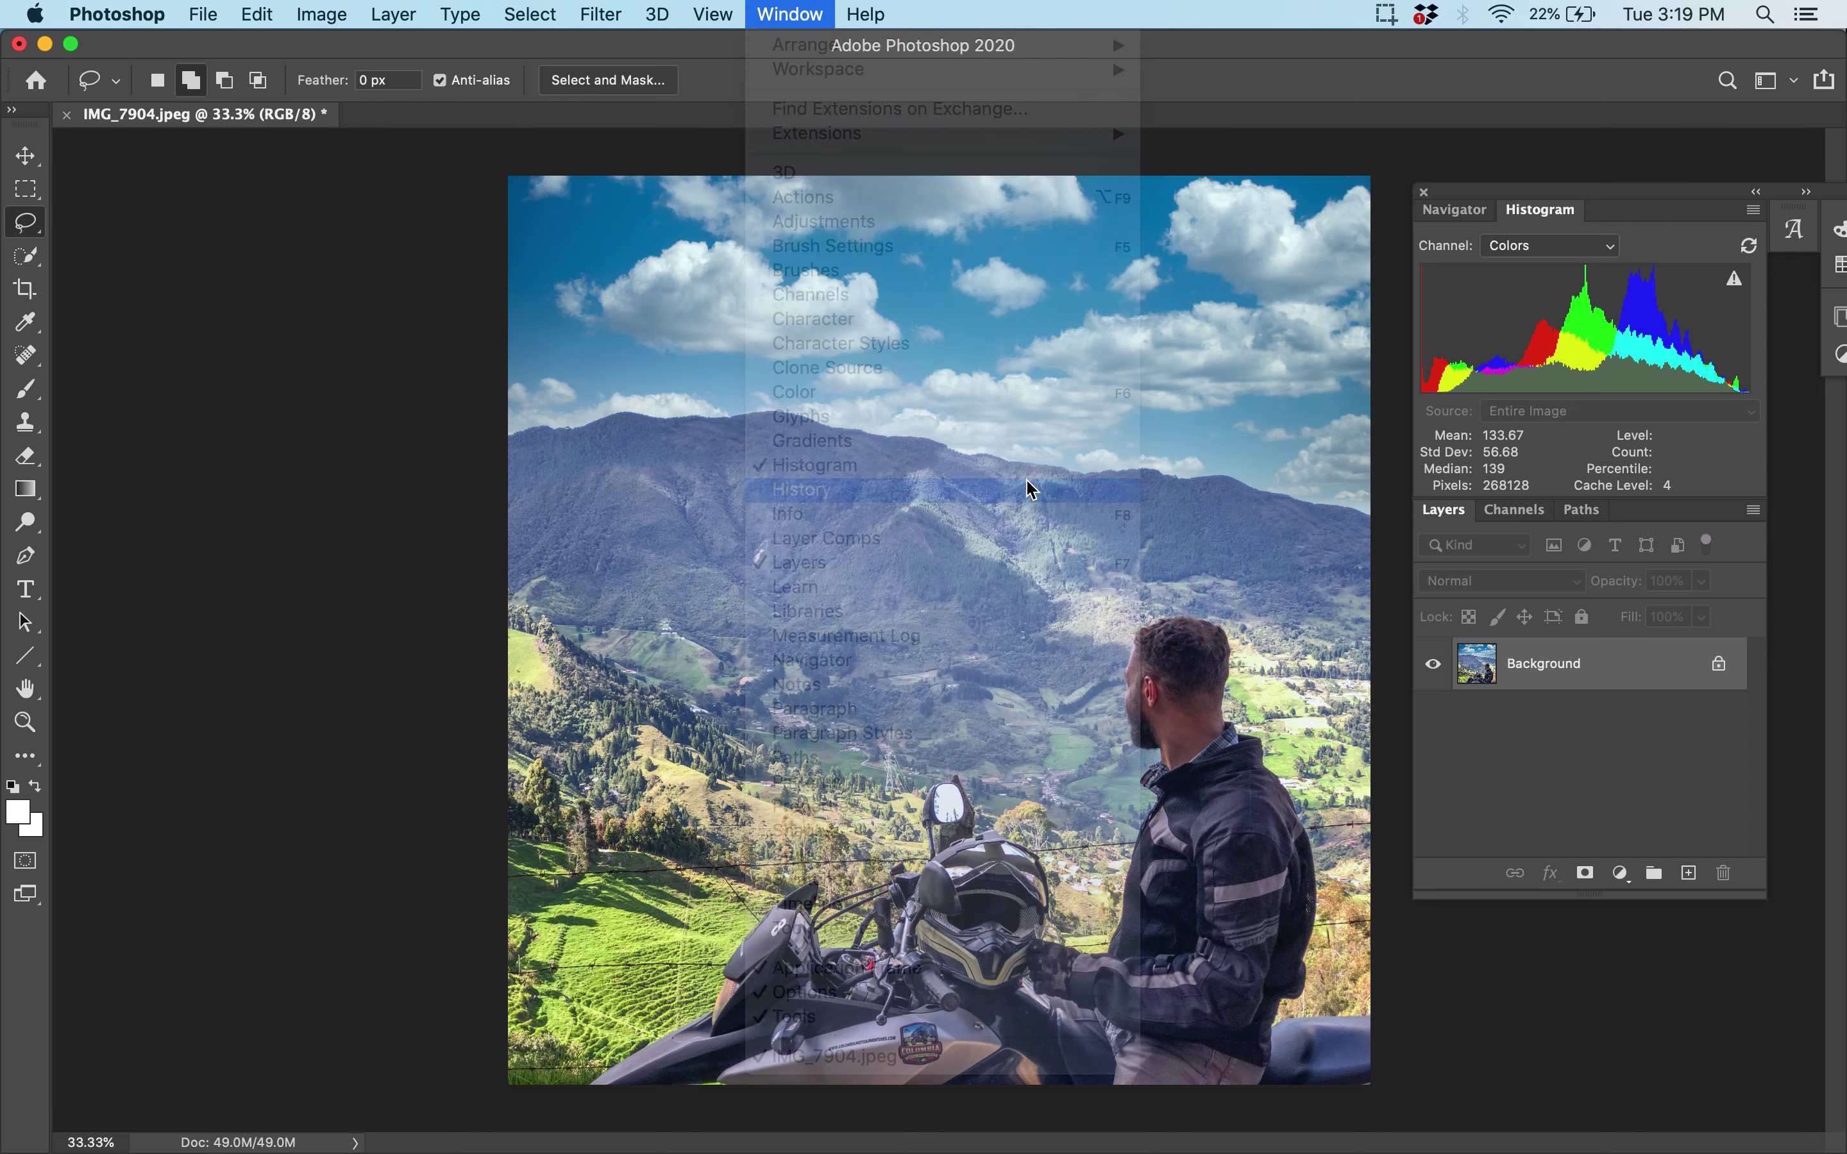
{"action": "scroll", "coordinate": [1595, 370], "scroll_direction": "up", "scroll_amount": 10}
{"action": "left_click", "coordinate": [1628, 359]}
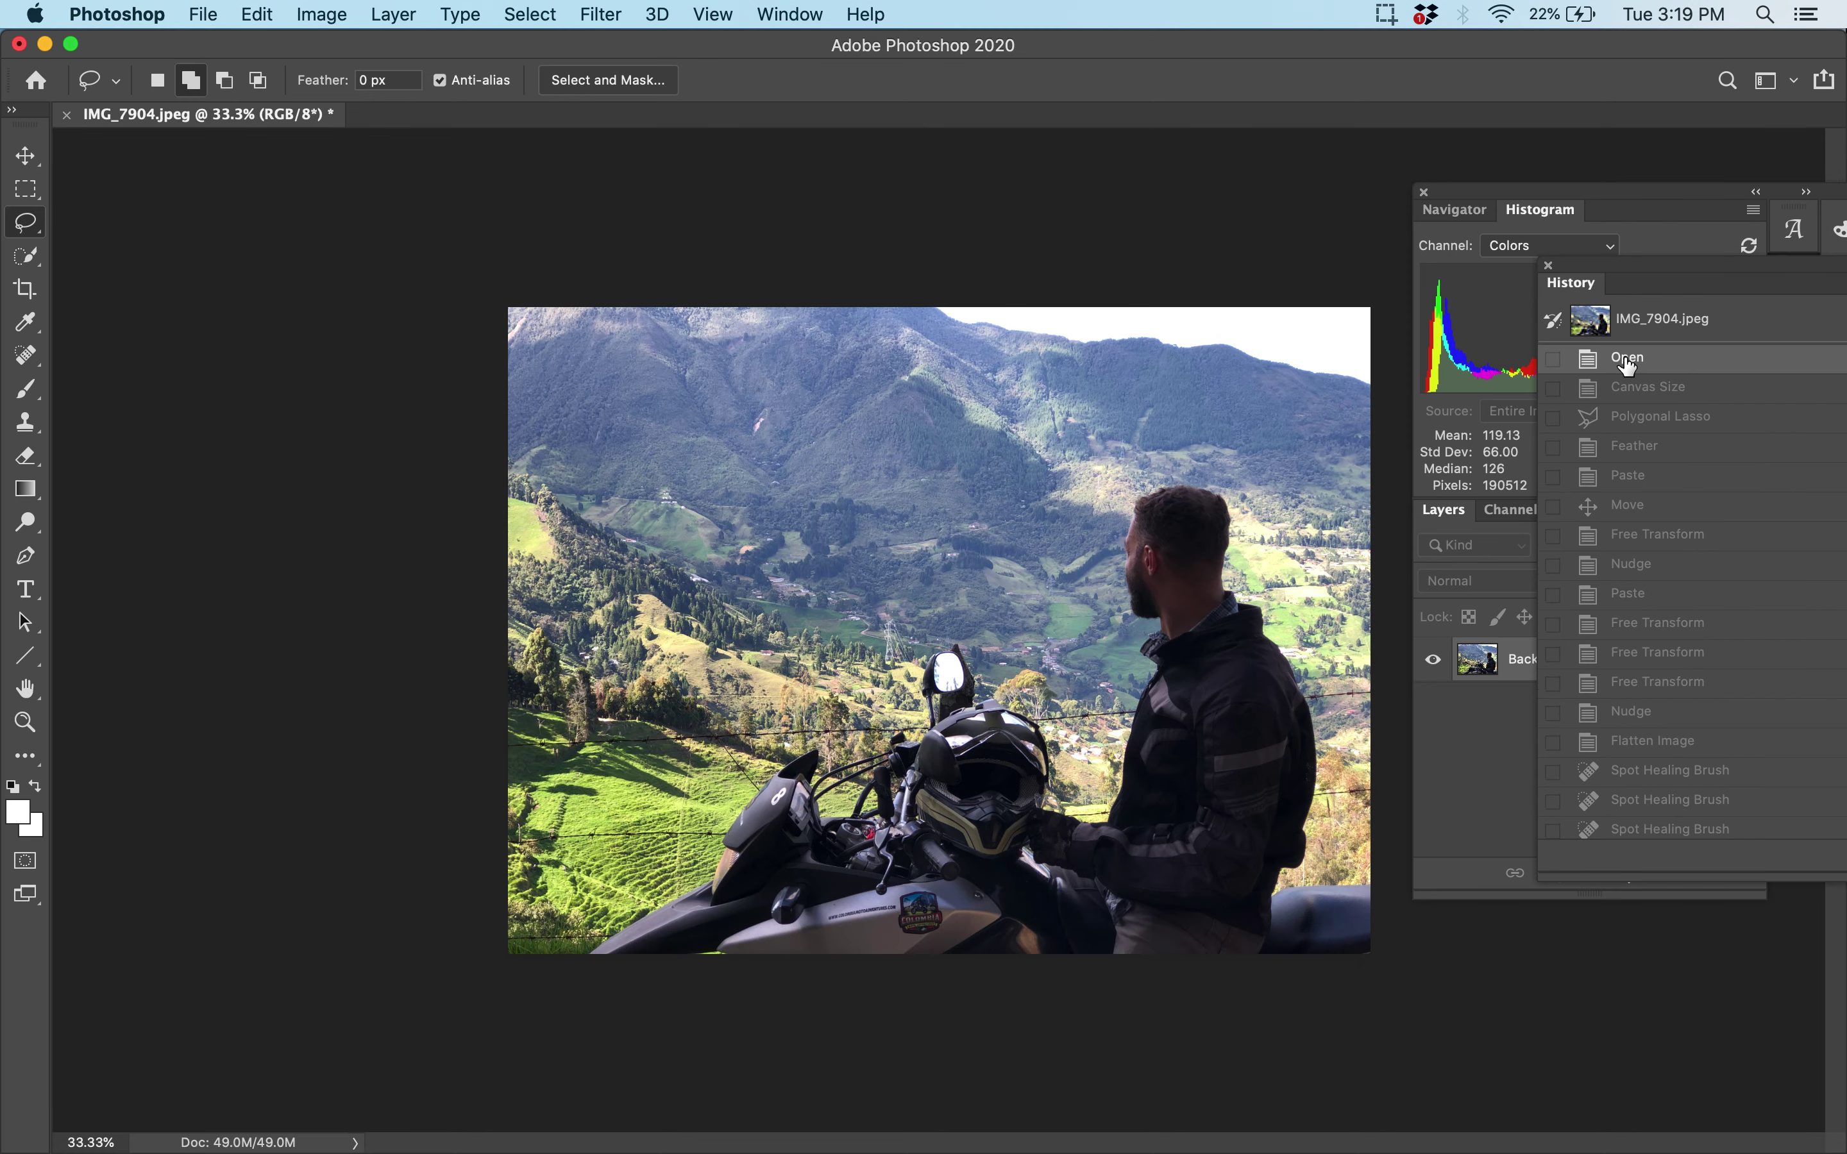
{"action": "scroll", "coordinate": [1710, 669], "scroll_direction": "down", "scroll_amount": 10}
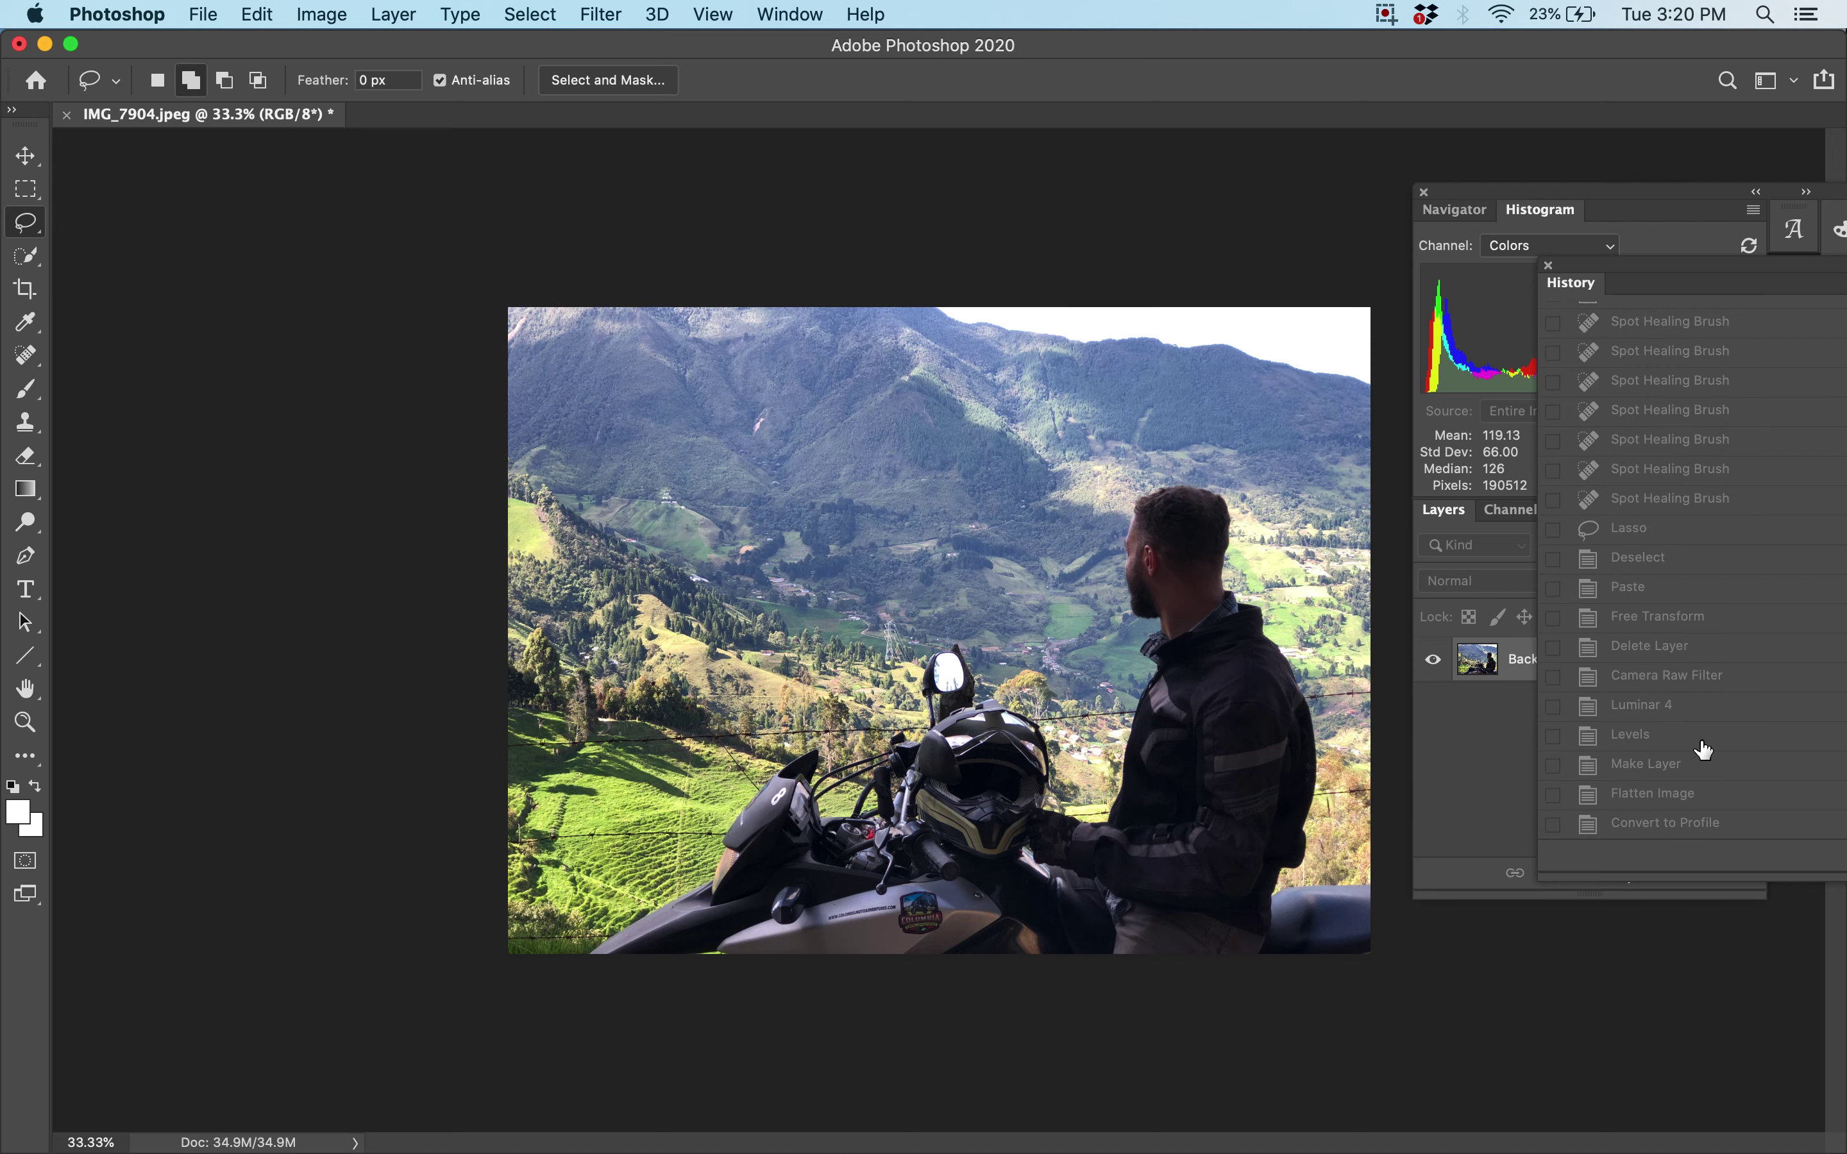
{"action": "left_click", "coordinate": [1697, 835]}
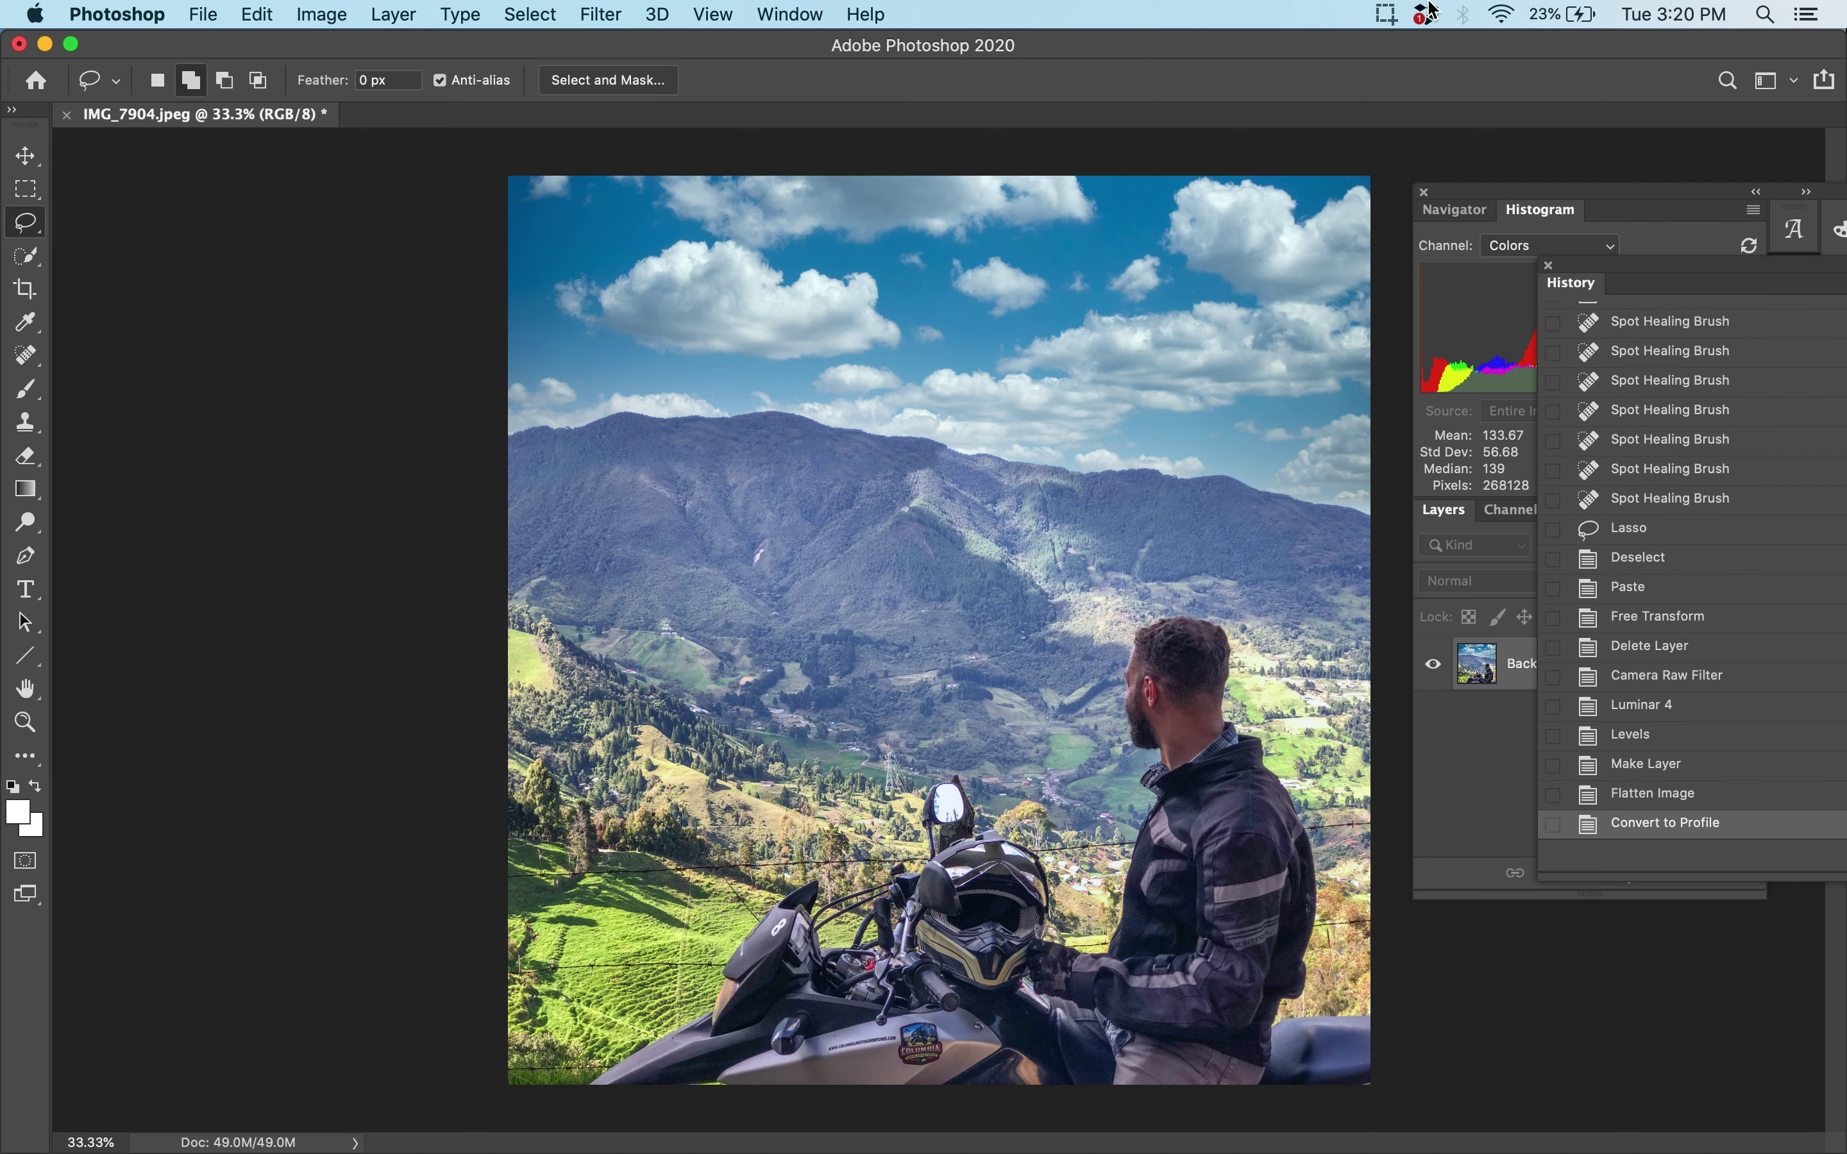
{"action": "left_click", "coordinate": [1386, 11]}
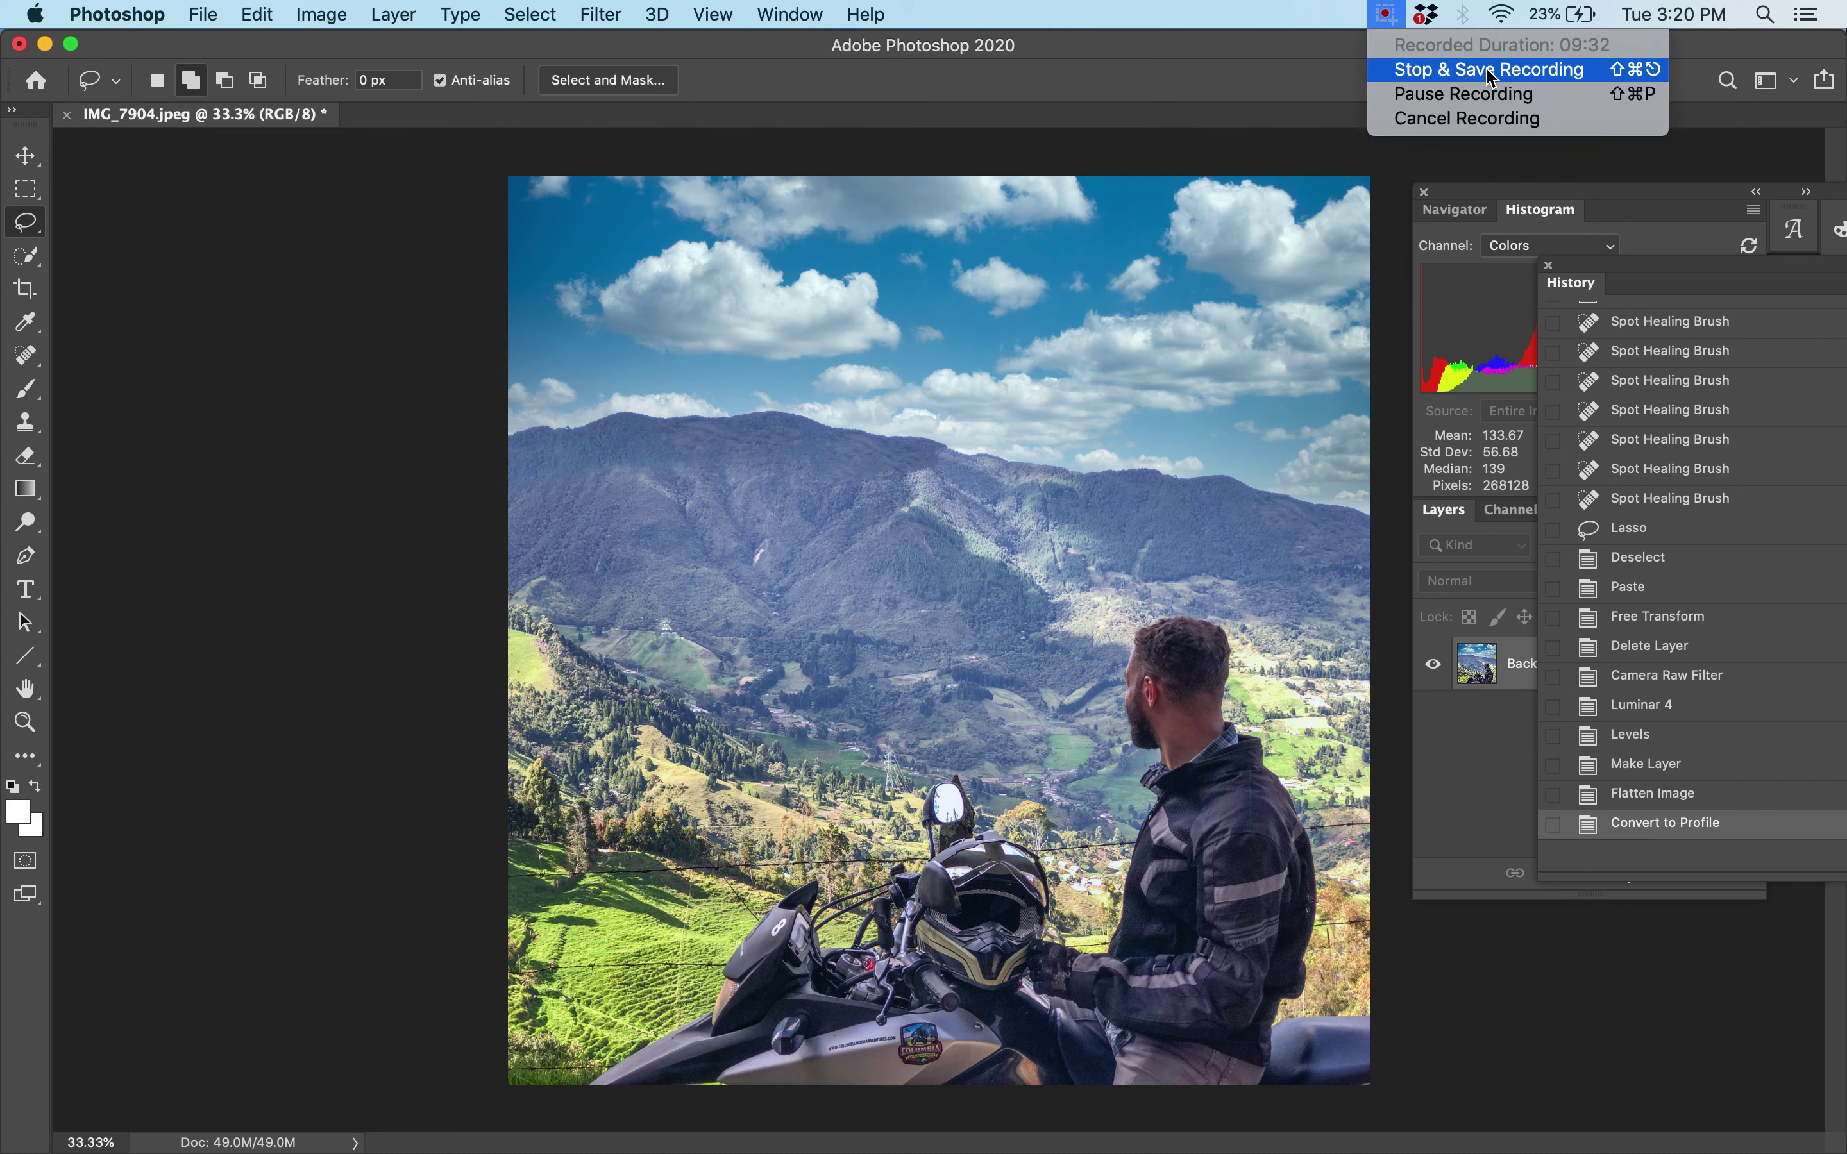